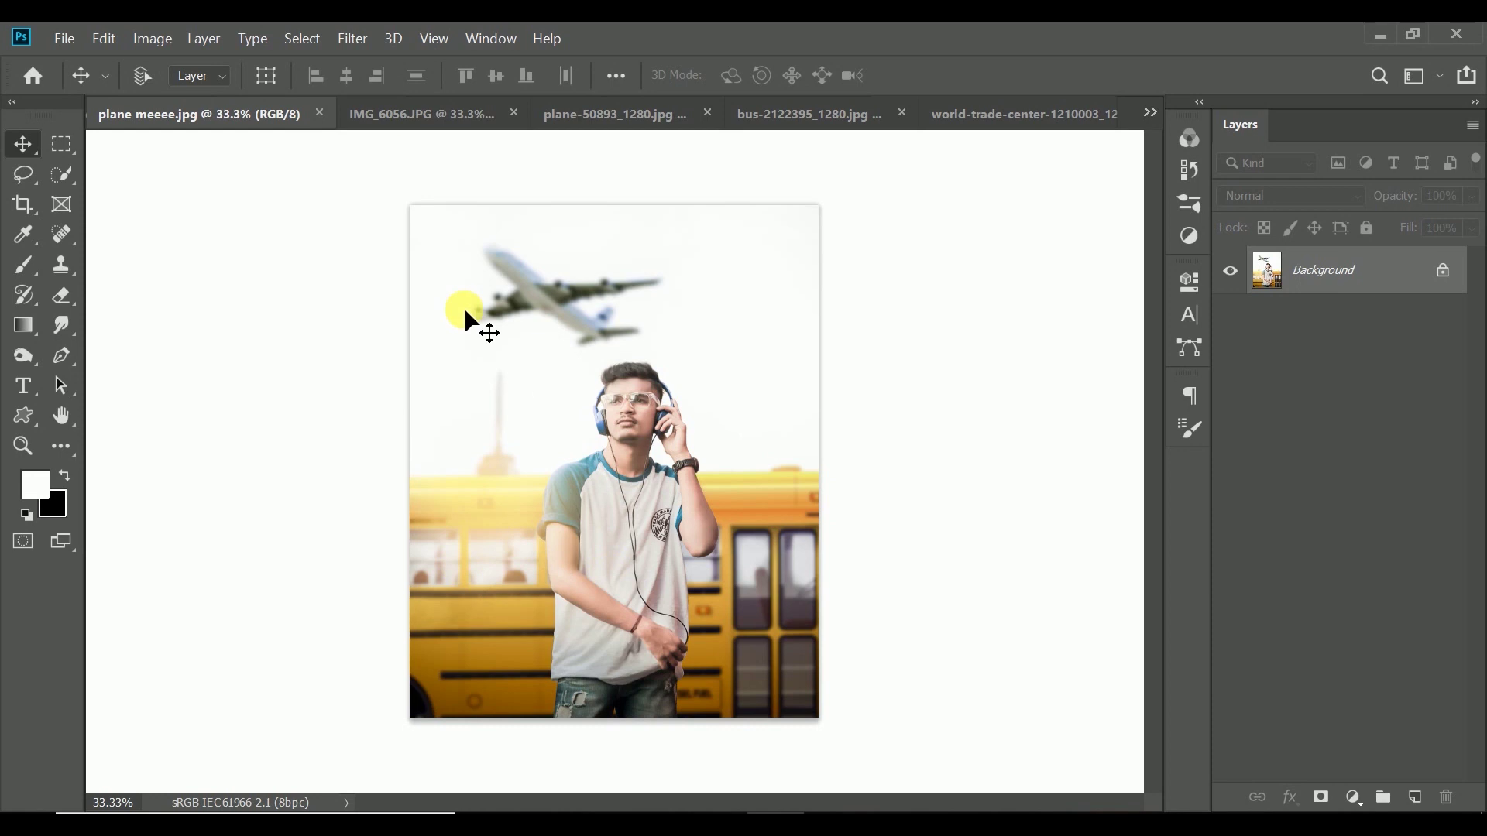
- Close the finished composite preview and bring the IMG_6056.JPG headphones portrait forward
click(319, 114)
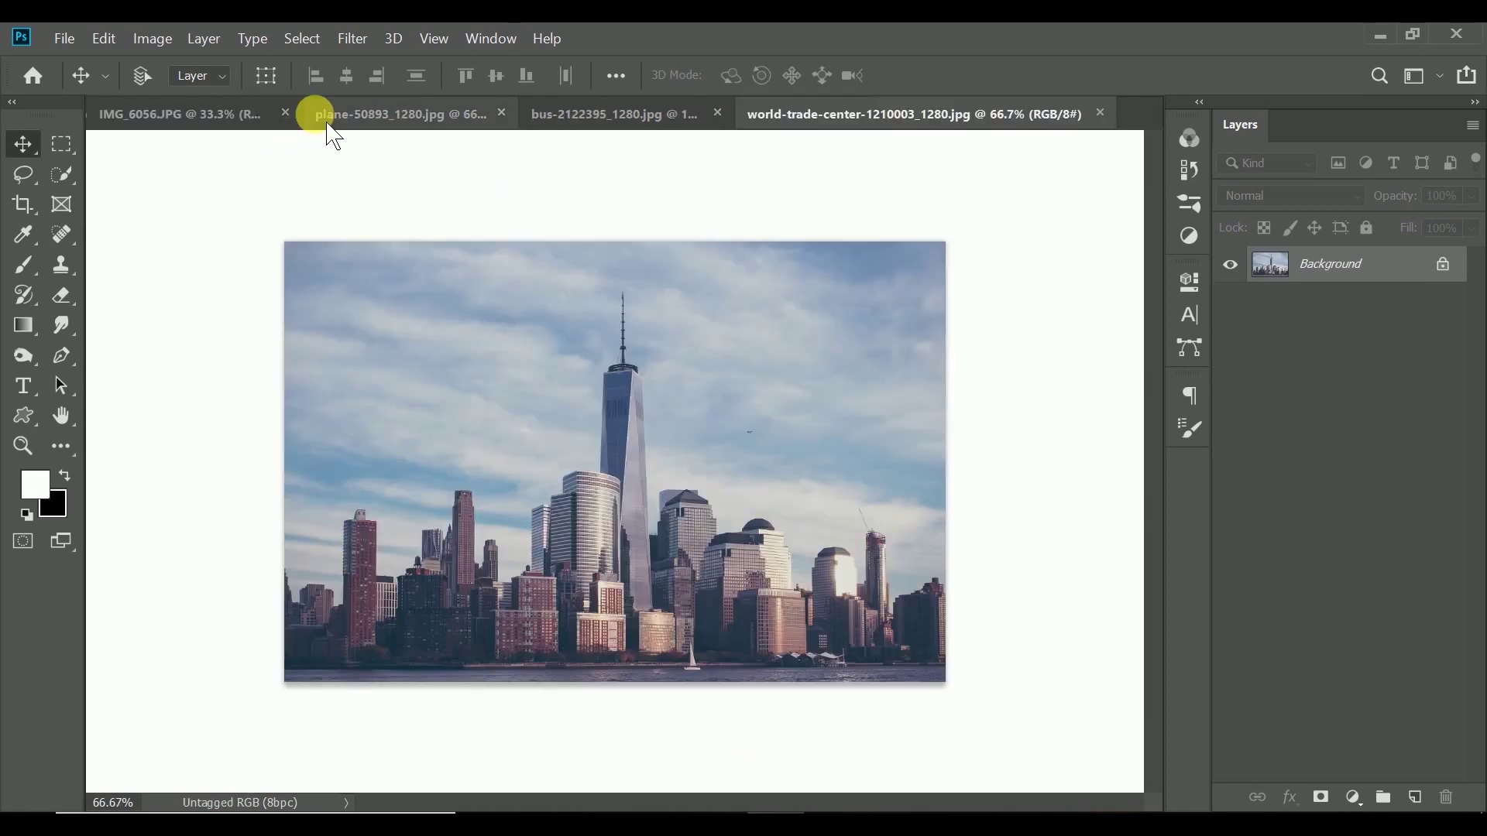
click(331, 116)
click(186, 116)
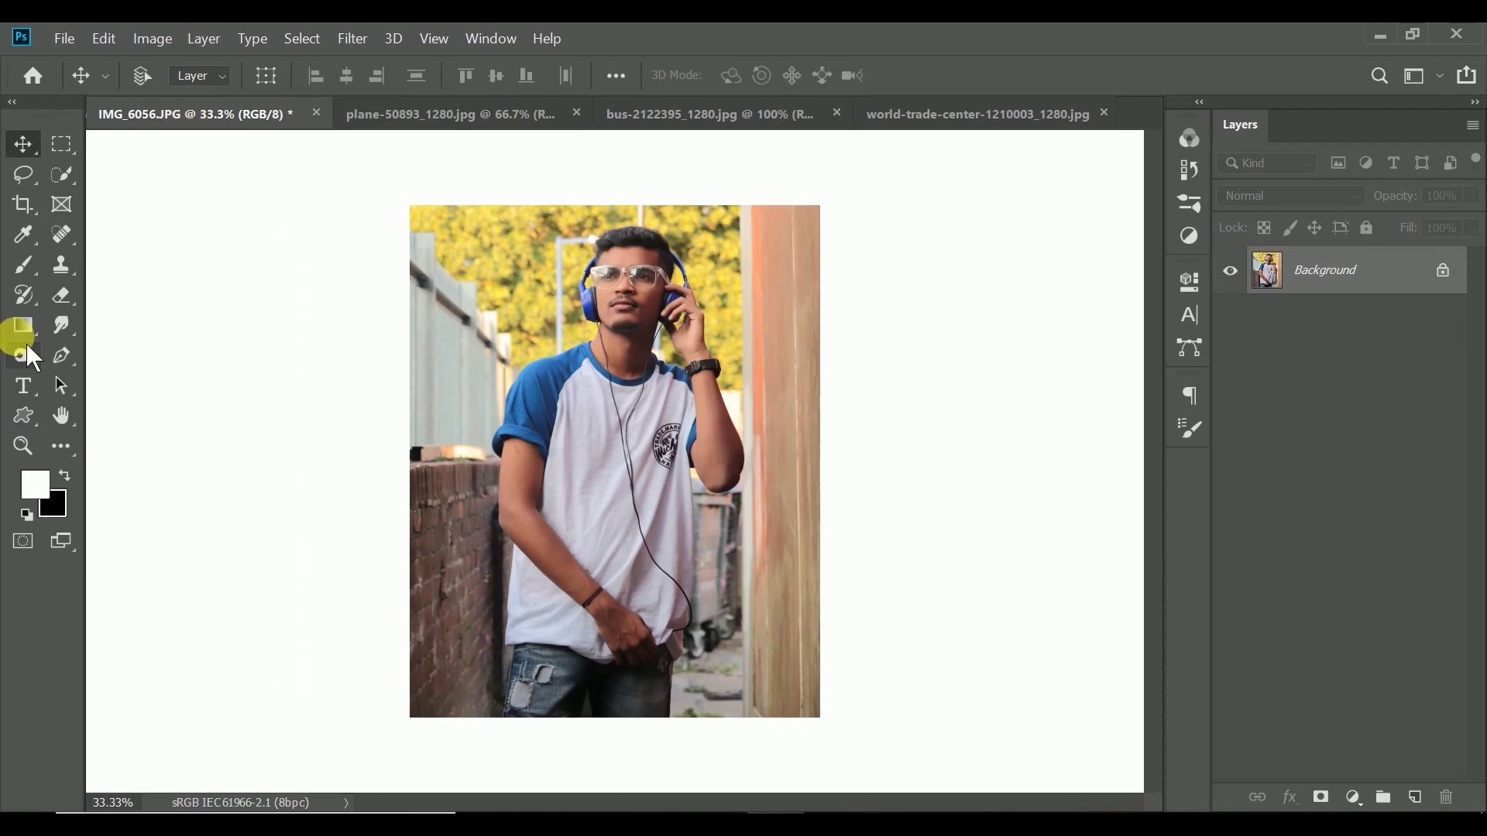
- Start tracing the man with Pen anchors up from his jeans along his left side
click(61, 356)
click(502, 715)
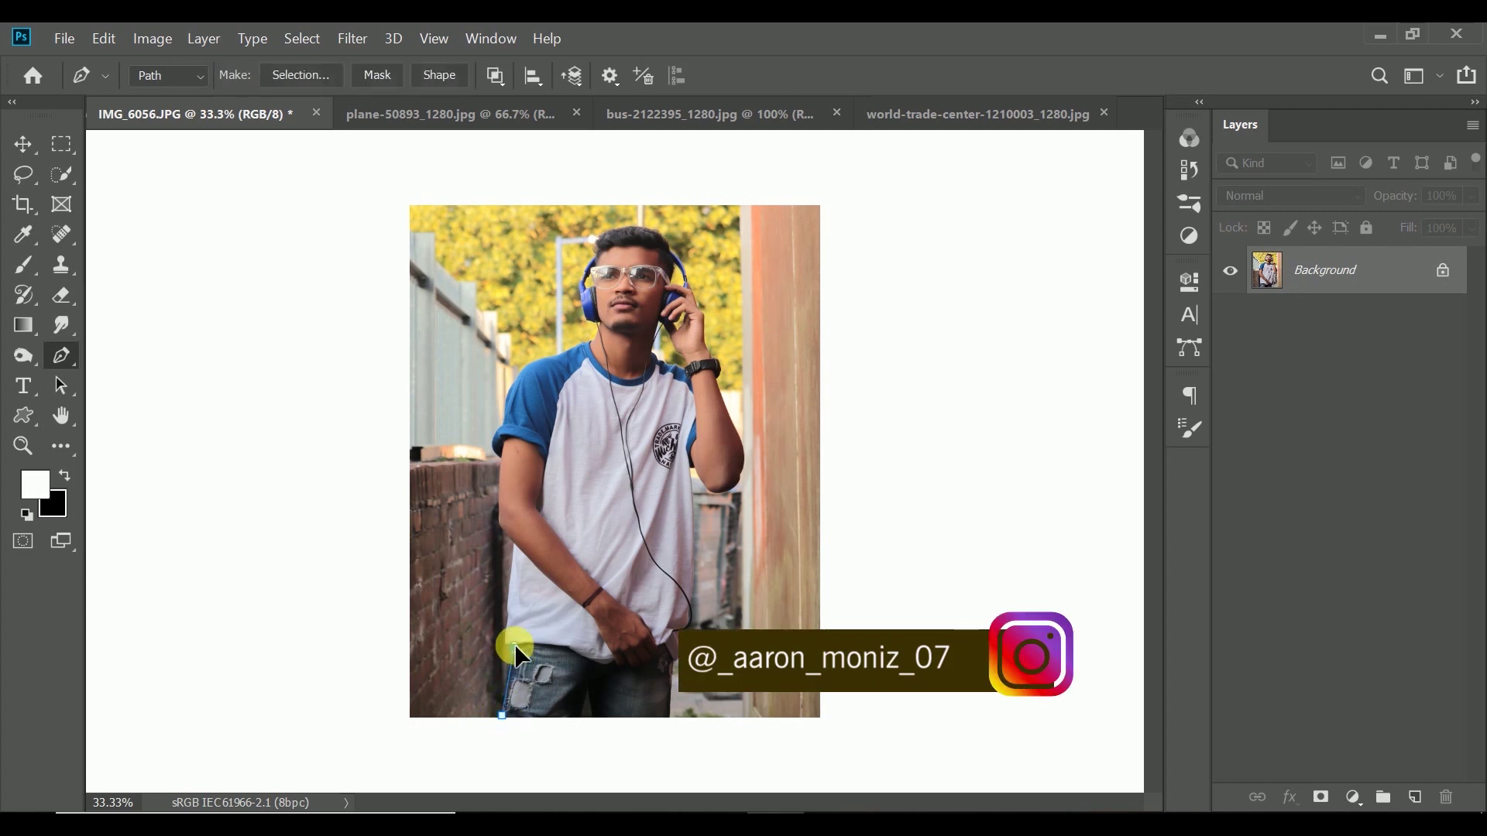
click(505, 641)
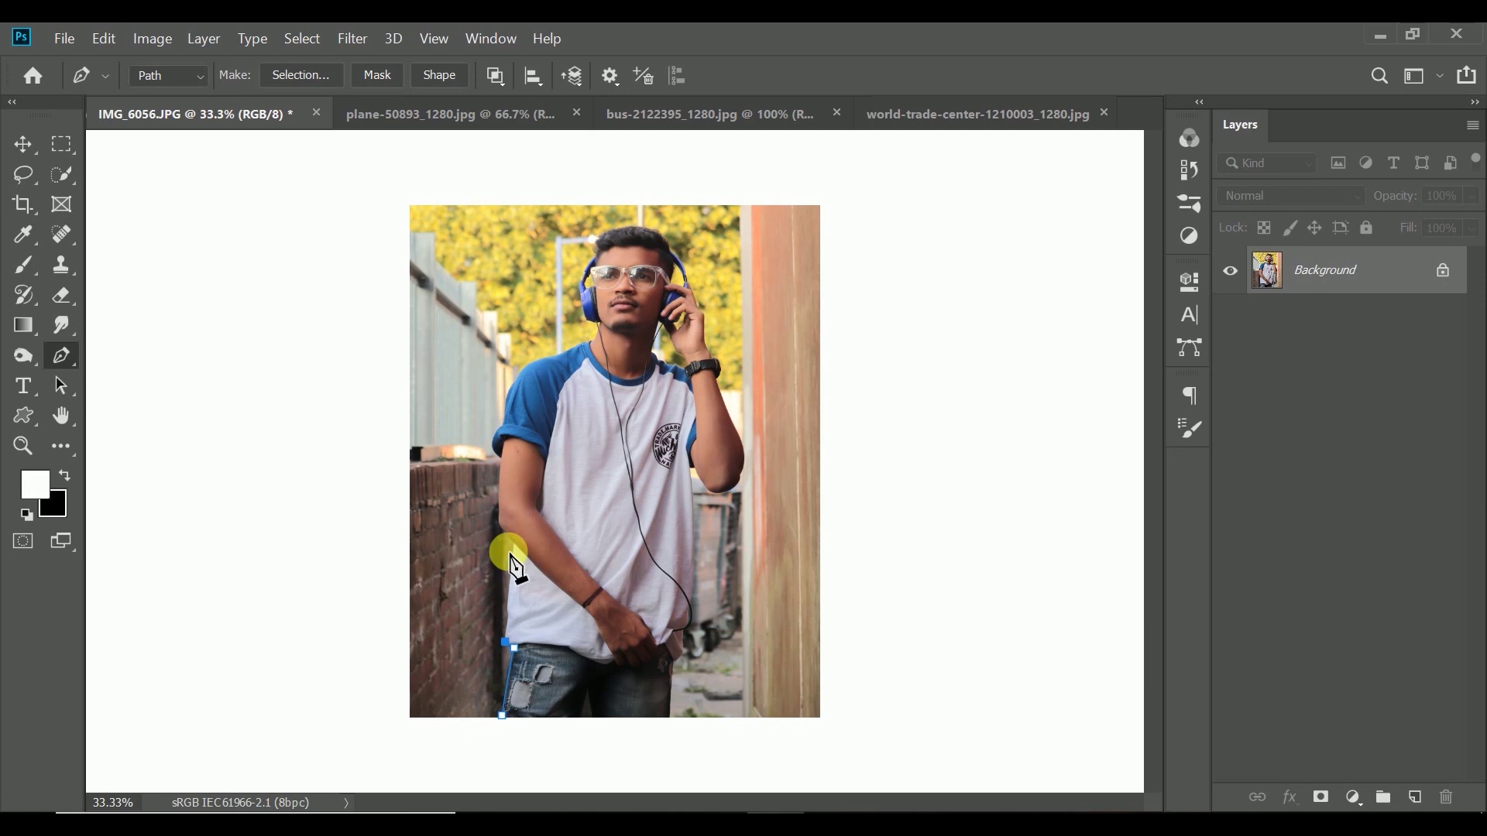
click(507, 614)
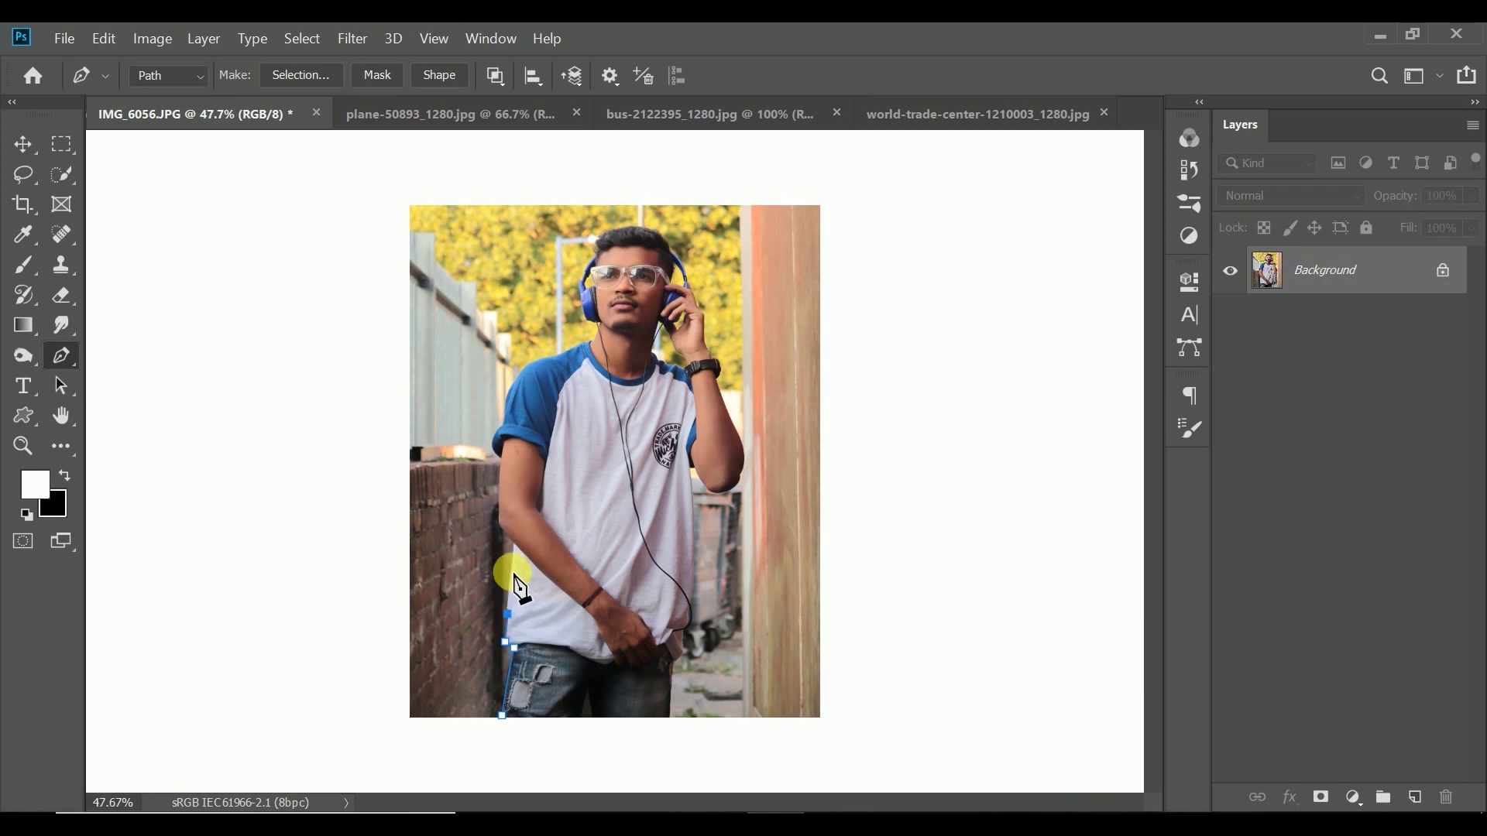
scroll(518, 585, up, 2)
scroll(508, 591, up, 1)
scroll(497, 597, up, 2)
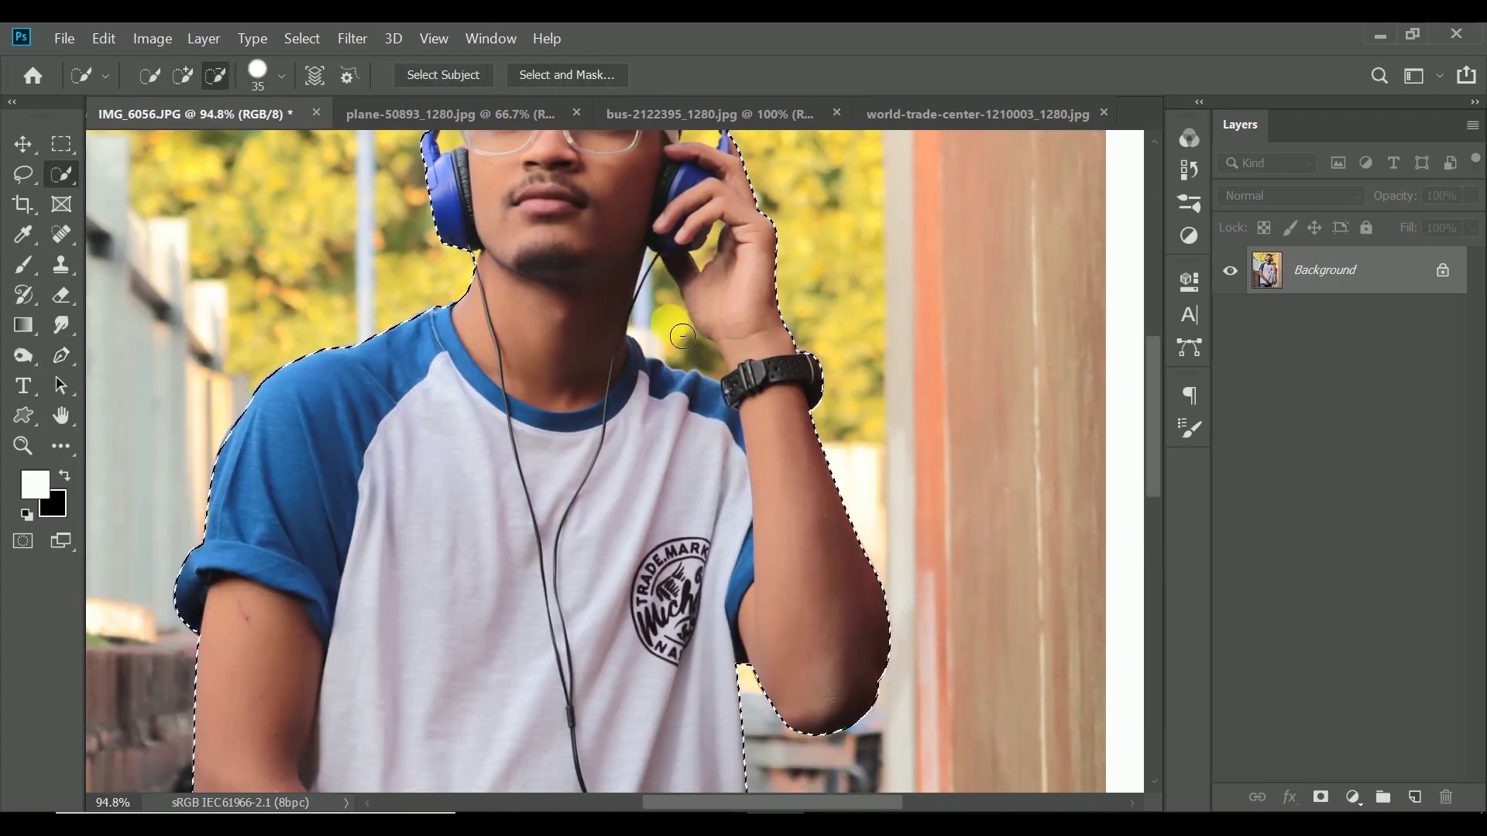
- Remove the background gap by the chin from the selection and duplicate the Background layer
scroll(673, 348, up, 5)
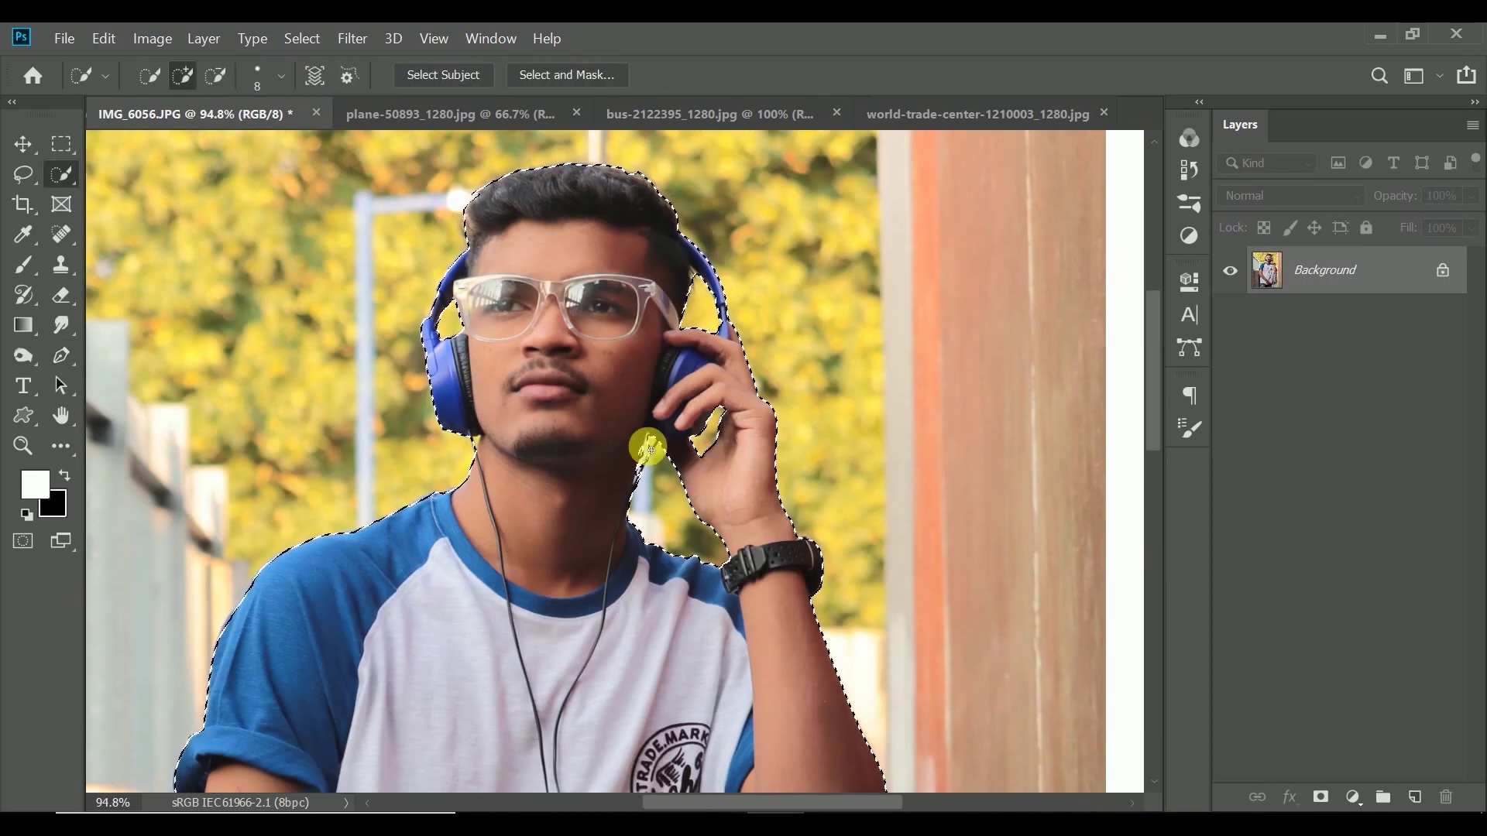
scroll(650, 448, up, 8)
right_click(376, 139)
key(Escape)
alt+click(486, 498)
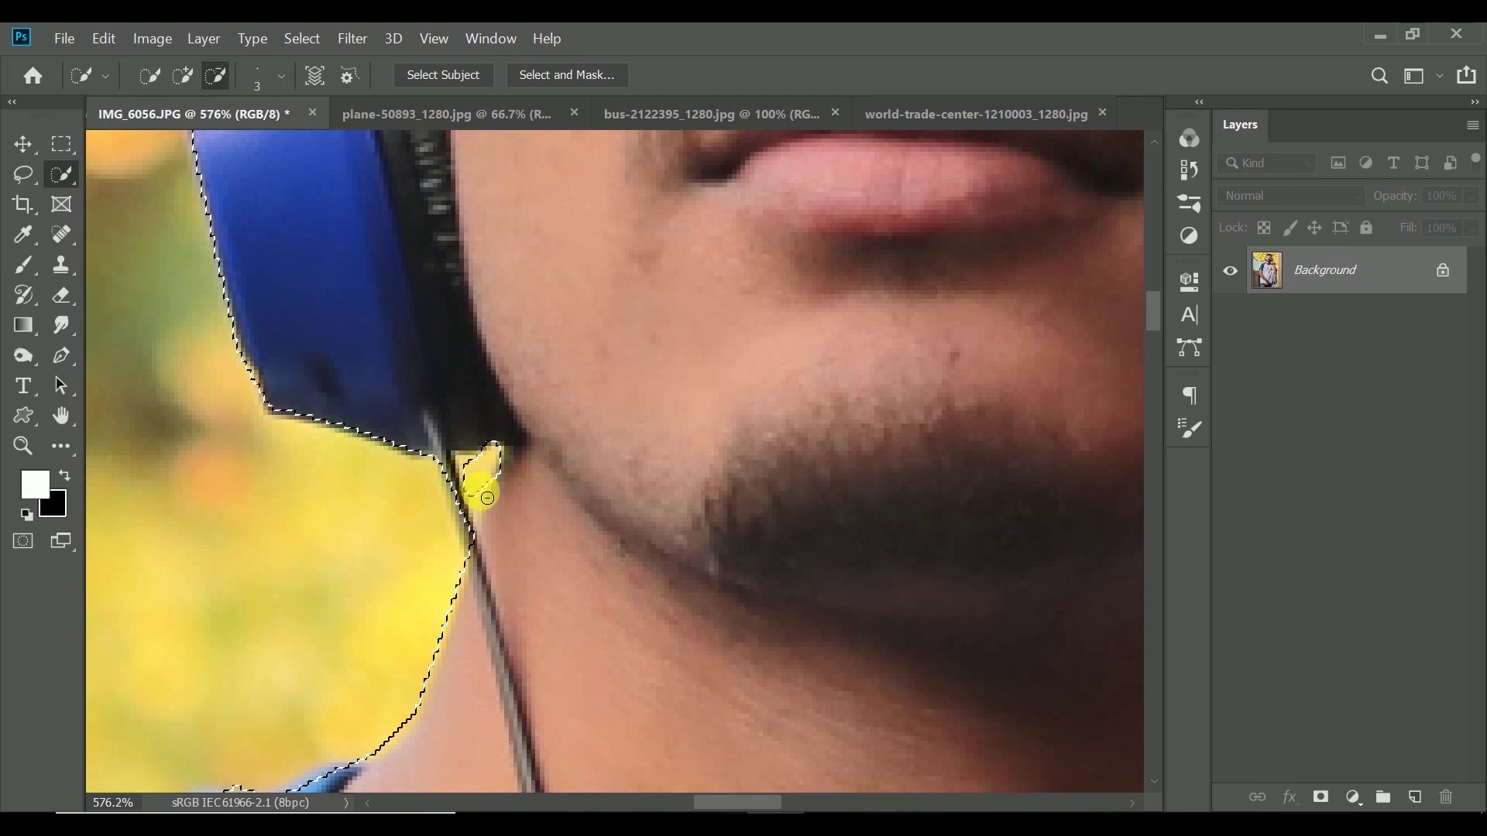
scroll(486, 498, down, 5)
scroll(486, 498, down, 5)
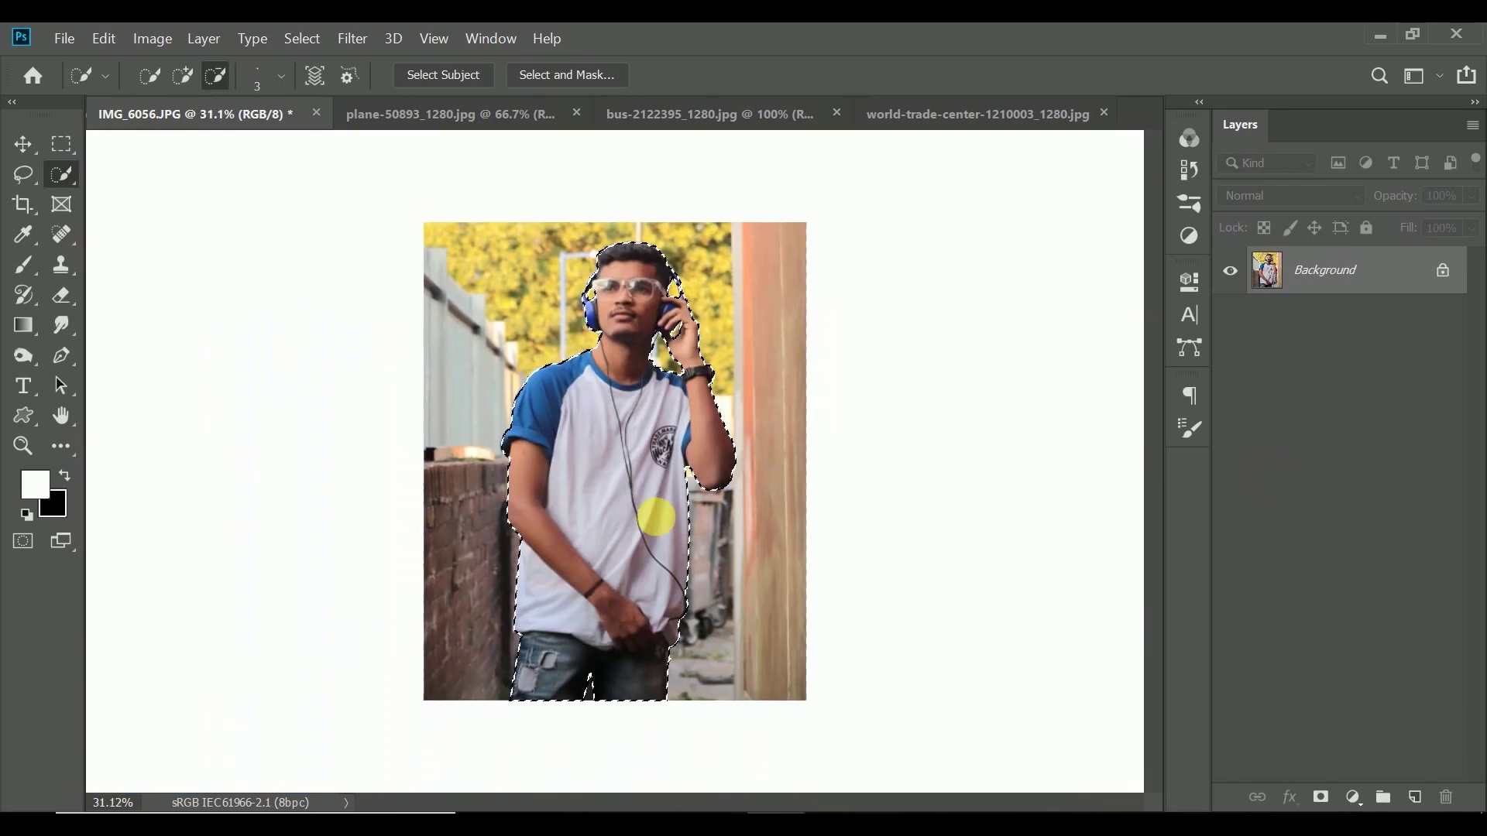
drag(1411, 276, 1415, 798)
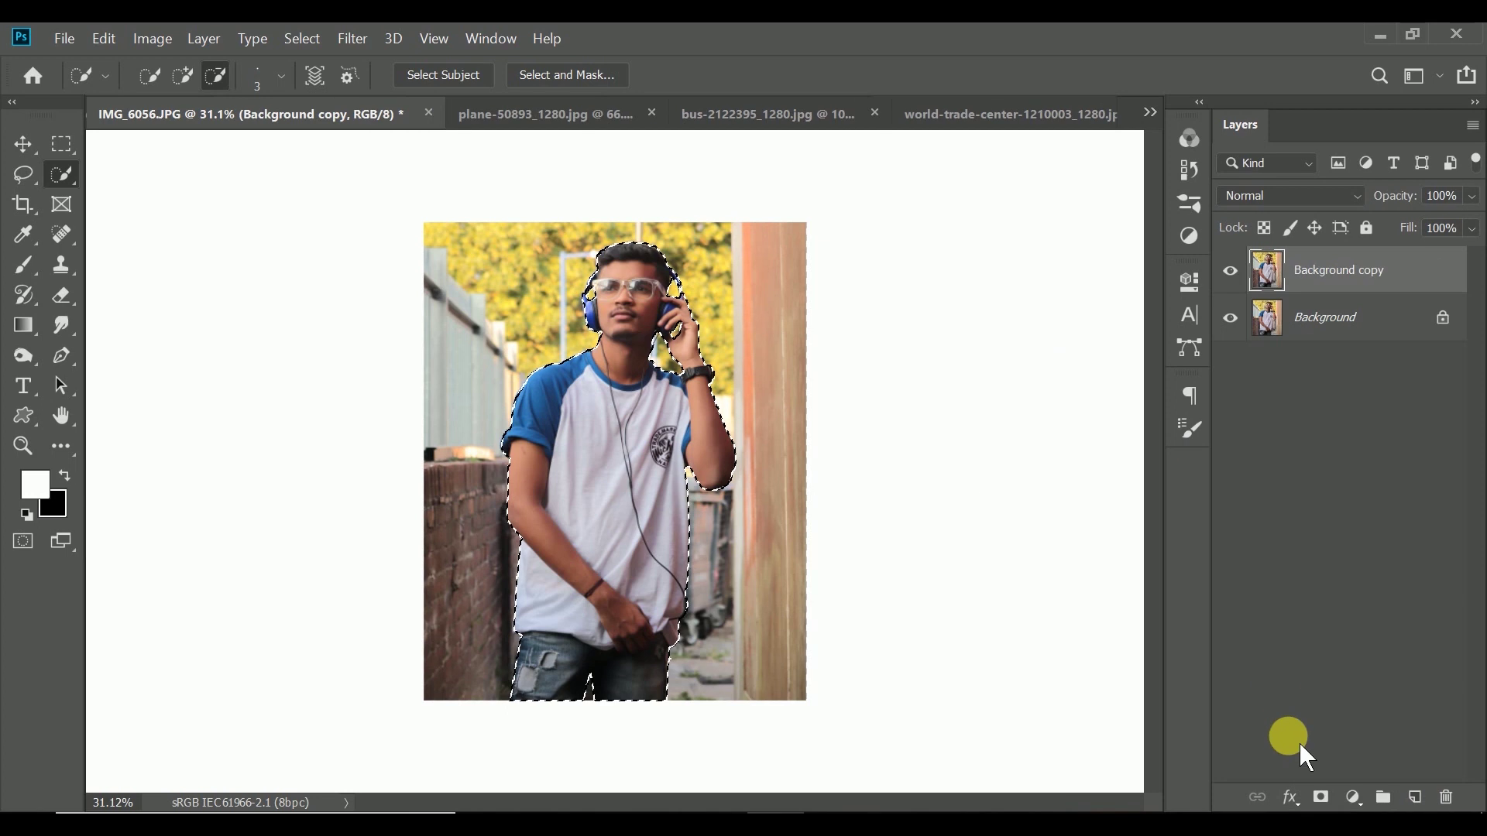
- Mask Background copy to the man and reload his silhouette as a selection on Background
click(1321, 798)
click(1324, 301)
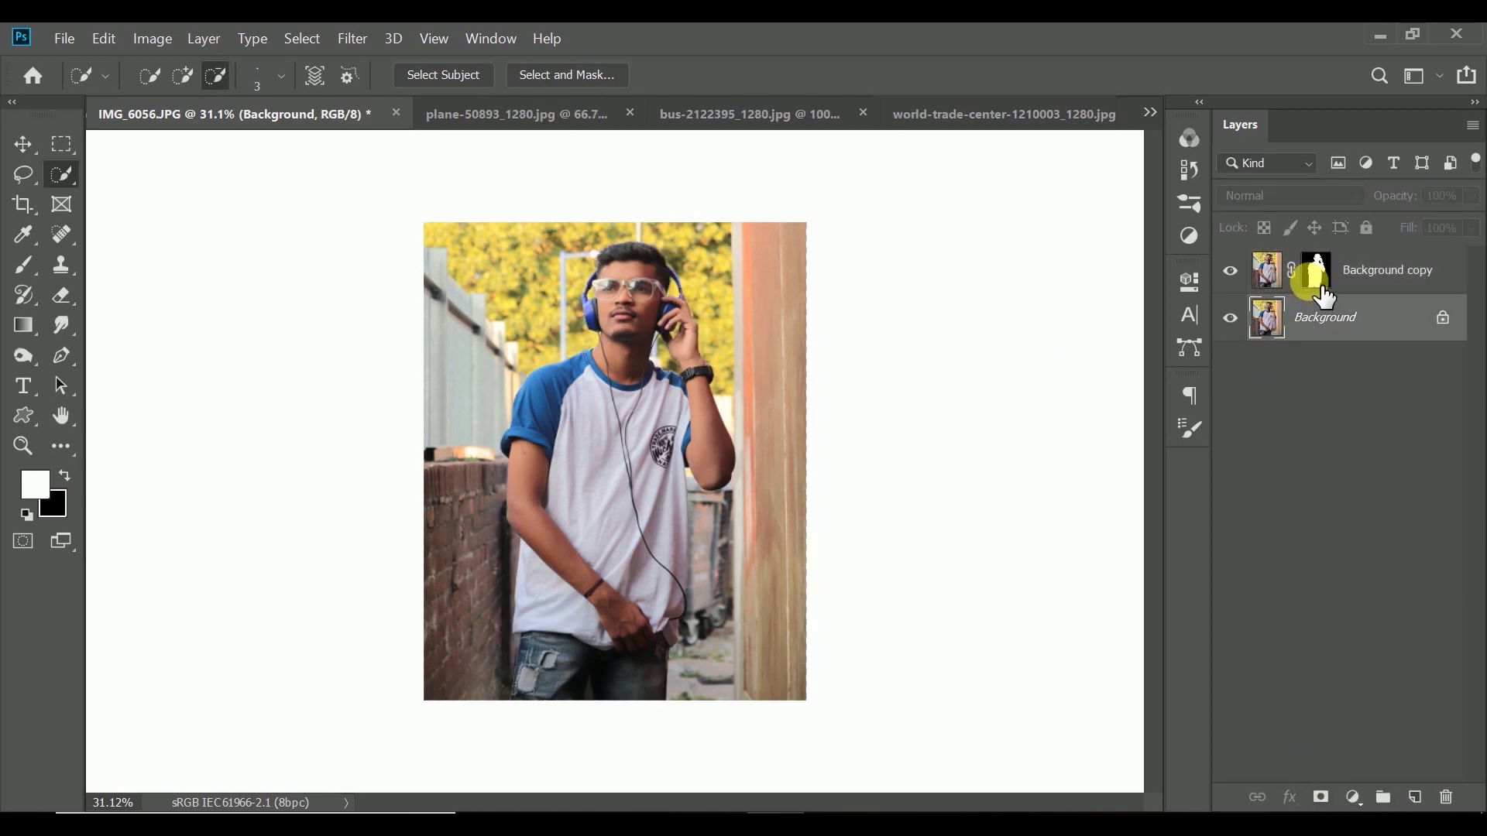
ctrl+click(1316, 271)
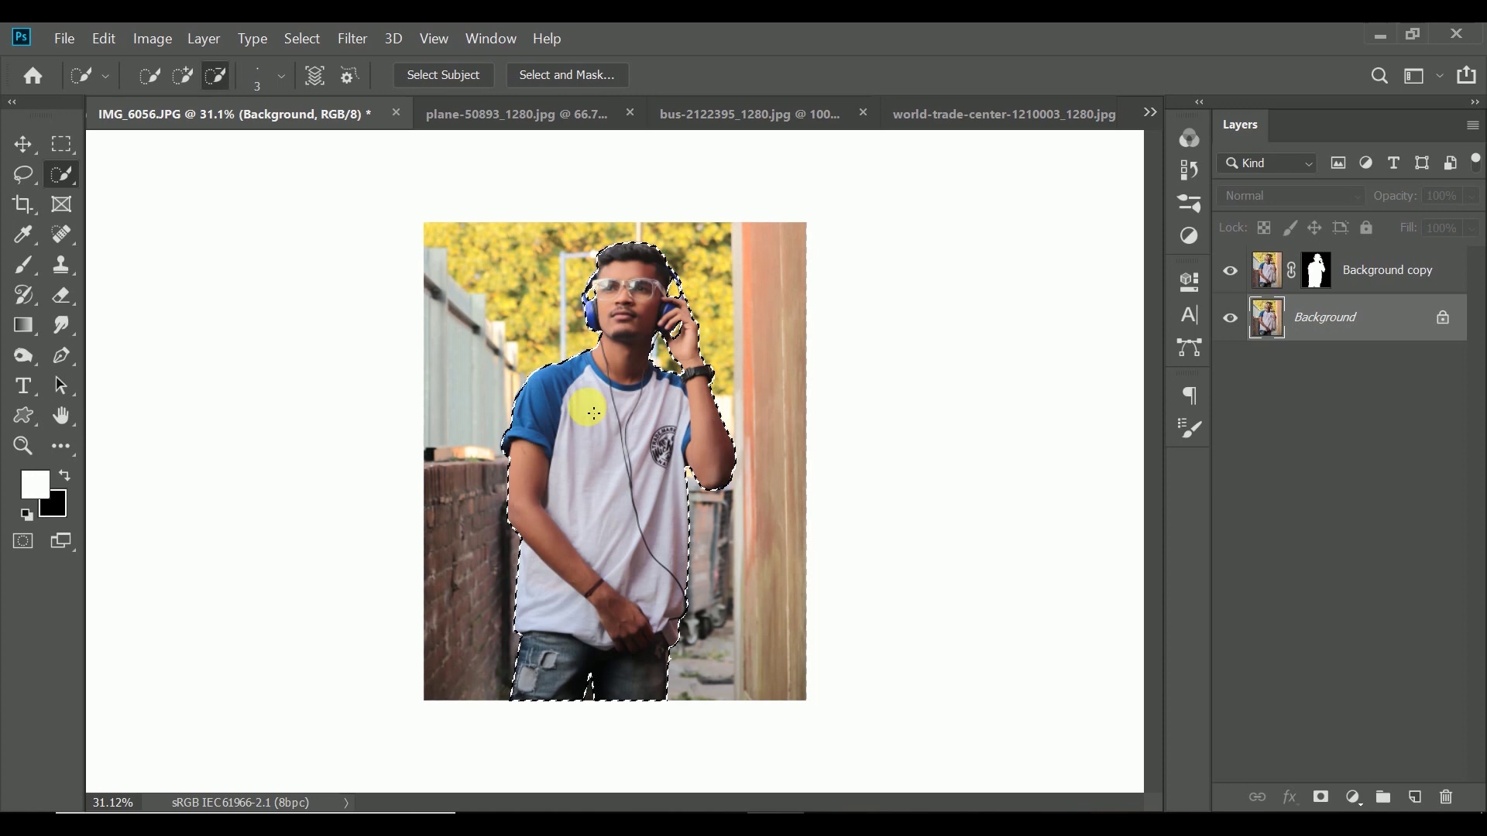
right_click(591, 389)
click(650, 676)
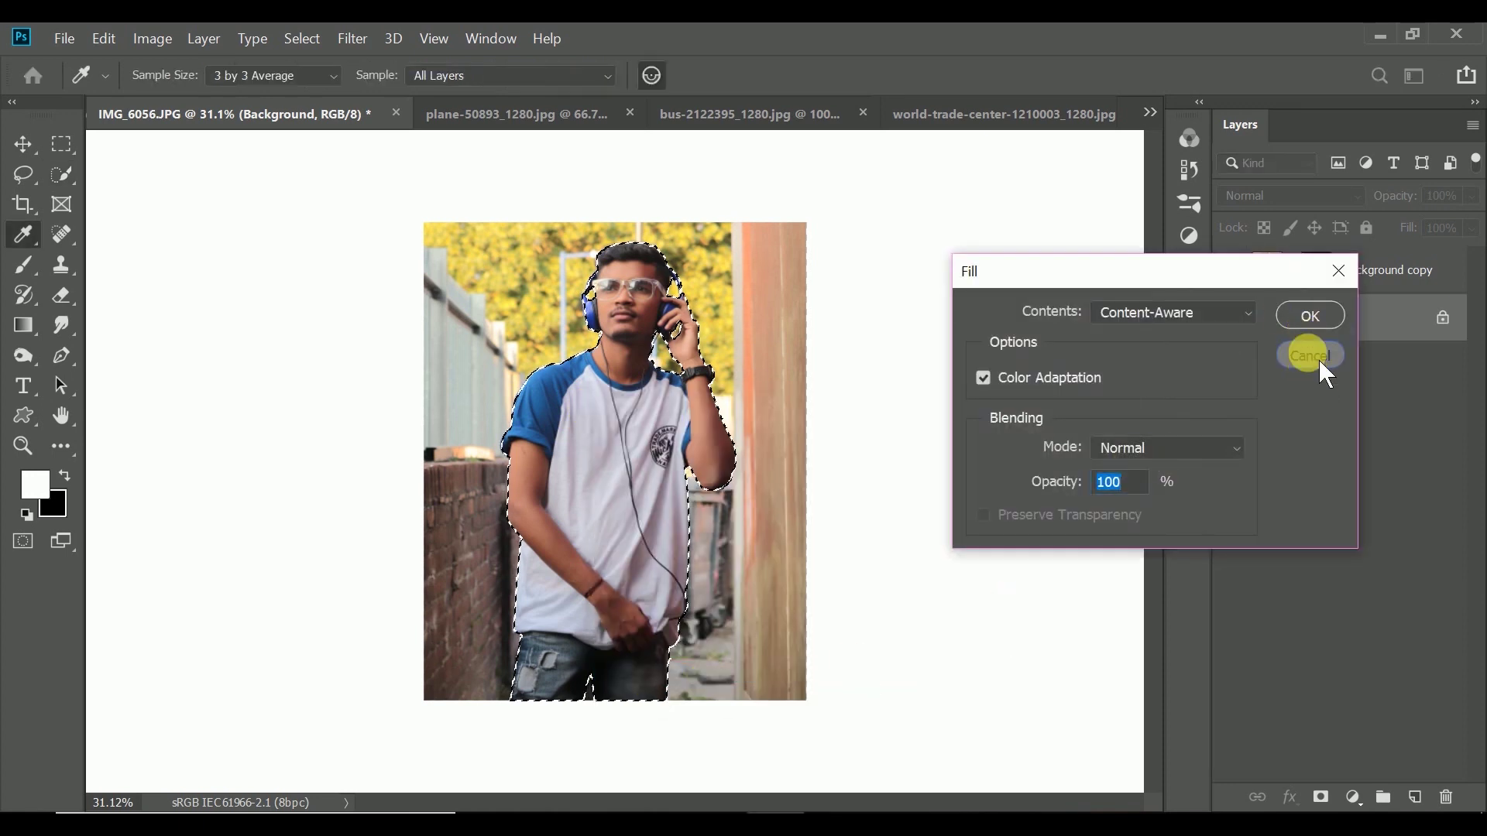
click(1310, 355)
click(1230, 270)
- Content-Aware fill the man away on Background, deselect, and hide the Background layer
right_click(634, 458)
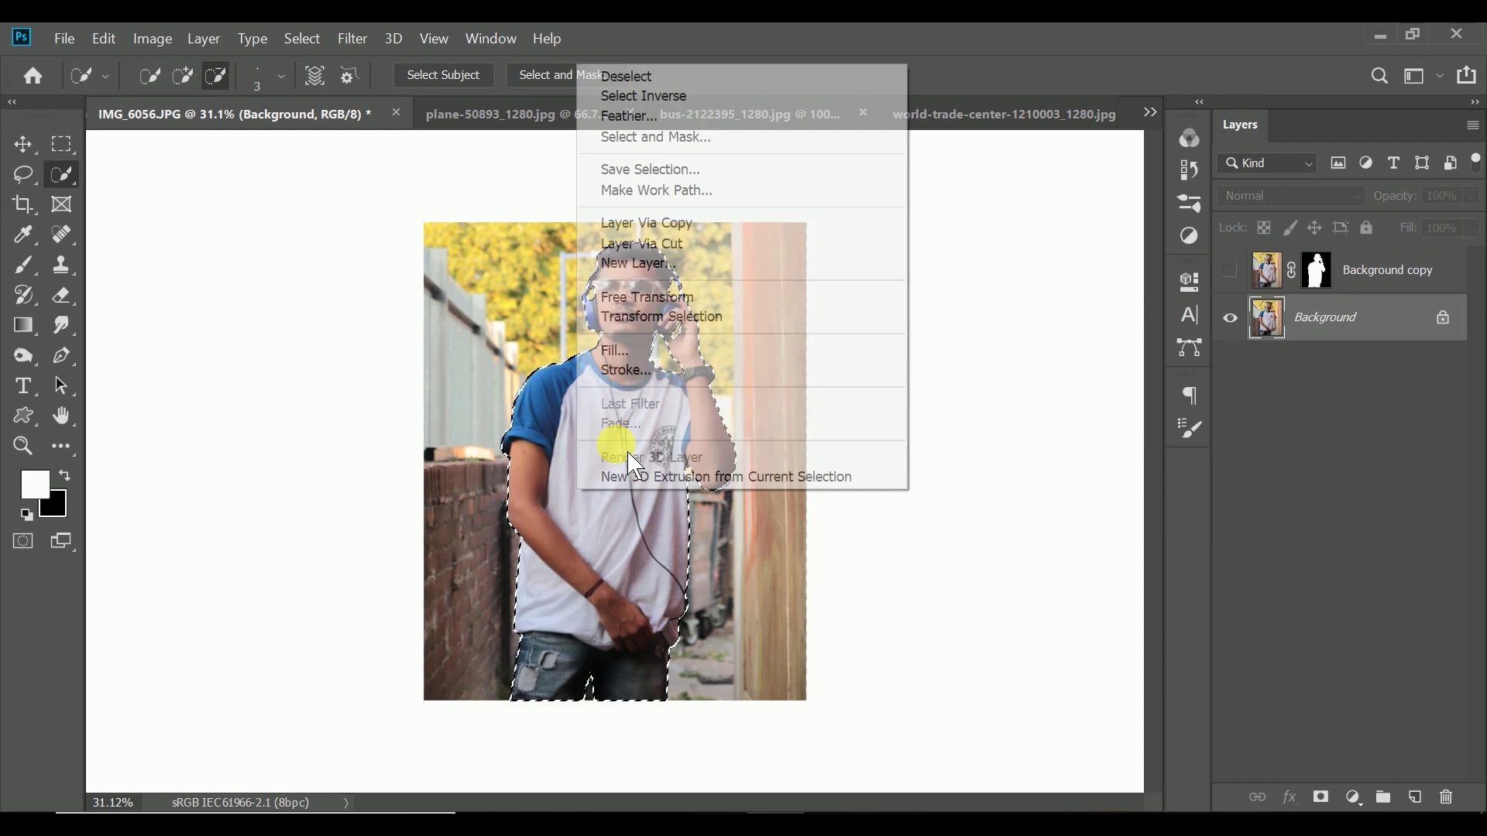
click(664, 350)
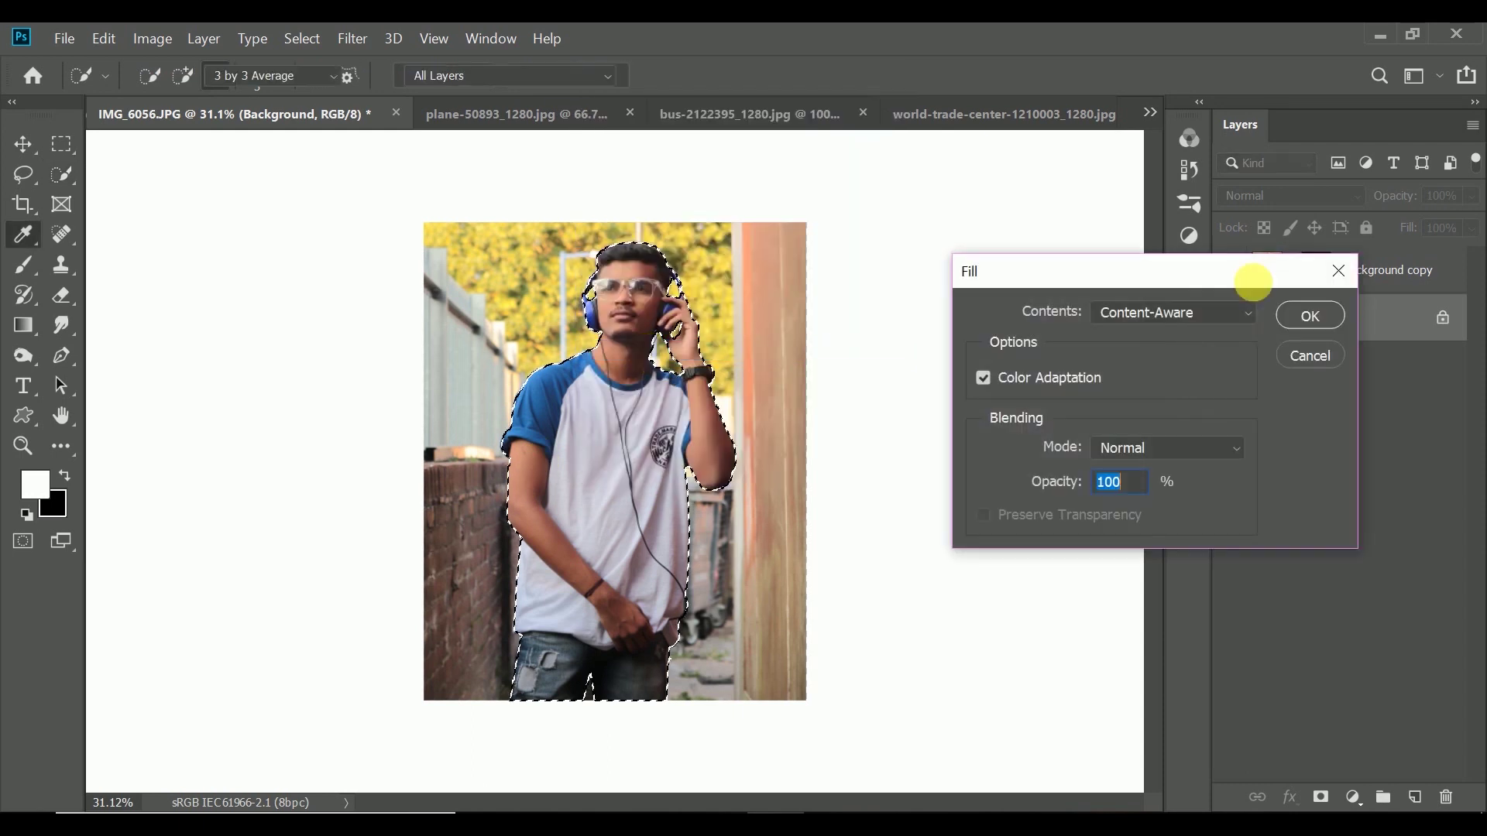
click(1310, 315)
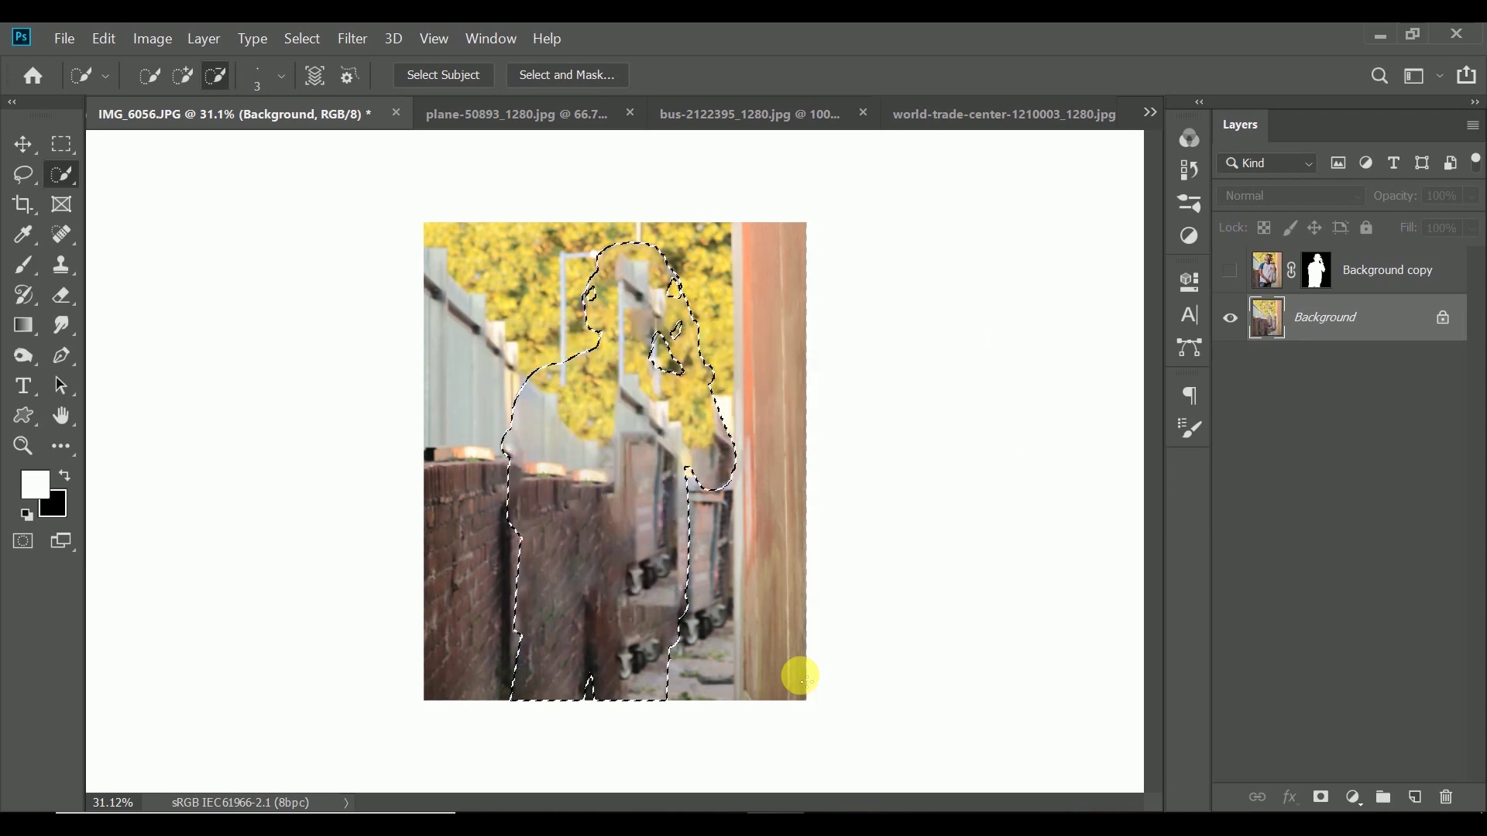
right_click(735, 503)
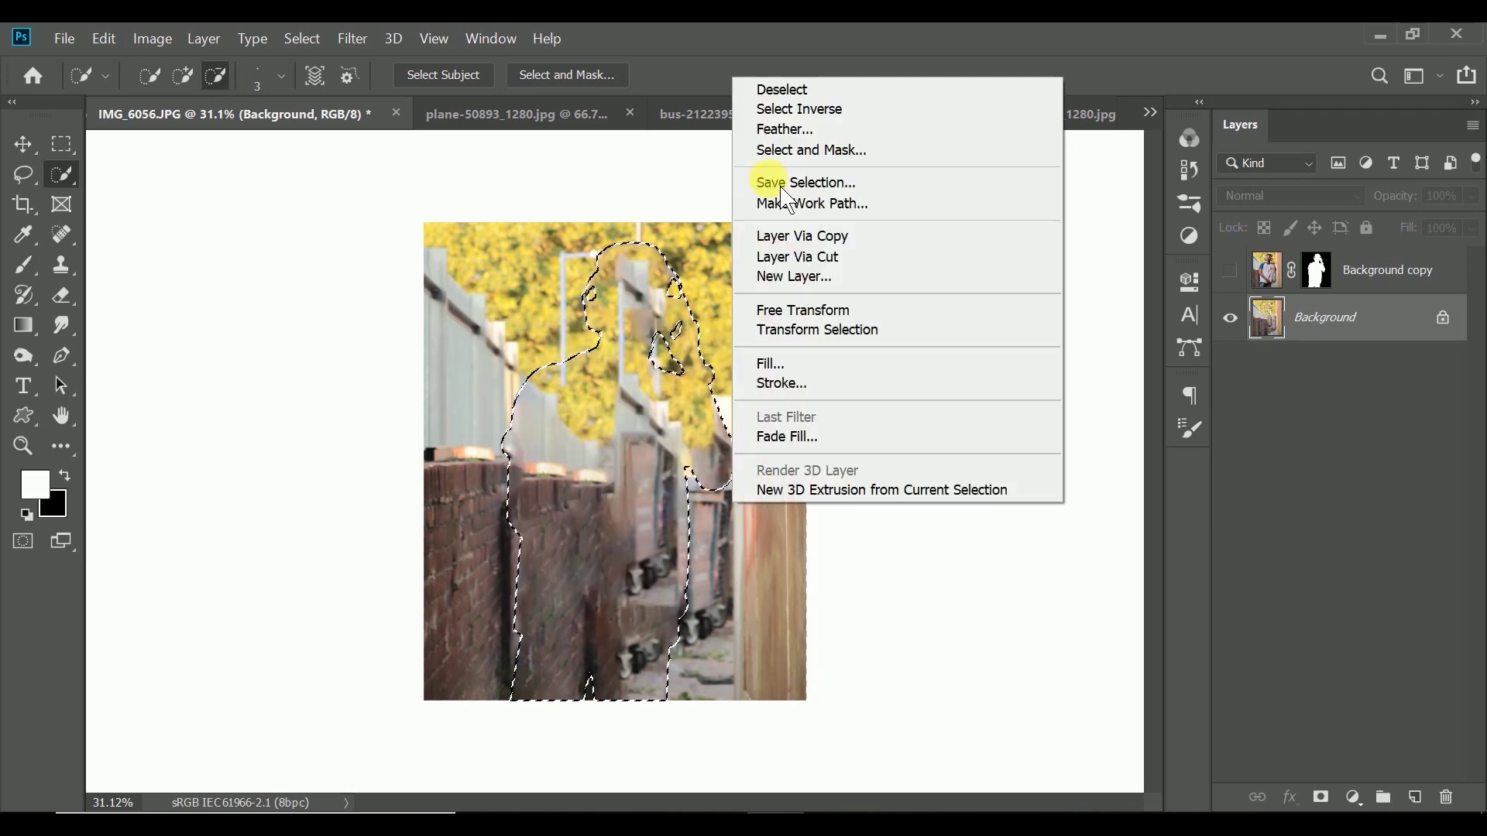
click(806, 91)
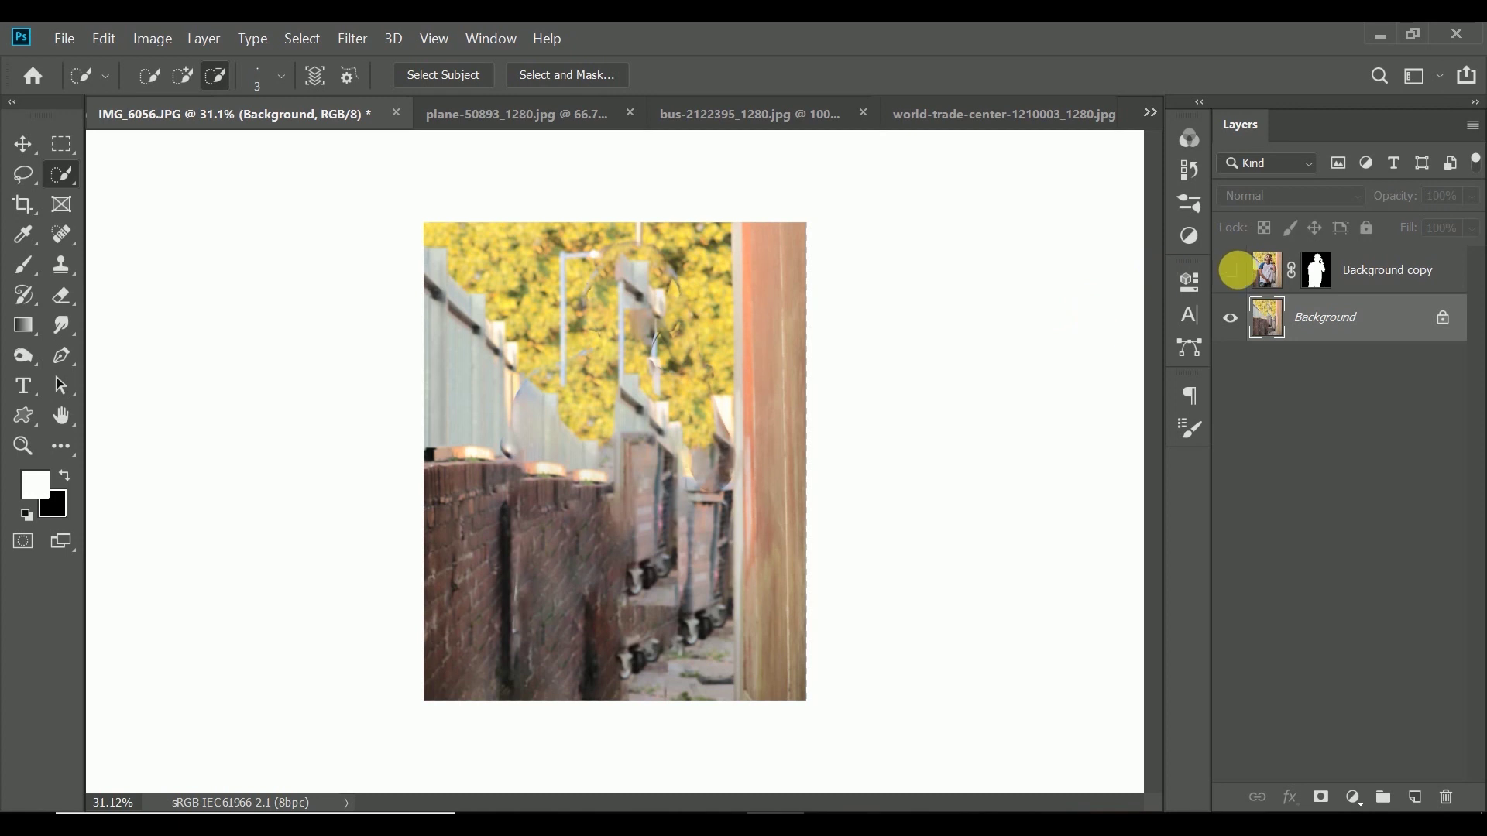
click(1246, 272)
click(1238, 271)
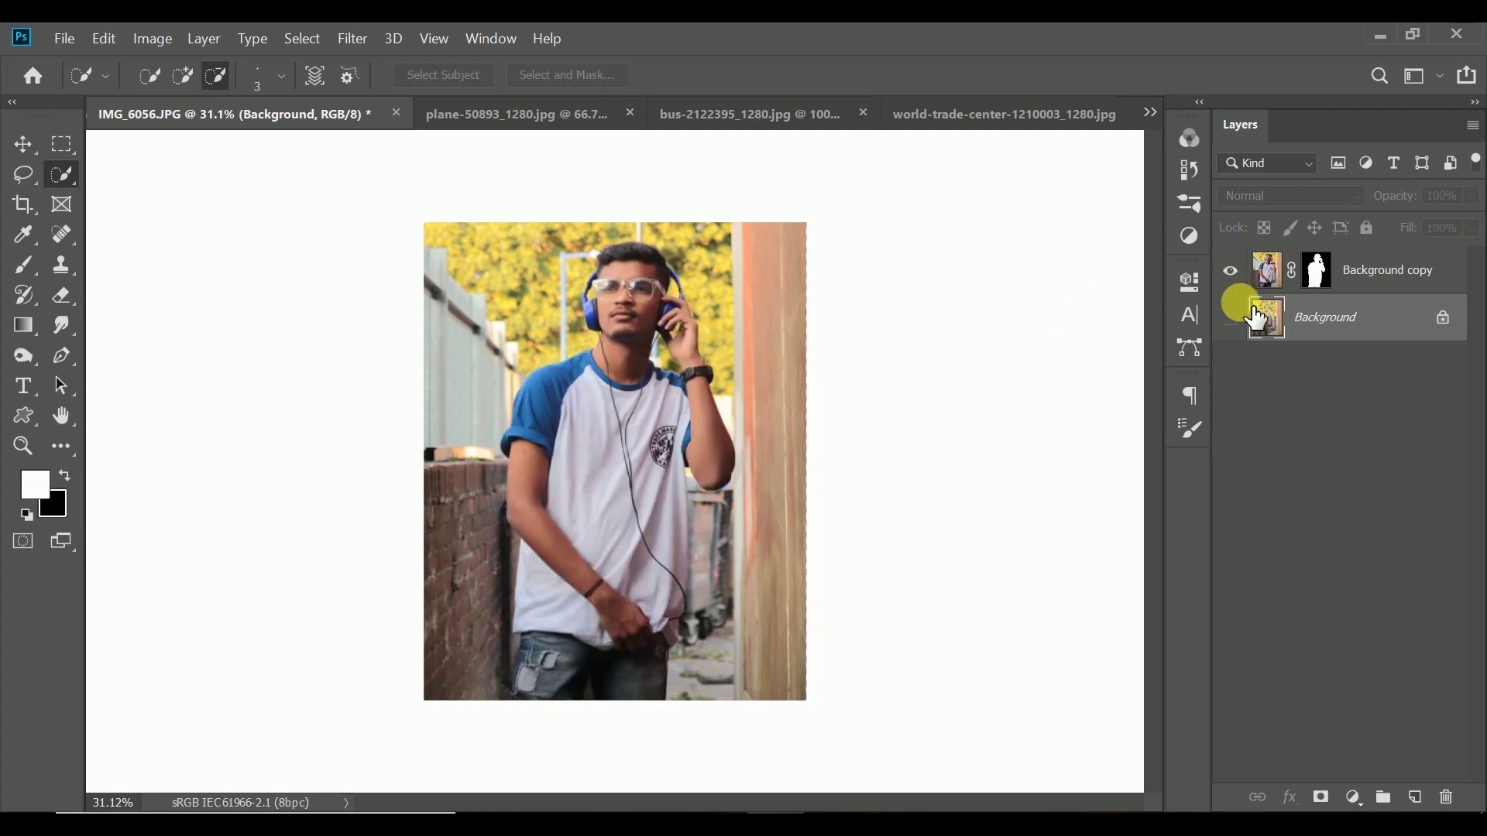
click(1233, 316)
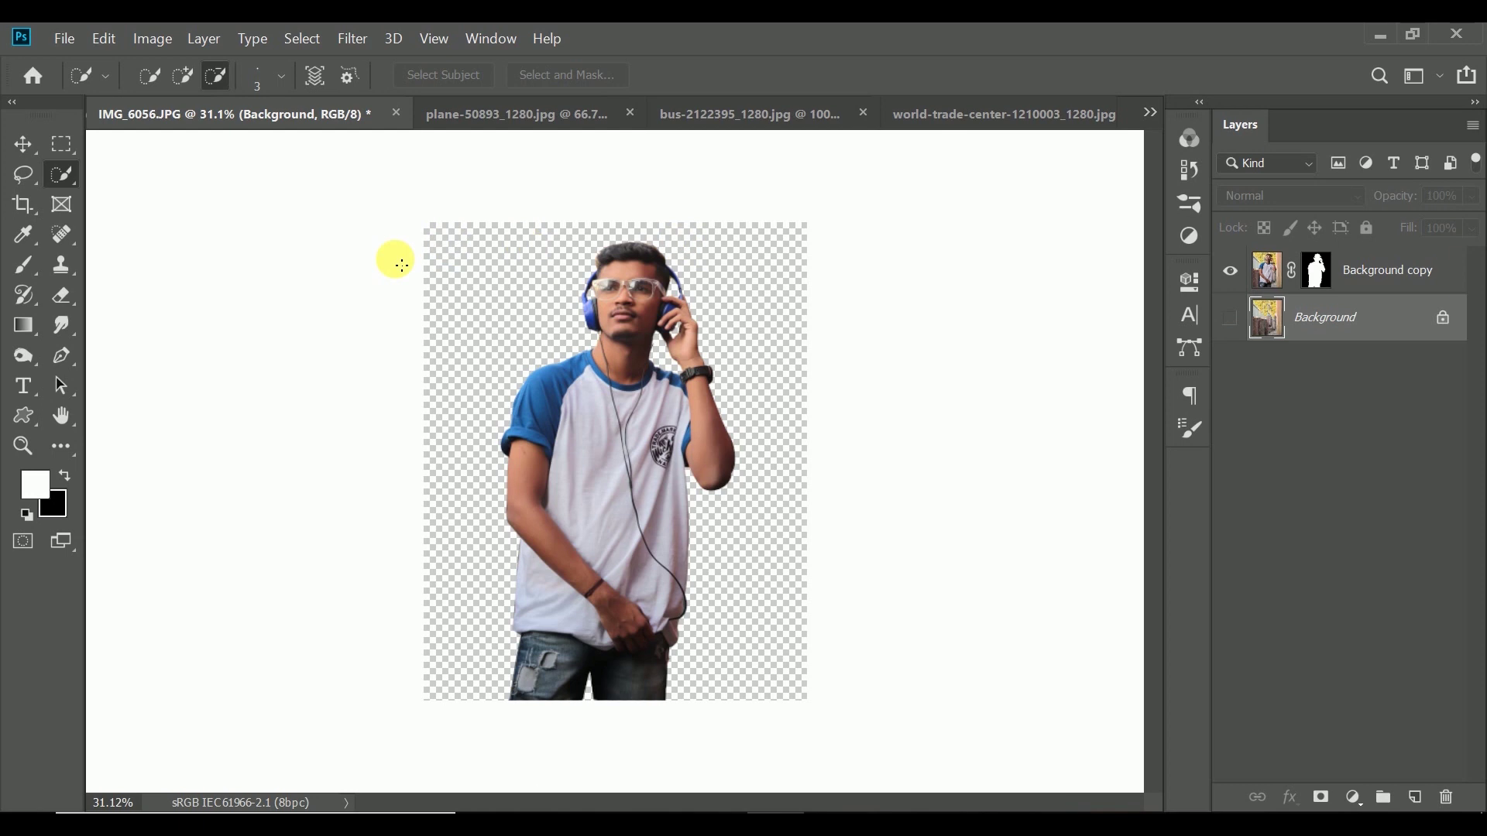
- Zoom in on the man with the Spot Healing Brush targeting Background copy
click(61, 239)
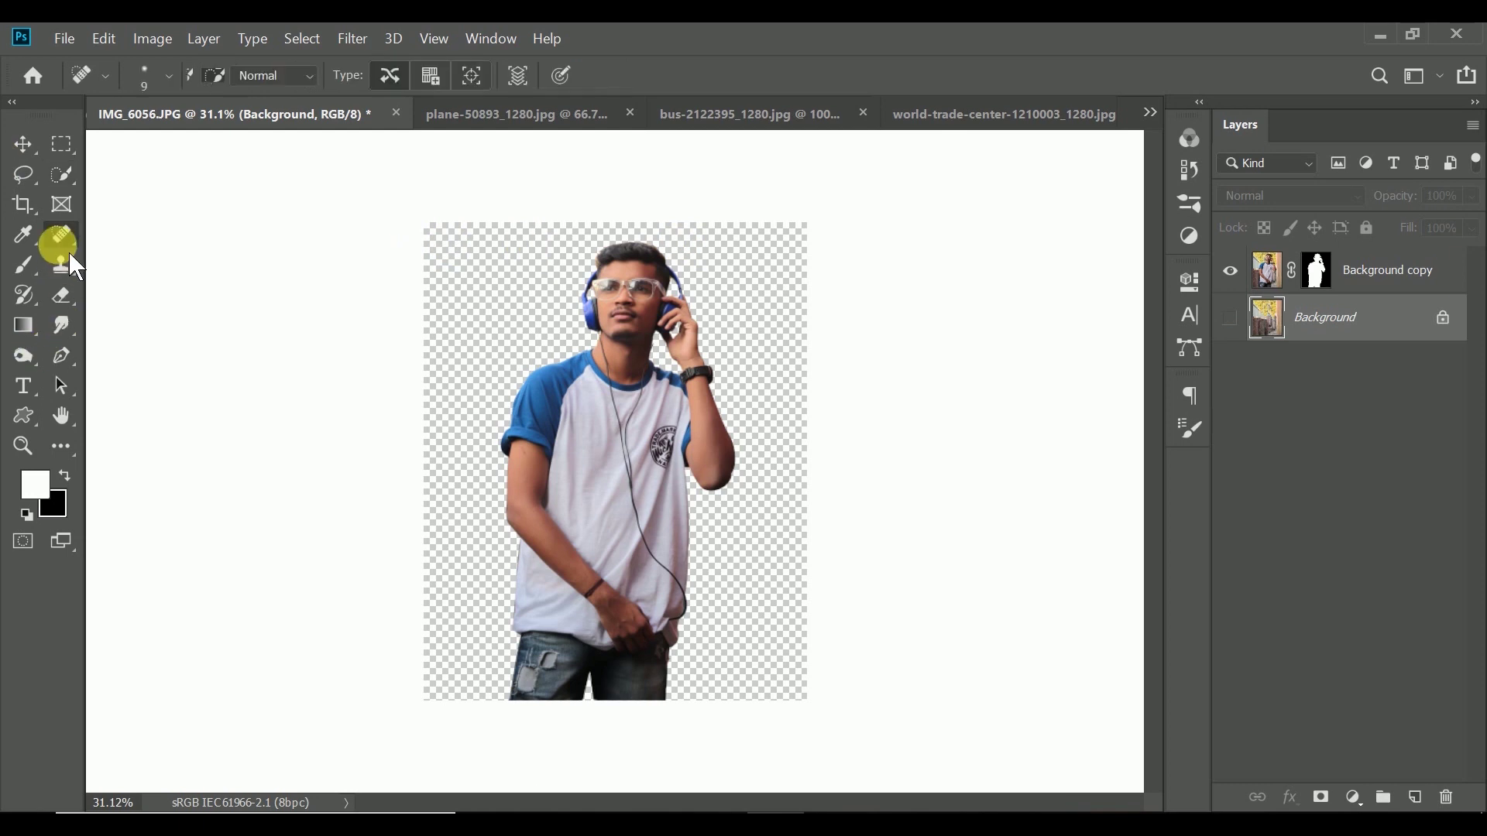
click(1267, 273)
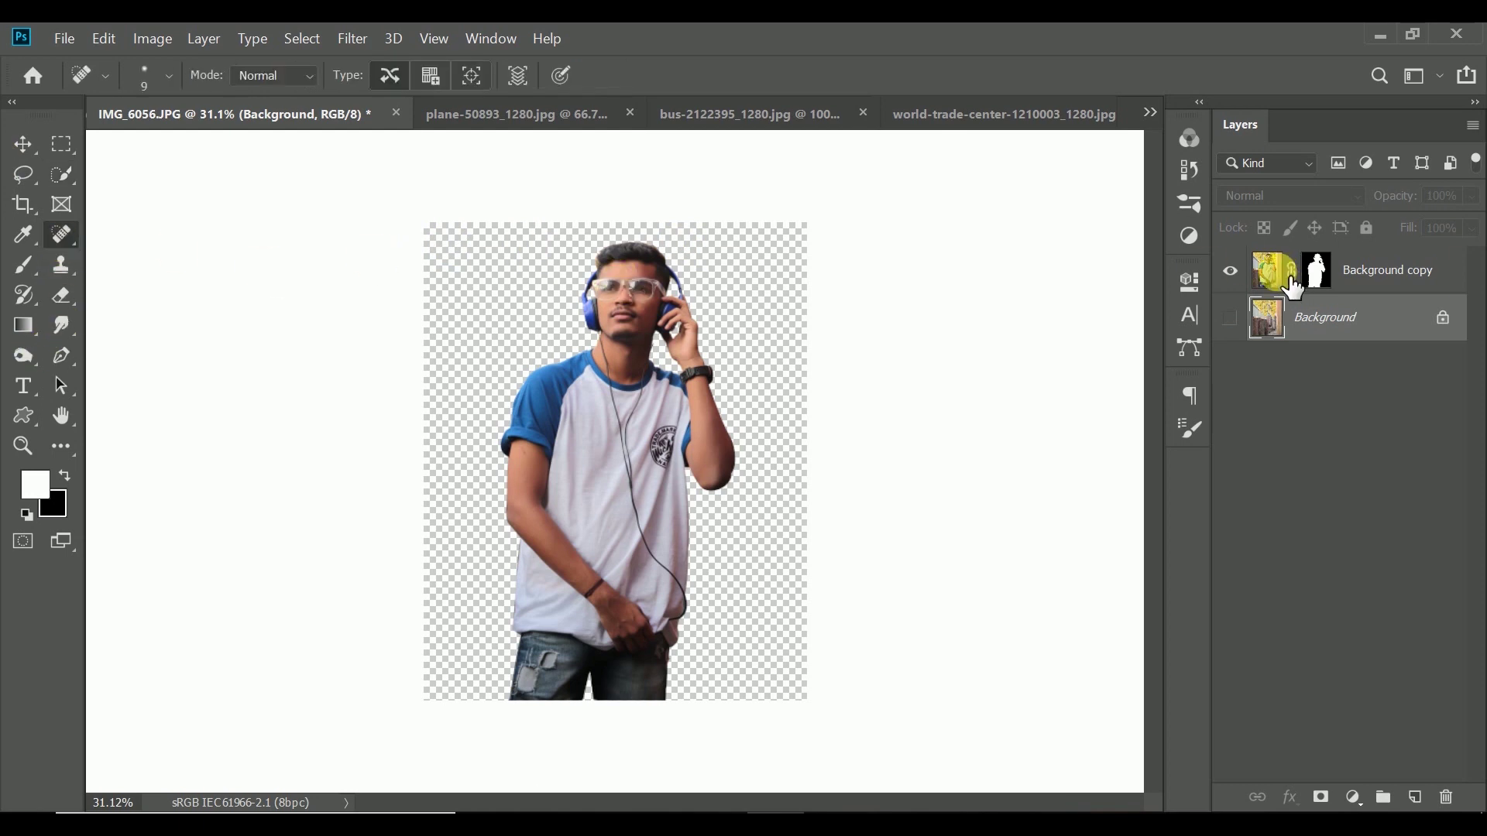
scroll(622, 265, up, 3)
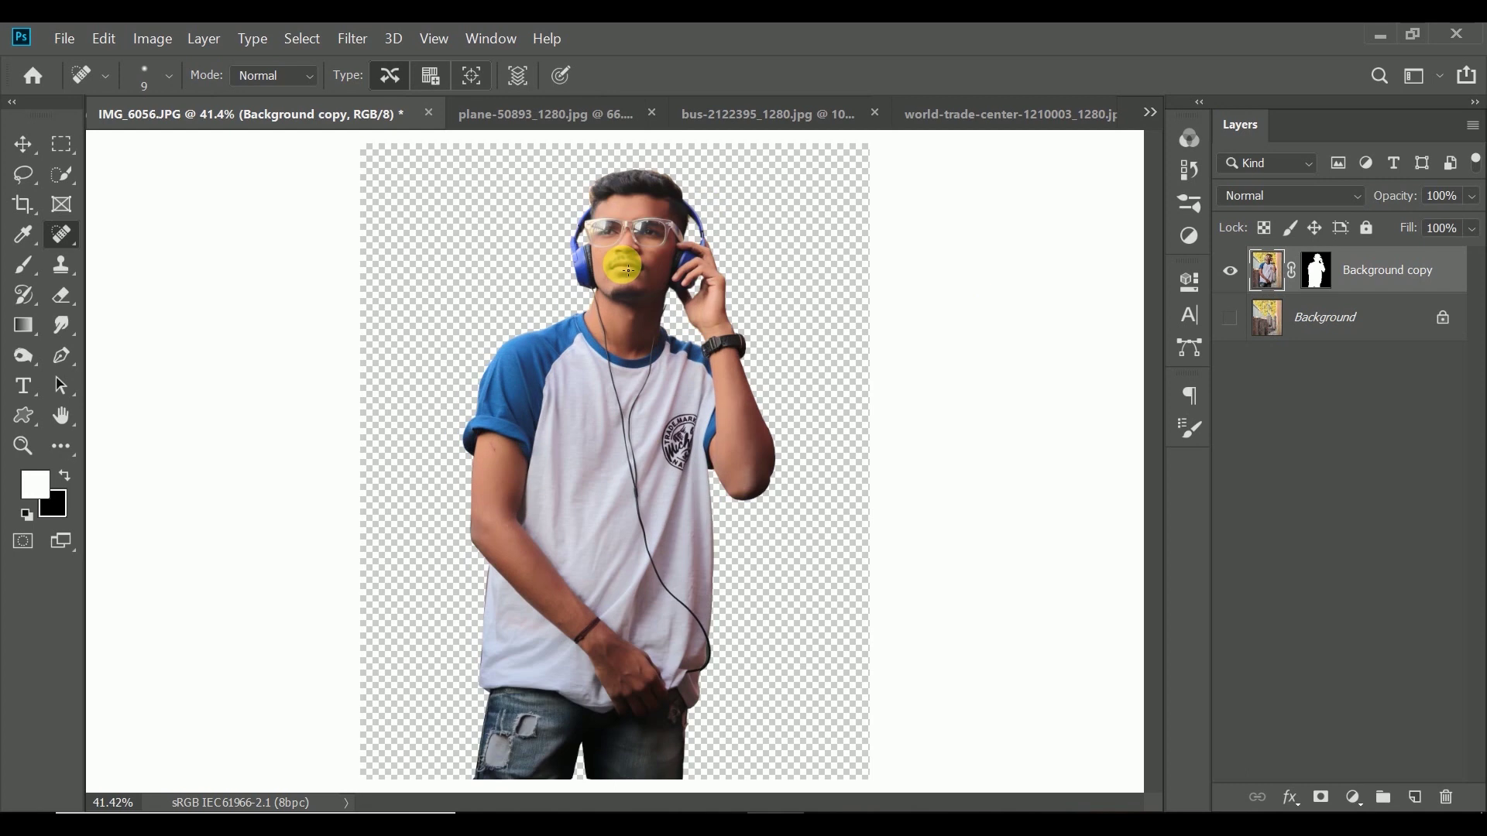
scroll(636, 279, up, 1)
scroll(643, 302, up, 1)
scroll(646, 310, up, 1)
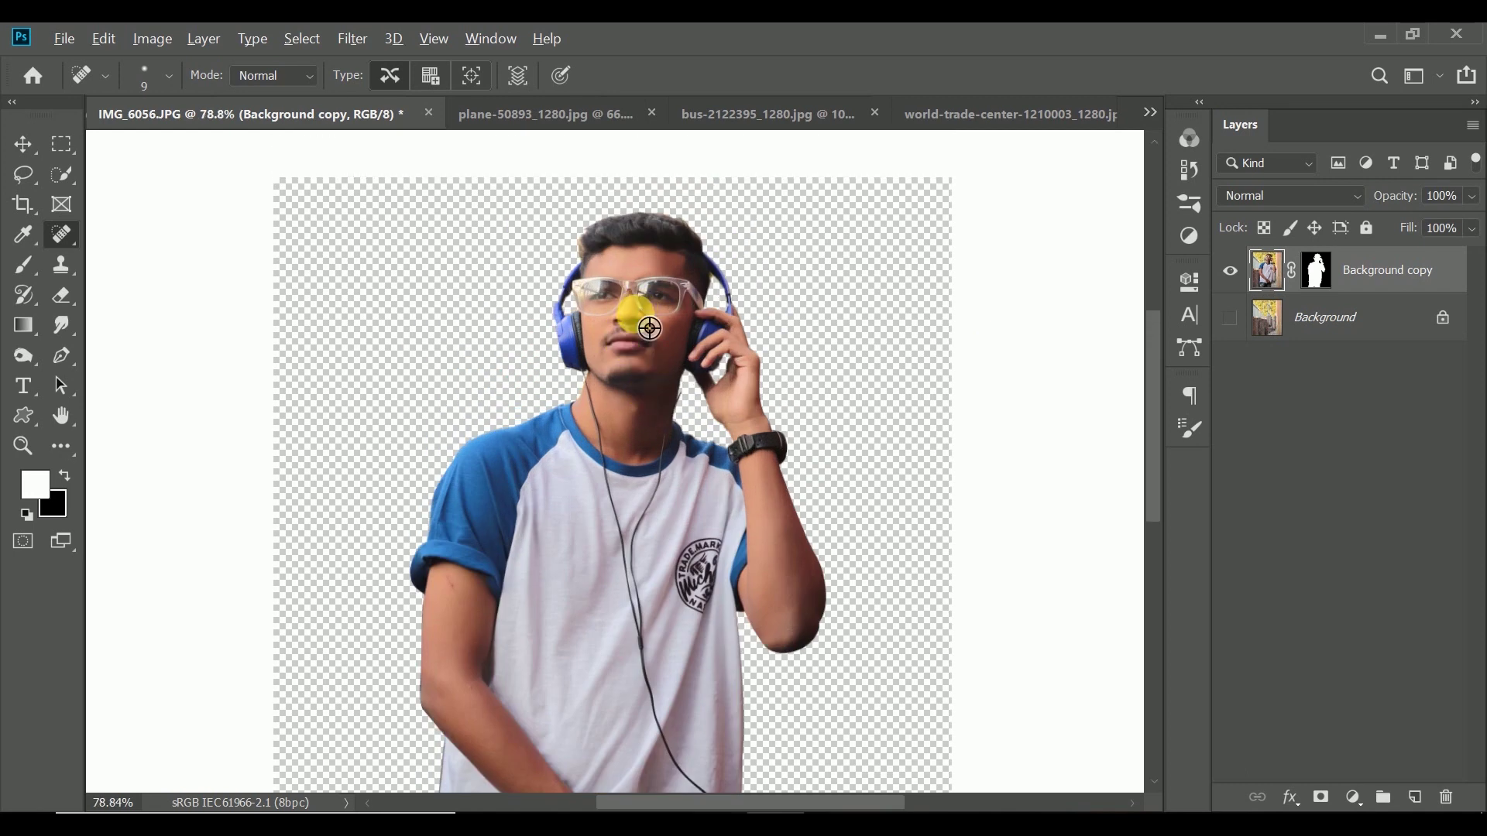
scroll(655, 333, up, 1)
scroll(659, 339, up, 5)
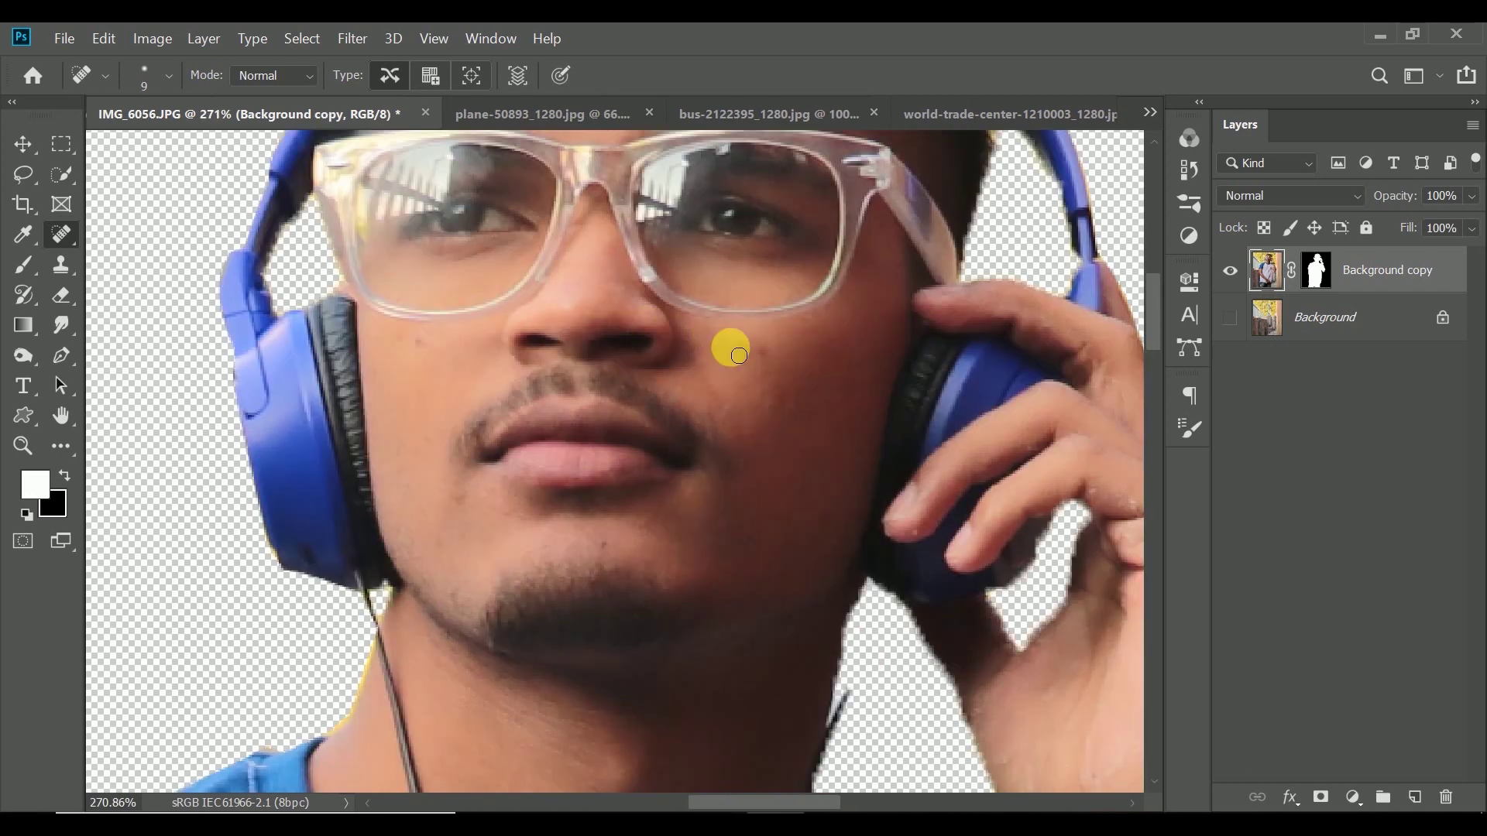
- Heal the cheek mole, a dark cheek spot and a skin blemish lower down
click(751, 352)
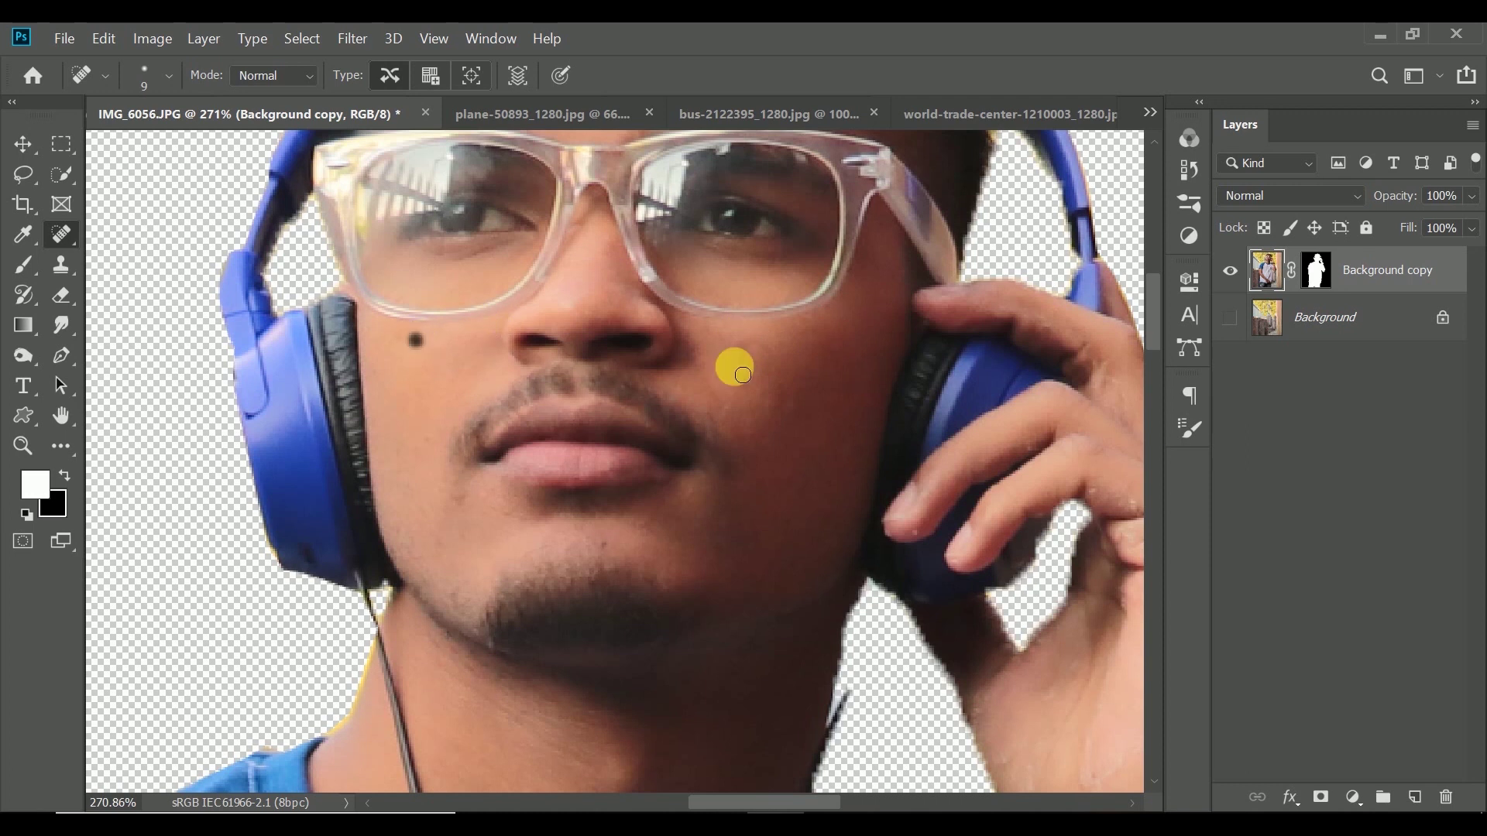
drag(779, 366, 774, 368)
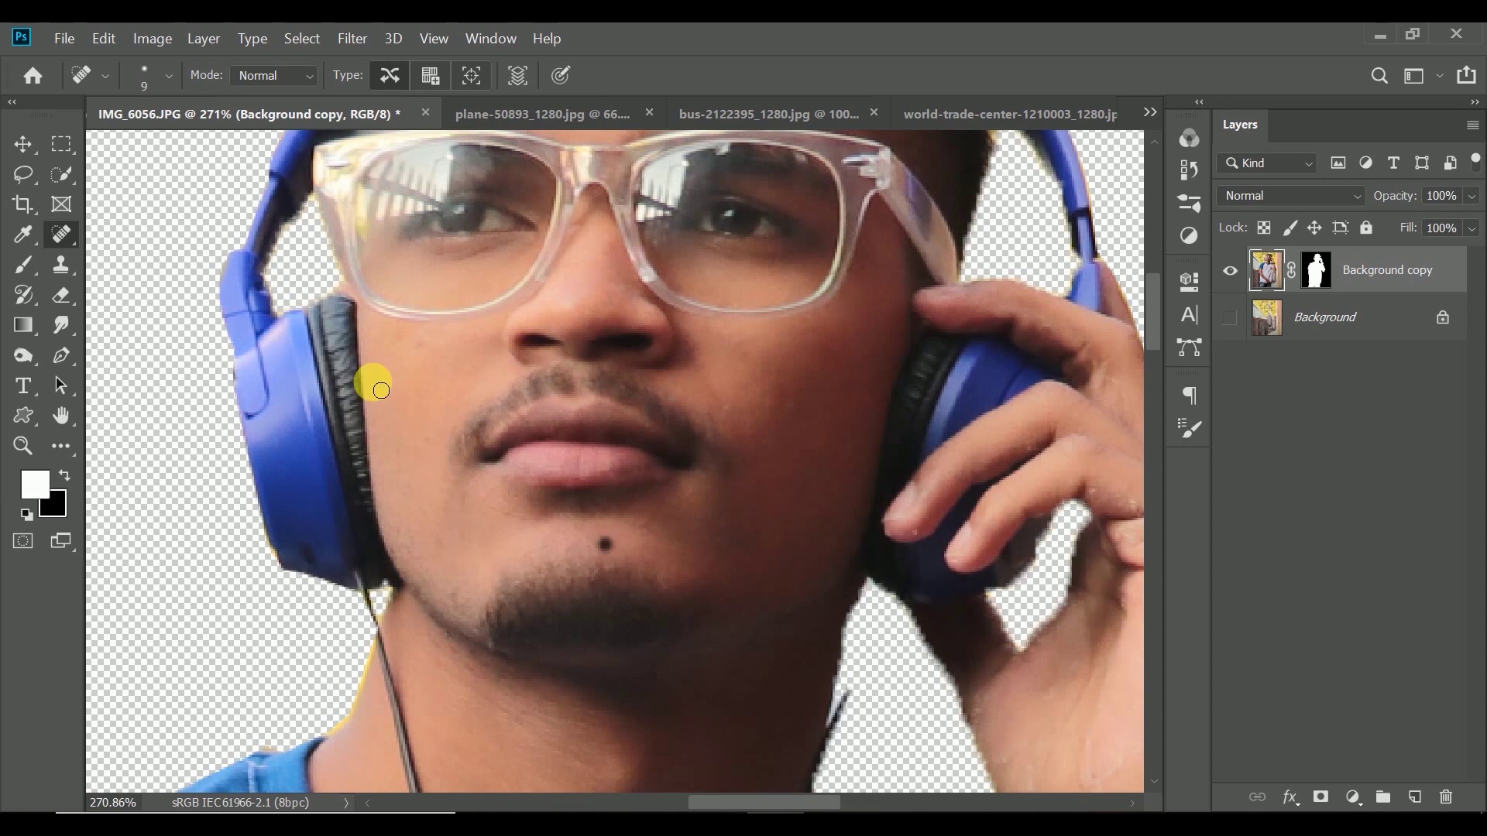
scroll(434, 383, up, 3)
scroll(681, 488, down, 4)
scroll(682, 488, right, 3)
drag(666, 697, 719, 703)
scroll(591, 697, down, 5)
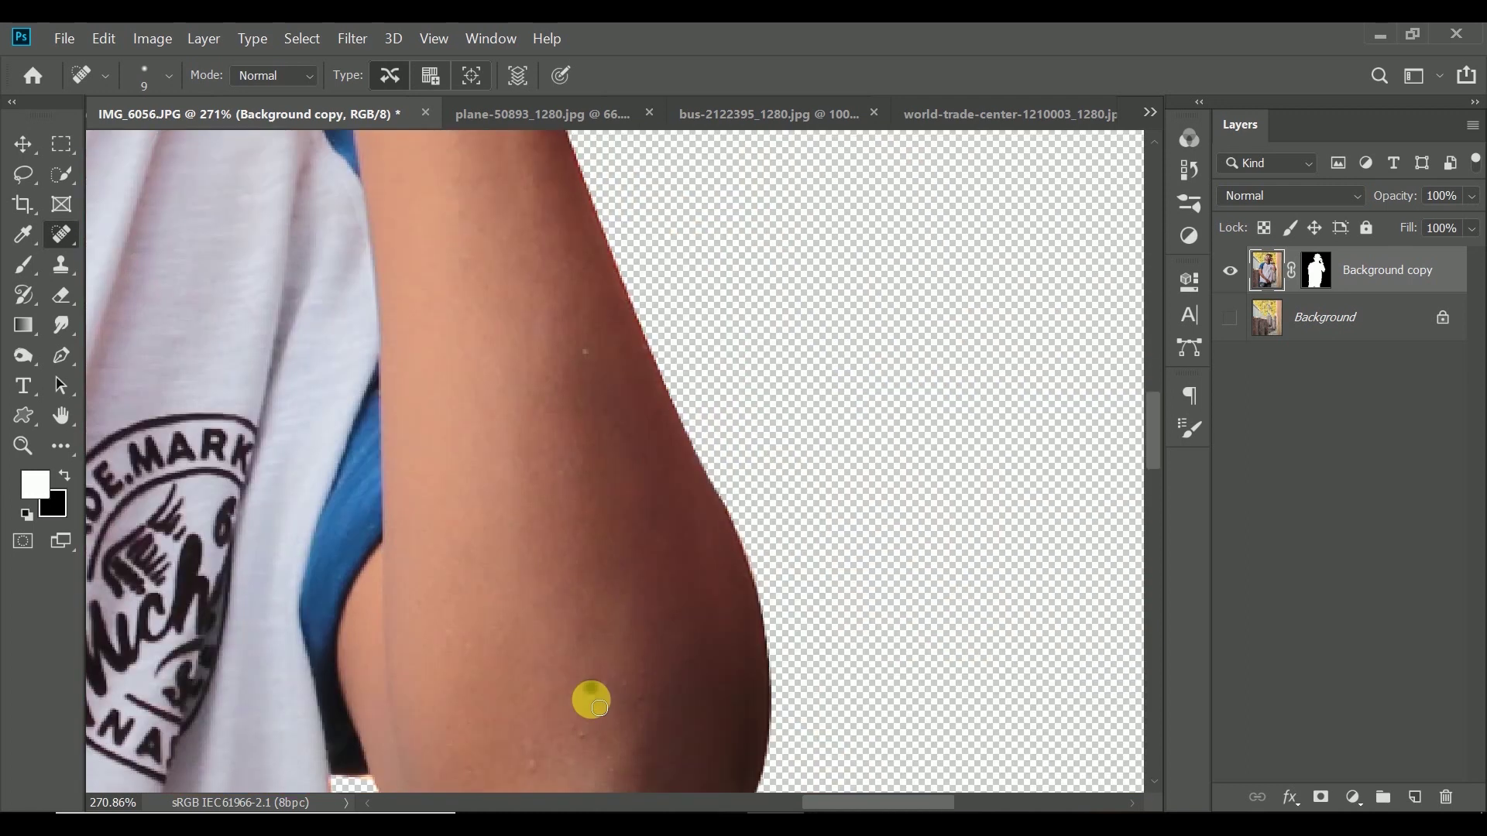
scroll(853, 422, left, 4)
scroll(398, 504, down, 3)
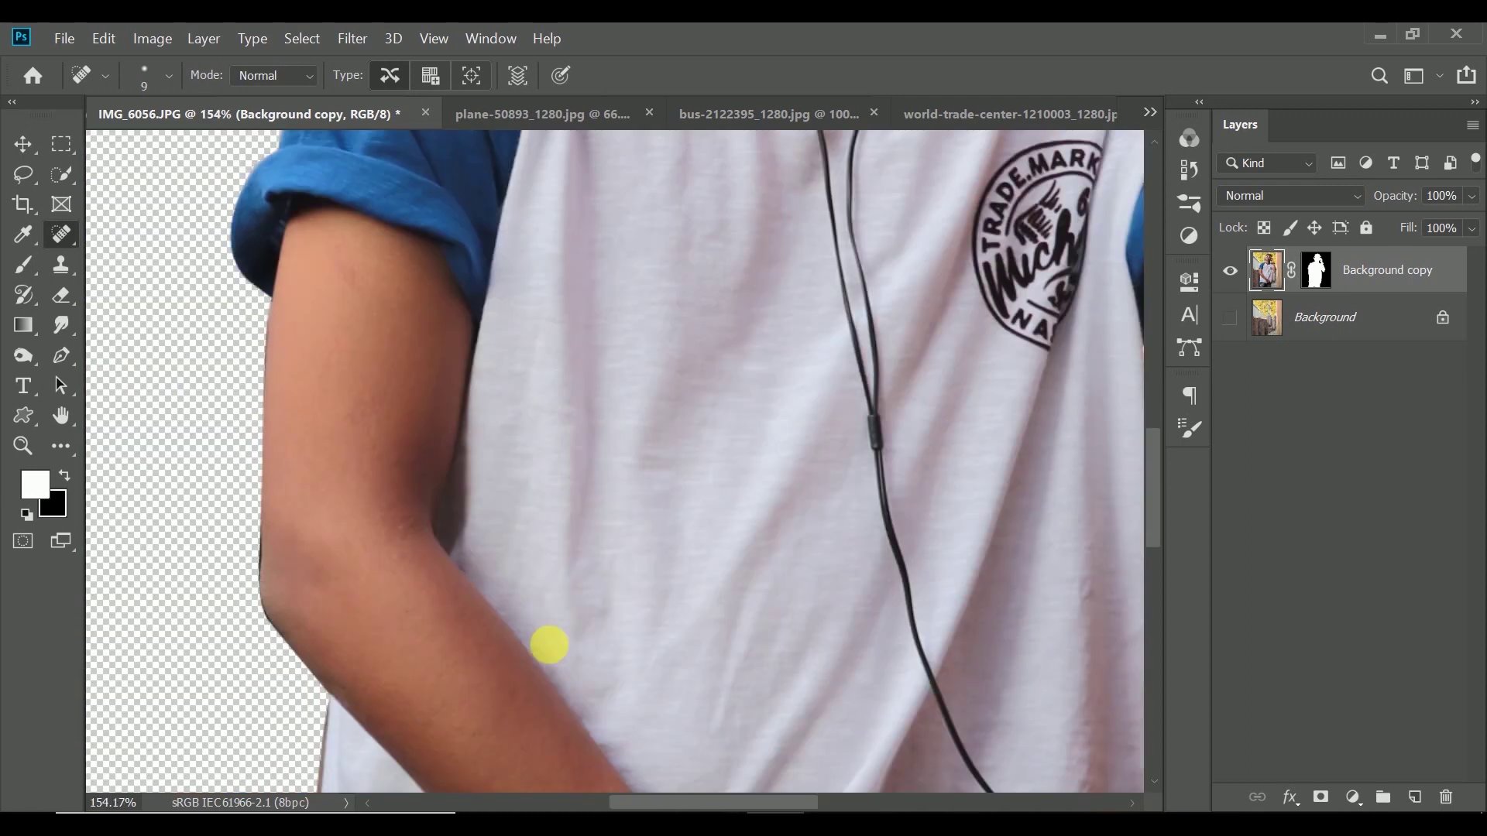
scroll(542, 619, down, 3)
scroll(480, 387, left, 1)
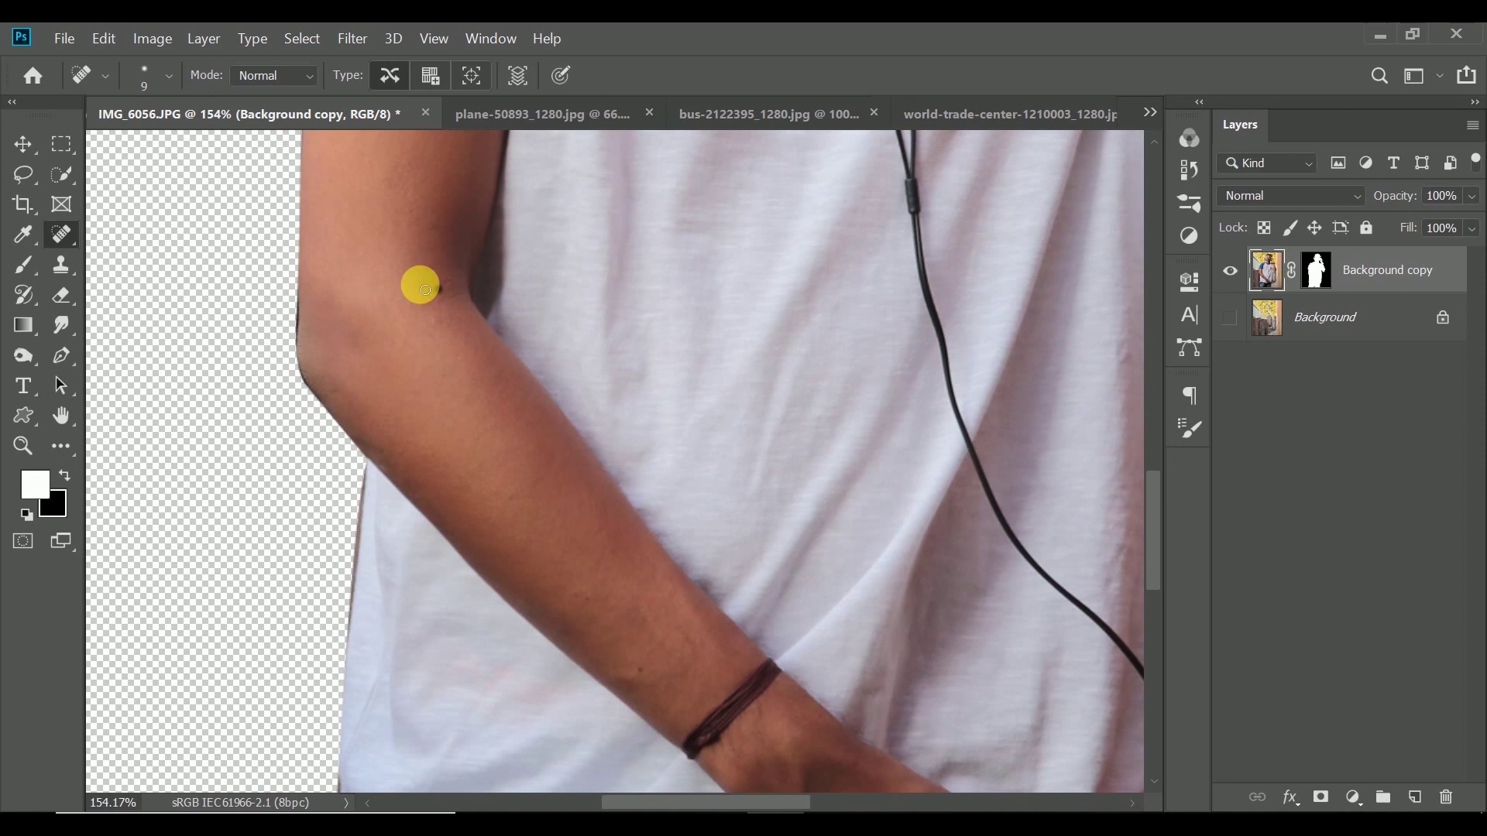
scroll(496, 387, up, 3)
scroll(496, 387, left, 1)
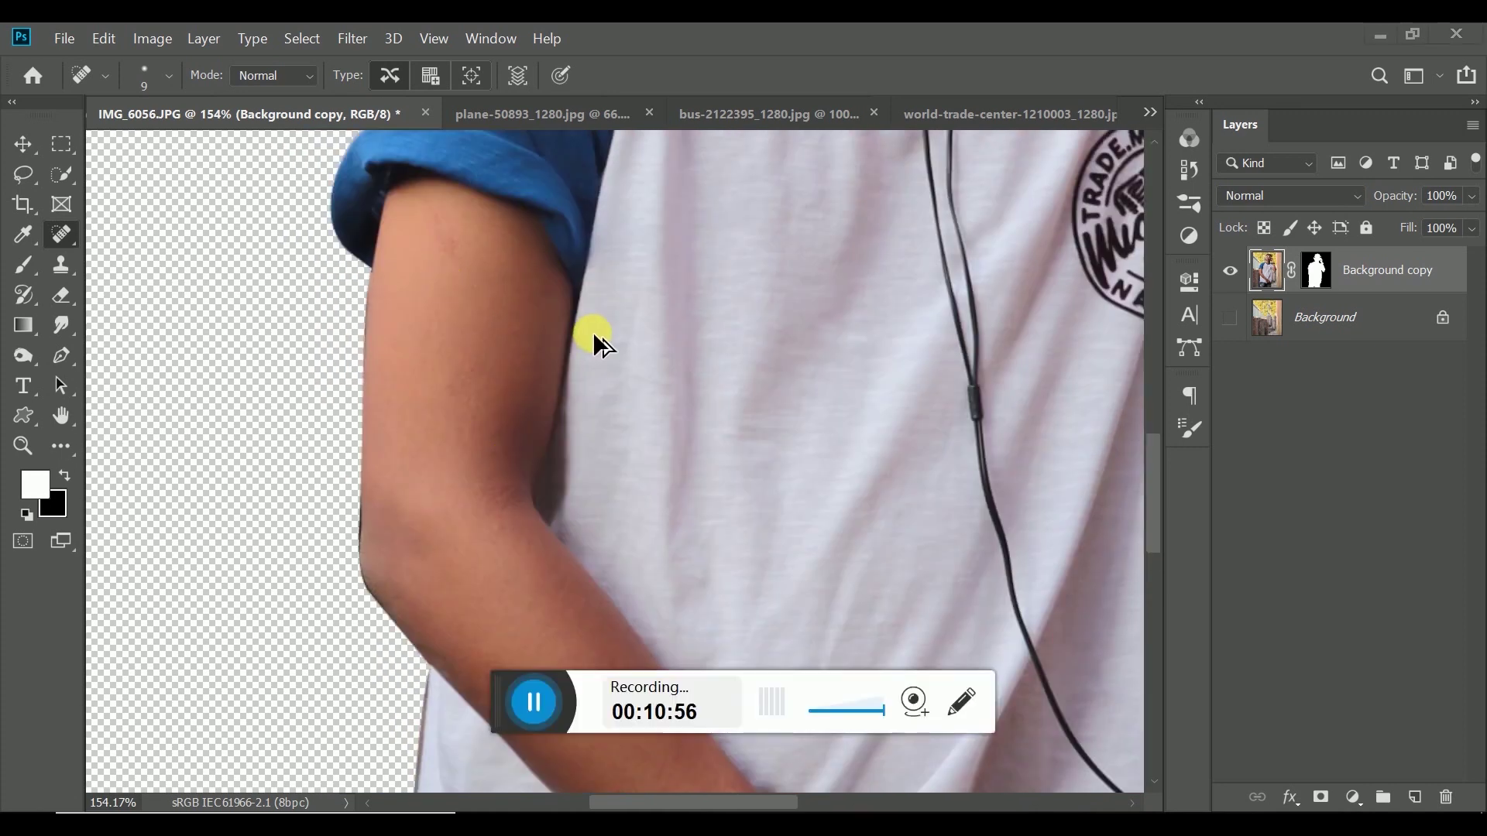
- Set up a soft 30 px round brush on the cut-out layer's mask
click(28, 272)
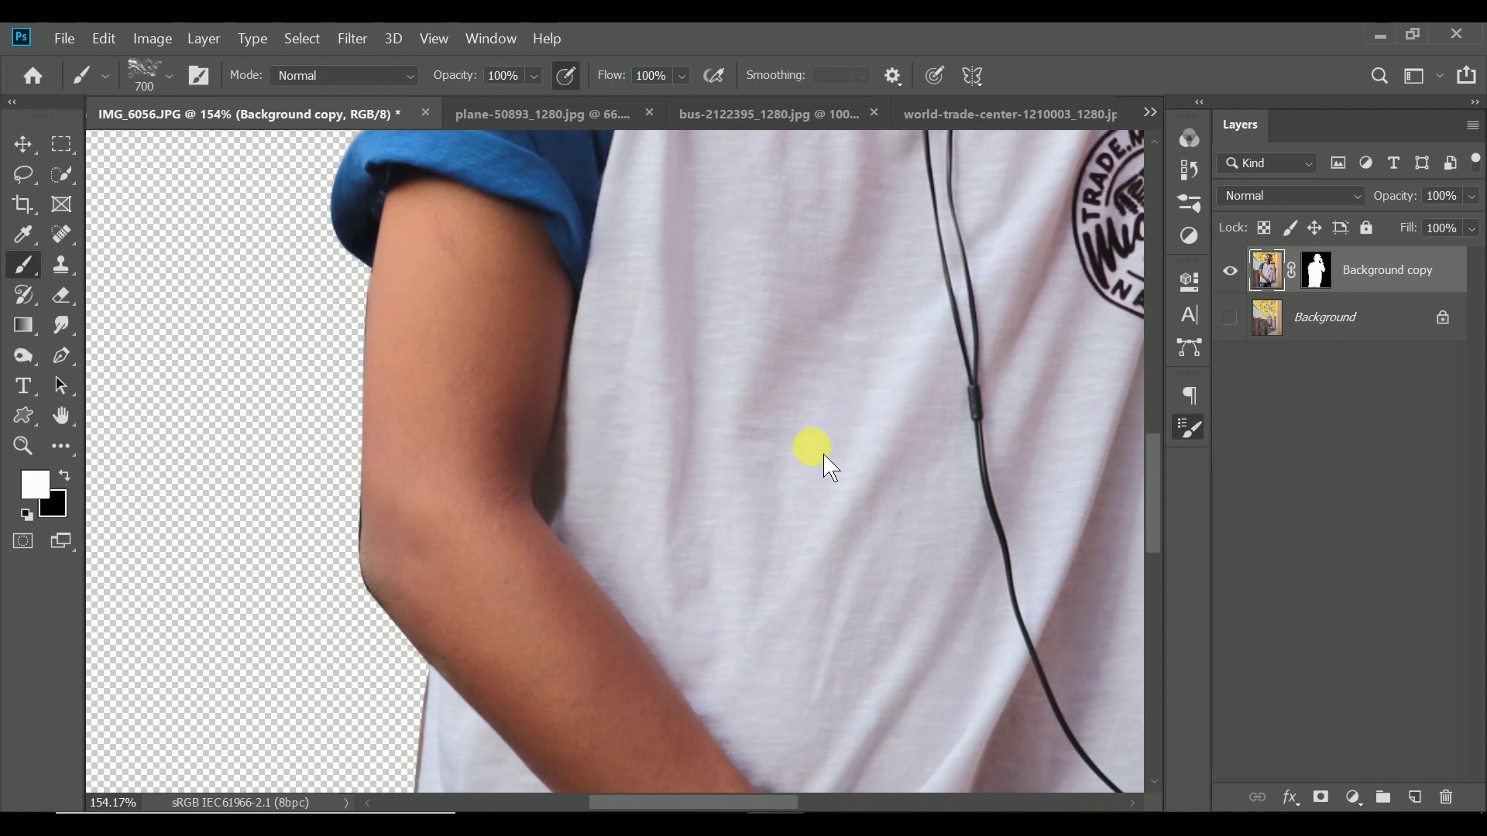
key(F5)
click(934, 236)
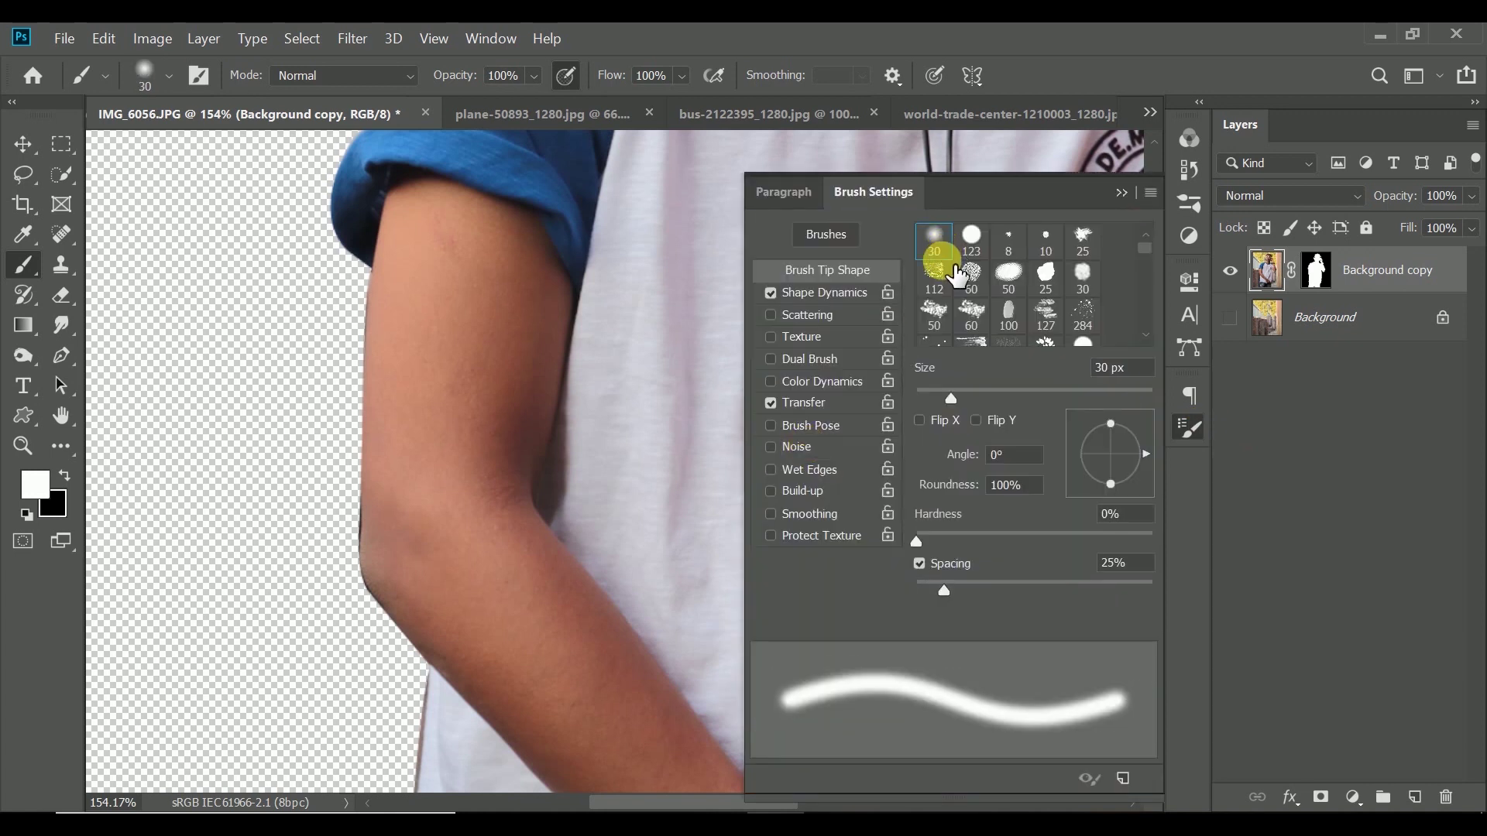
key(F5)
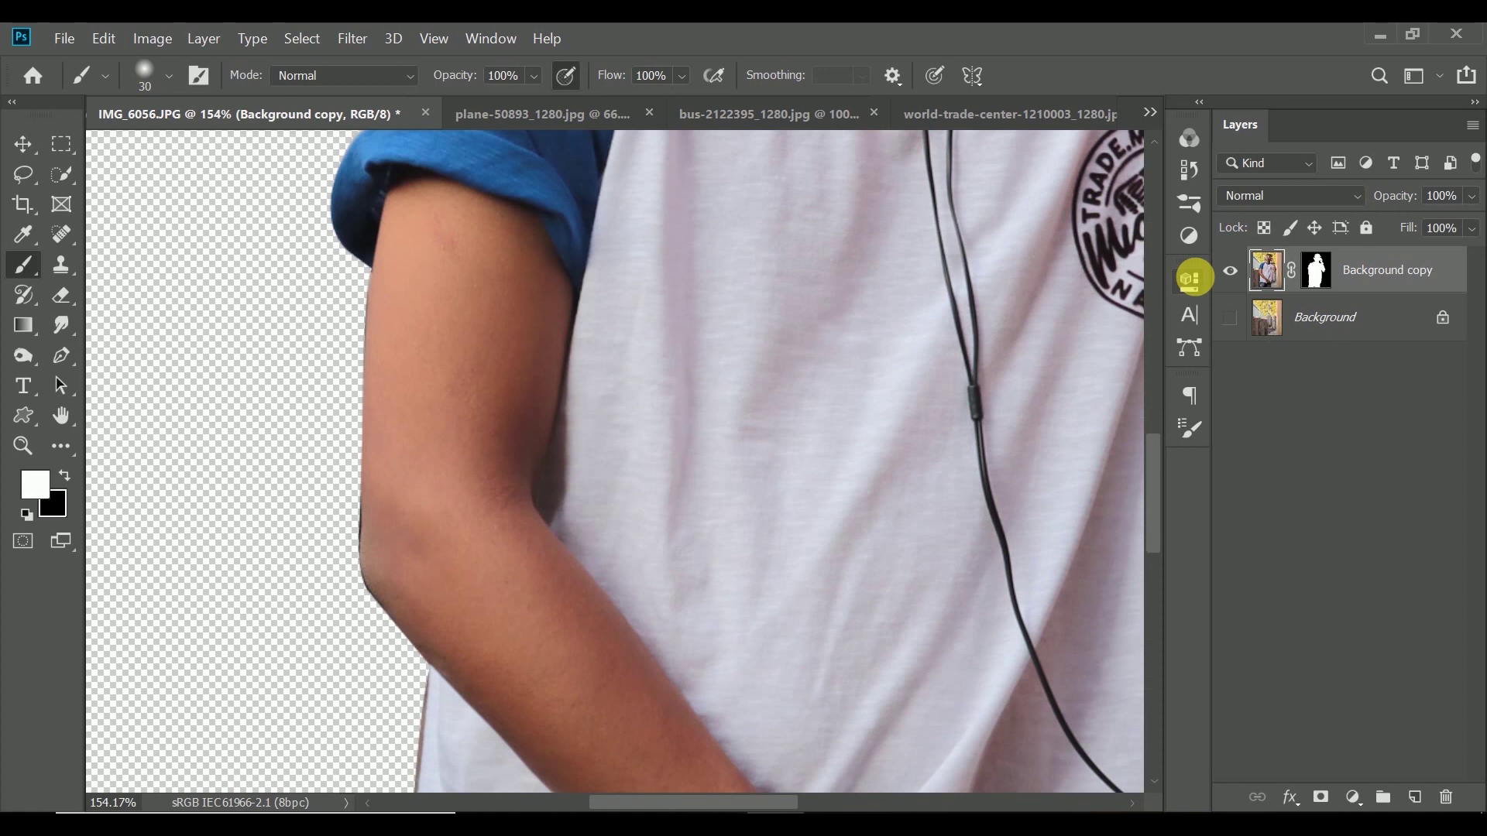
click(1316, 270)
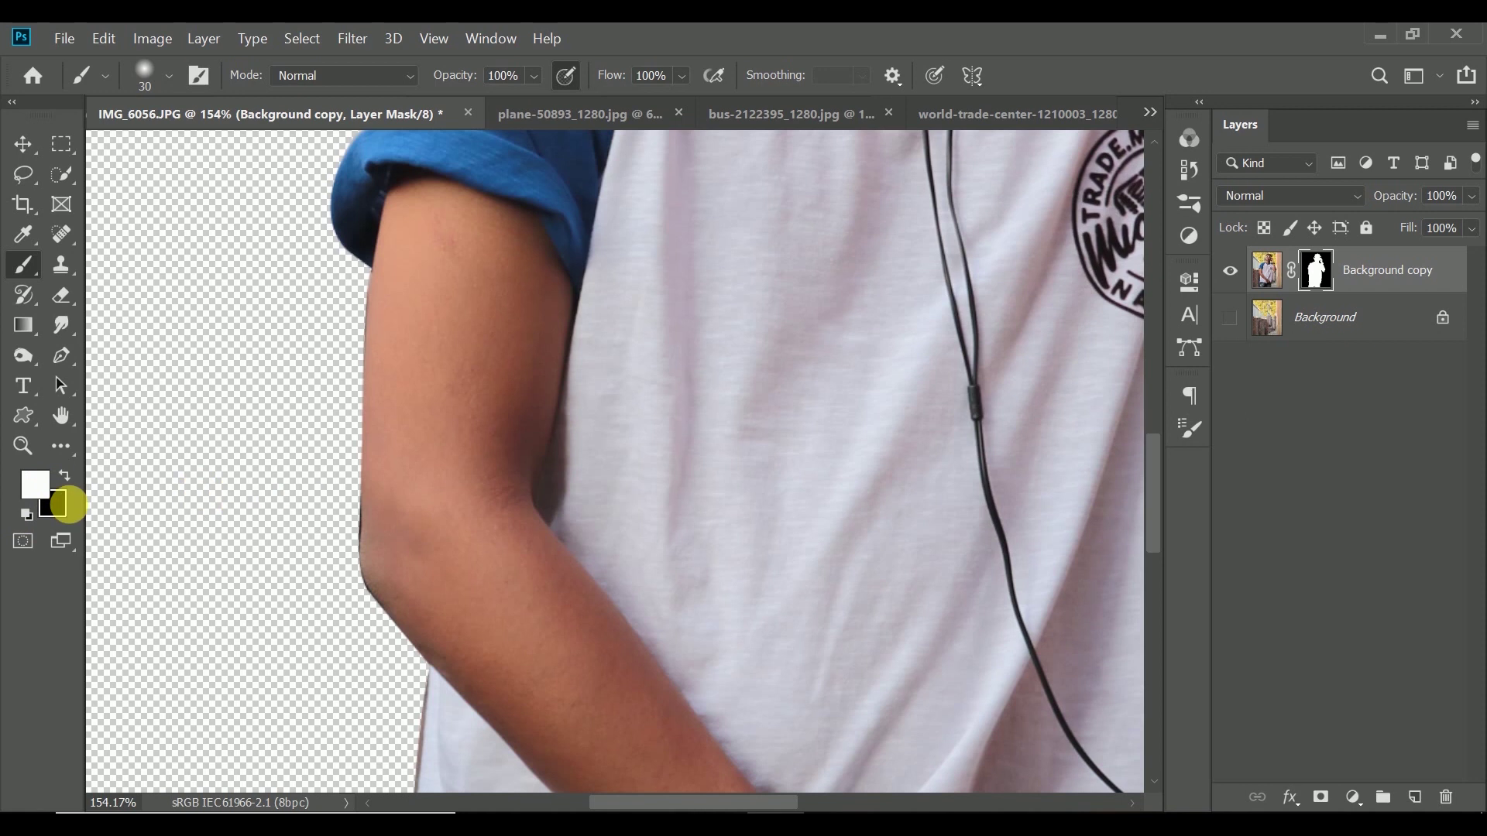
- Make black the painting colour and raise the brush hardness to 100%
key(x)
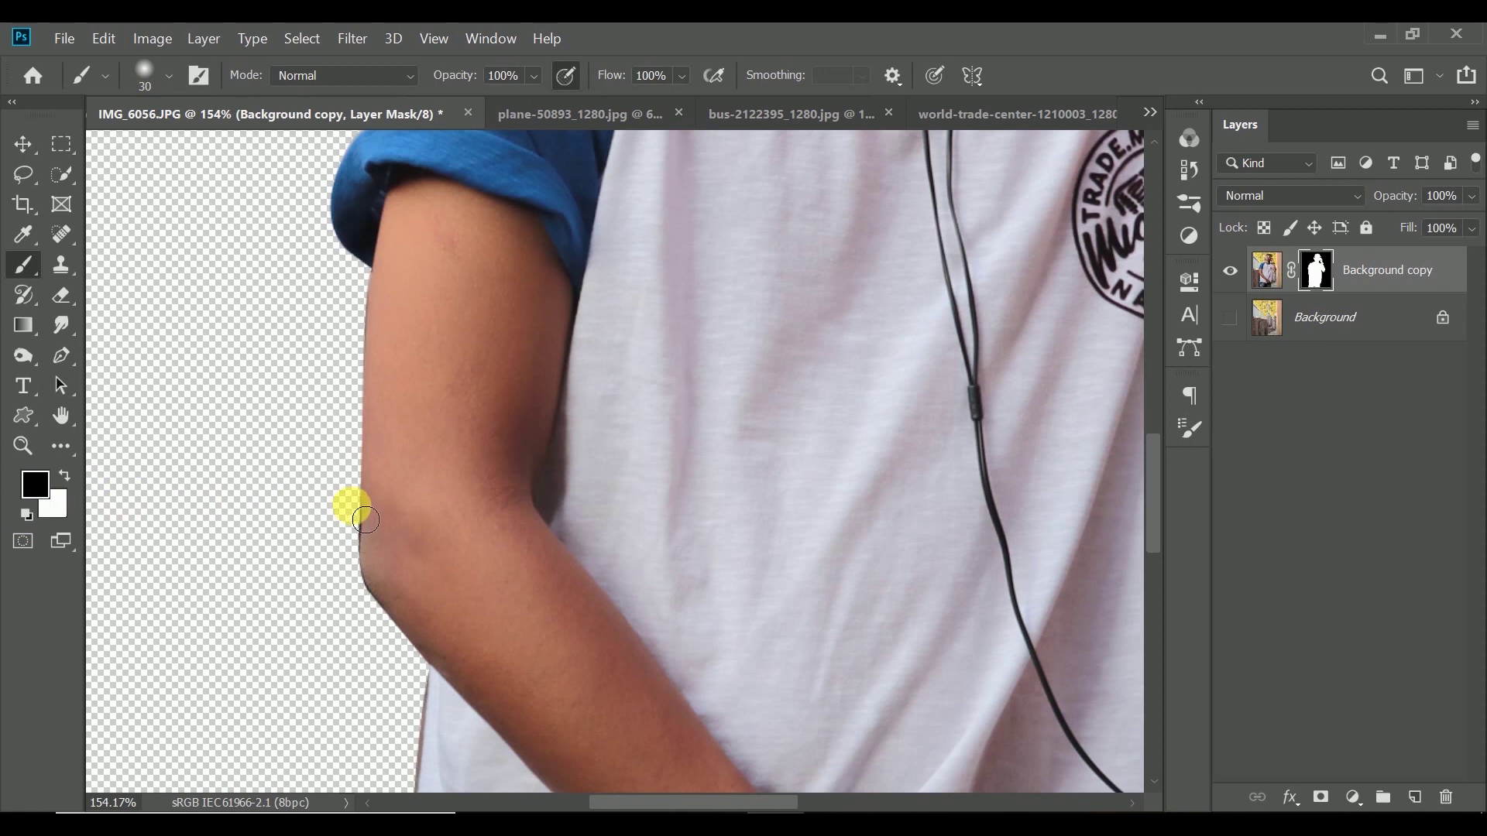
right_click(359, 526)
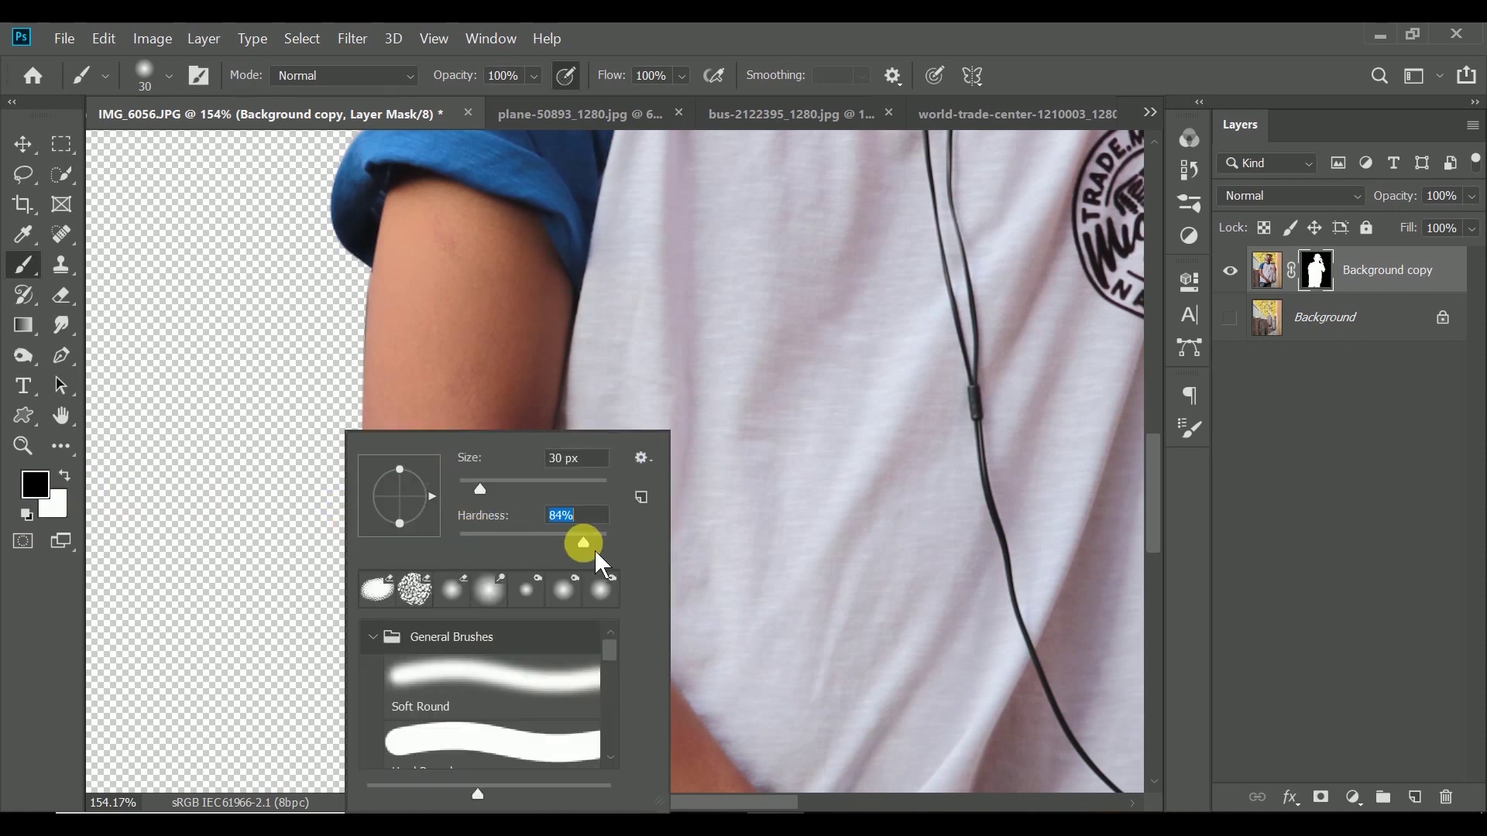
key(Return)
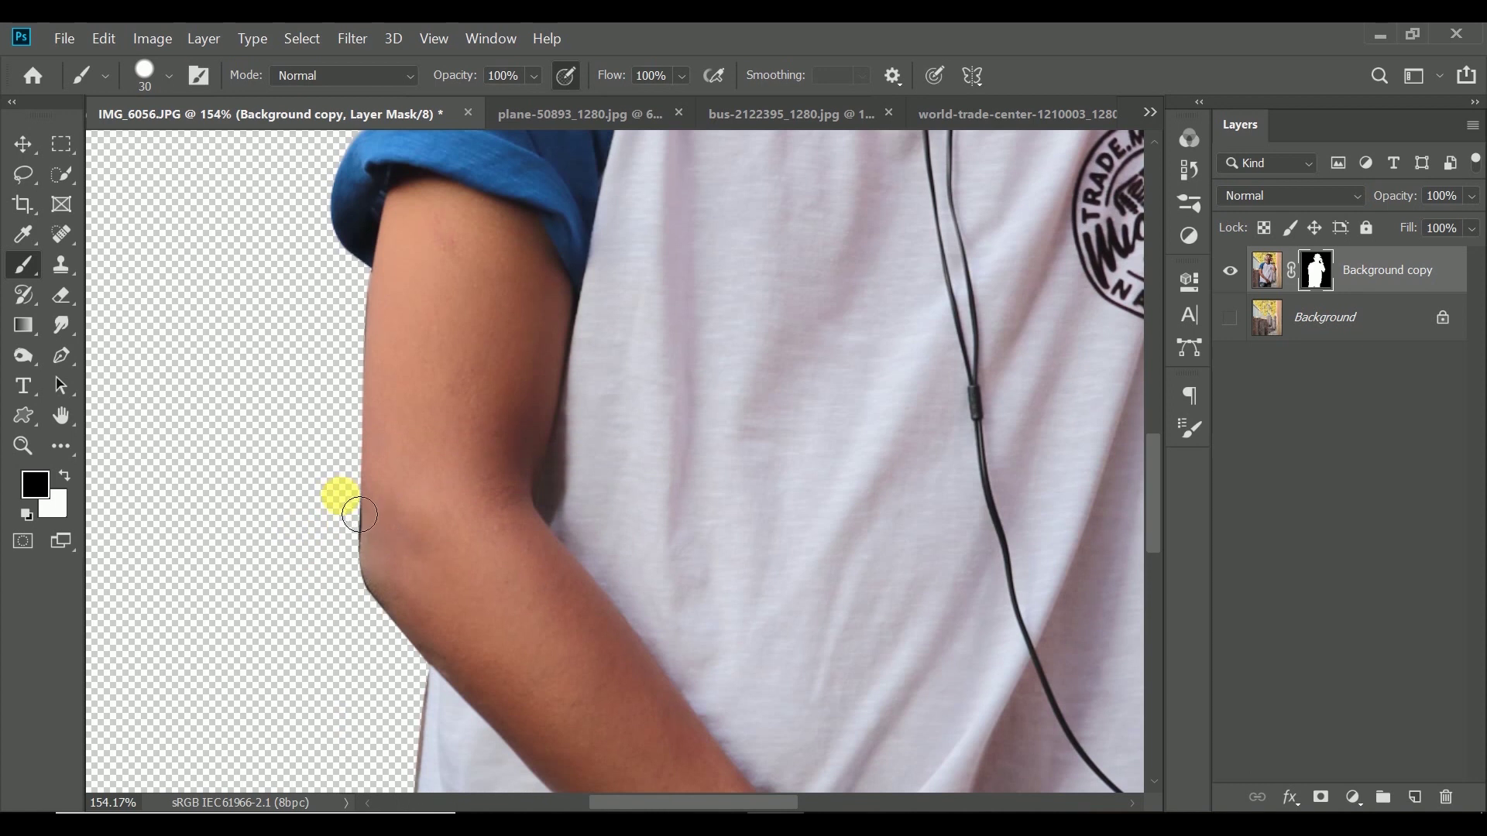
right_click(374, 532)
drag(570, 531, 612, 531)
key(Return)
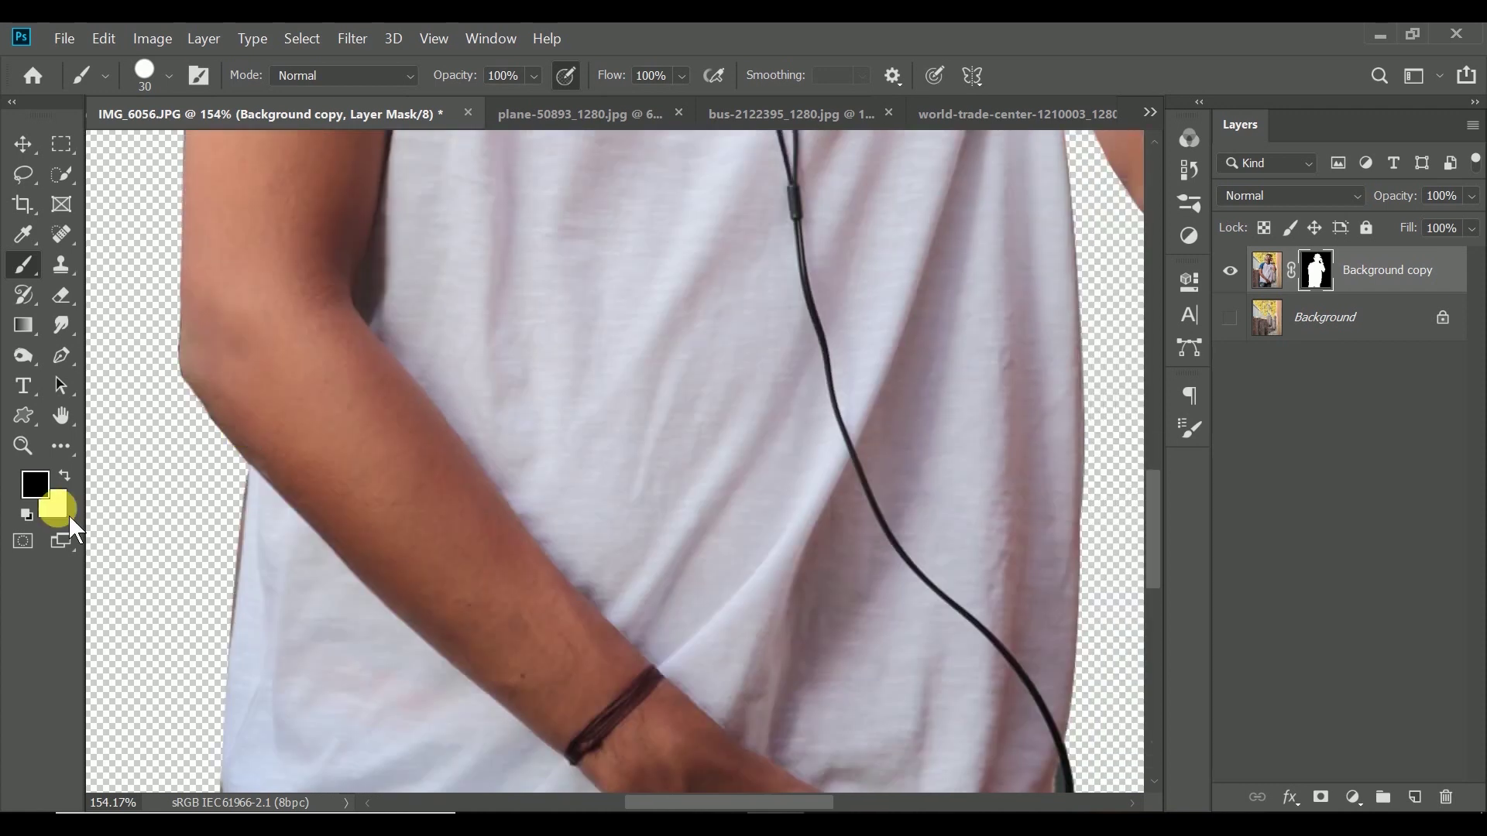
- Paint the arm's edge on the mask in white and trim its fringe
click(65, 475)
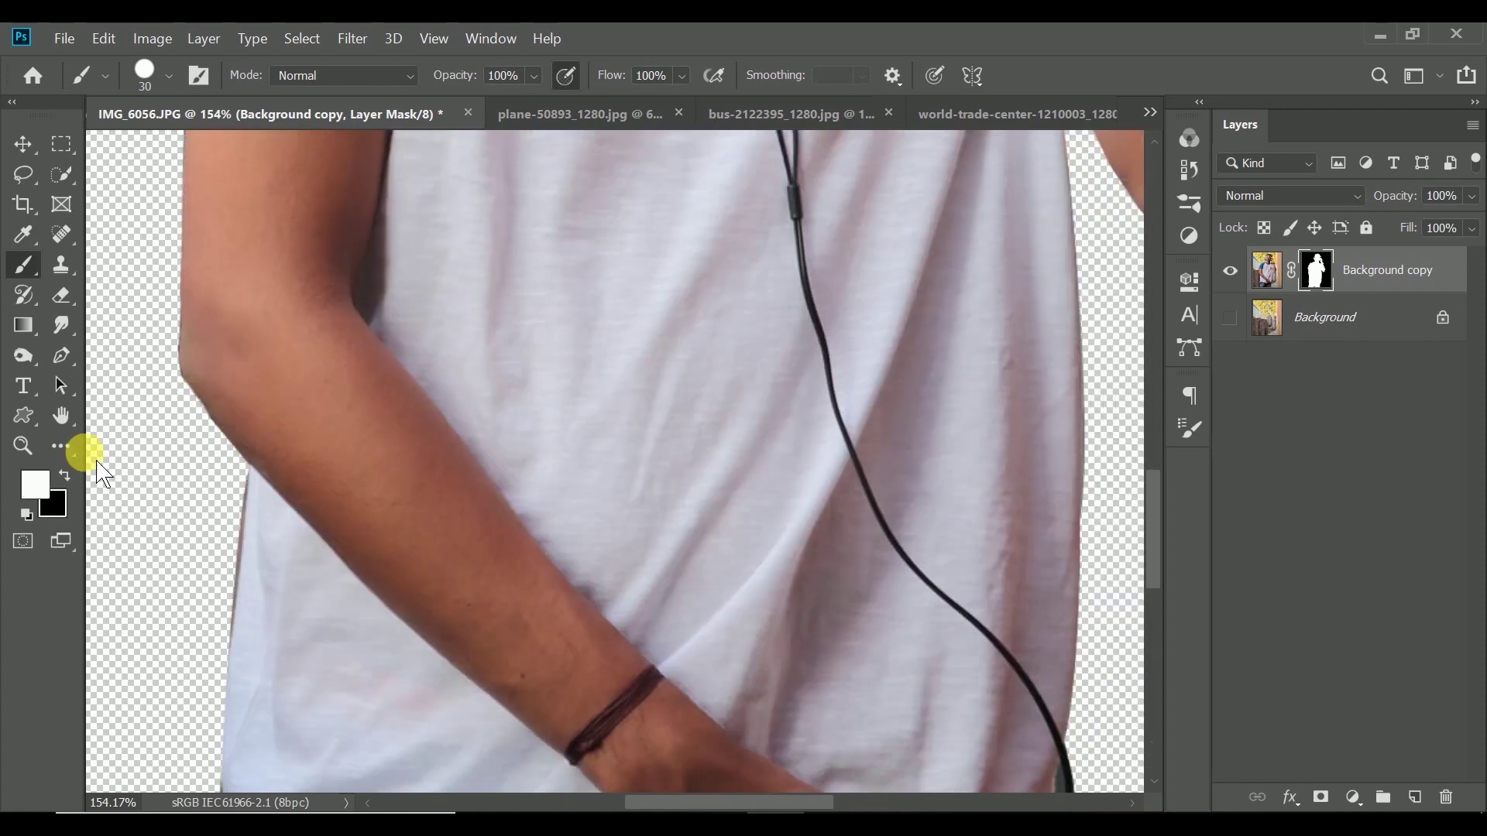
drag(234, 414, 282, 442)
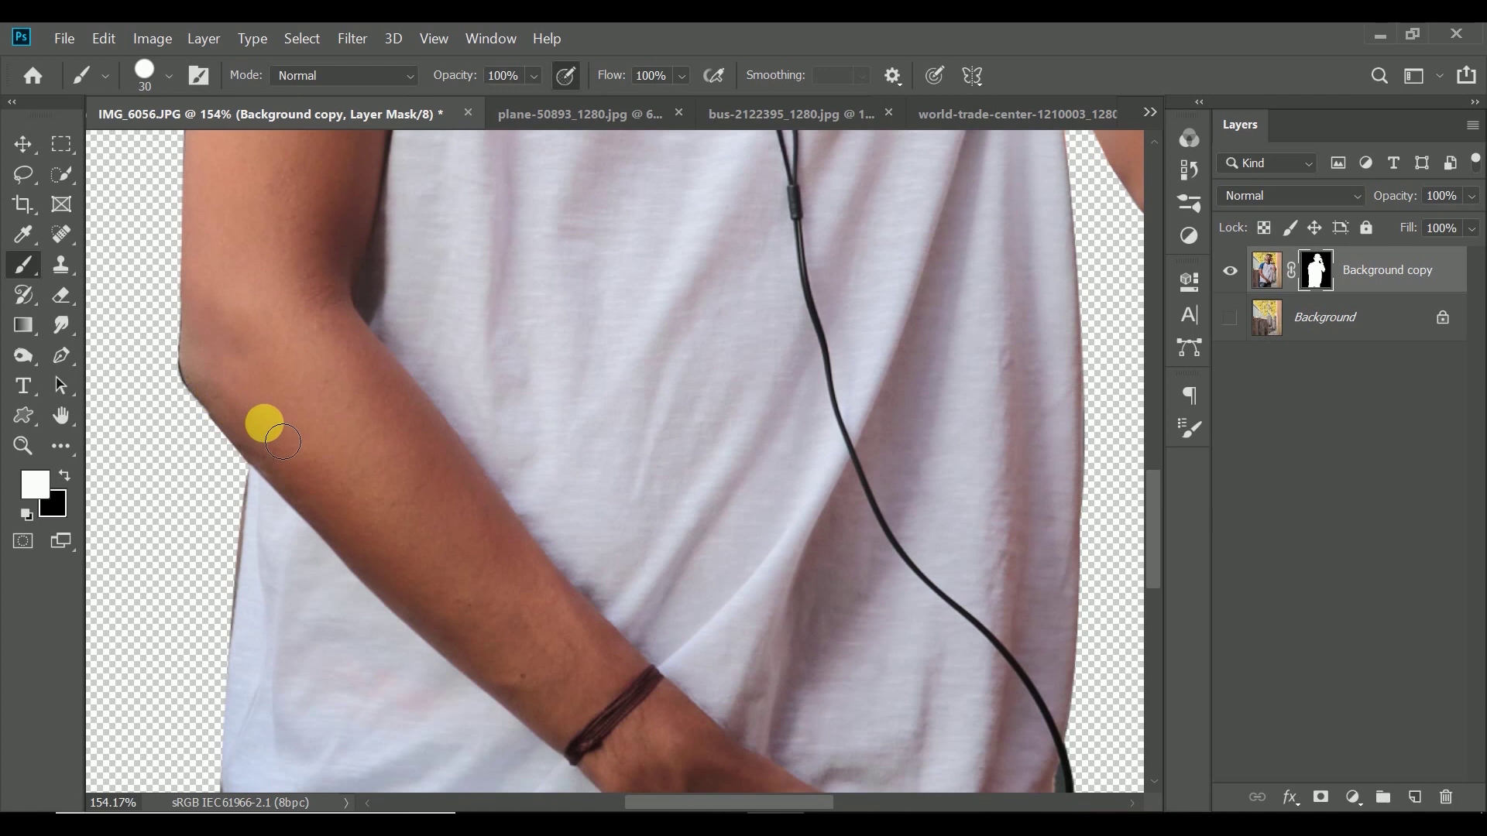
mouse_move(117, 424)
mouse_down()
mouse_move(256, 424)
mouse_move(132, 365)
mouse_move(306, 405)
mouse_up()
key(x)
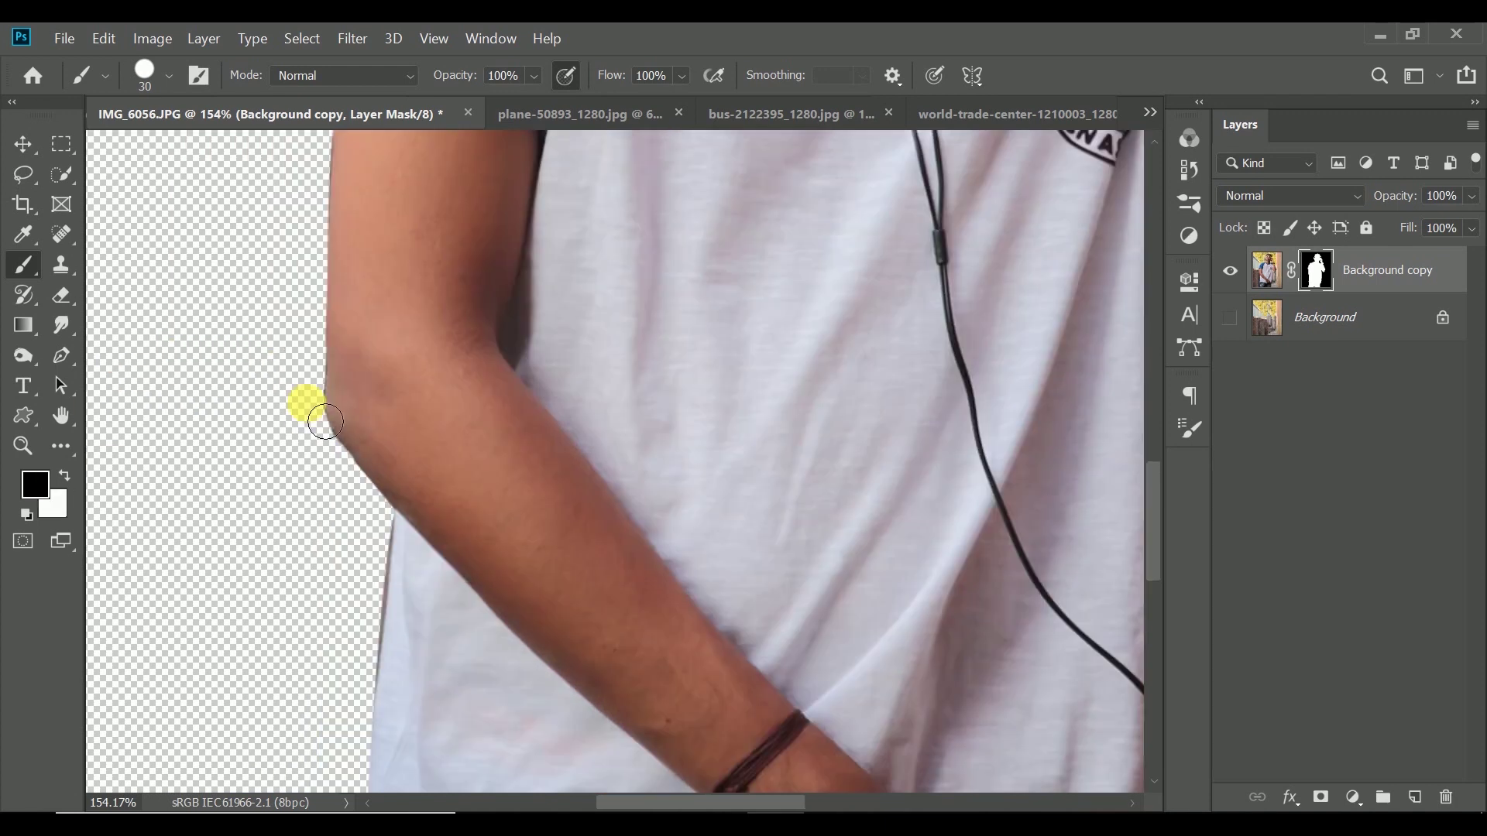
scroll(306, 405, down, 3)
- Touch up the cut-out edge against the Background, then bring up the plane photo
click(1229, 317)
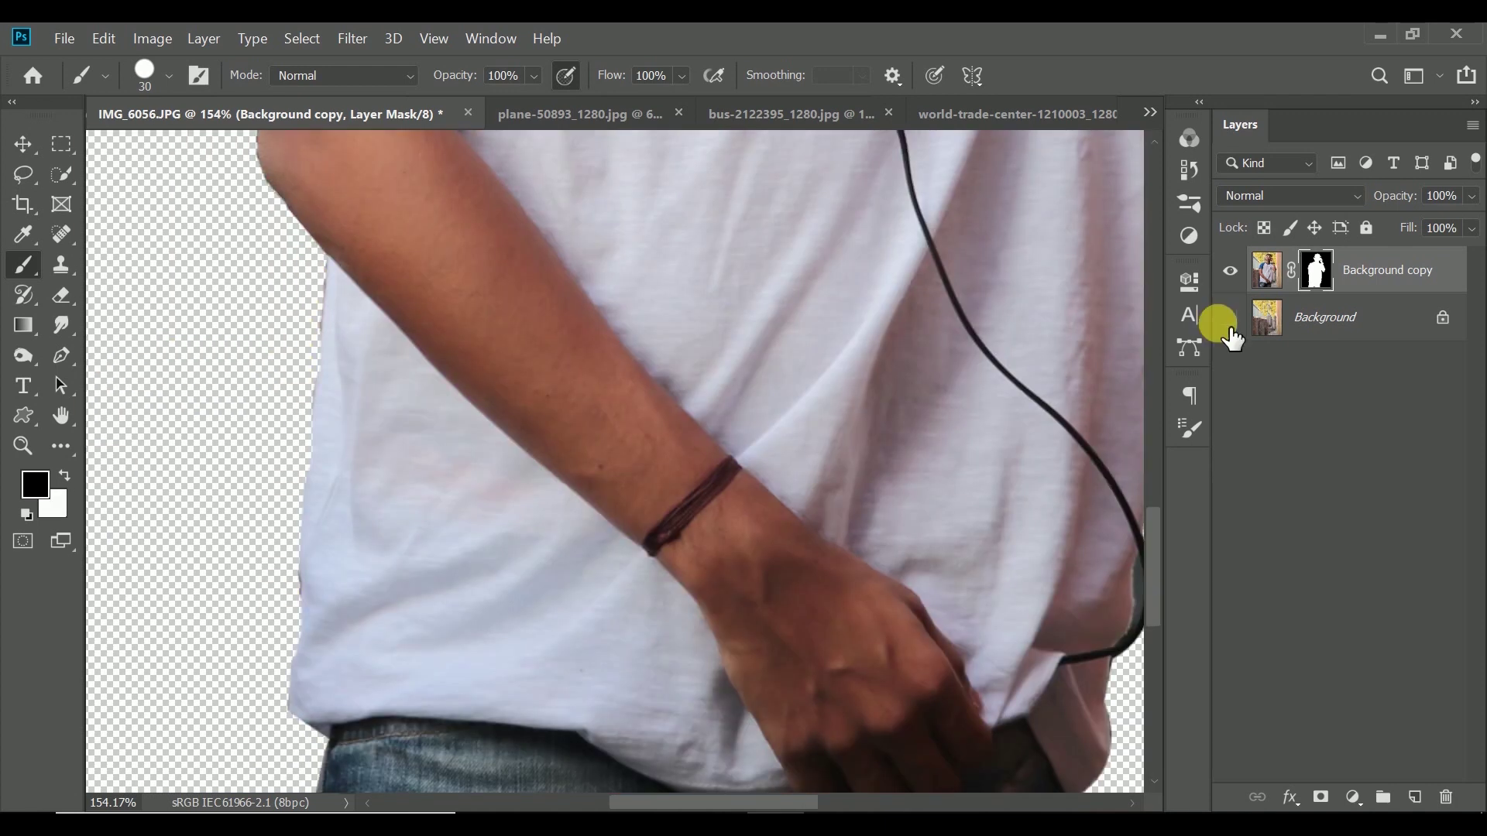
key(x)
drag(318, 597, 322, 432)
scroll(322, 432, up, 5)
click(1230, 318)
key(bracketleft)
key(bracketleft)
key(bracketleft)
scroll(299, 332, up, 3)
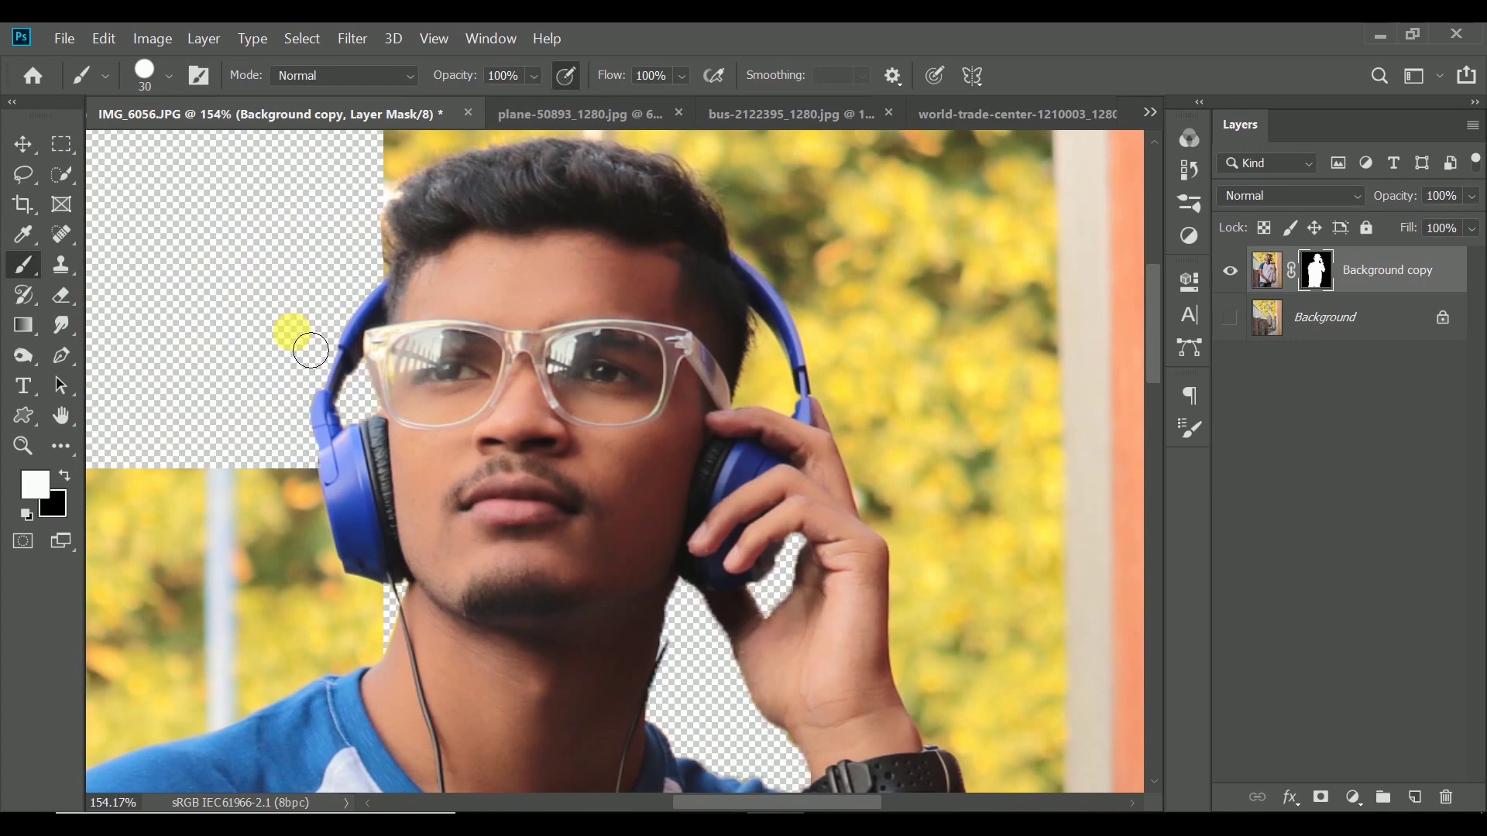
scroll(396, 299, up, 1)
scroll(614, 505, down, 3)
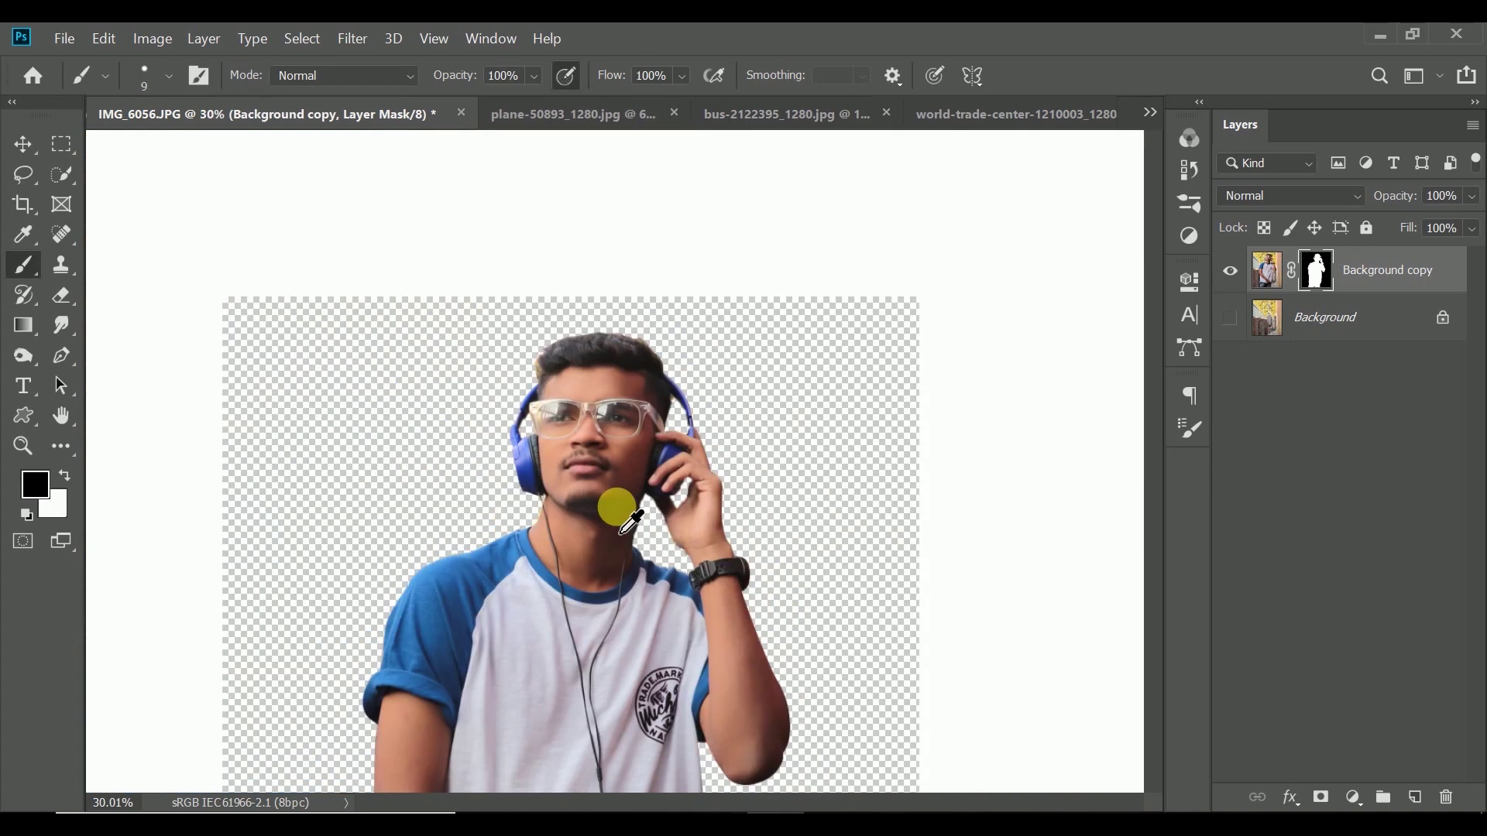
scroll(614, 505, down, 2)
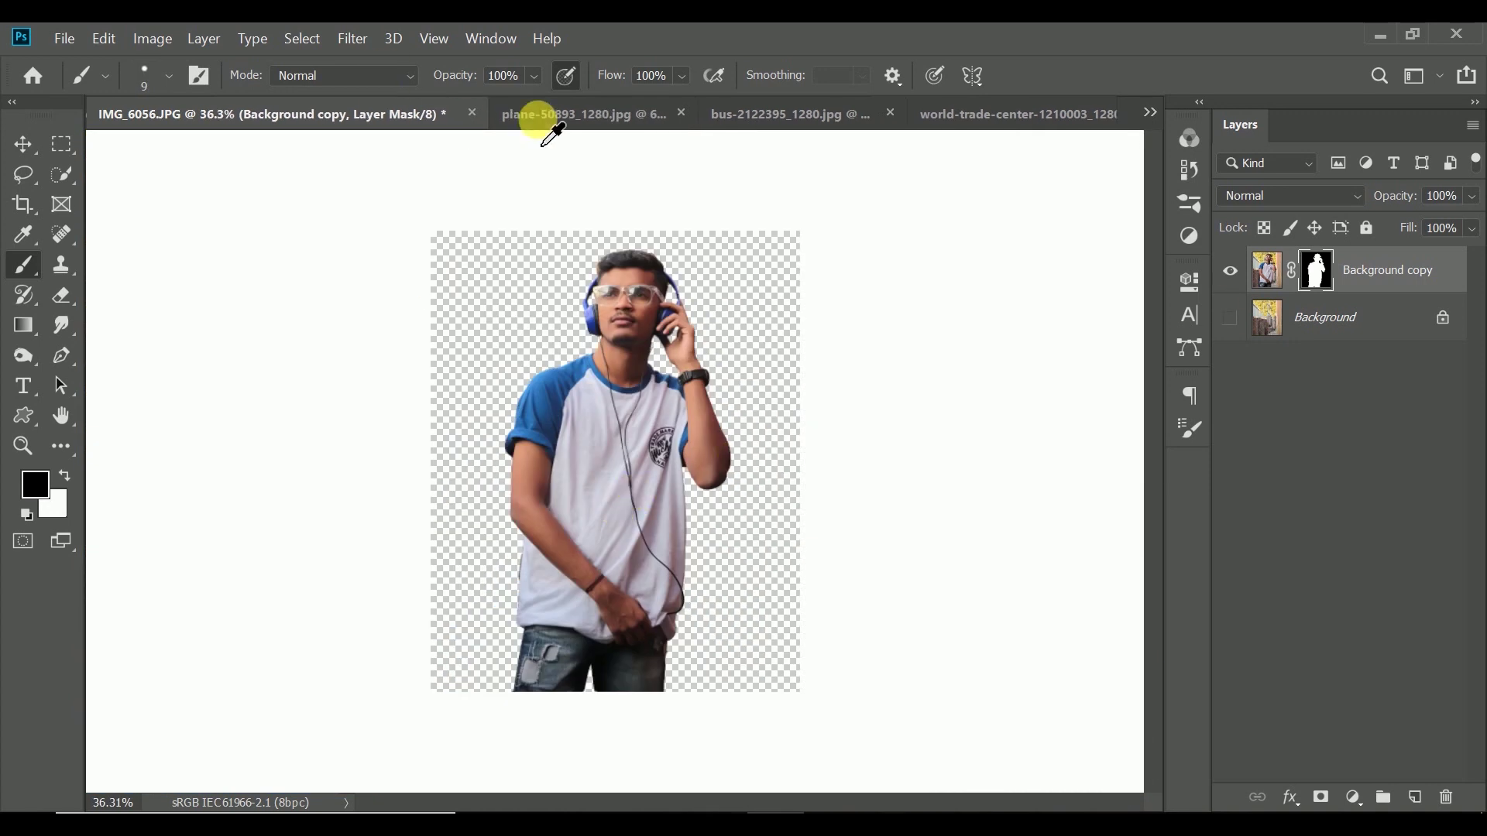
click(542, 116)
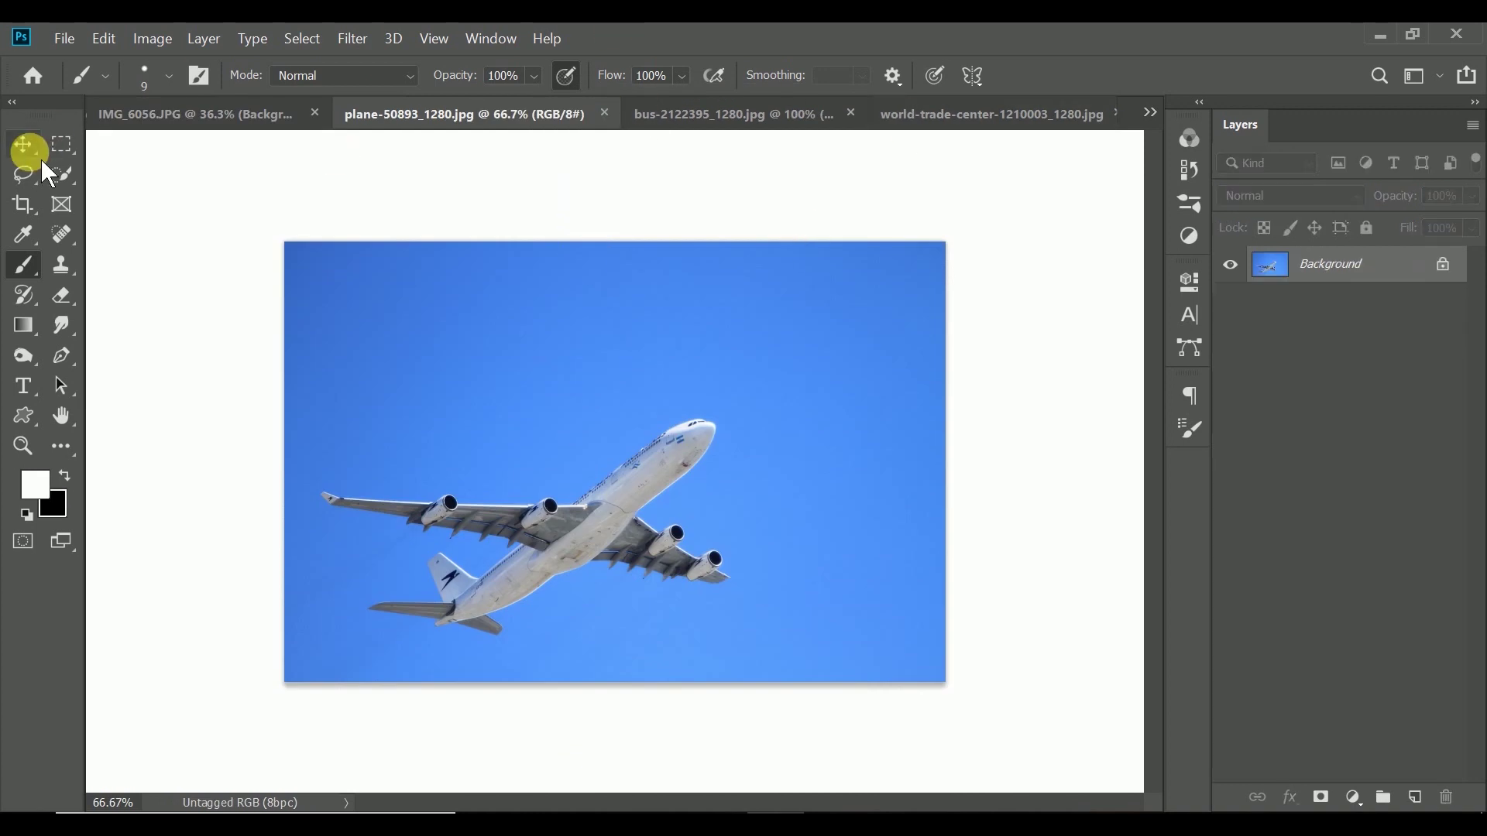
- Select the airplane with Quick Selection in Add mode, shrinking the brush for tail and wings
click(23, 144)
click(23, 174)
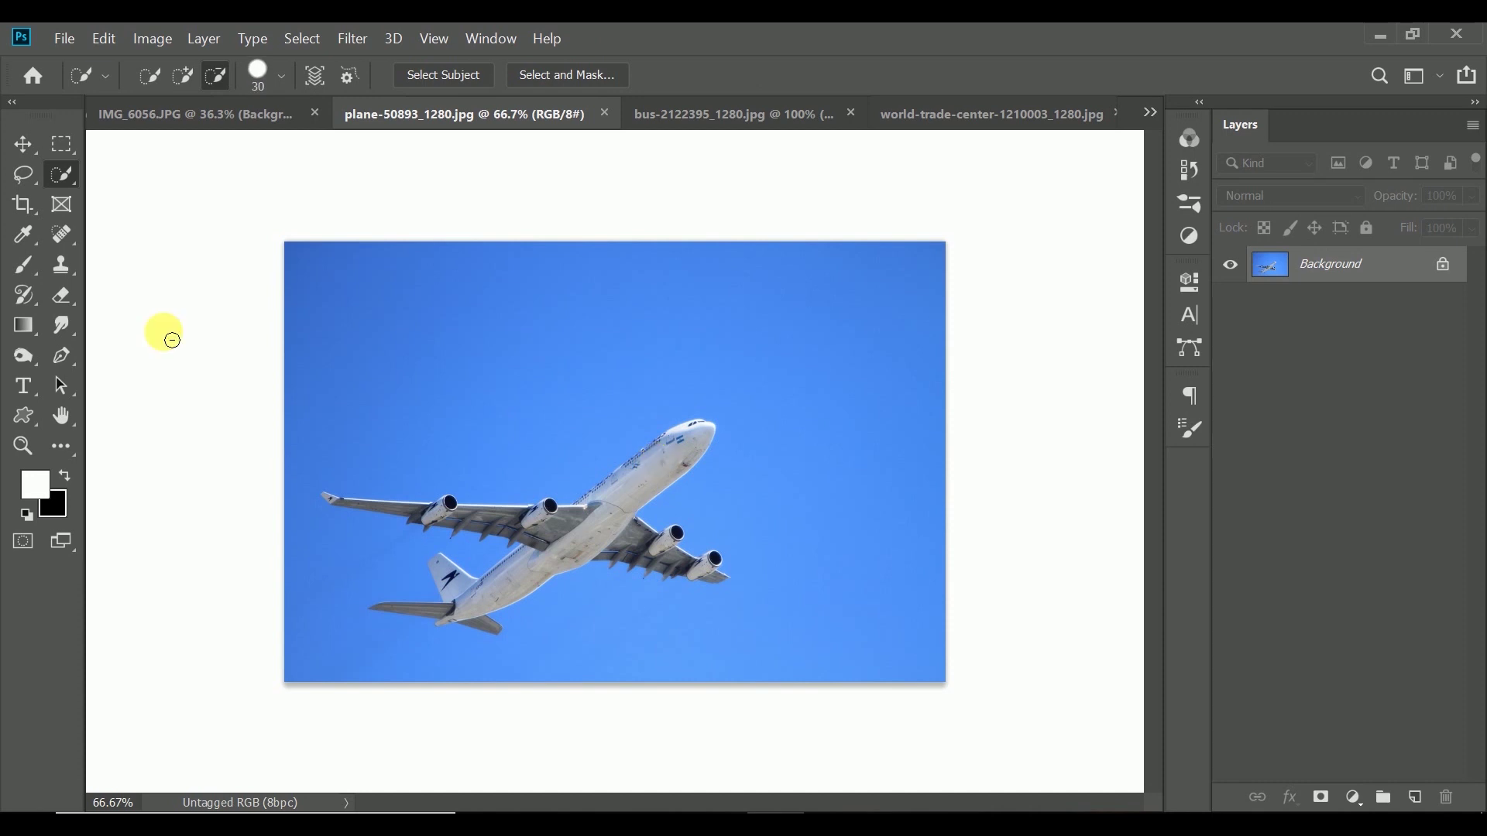
click(182, 75)
mouse_move(657, 480)
mouse_down()
mouse_move(498, 612)
mouse_move(459, 592)
mouse_move(411, 607)
mouse_move(431, 570)
mouse_move(333, 497)
mouse_move(544, 504)
mouse_move(710, 565)
mouse_move(658, 576)
mouse_move(647, 557)
mouse_move(581, 558)
mouse_move(591, 531)
mouse_up()
key(bracketleft)
key(bracketleft)
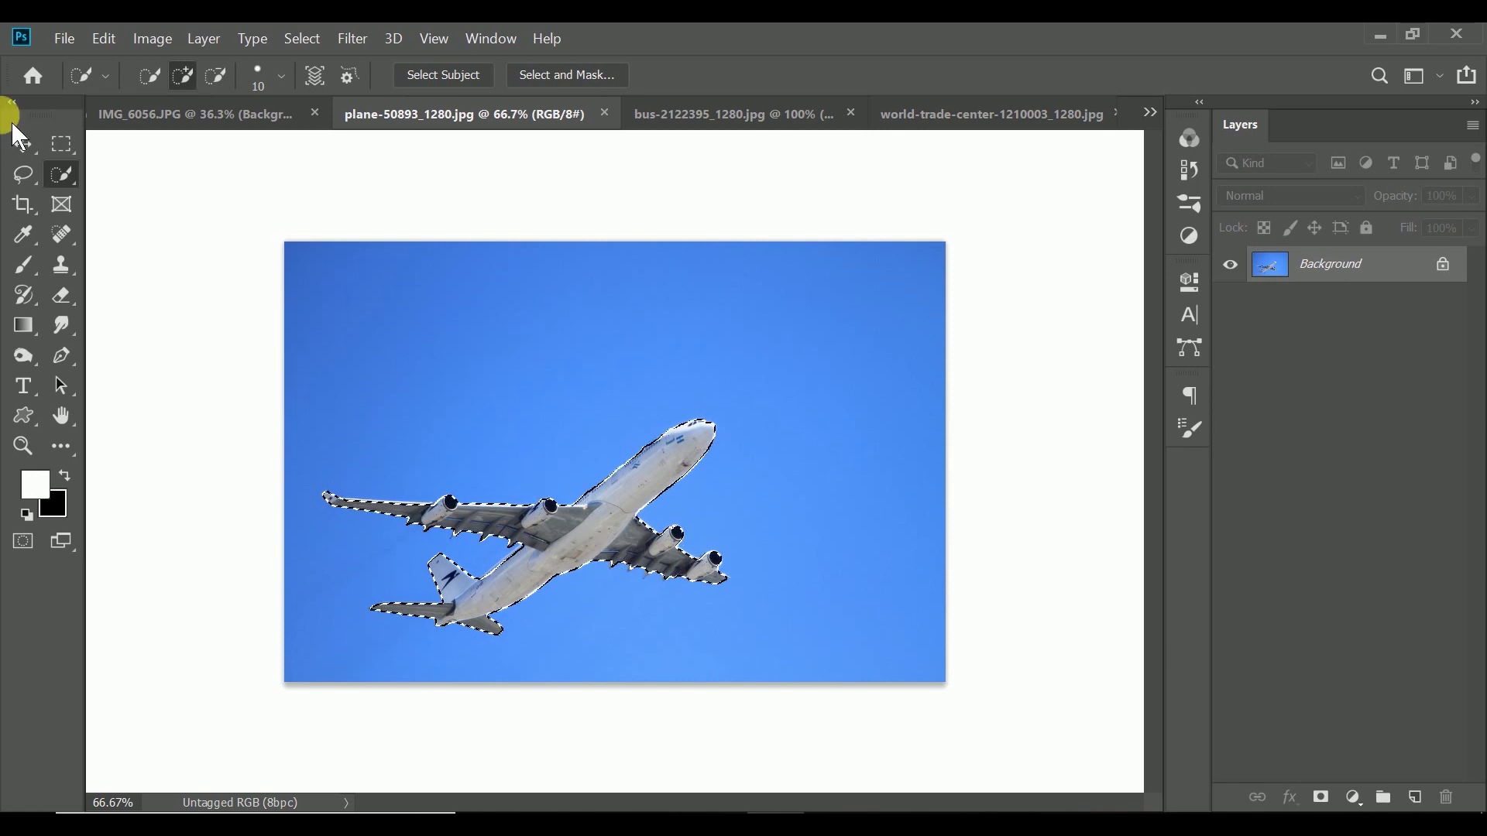
click(24, 144)
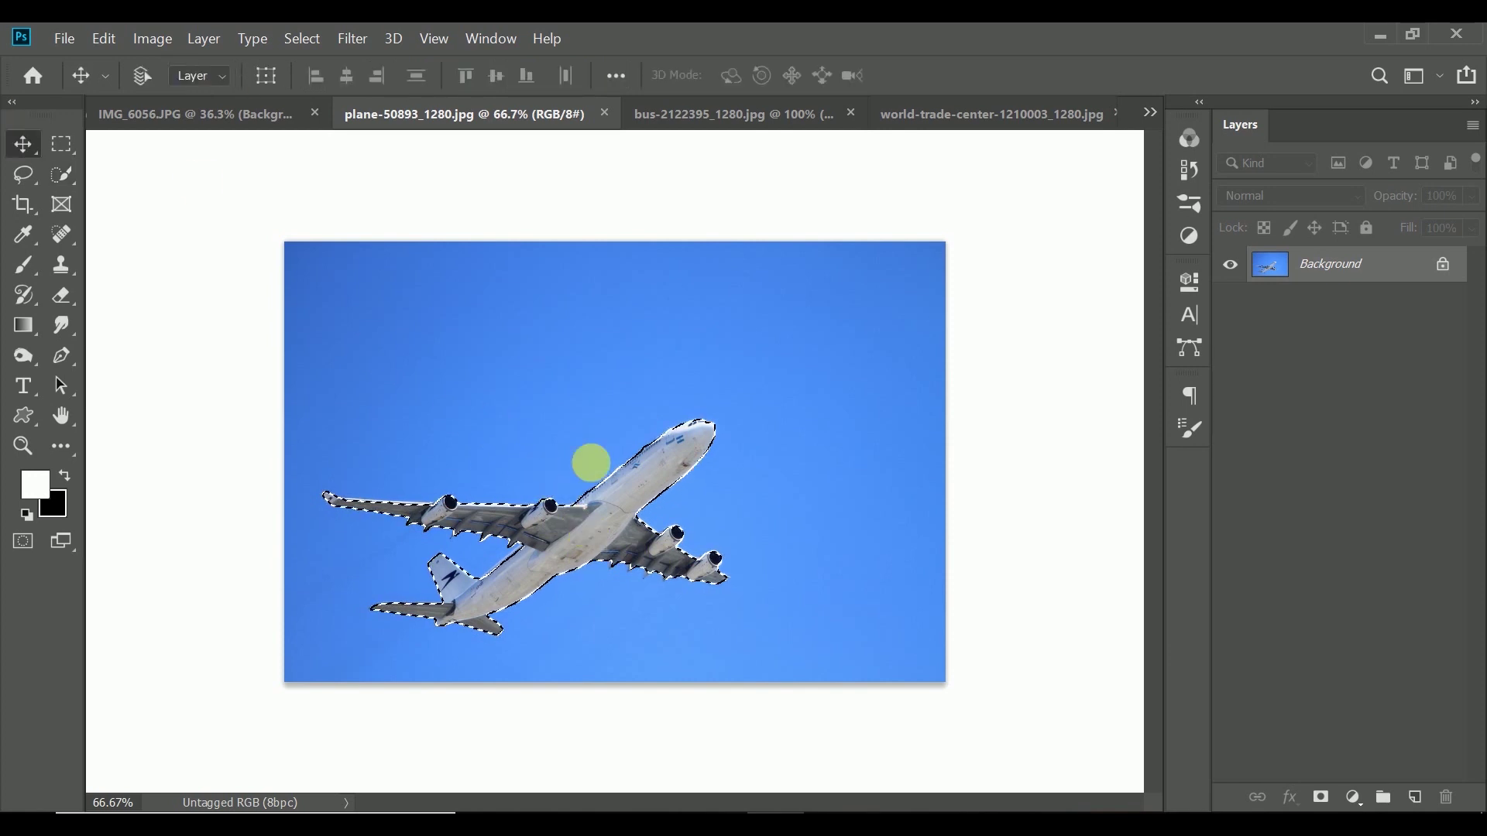
- Drag the selected plane into the IMG_6056 portrait as a new layer
mouse_move(591, 463)
mouse_down()
mouse_move(284, 124)
mouse_move(487, 340)
mouse_up()
drag(503, 304, 503, 312)
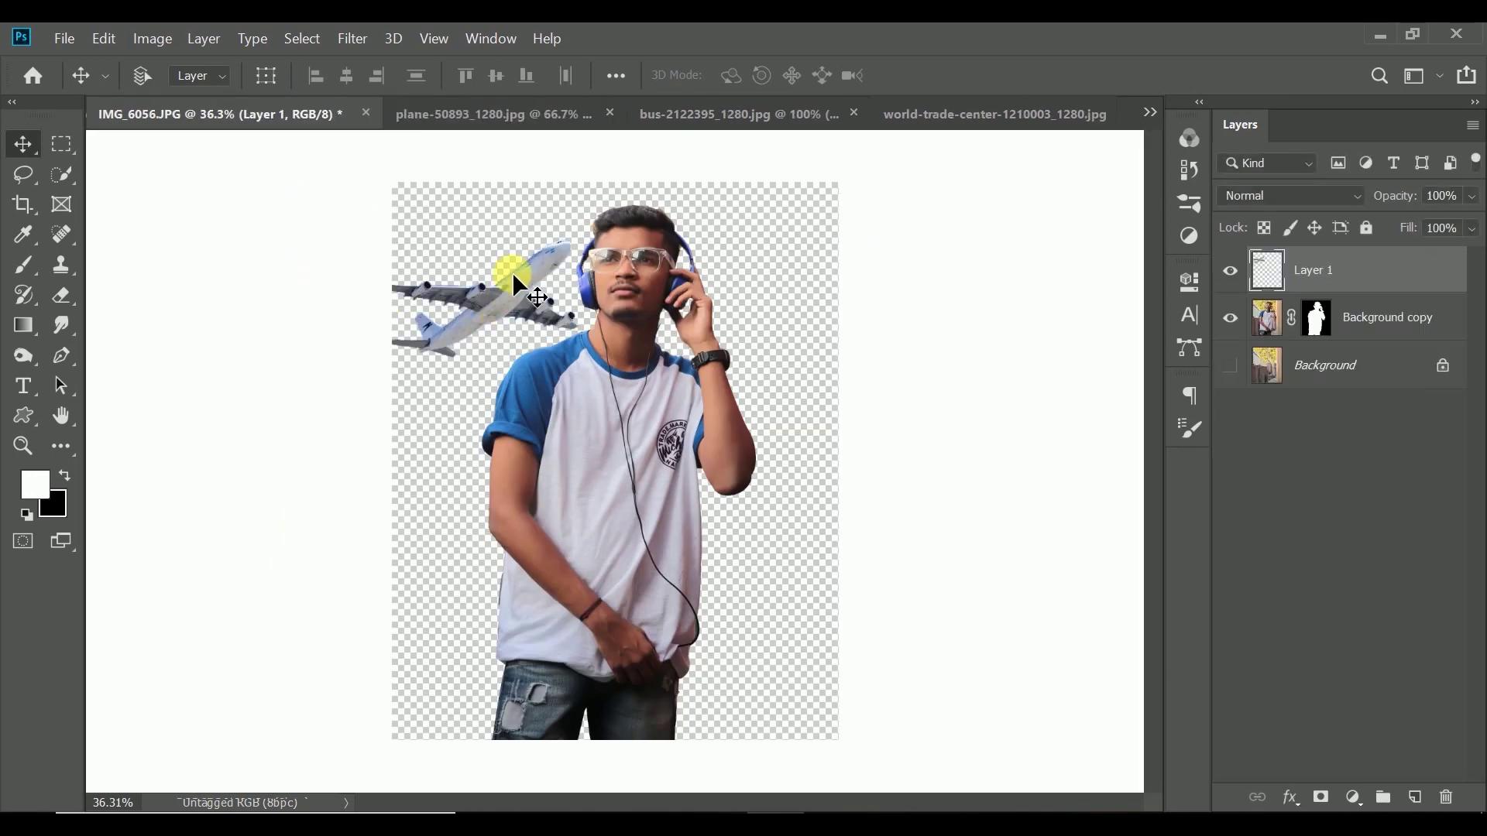
right_click(582, 361)
right_click(527, 410)
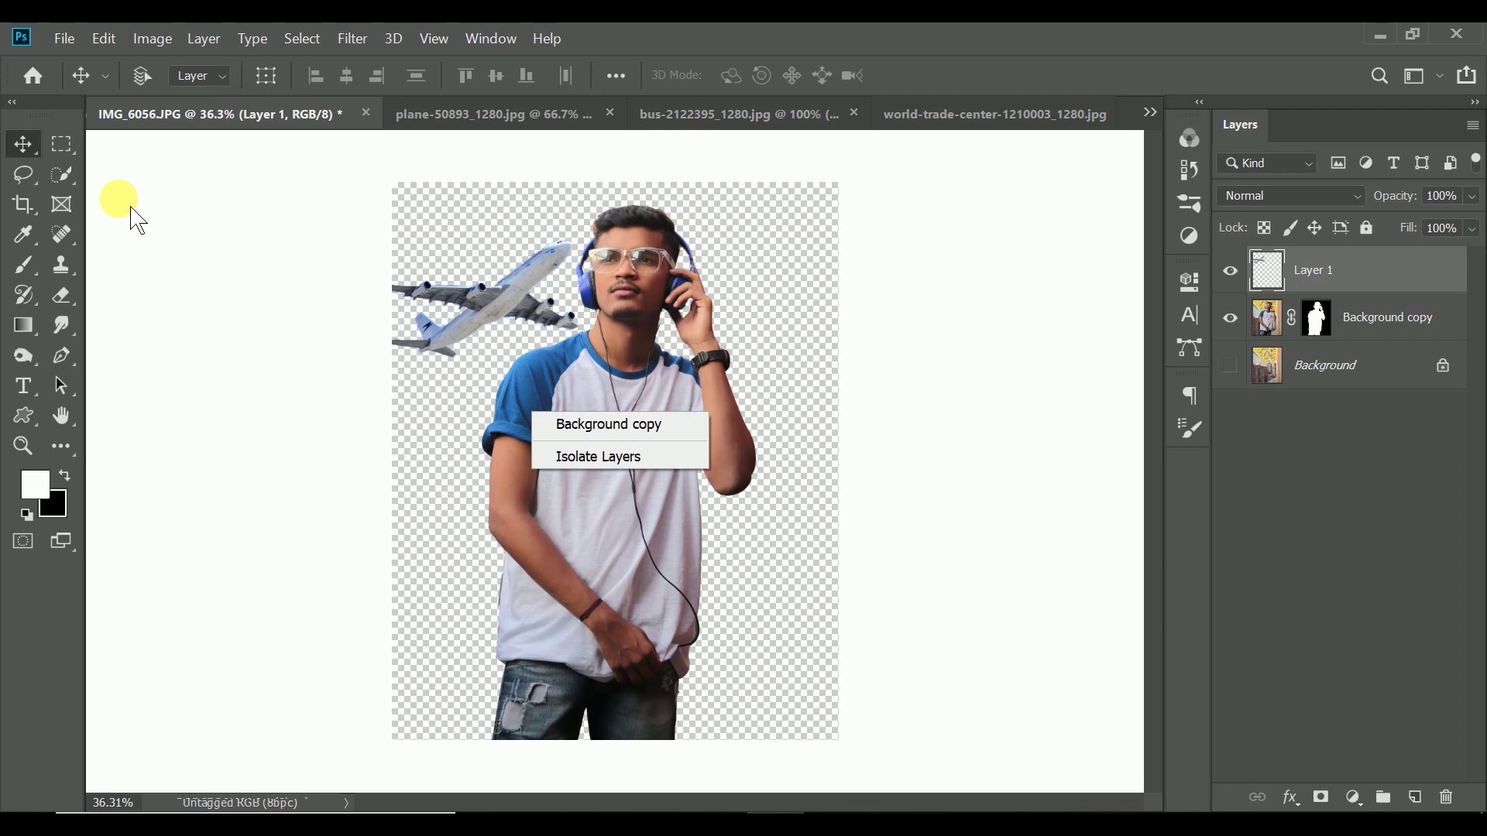
click(82, 43)
- Free Transform the plane down to about 80% and commit it
click(104, 38)
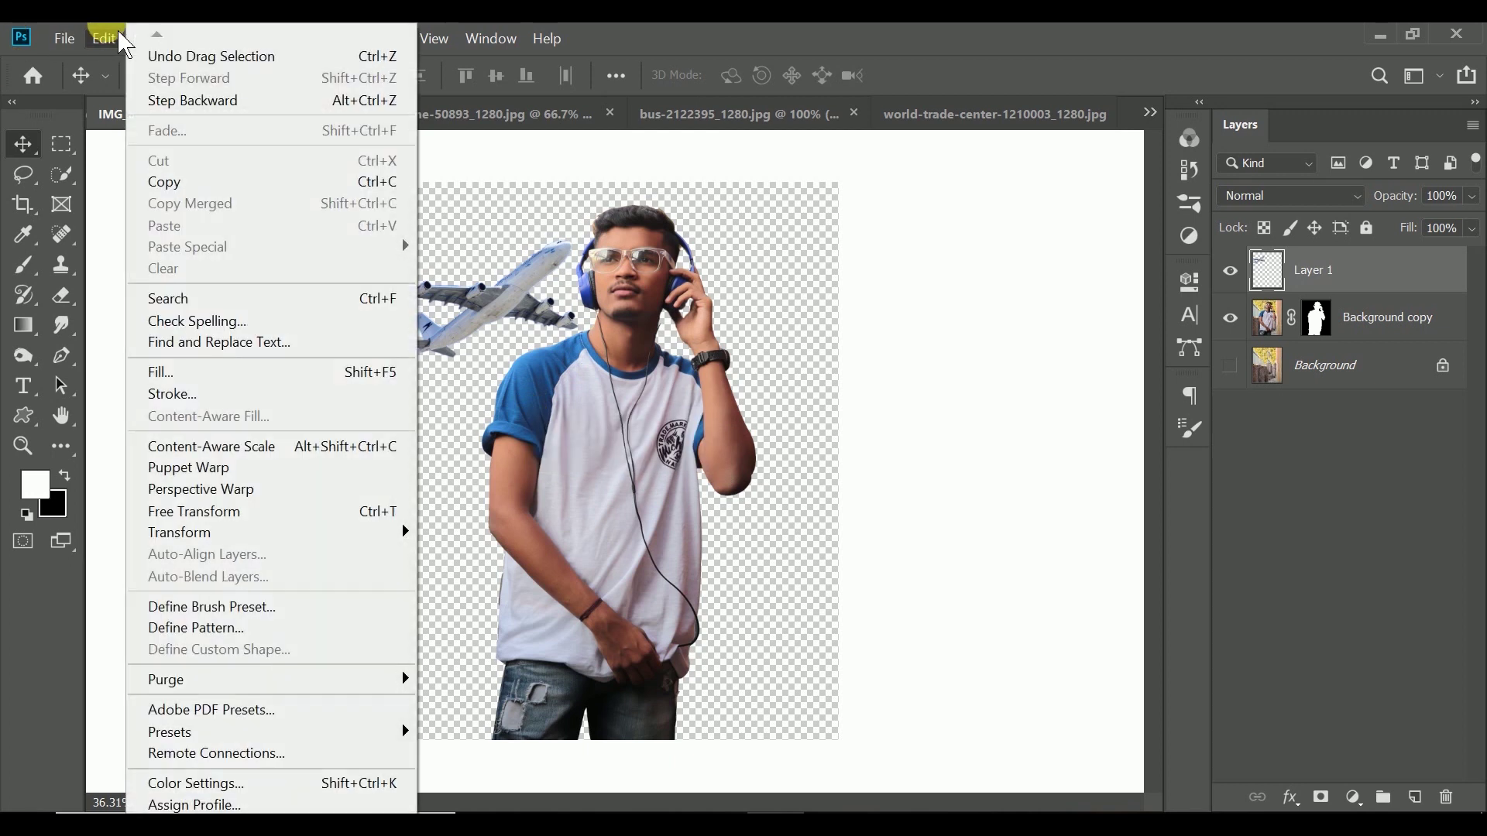
click(162, 514)
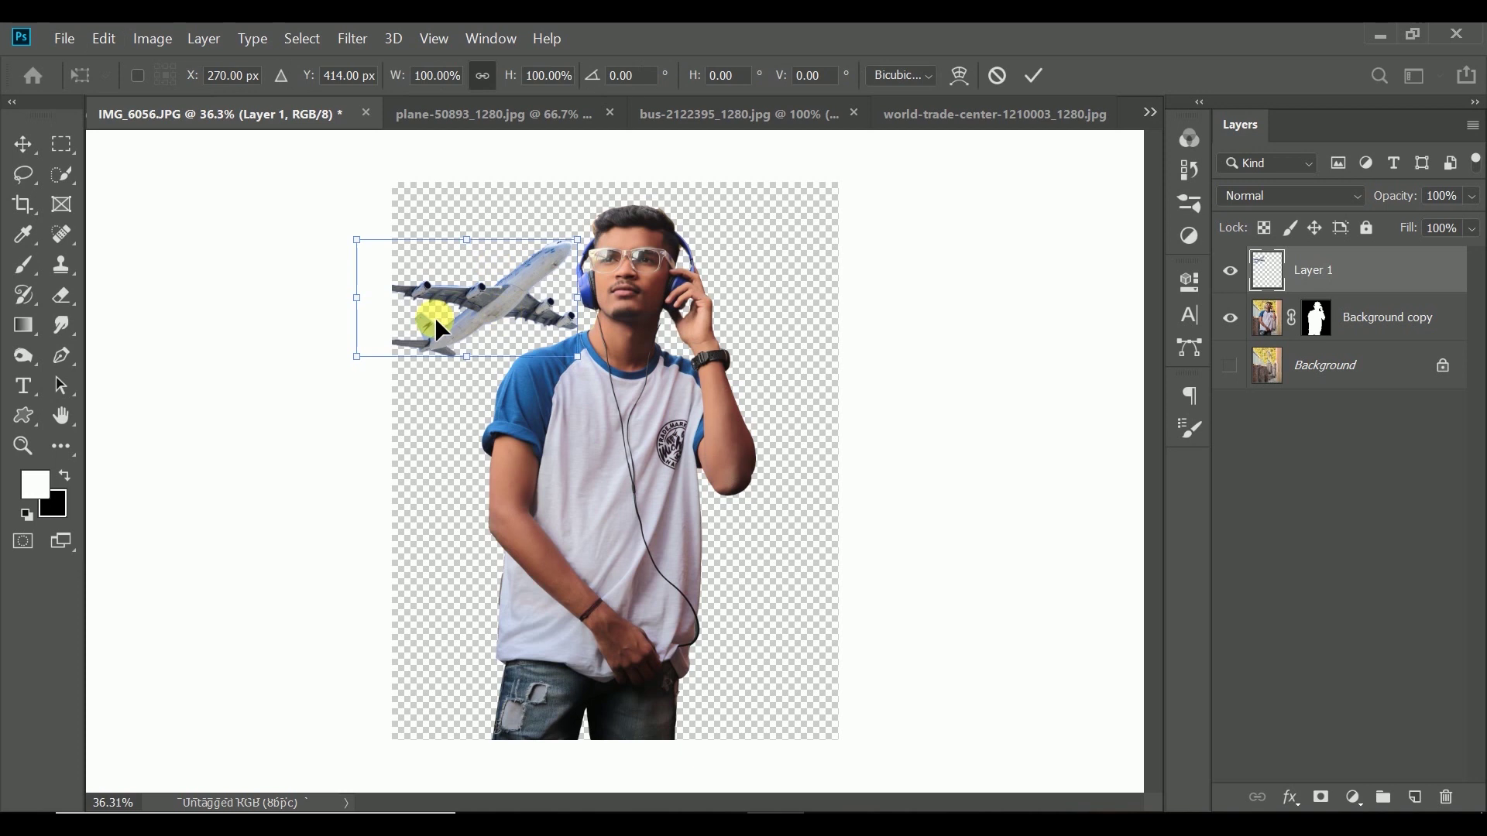
drag(375, 358, 416, 335)
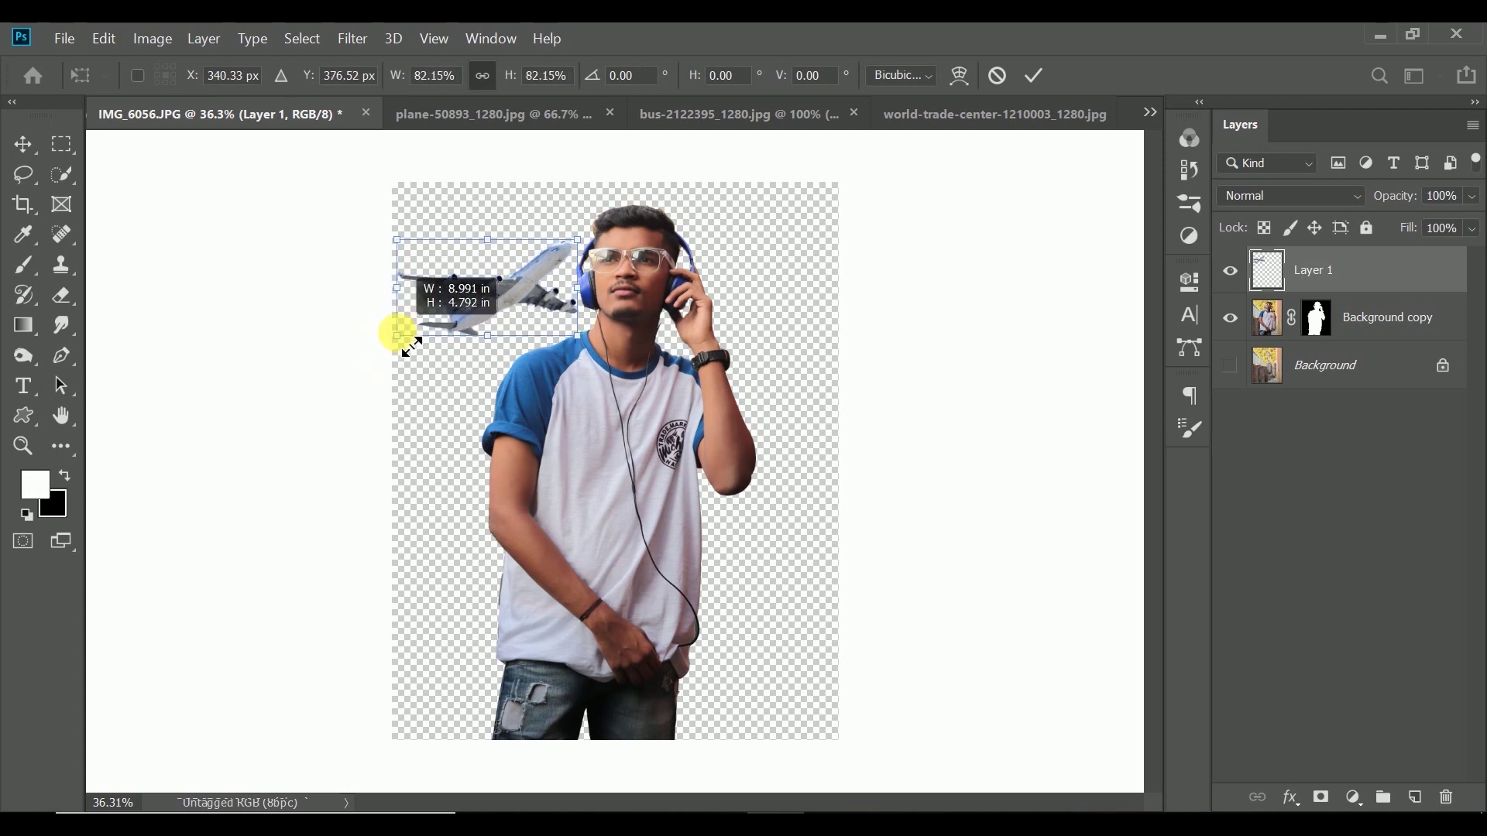
click(1036, 78)
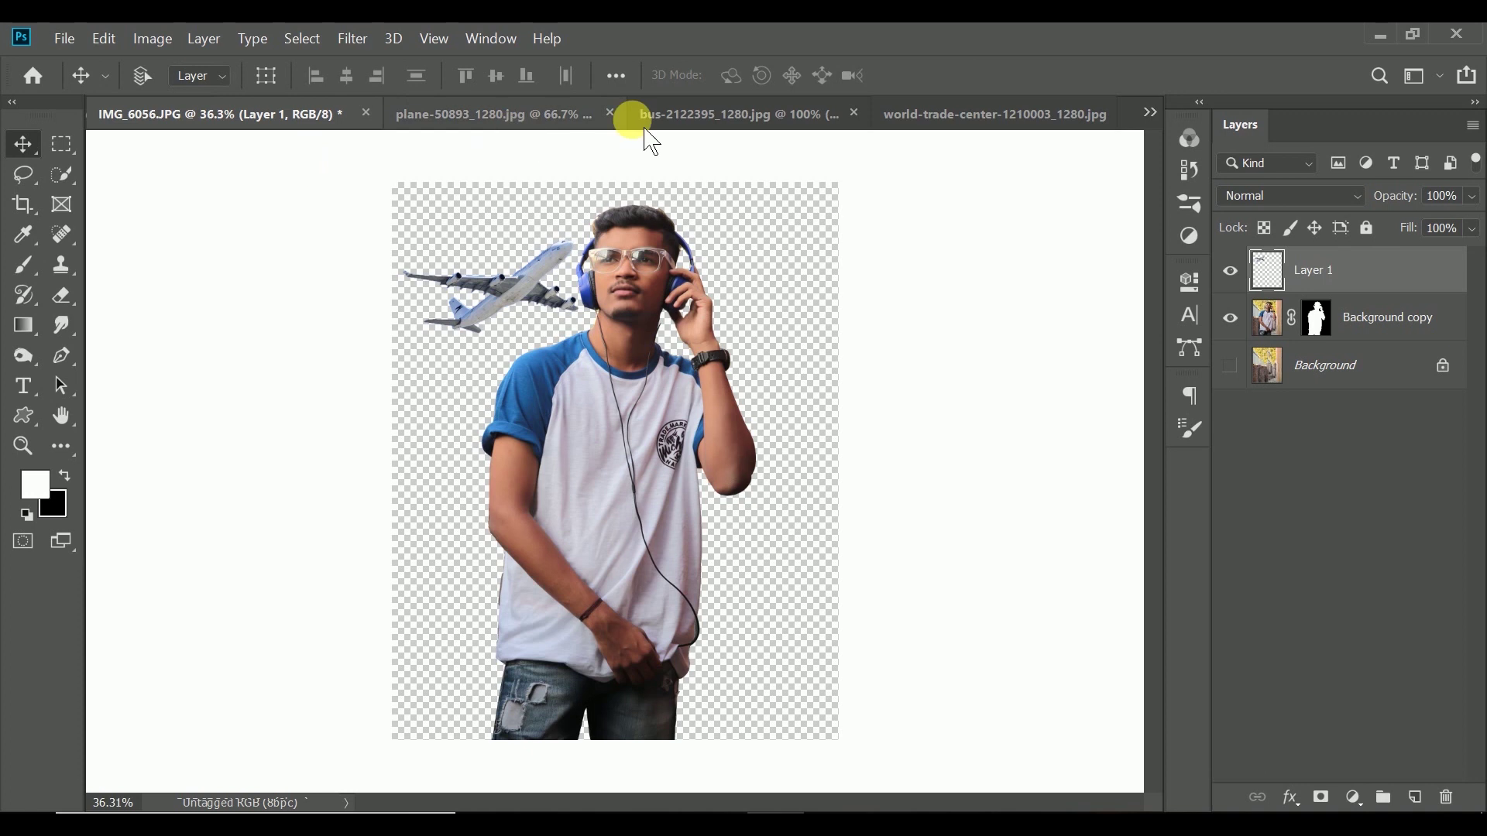
- Select the school bus in bus-2122395_1280.jpg and drag it into the portrait as Layer 2
click(674, 117)
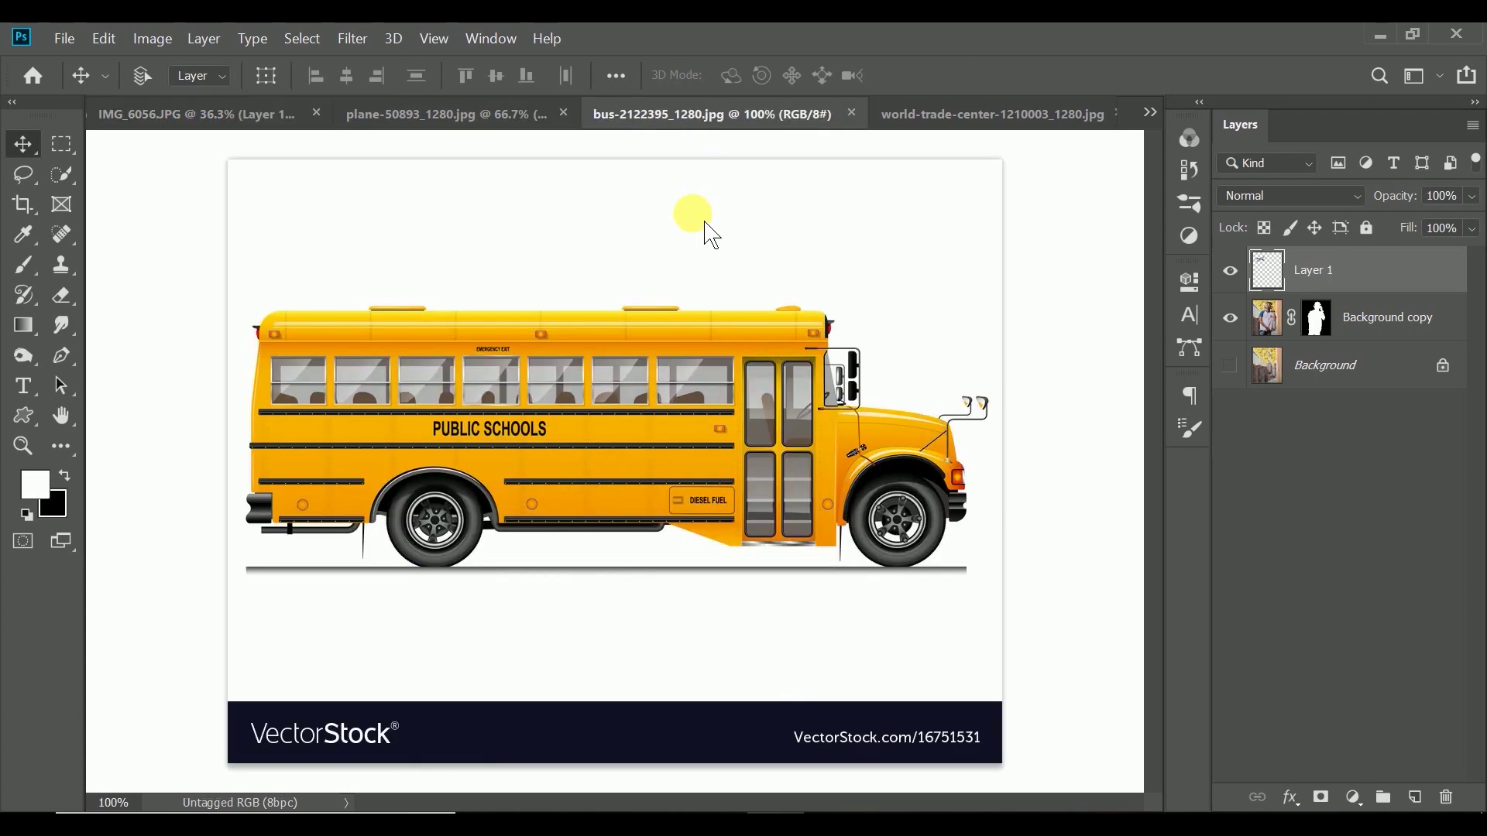
click(62, 175)
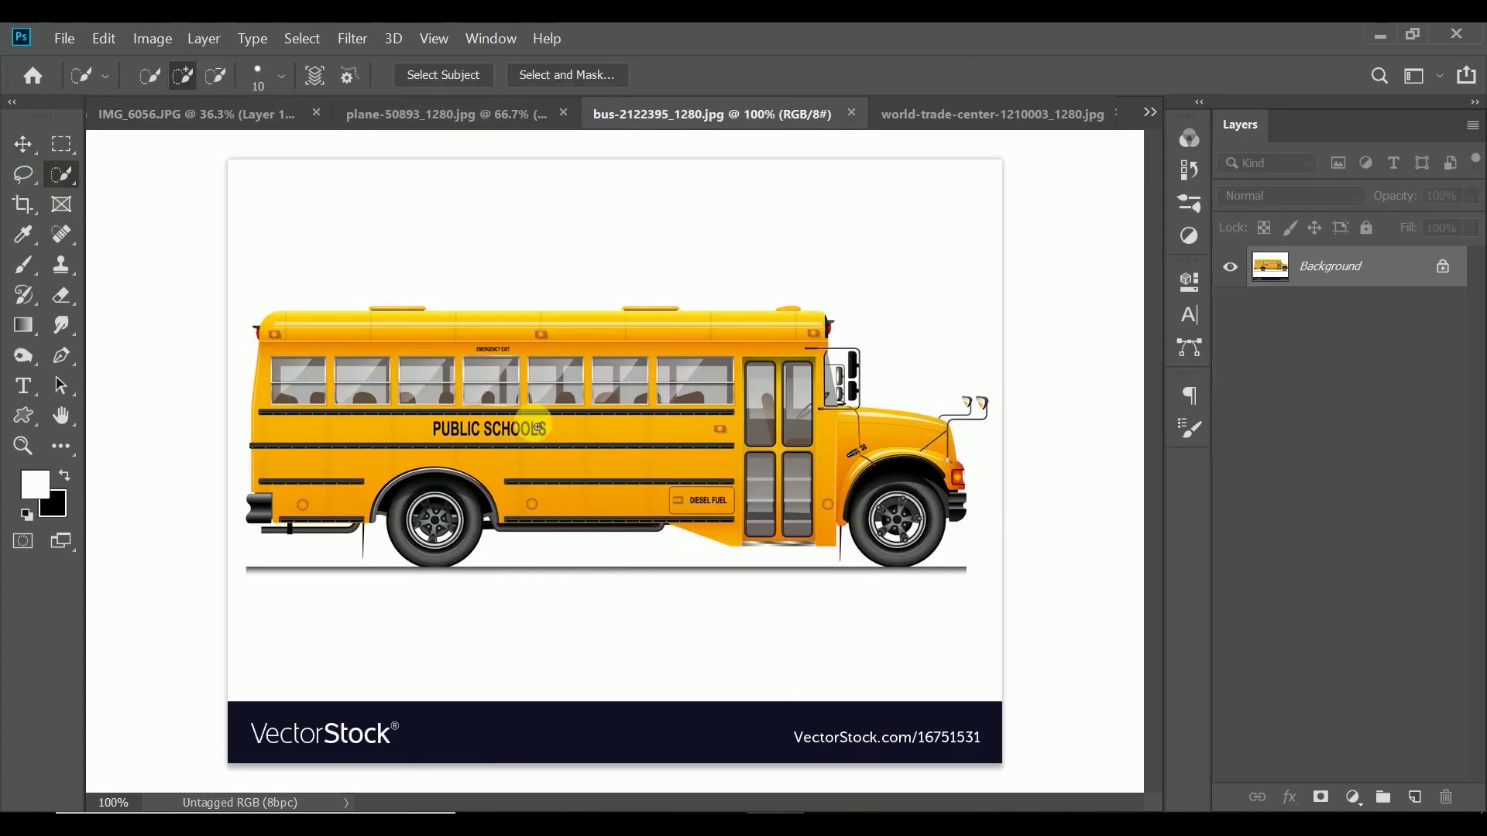
mouse_move(353, 376)
mouse_down()
mouse_move(660, 463)
mouse_move(737, 514)
mouse_move(521, 418)
mouse_move(577, 406)
mouse_move(322, 498)
mouse_move(543, 524)
mouse_move(913, 498)
mouse_move(834, 390)
mouse_up()
key(bracketright)
drag(417, 526, 693, 546)
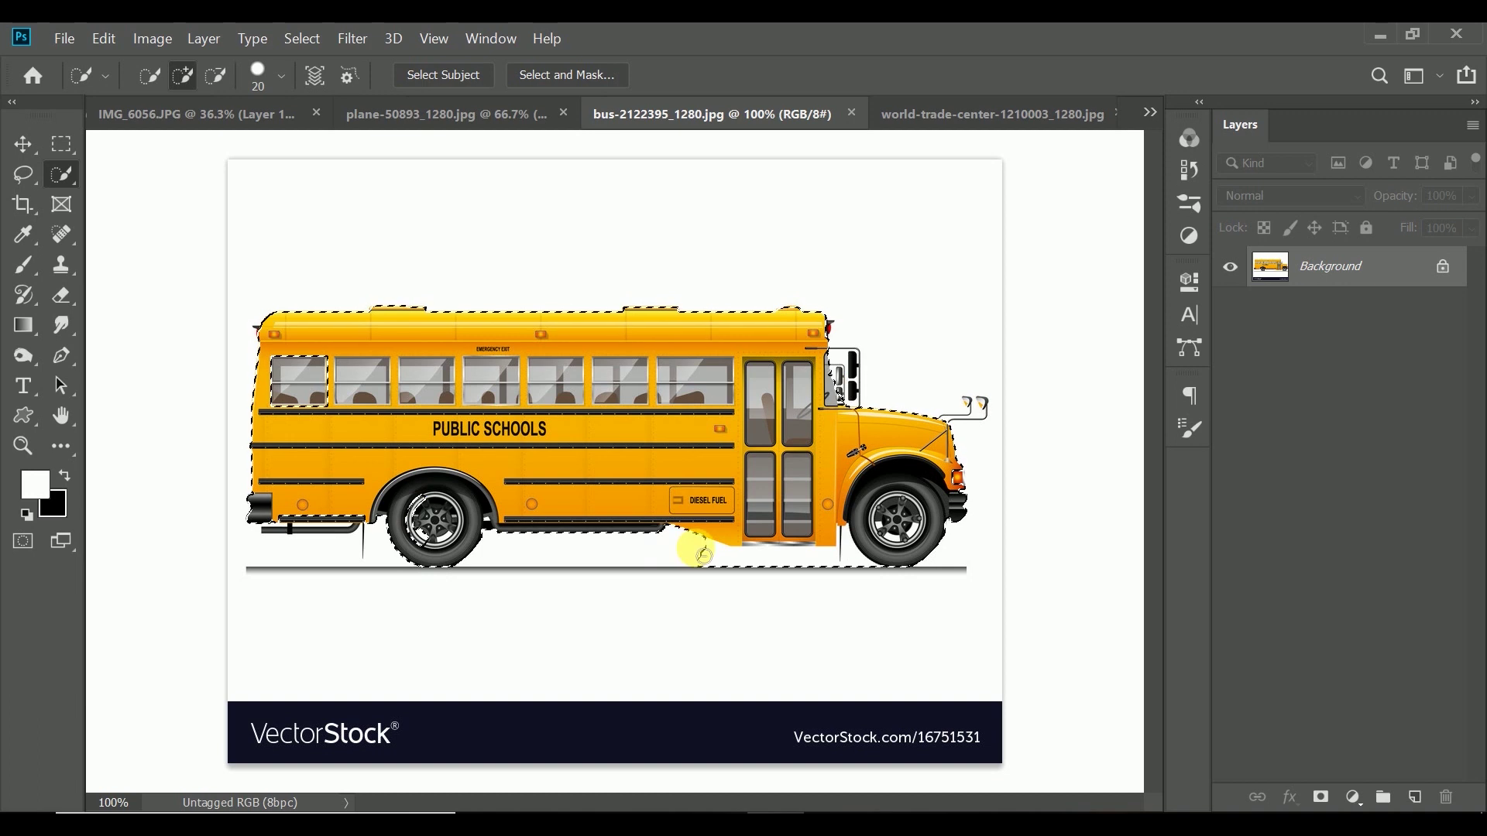
click(282, 382)
key(v)
mouse_move(372, 363)
mouse_down()
mouse_move(614, 508)
mouse_move(721, 505)
mouse_move(655, 511)
mouse_up()
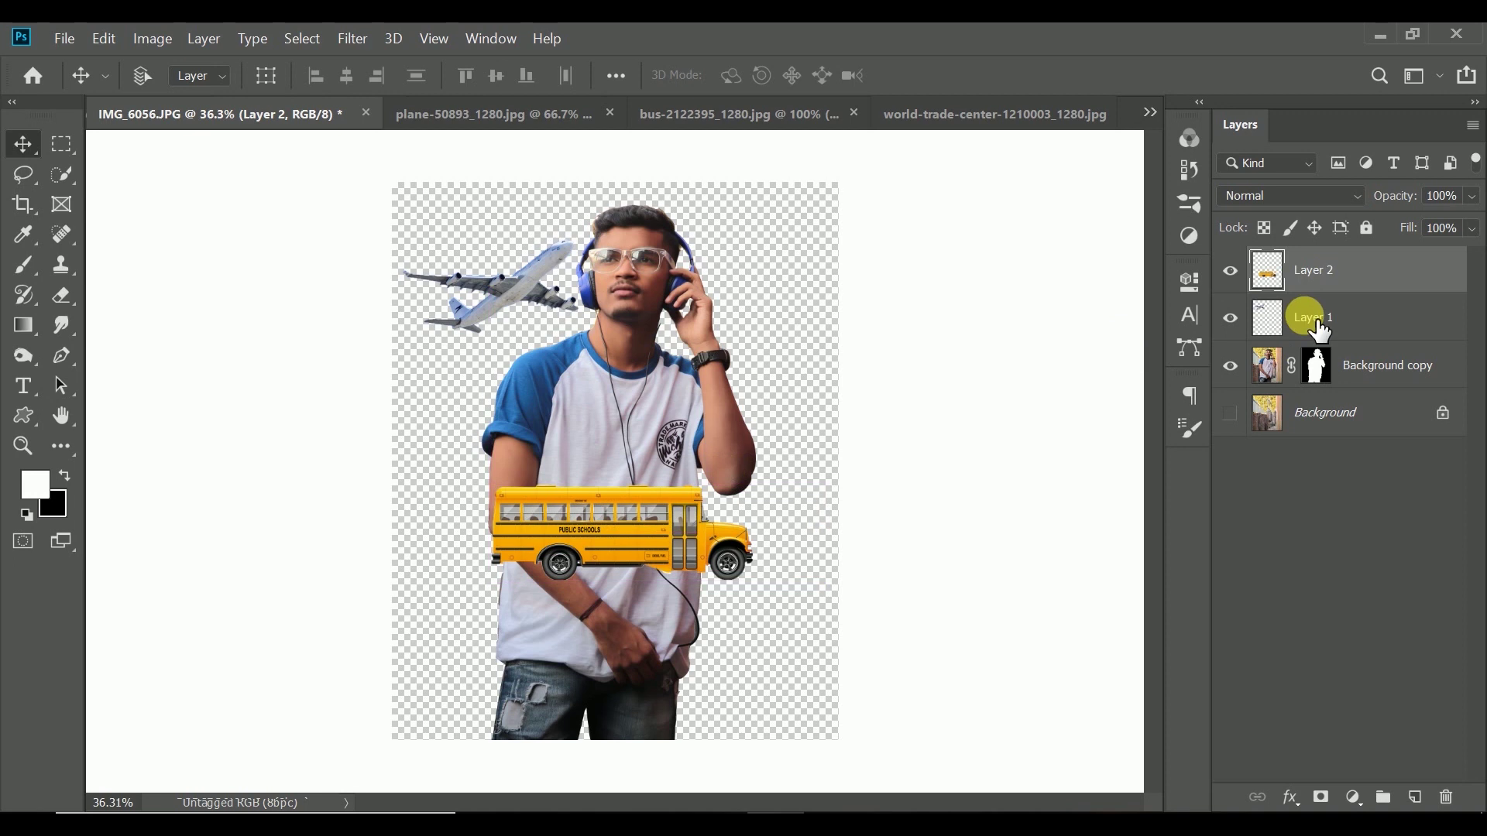
- Apply the layer mask permanently to the man's Background copy layer
click(1287, 385)
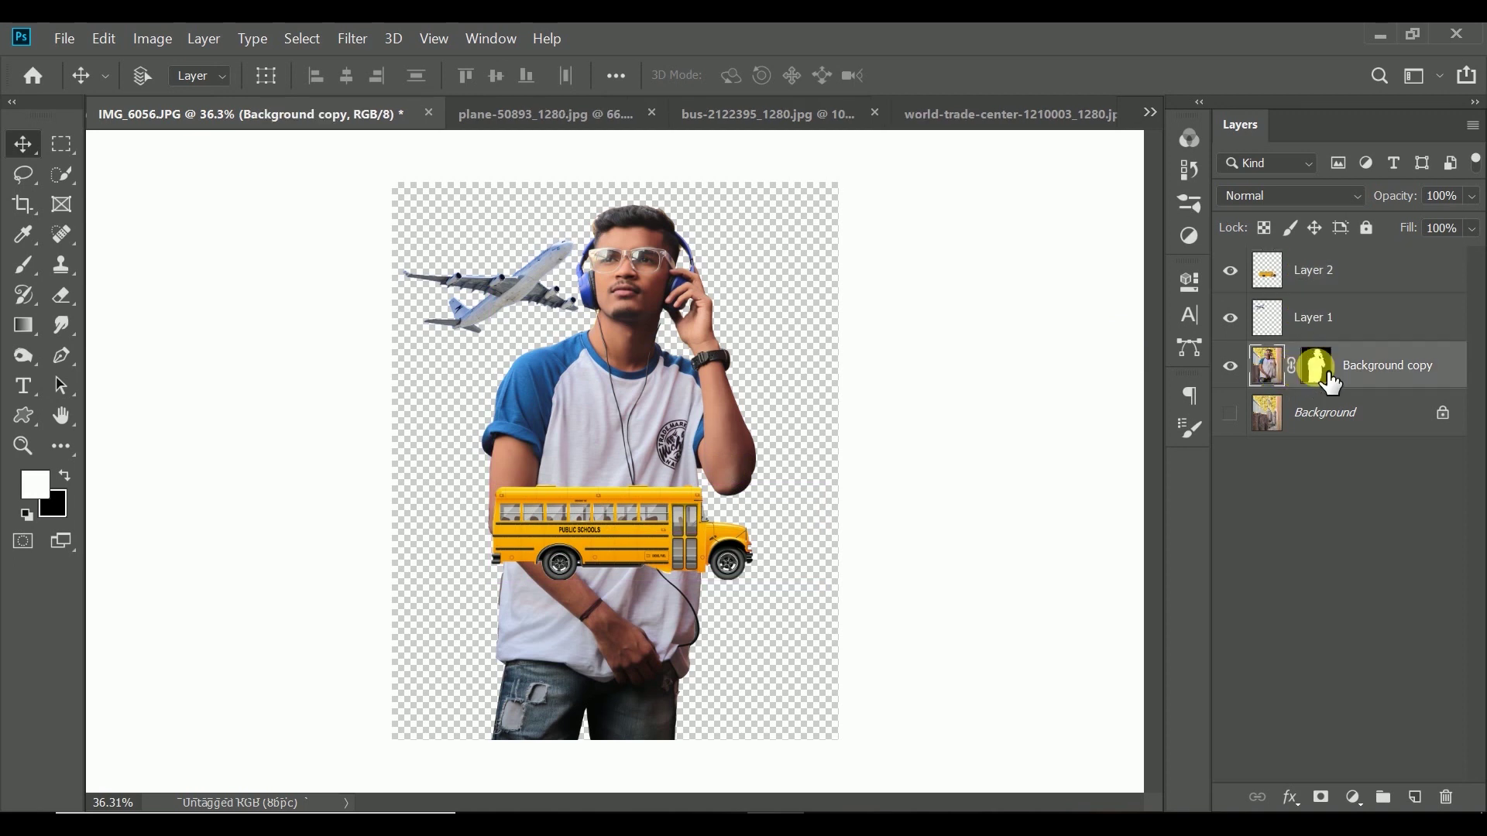
click(1316, 362)
right_click(1317, 362)
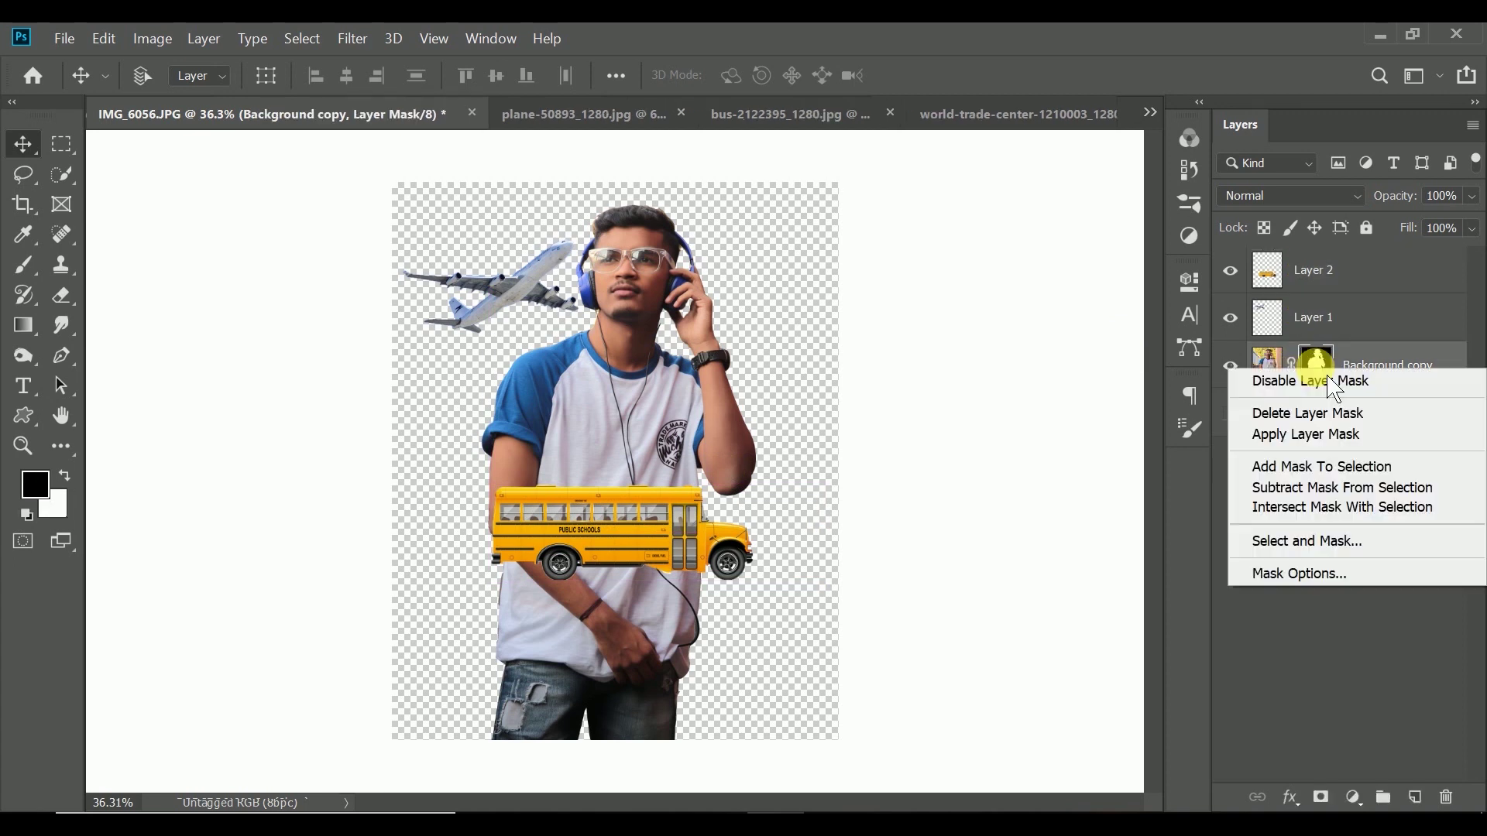
click(1301, 435)
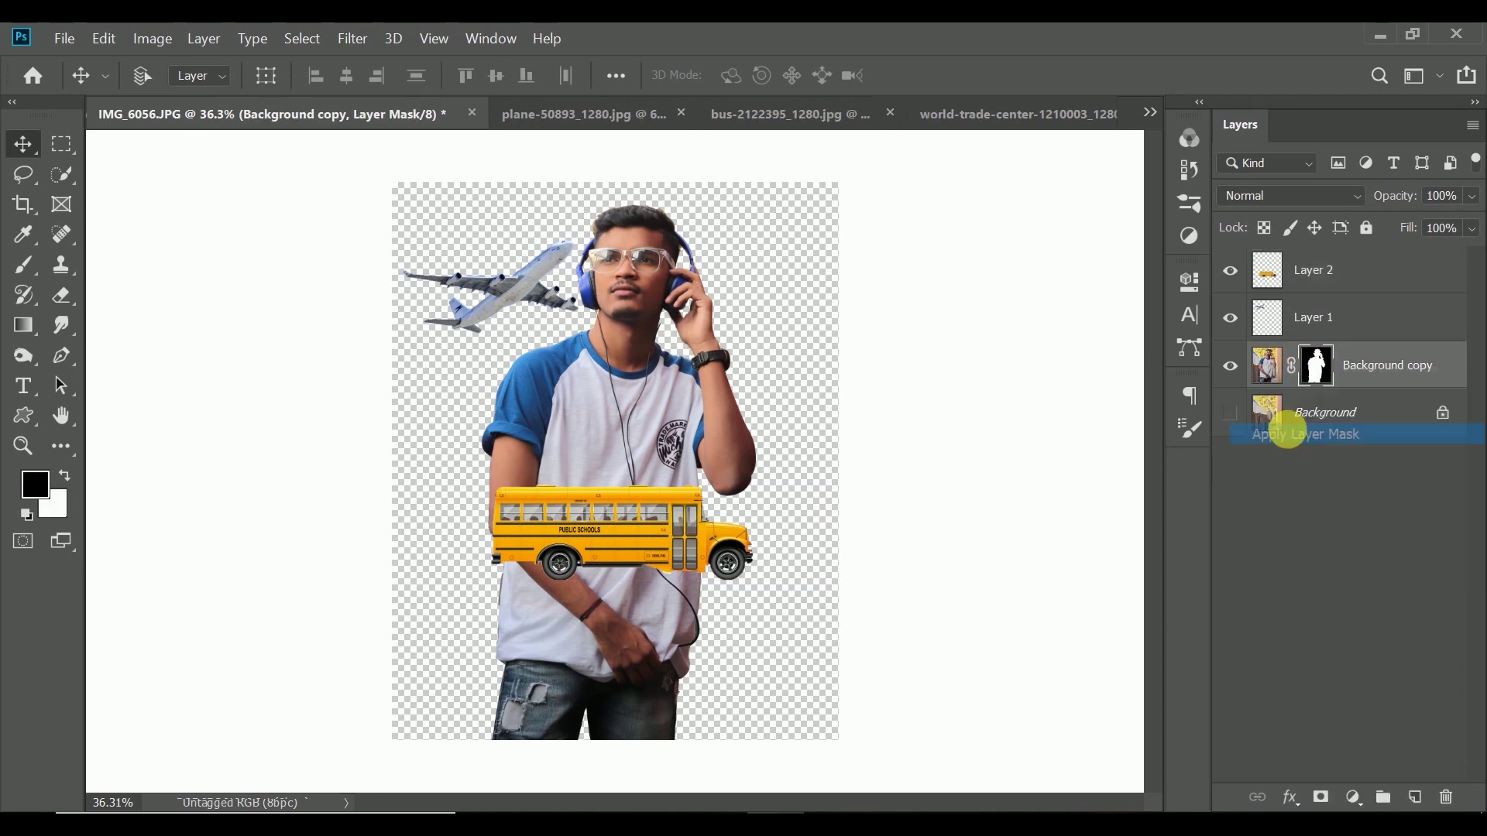
- Free Transform the man smaller and move him lower beneath the plane
click(104, 39)
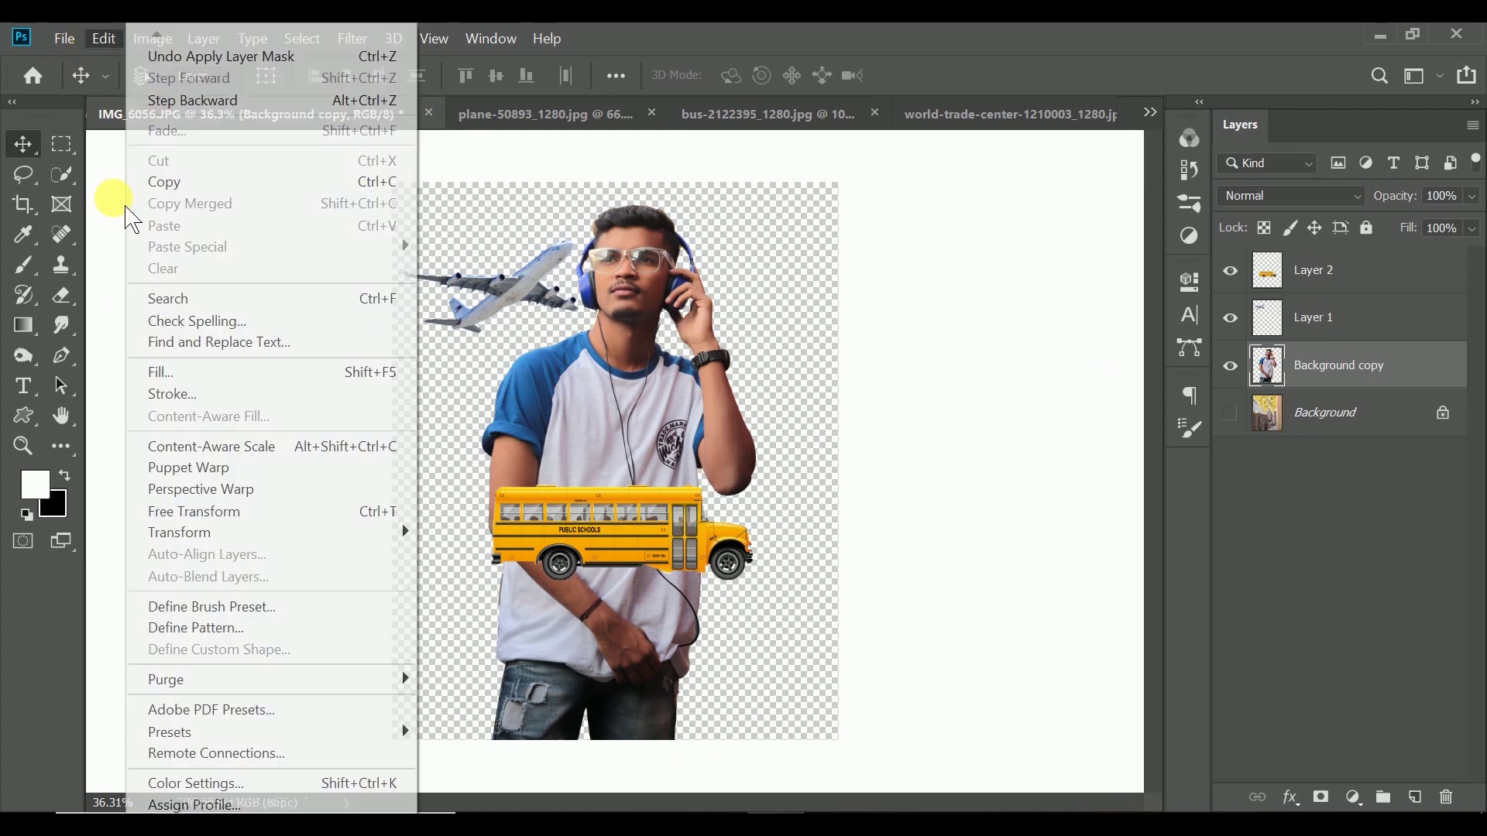
click(194, 511)
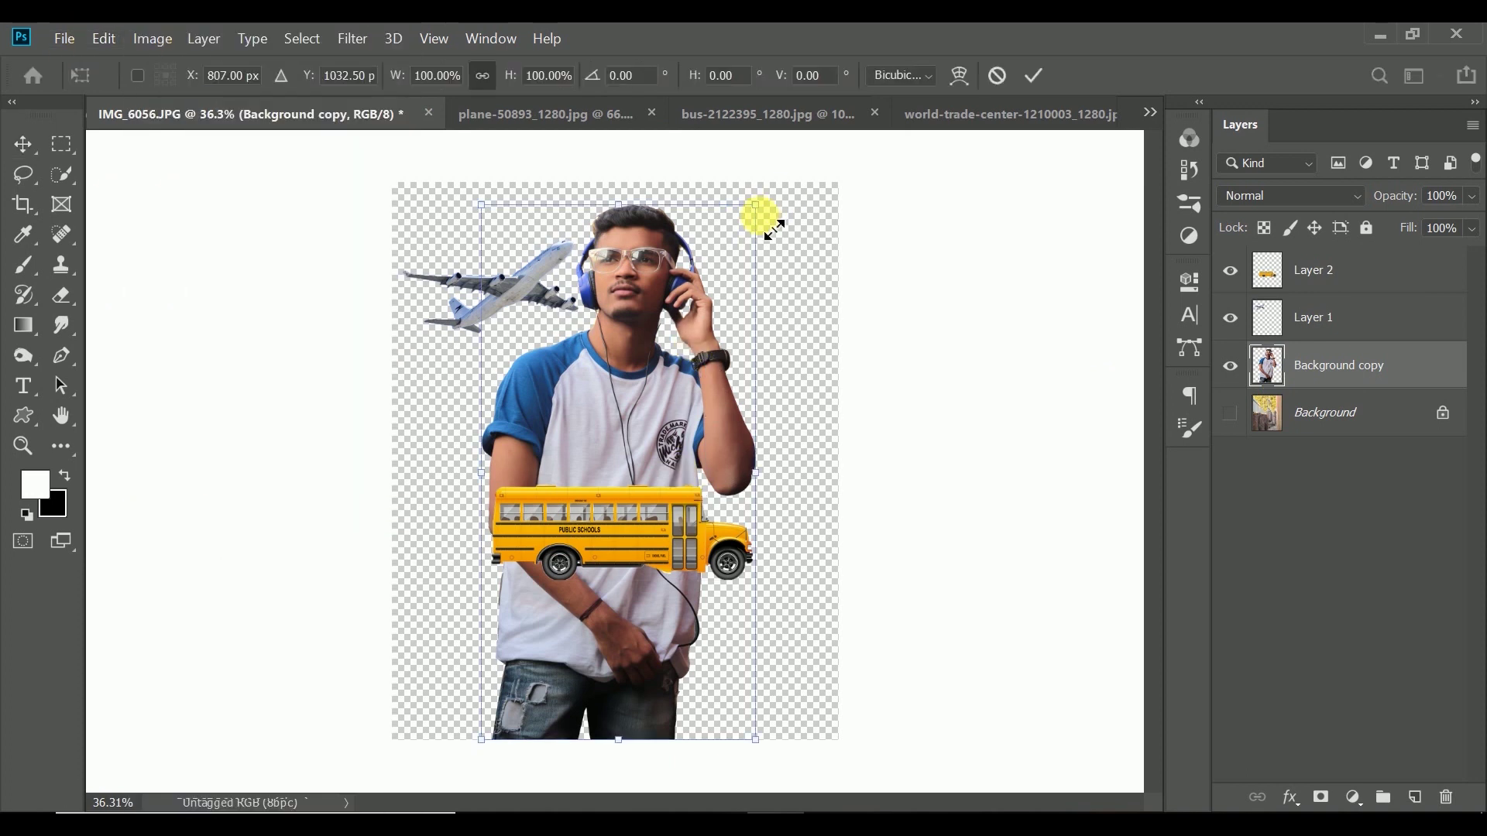
drag(757, 205, 744, 286)
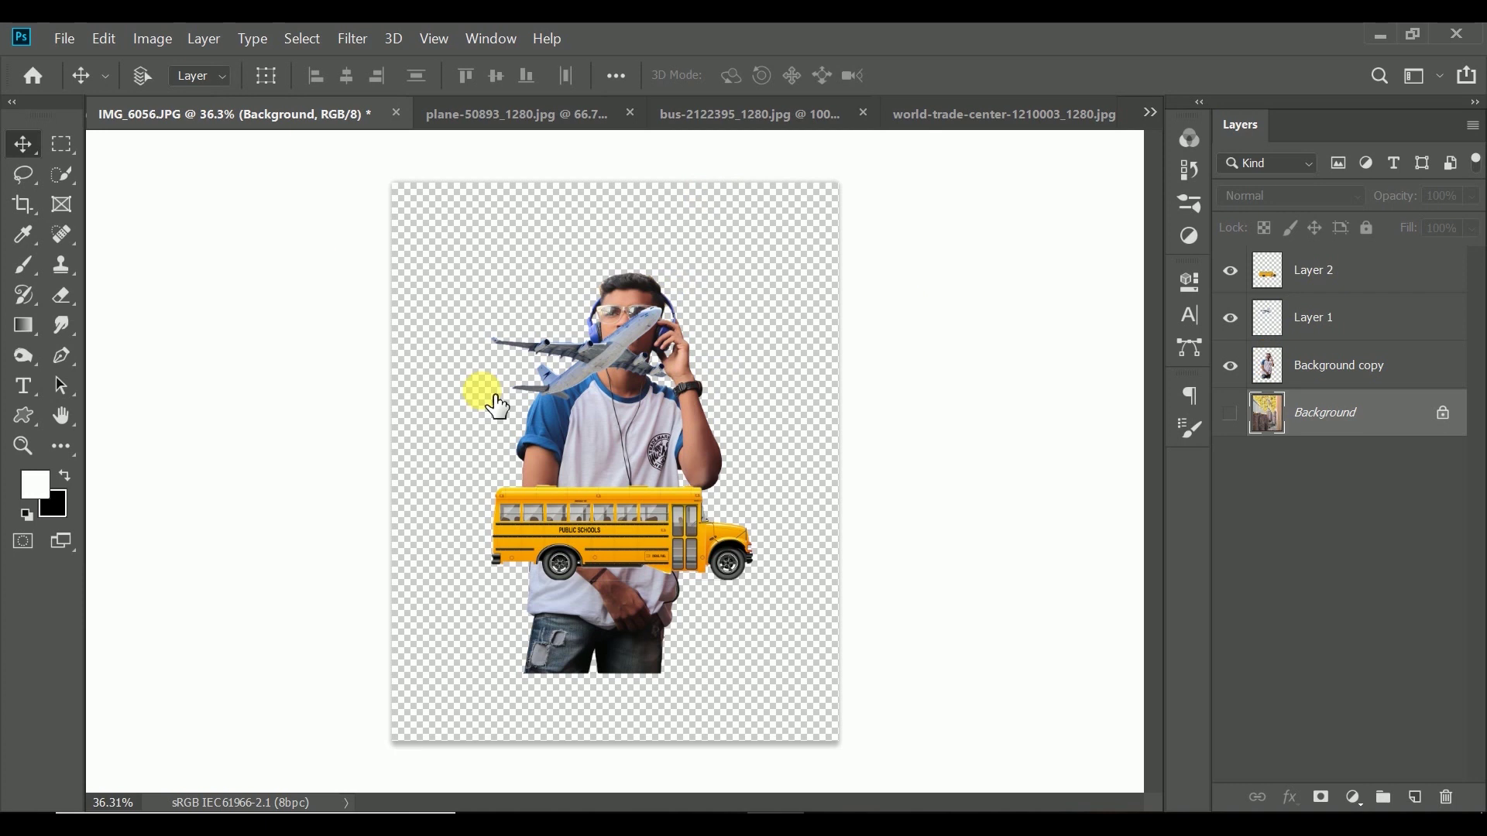
drag(583, 411, 595, 473)
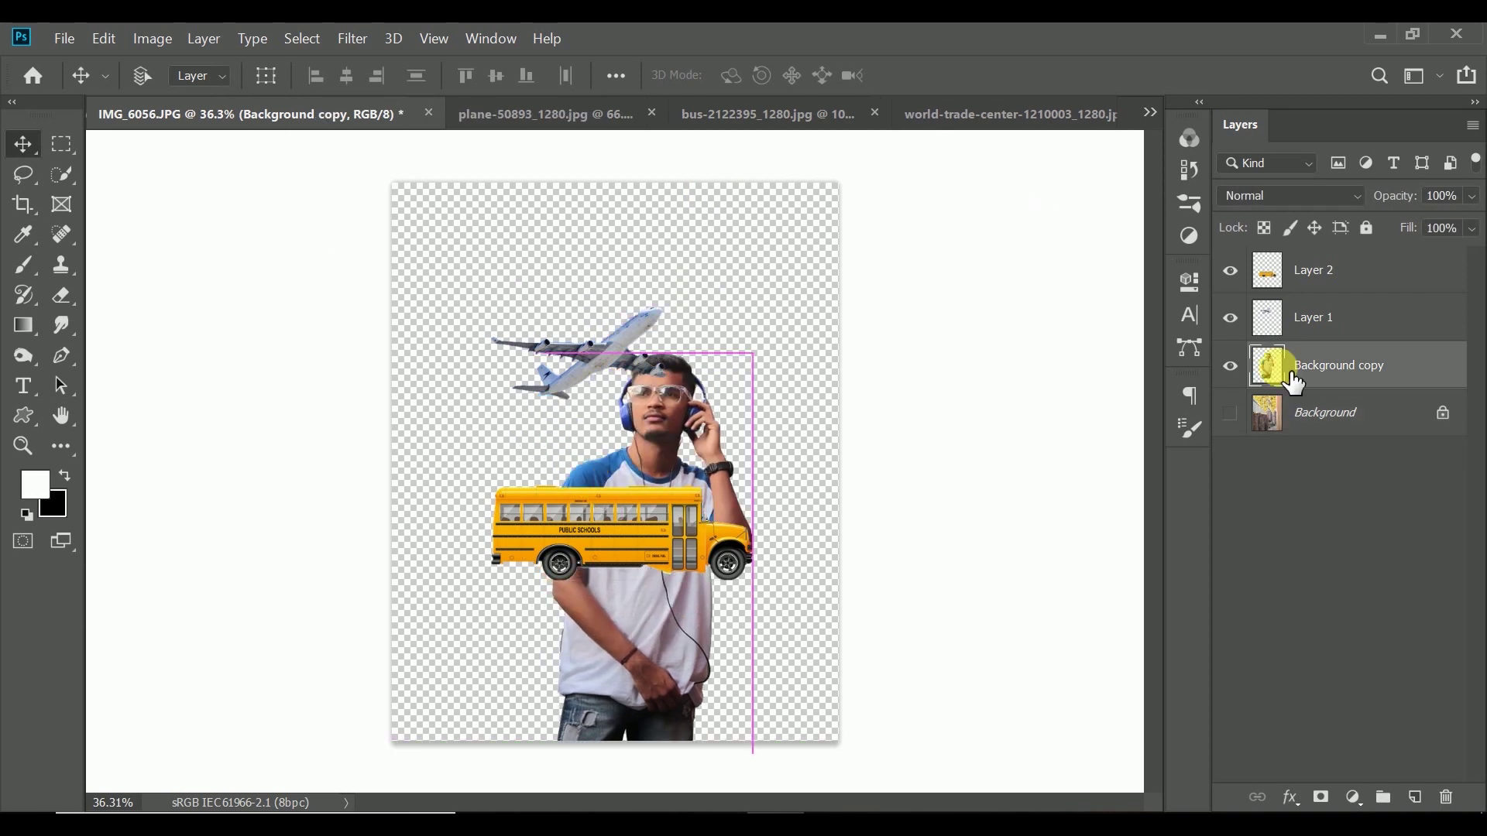
click(1307, 275)
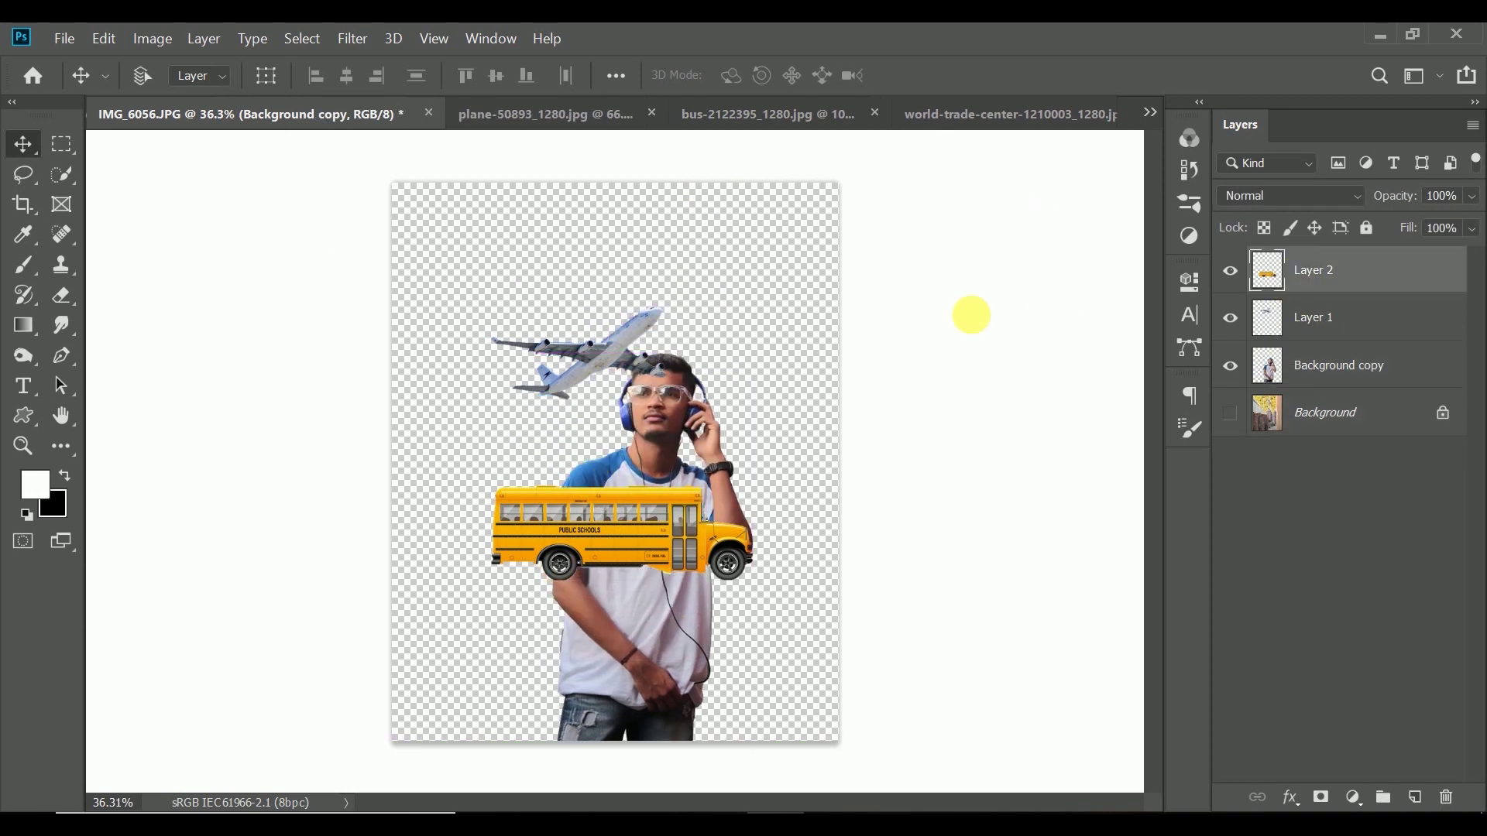
- Free Transform the bus up to about 248%, moving it toward the canvas bottom
click(109, 38)
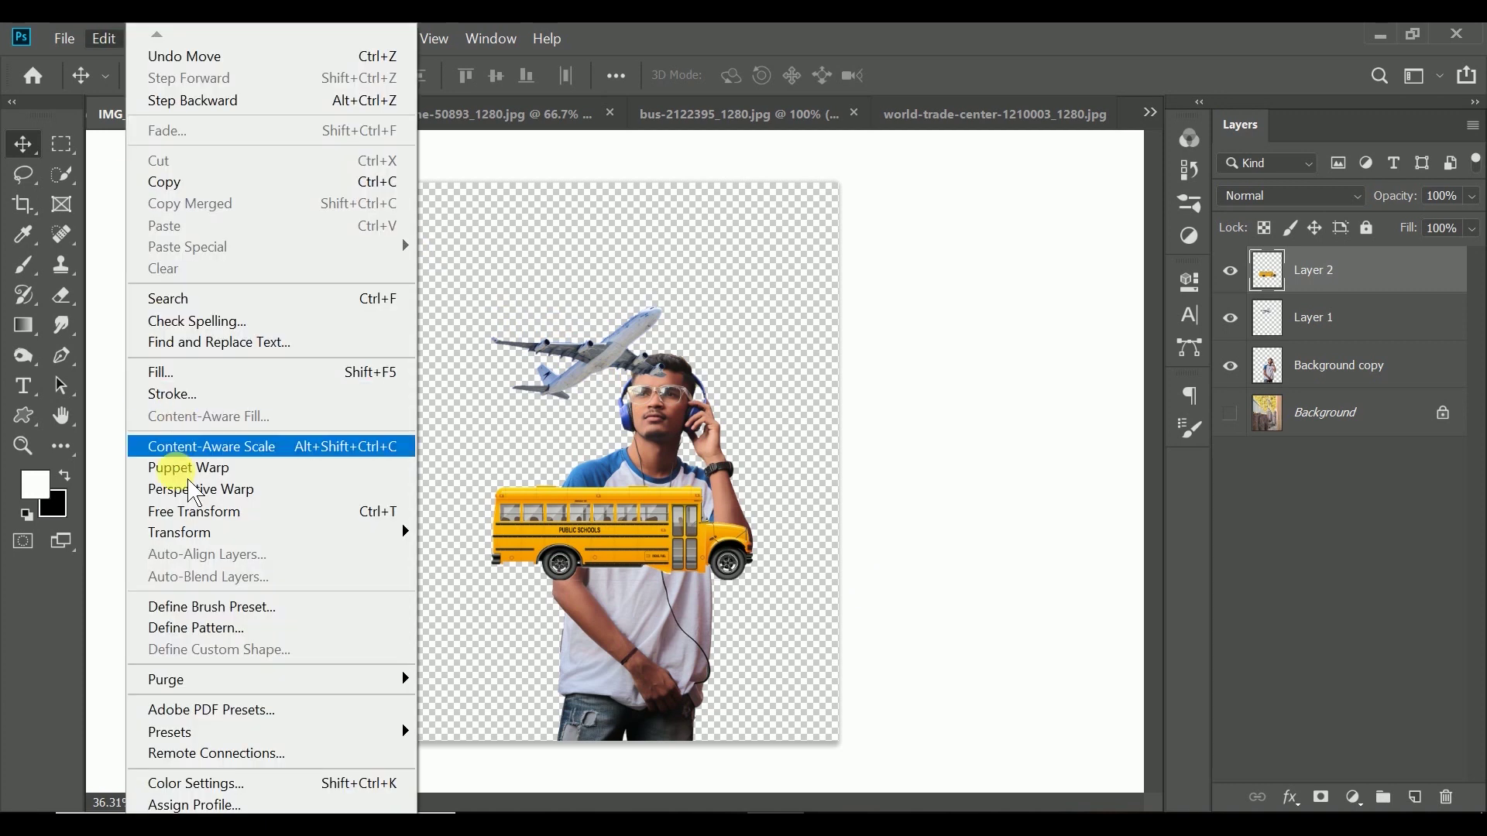
click(194, 512)
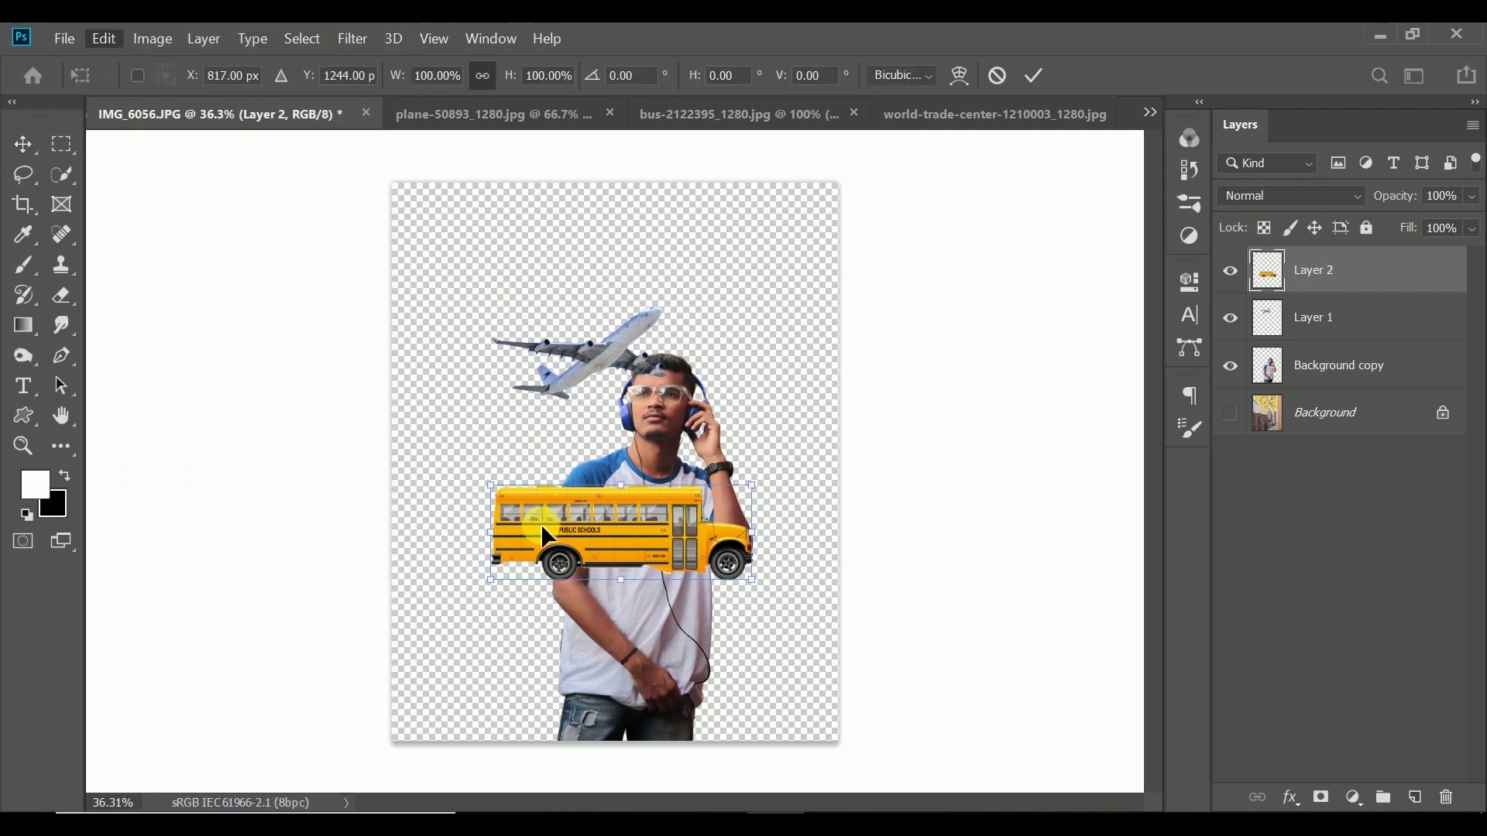
drag(463, 475, 348, 419)
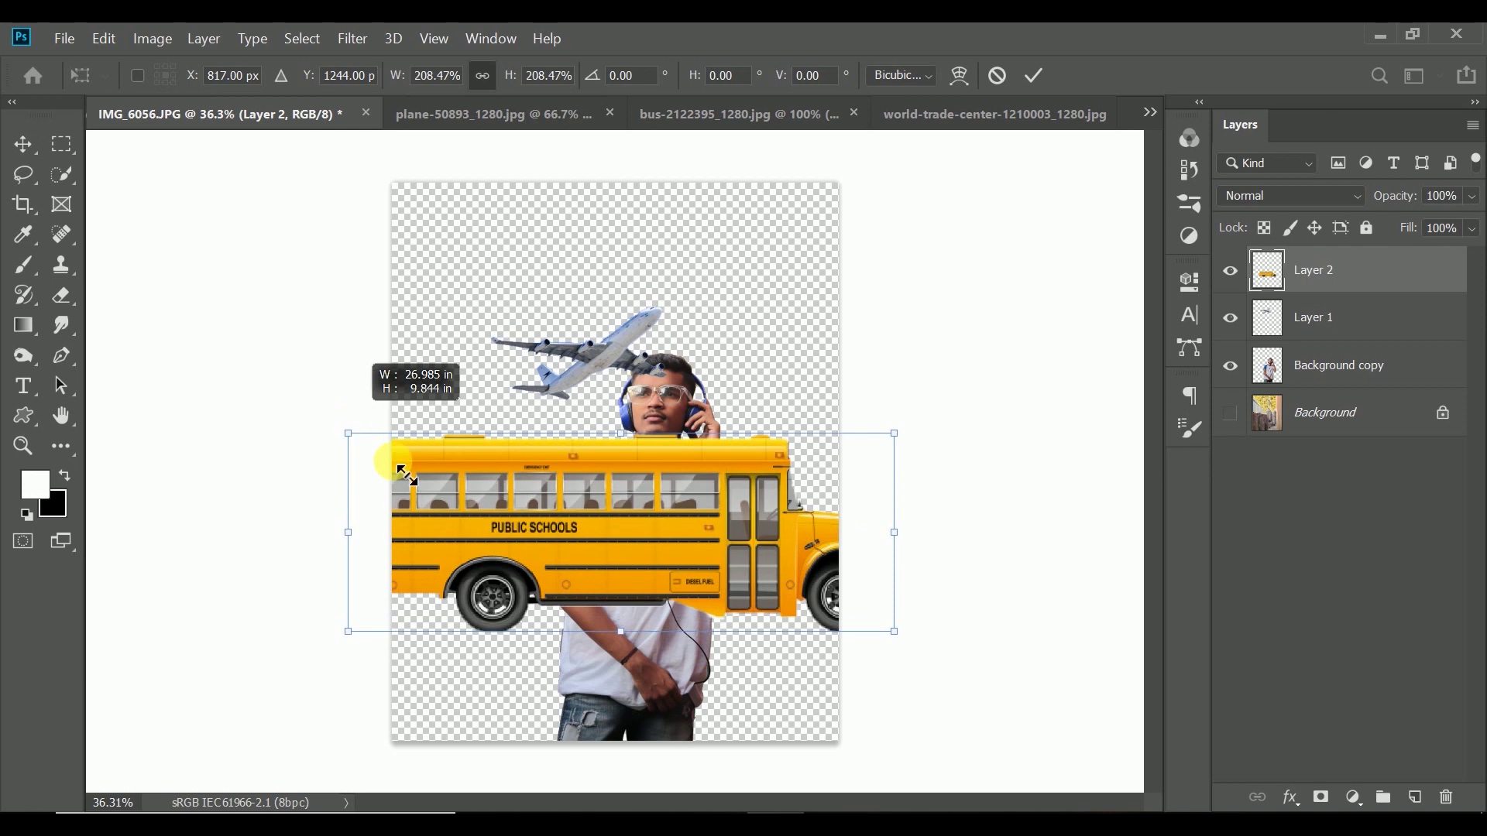
mouse_move(549, 629)
mouse_down()
mouse_move(563, 653)
mouse_move(606, 532)
mouse_up()
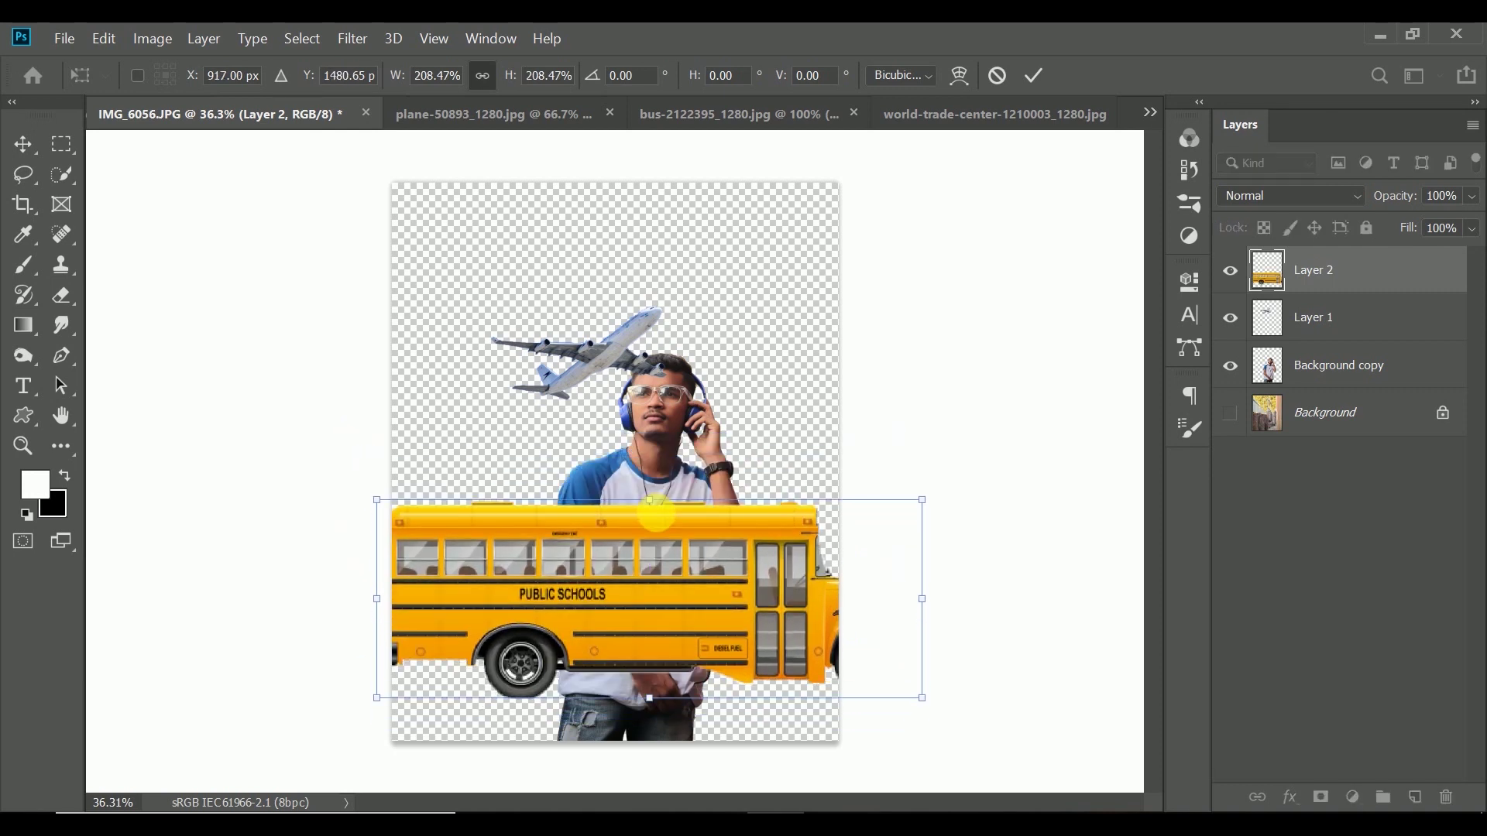
drag(657, 513, 649, 462)
drag(614, 608, 543, 662)
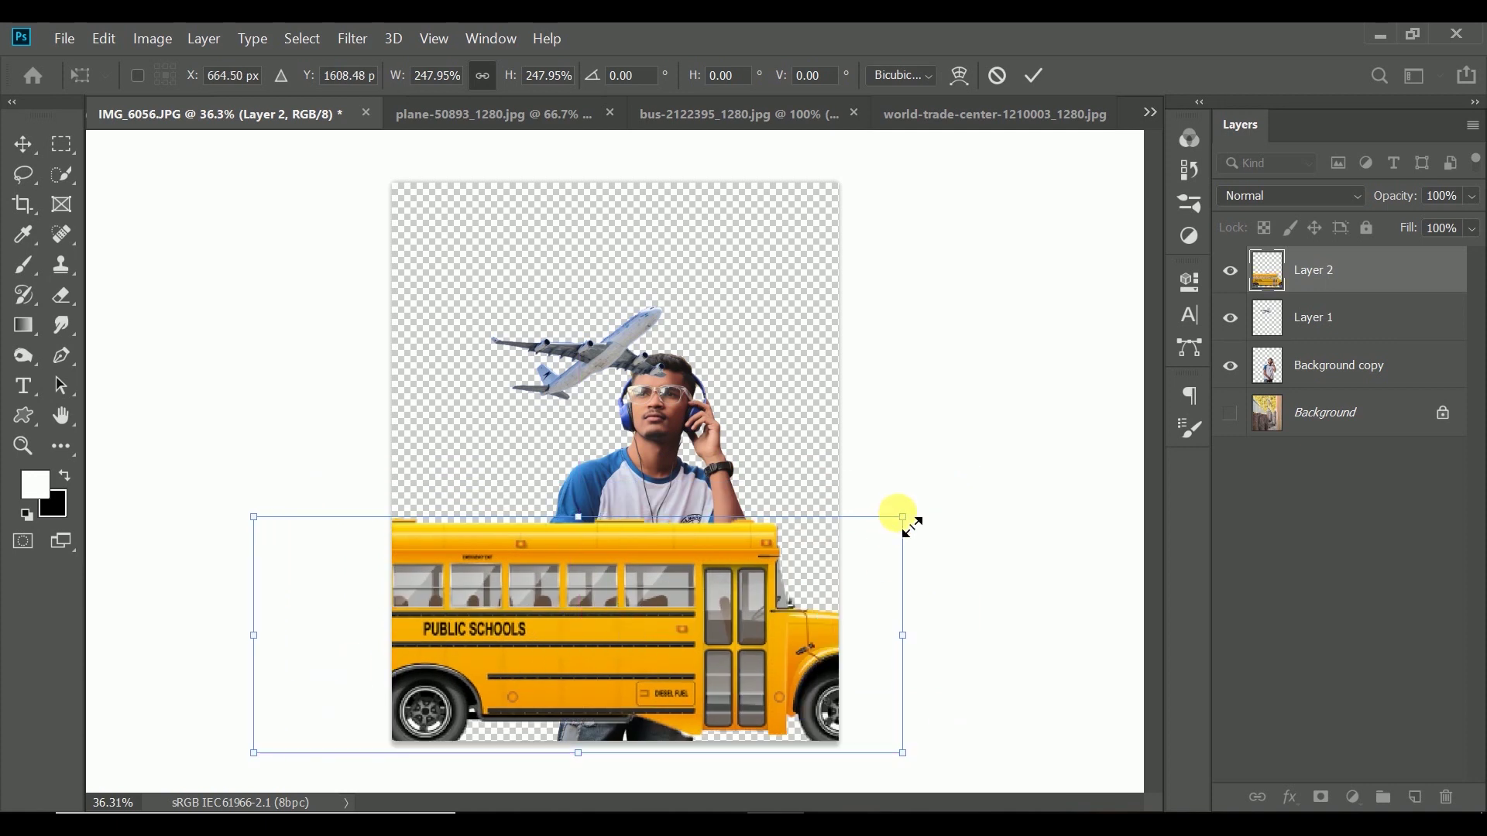
- Enlarge the bus to about 317%, level and centre it, and commit
drag(903, 517, 940, 503)
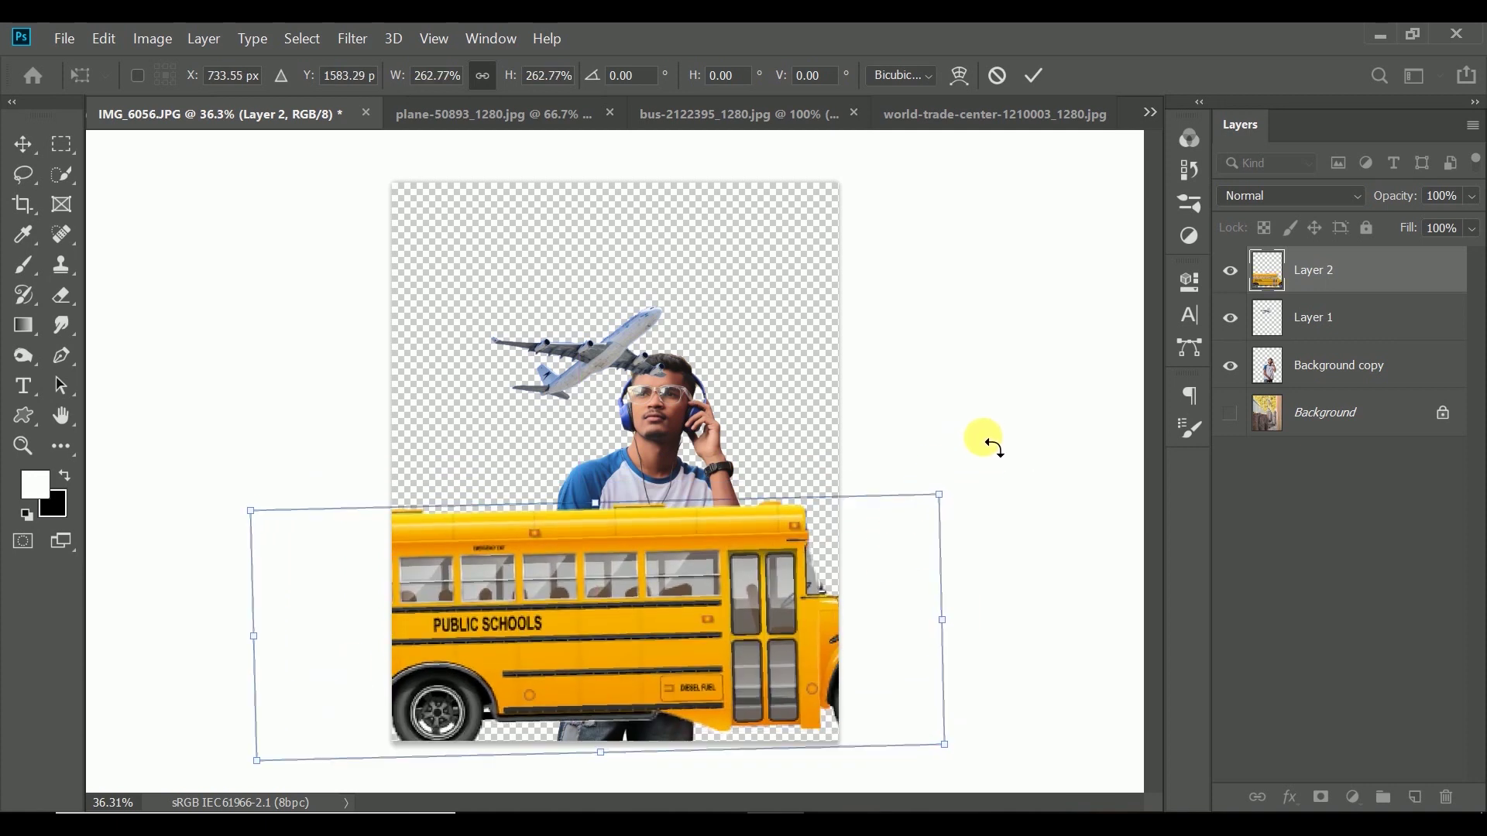
drag(991, 461, 1000, 483)
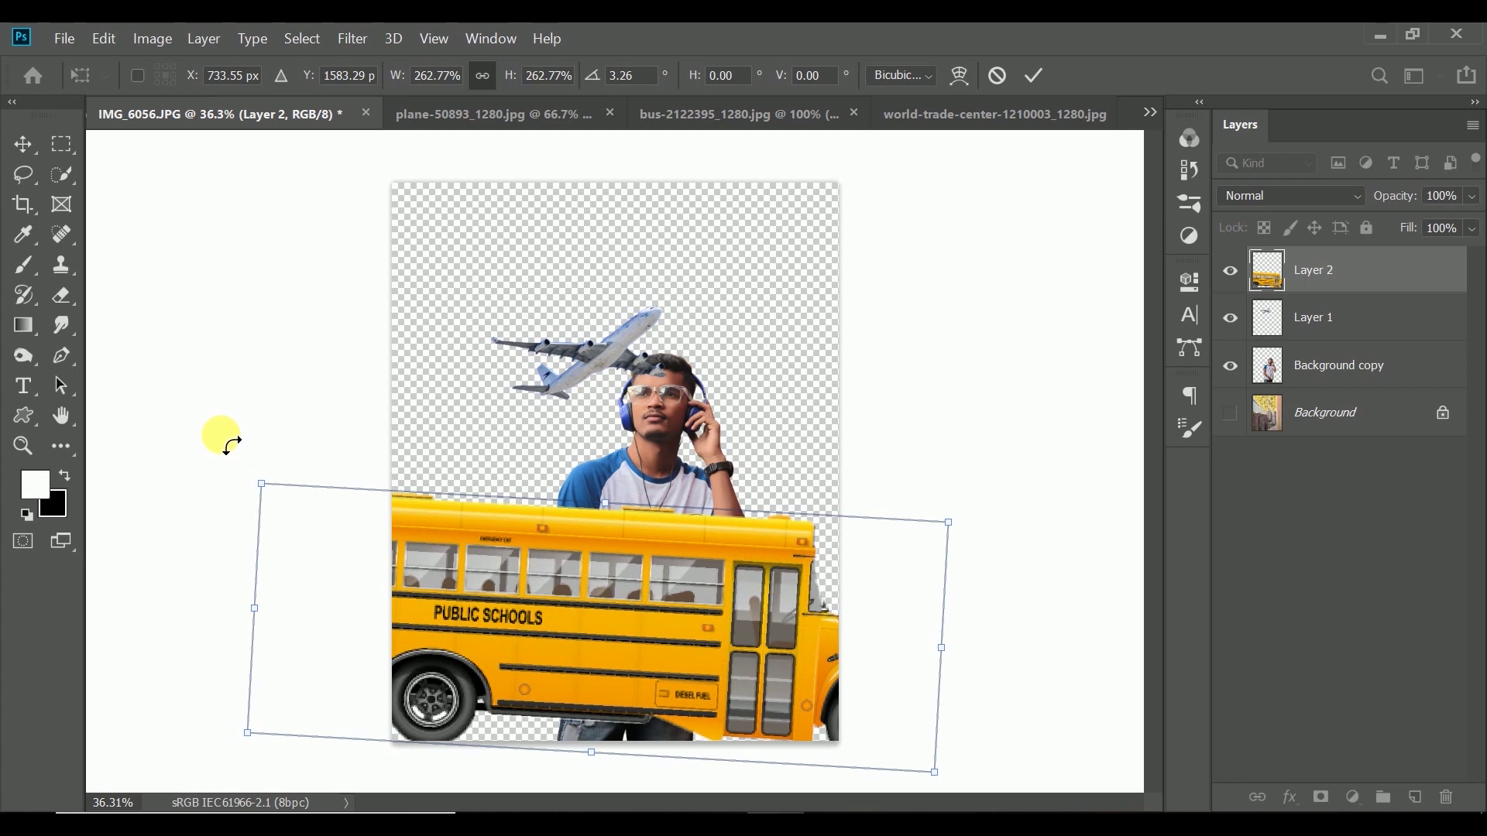
drag(215, 432, 221, 475)
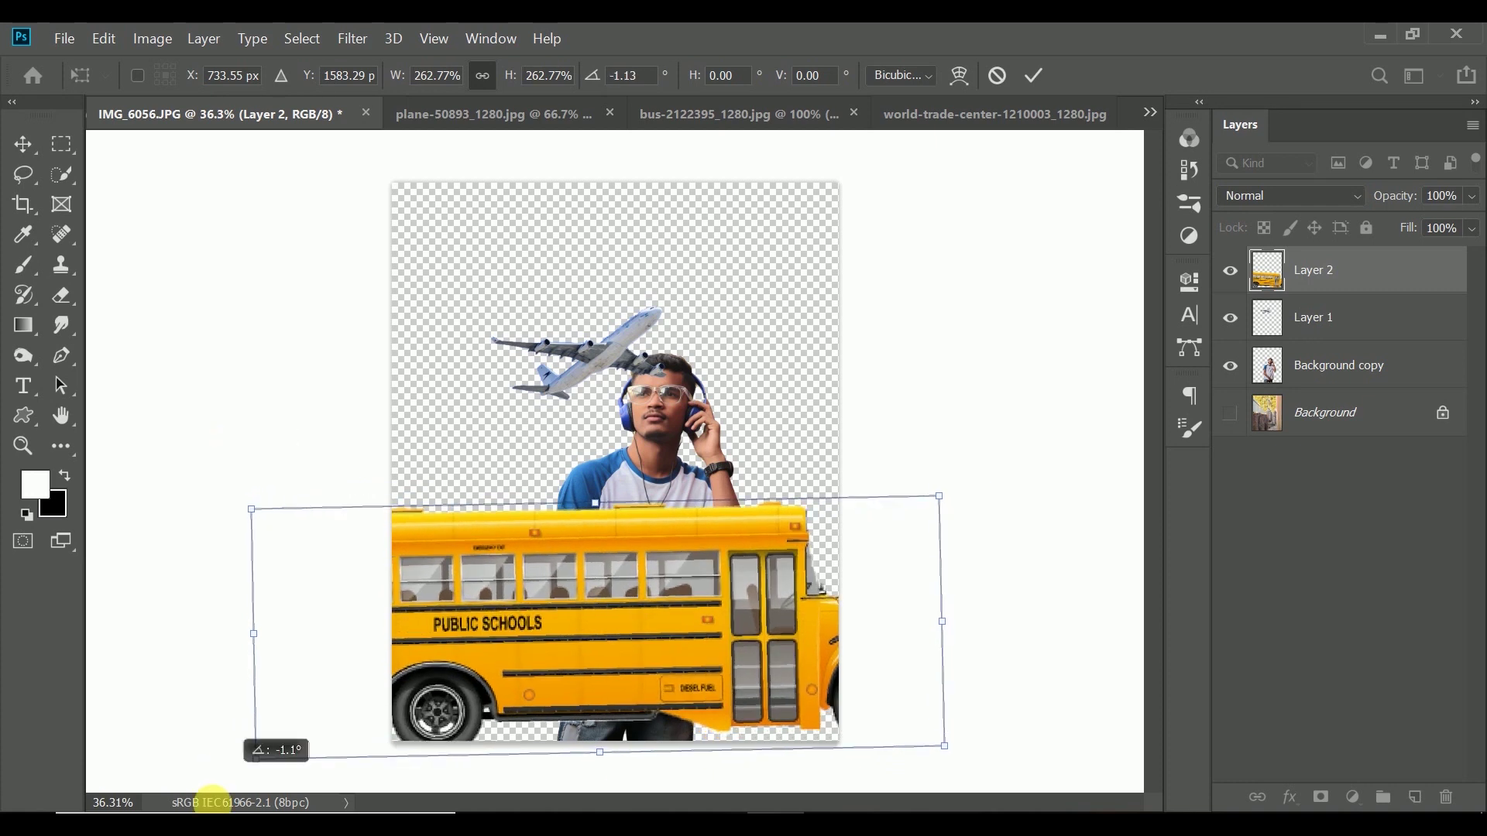
drag(256, 758, 115, 812)
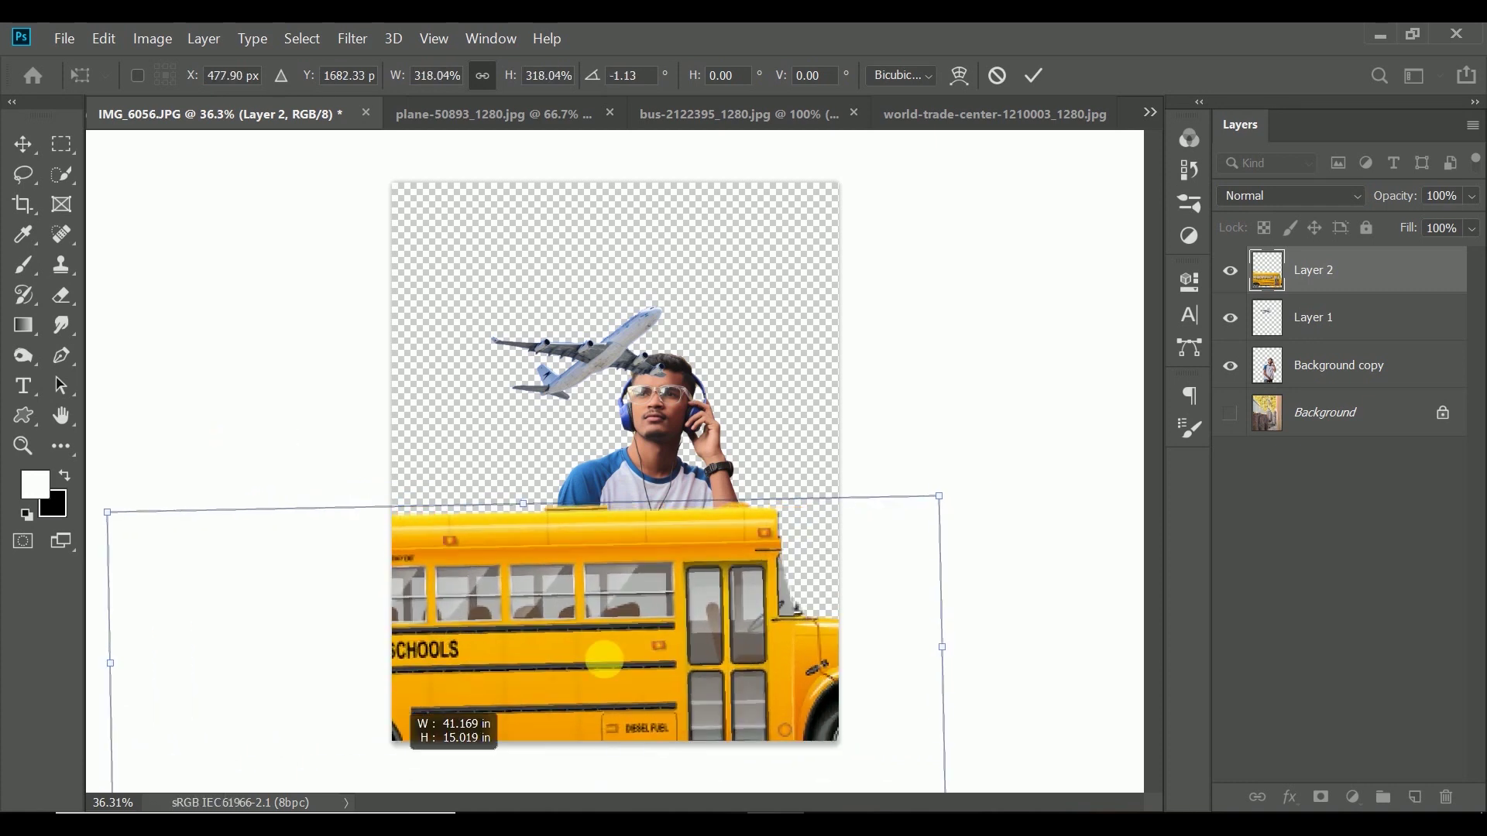
drag(713, 663, 796, 670)
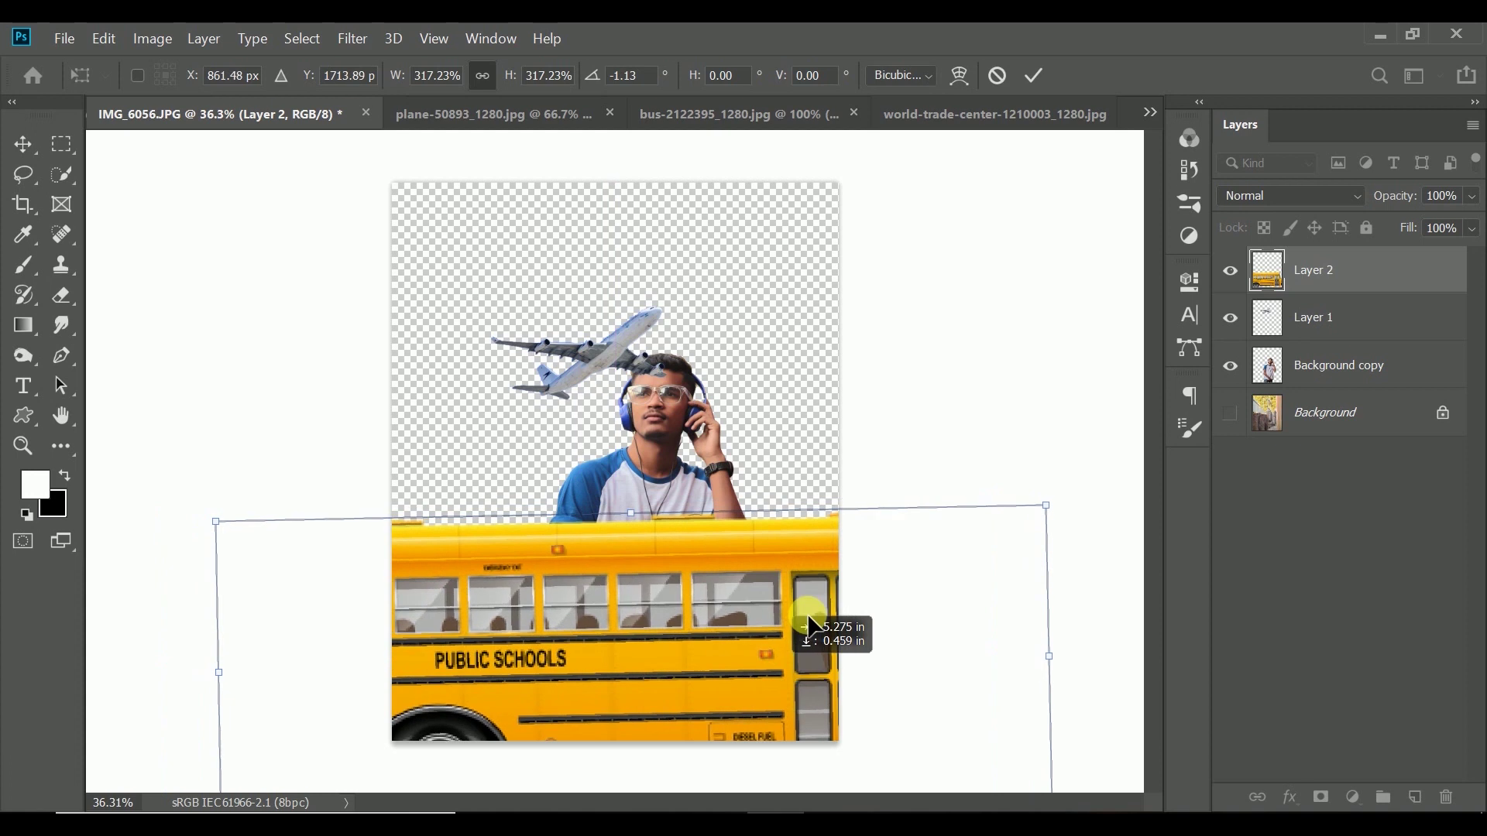
mouse_move(1056, 480)
mouse_down()
mouse_move(1072, 490)
mouse_move(1045, 485)
mouse_up()
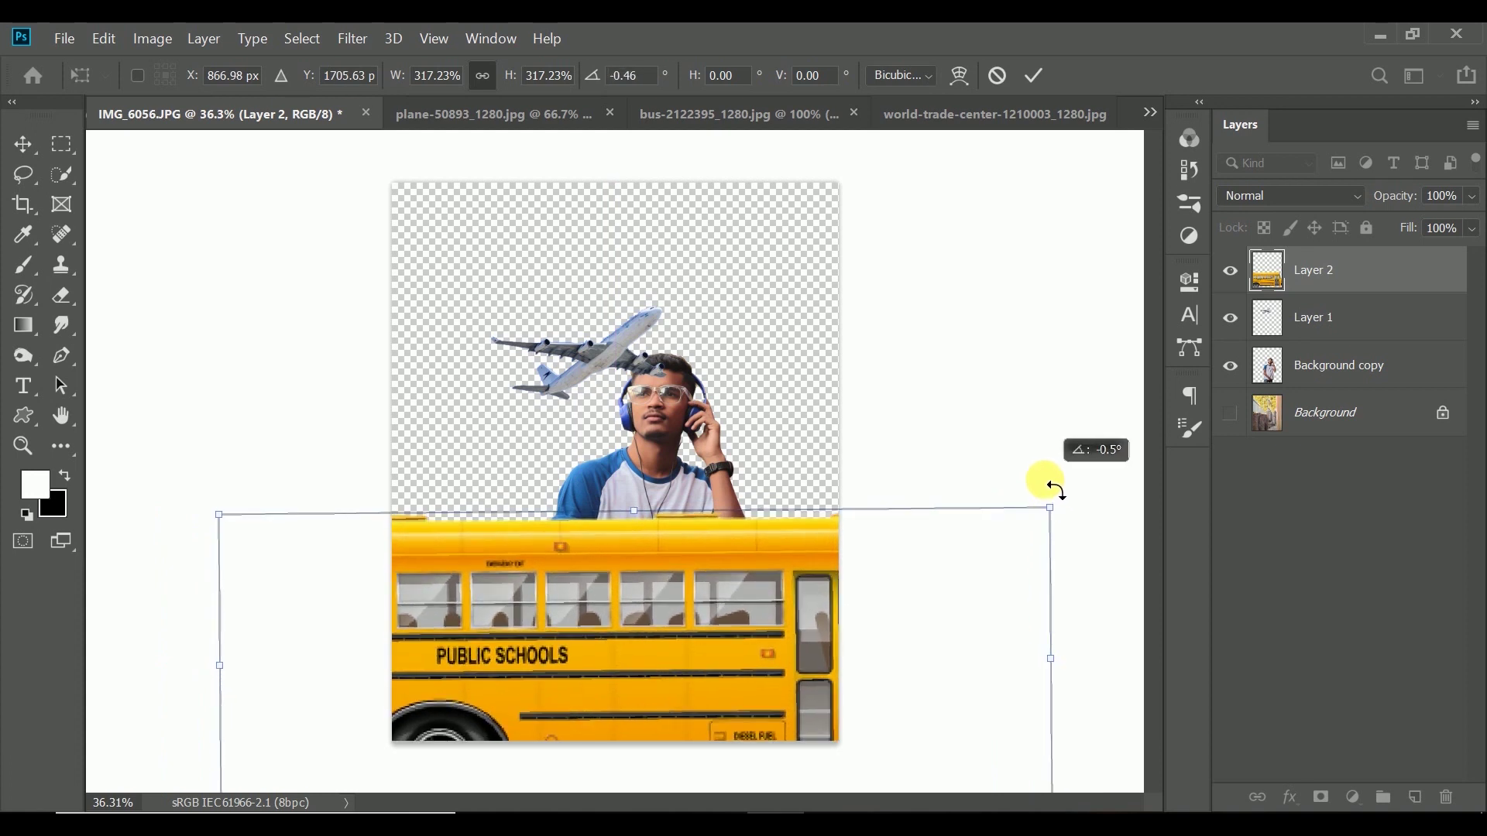
click(1034, 76)
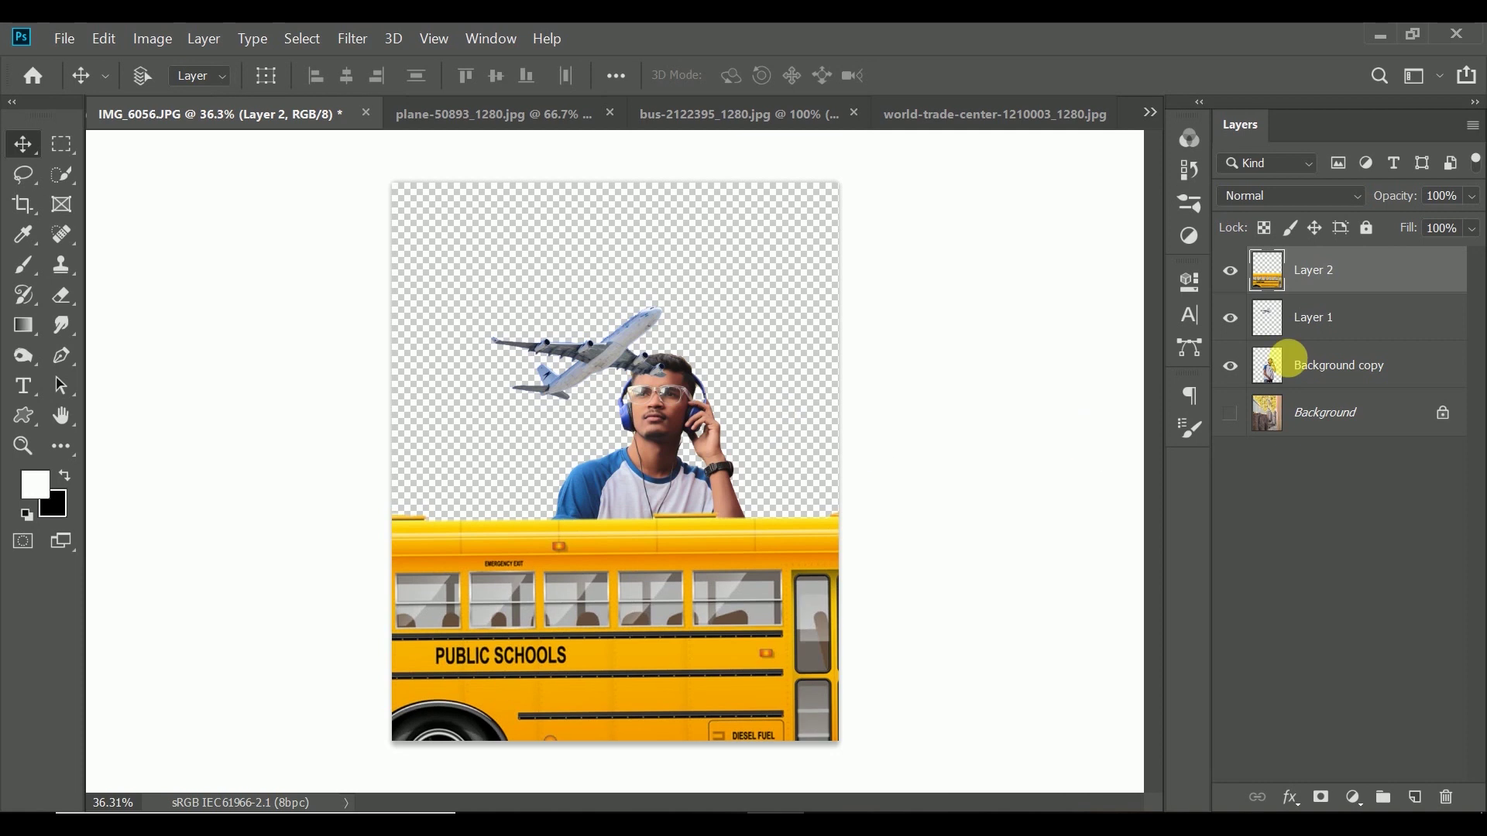
- Move the bus layer below the man's layer and shift the bus slightly left and up
drag(1294, 279, 1311, 408)
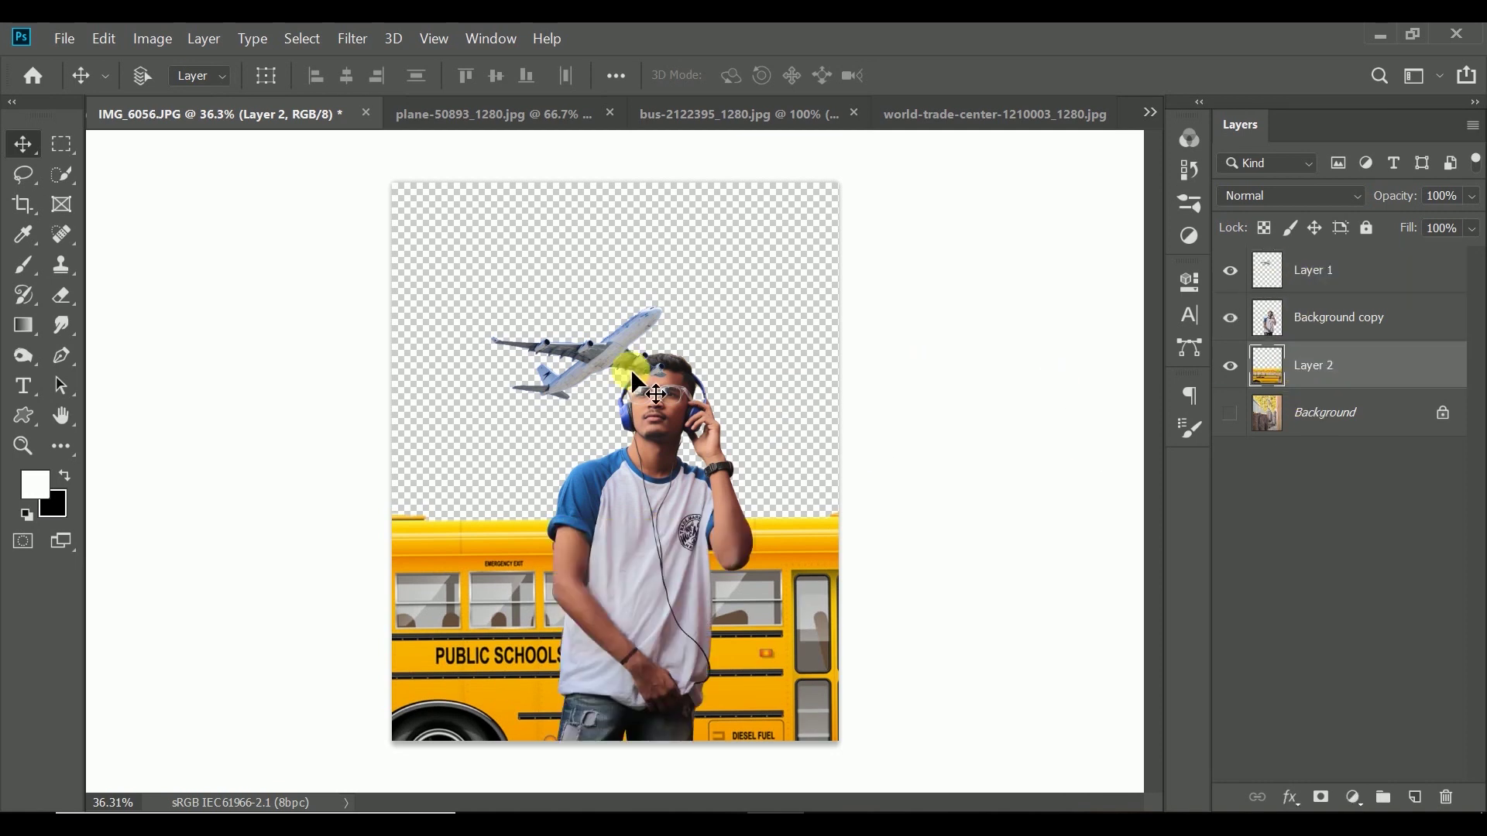
drag(635, 560, 606, 565)
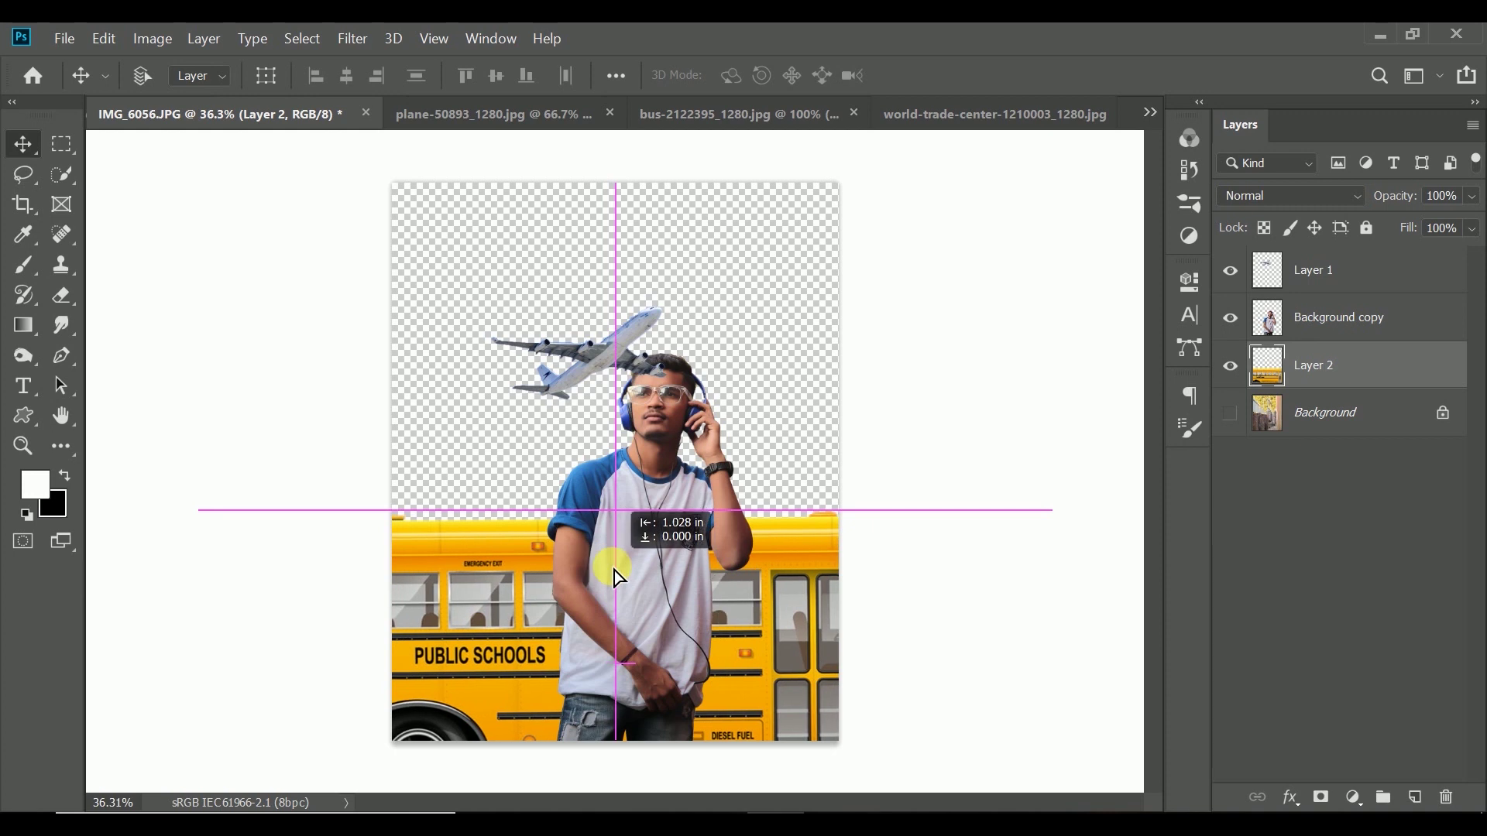
drag(605, 573, 616, 573)
click(1299, 341)
- Nudge the man slightly left and name the plane and man layers 'plane' and 'model'
drag(758, 370, 736, 371)
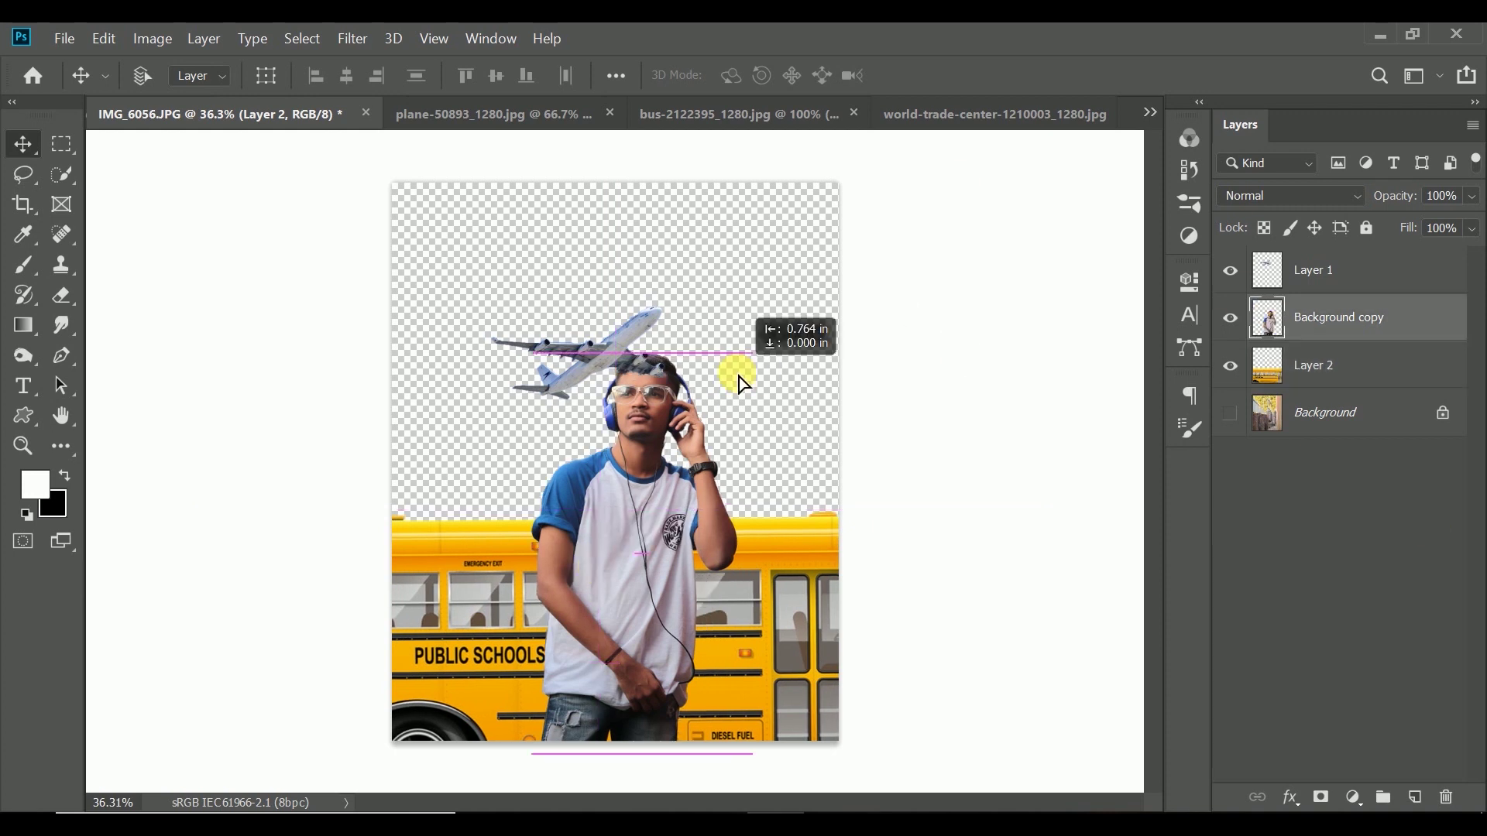
click(1320, 279)
text(plane)
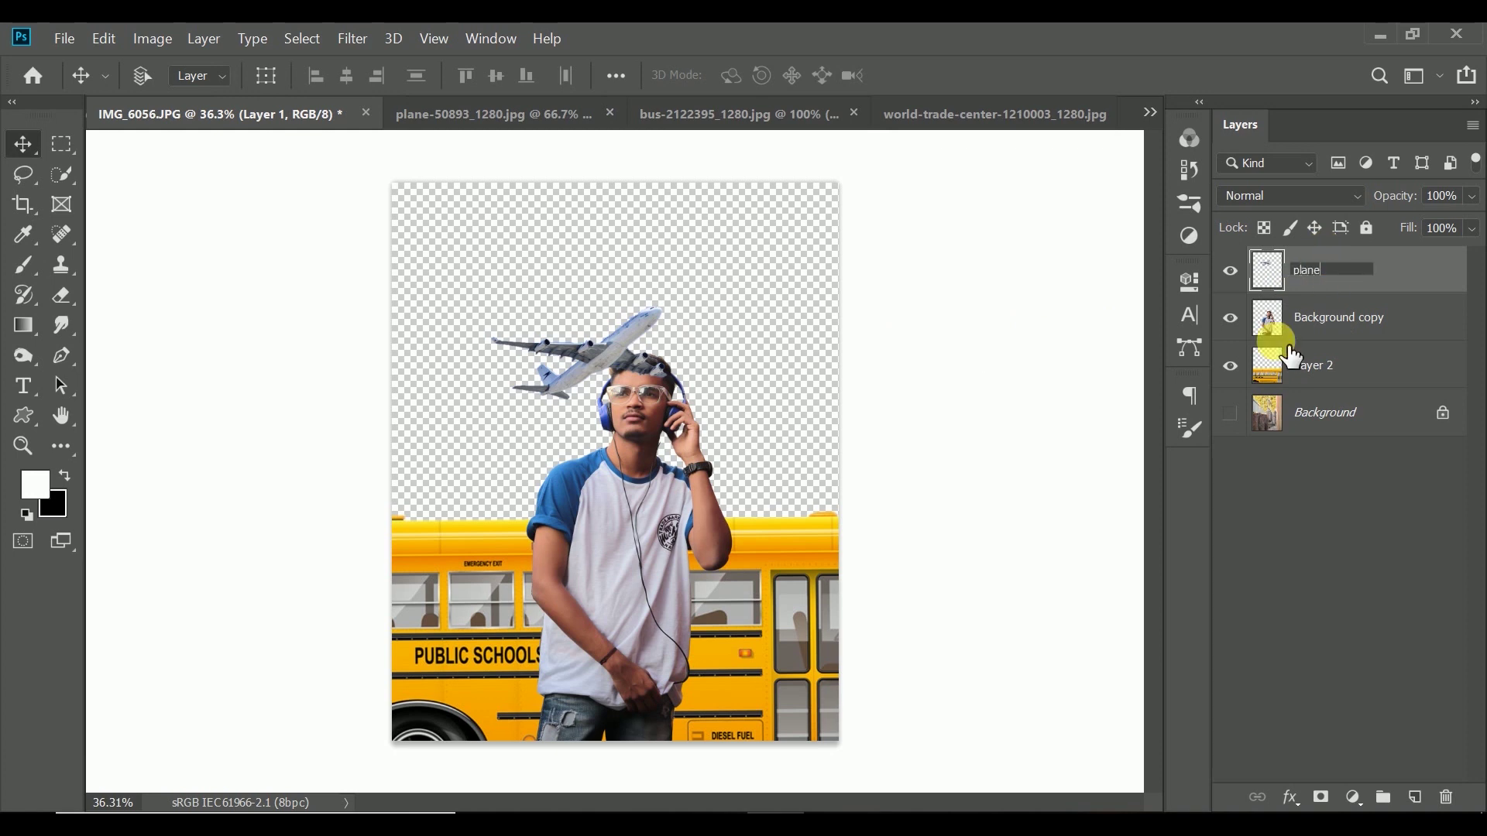
click(1329, 373)
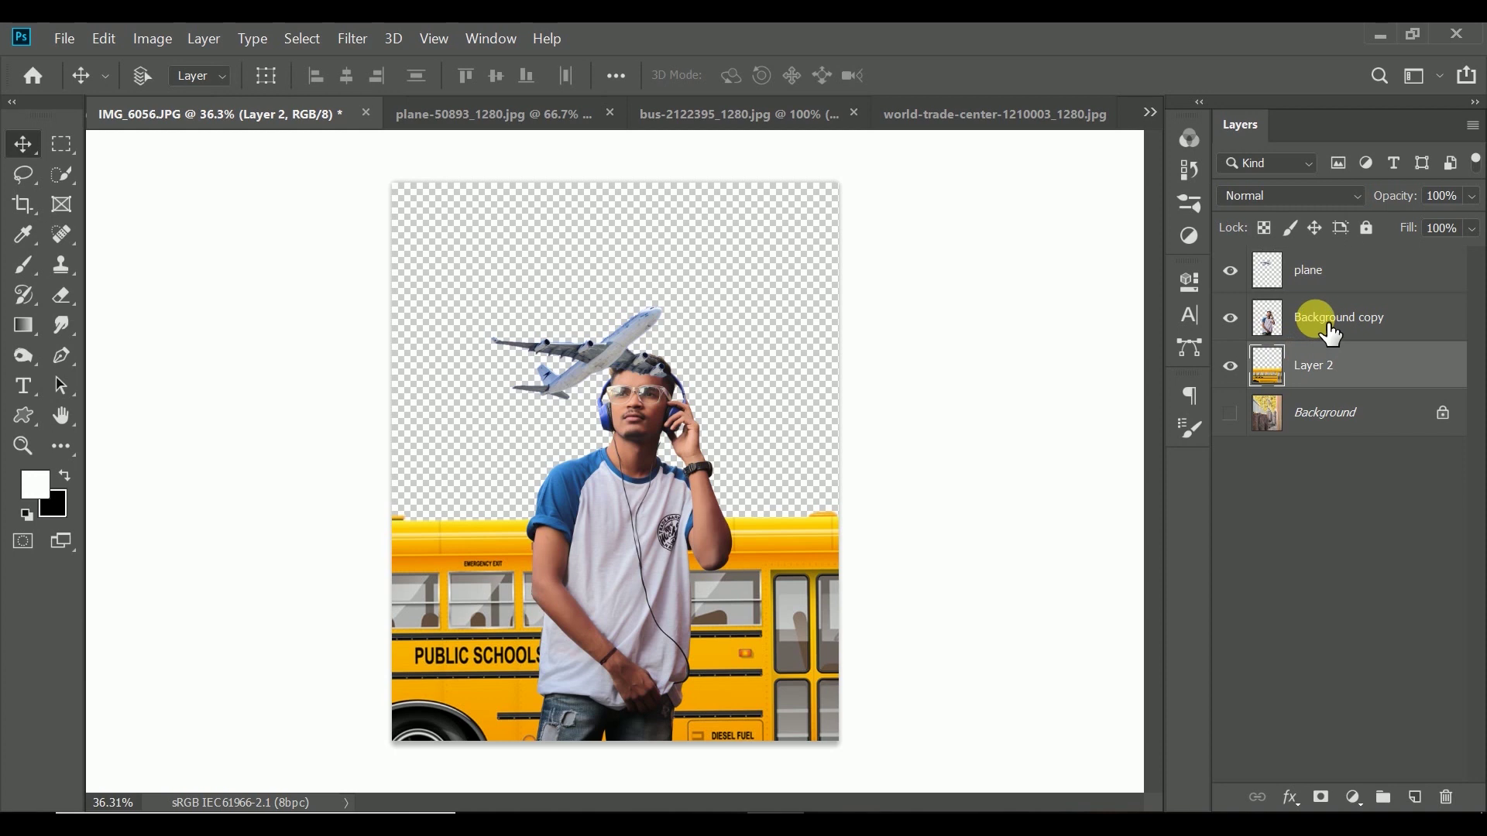
double_click(1331, 333)
text(model)
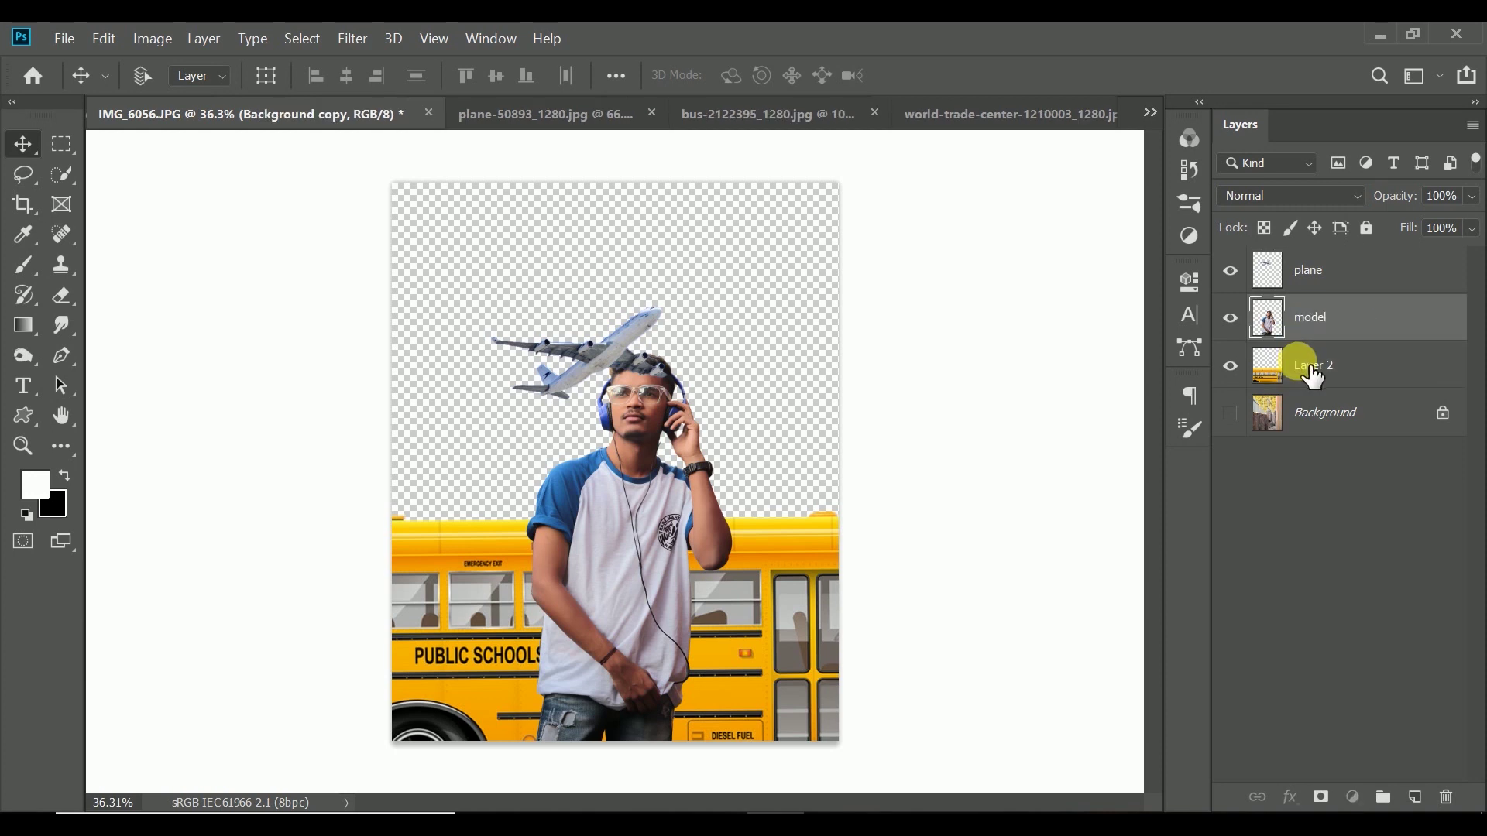
- Rename the bus layer to 'bus' and move the plane up and to the left
click(1312, 375)
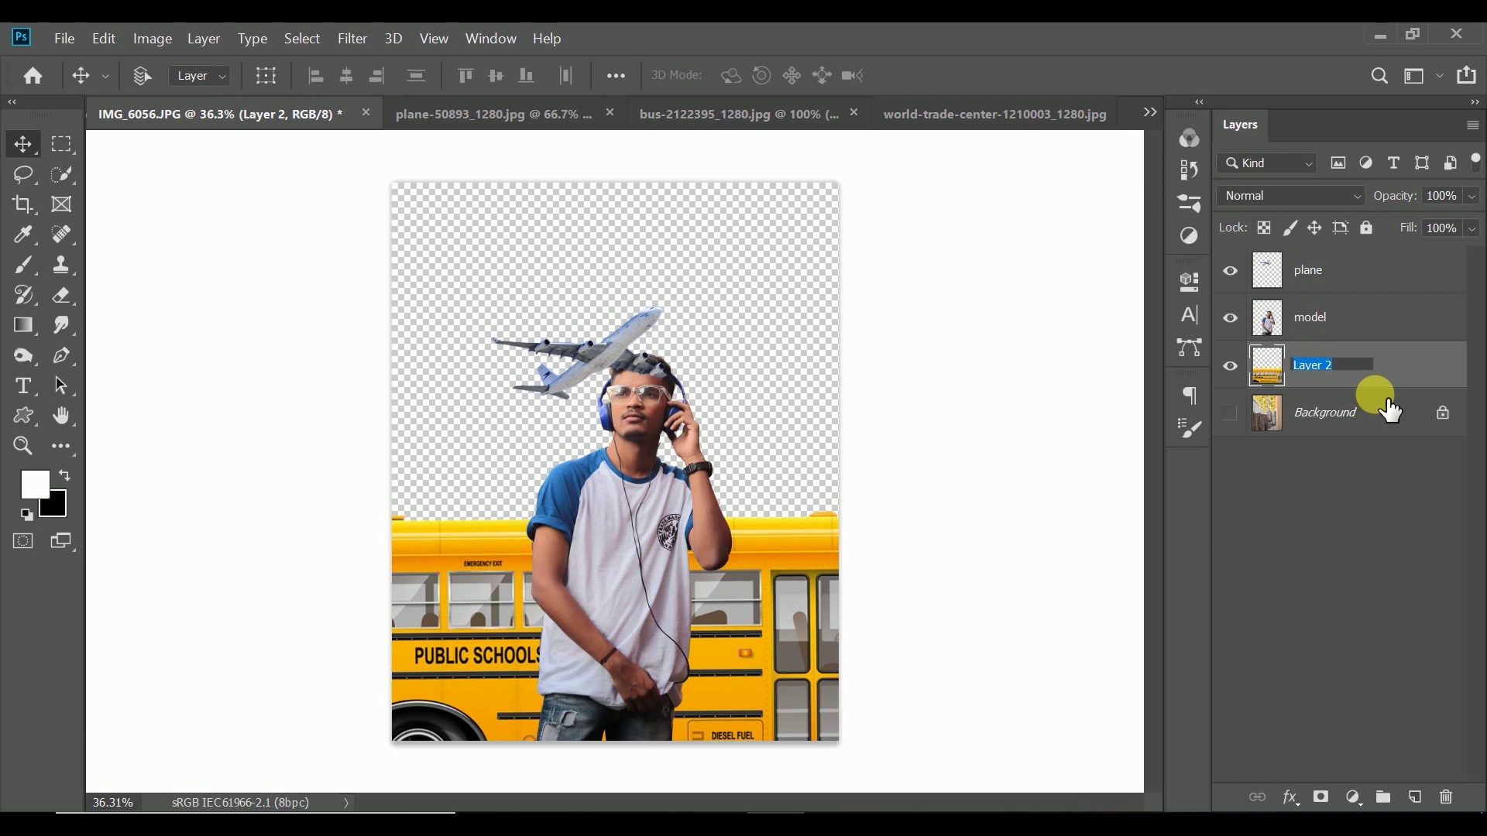
text(bus)
click(1276, 294)
drag(627, 240, 593, 293)
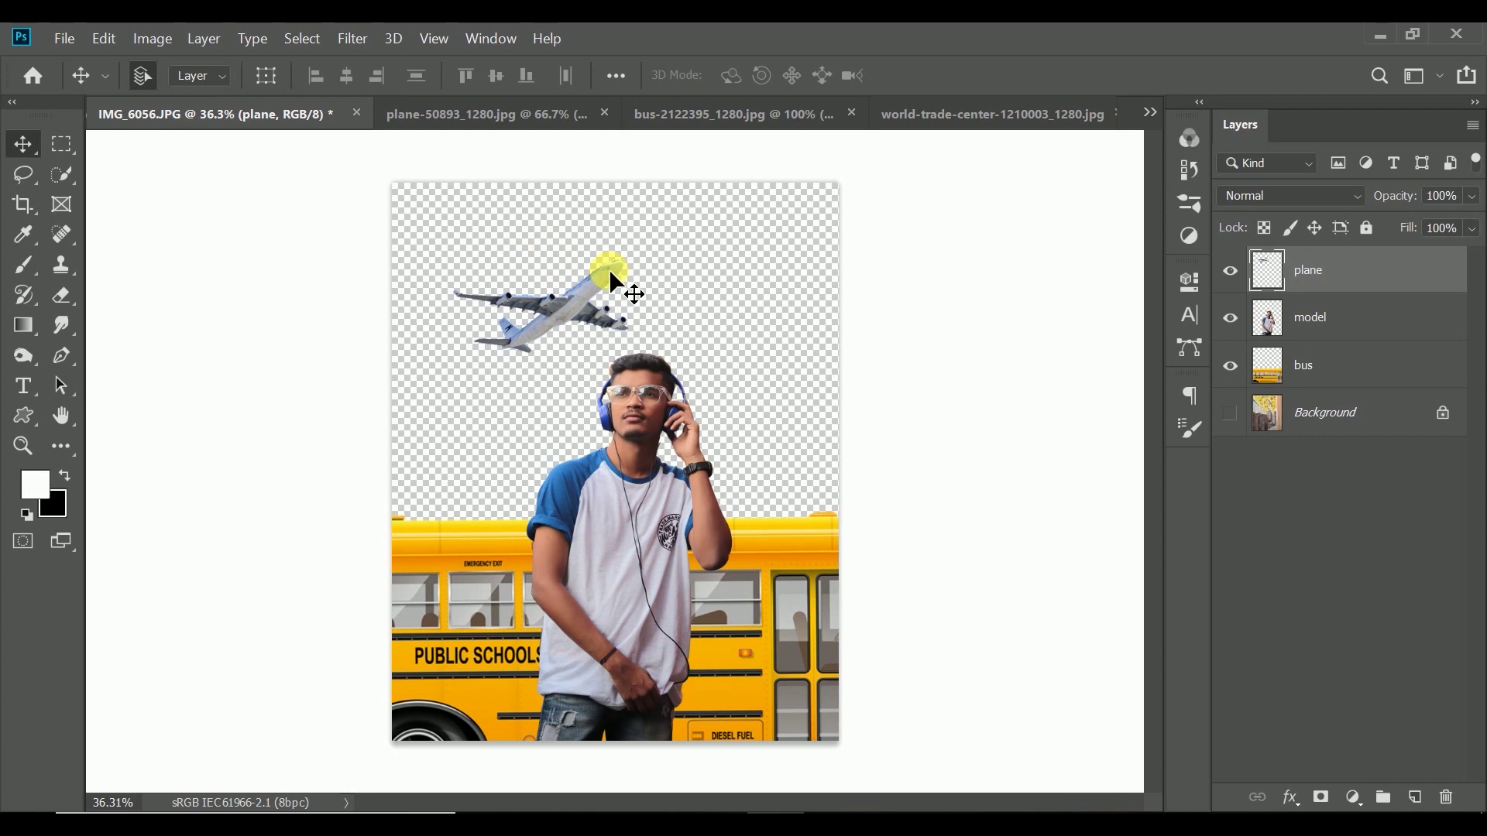
- Flip the plane horizontally, tilt it slightly, and place it in the upper left
key(ctrl+t)
right_click(595, 306)
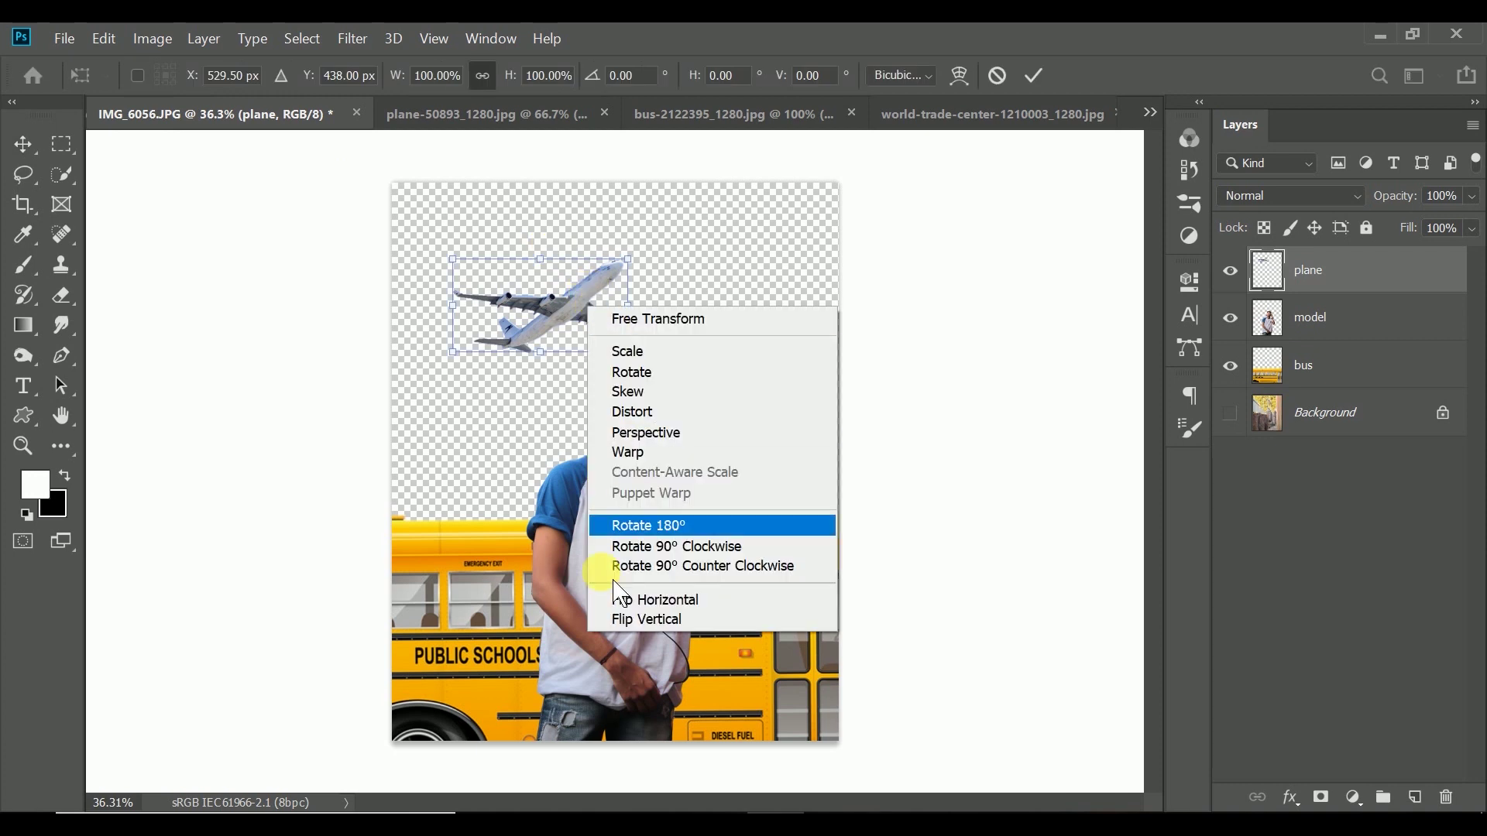
click(619, 598)
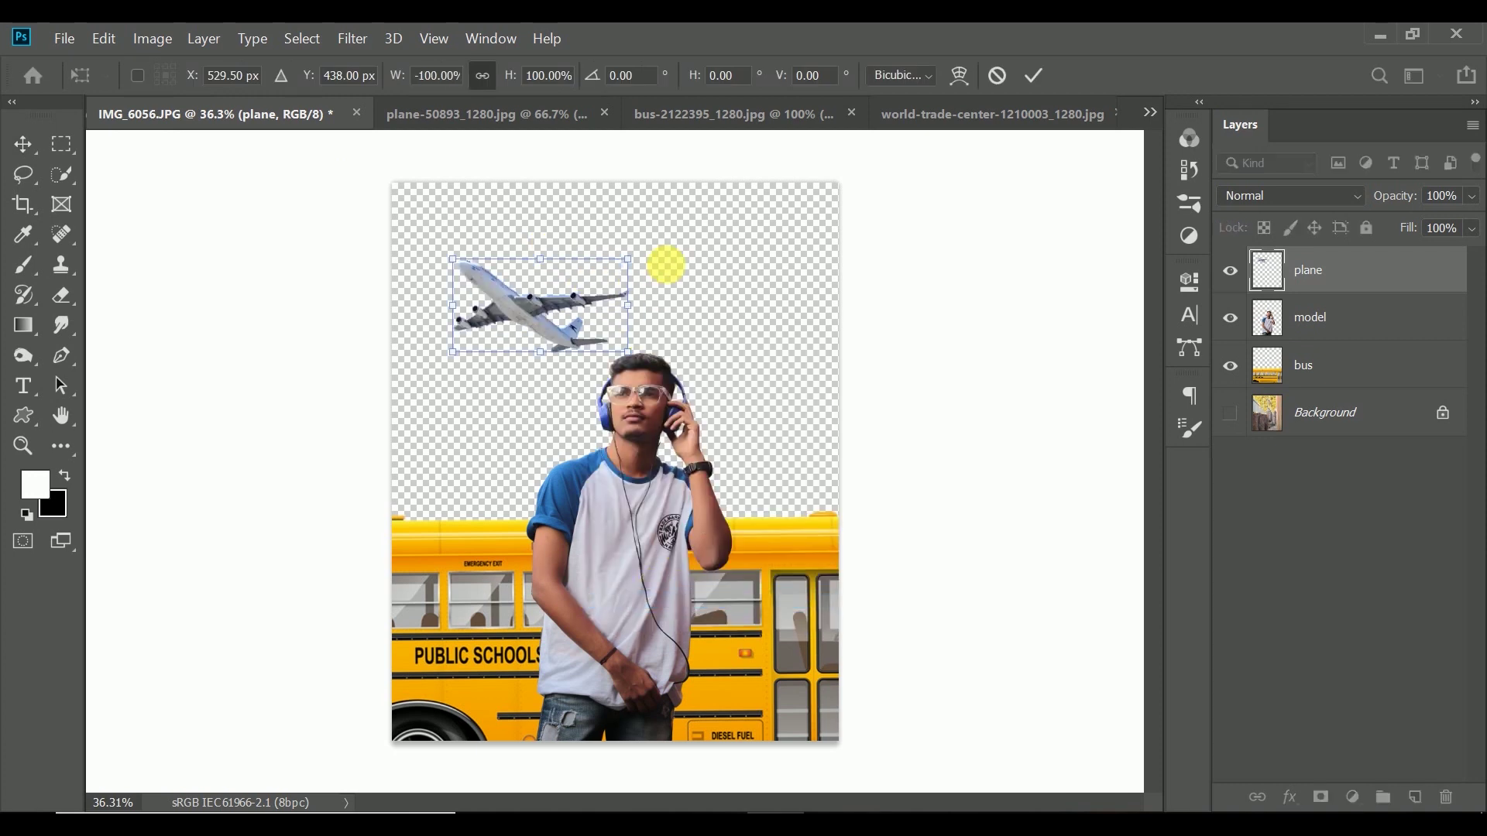
mouse_move(697, 236)
mouse_down()
mouse_move(633, 226)
mouse_move(647, 206)
mouse_move(707, 223)
mouse_up()
click(1034, 75)
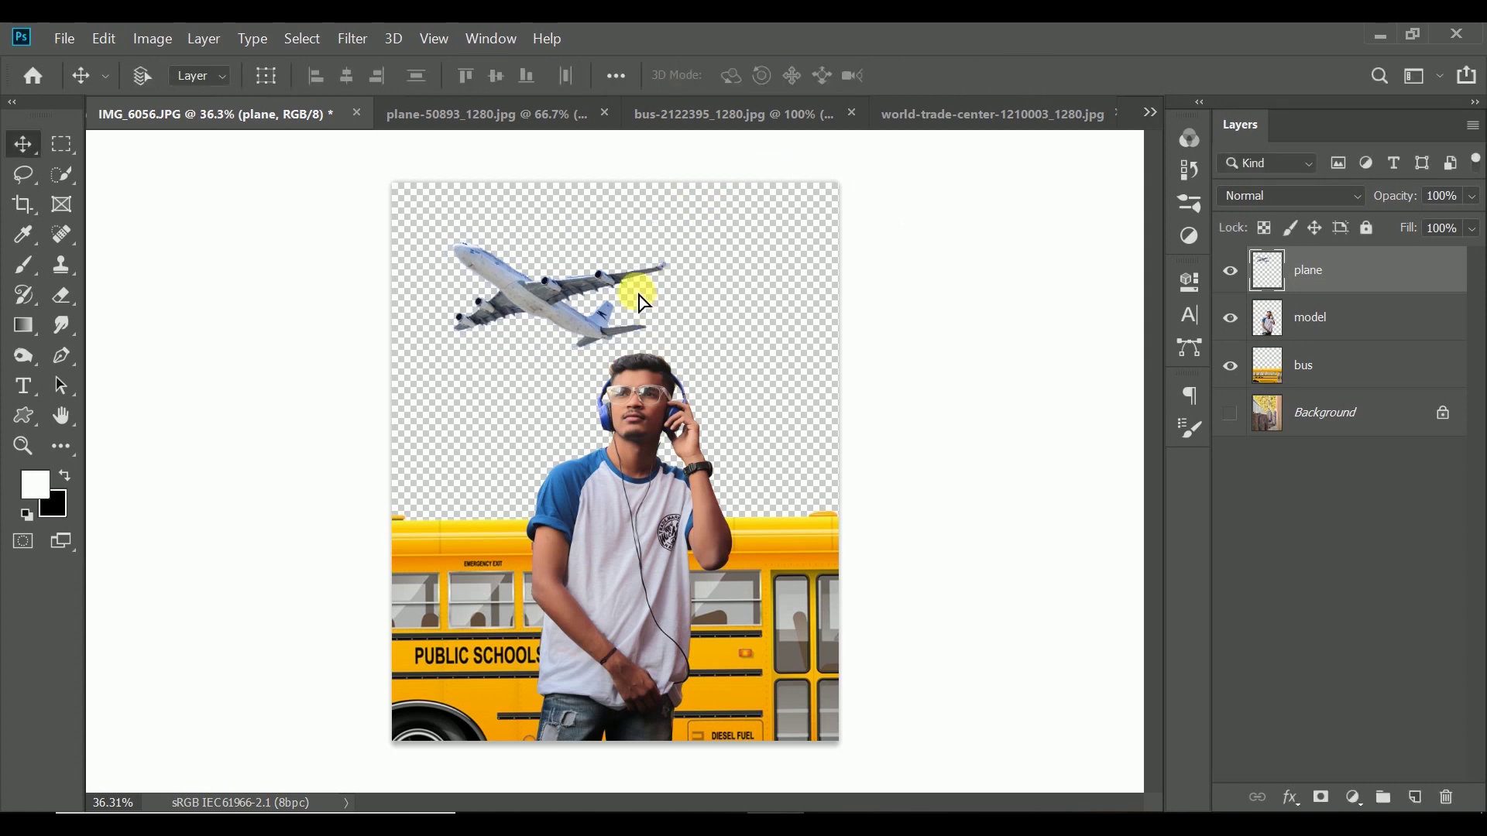
drag(642, 302, 639, 294)
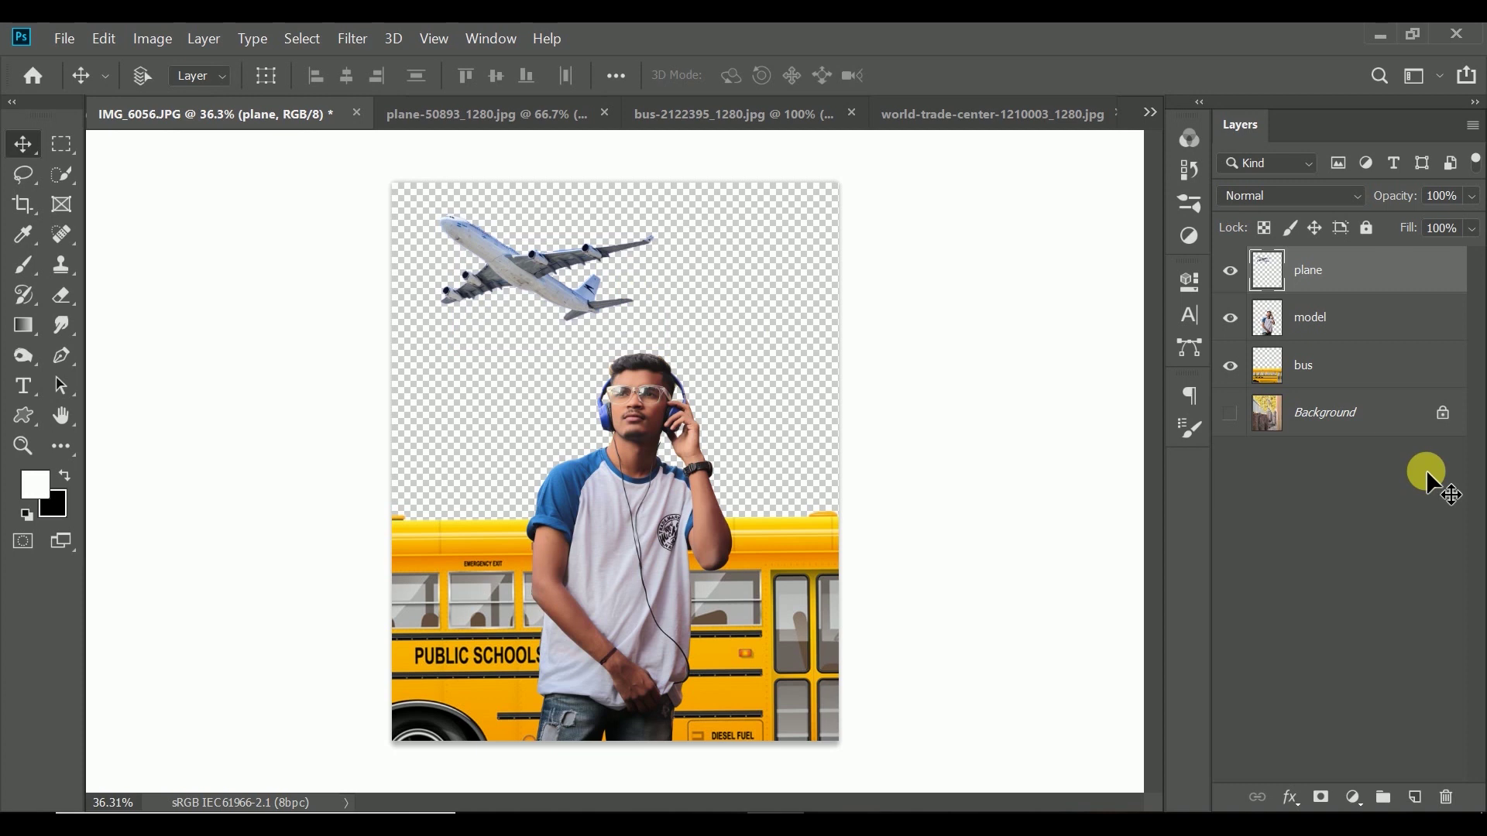
- Select the Background layer
click(1307, 423)
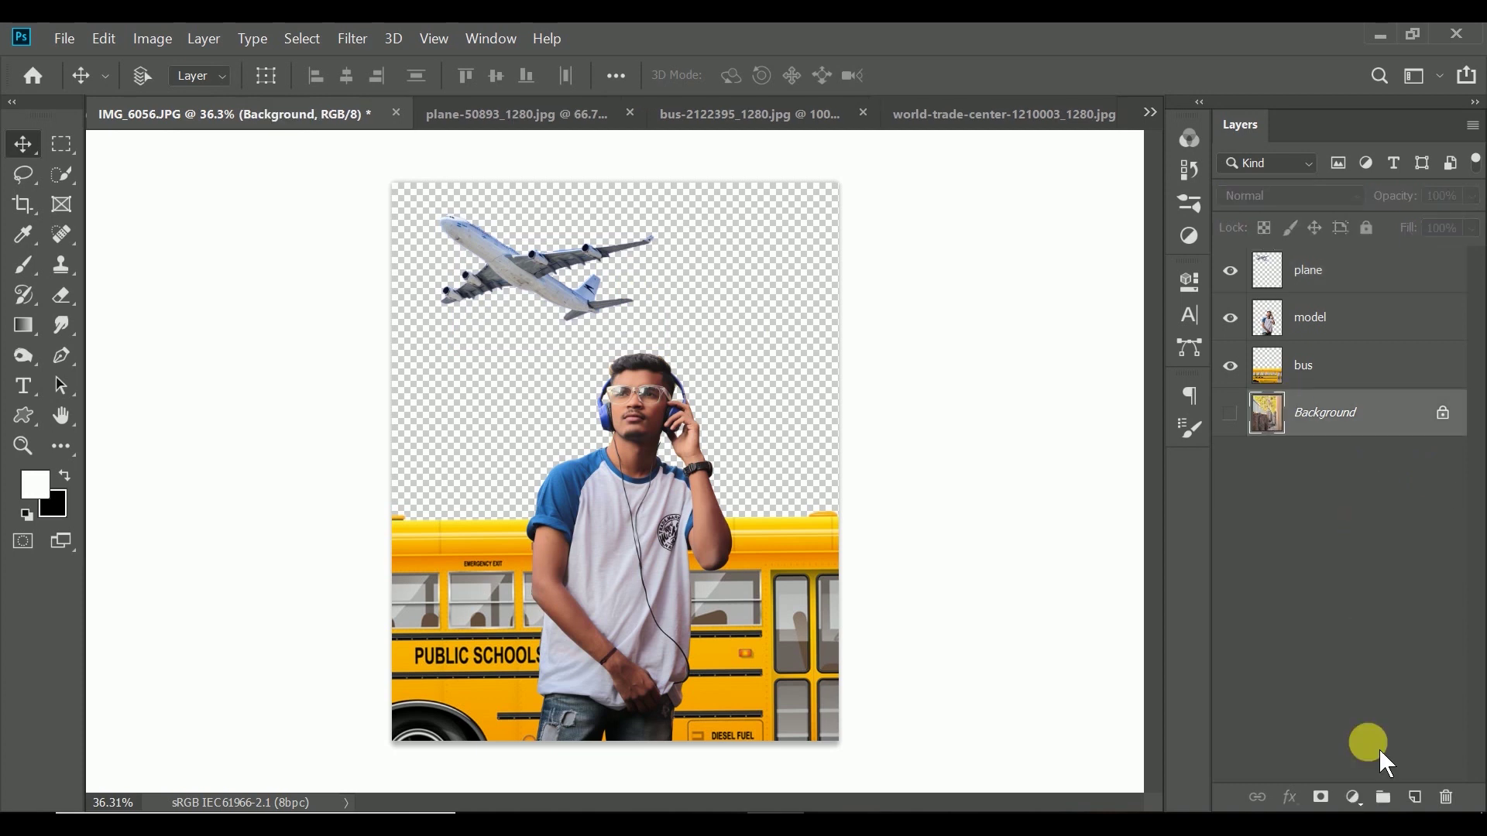
- Add a pale yellow Solid Color fill layer above Background with Screen blend mode
click(1353, 798)
click(1331, 376)
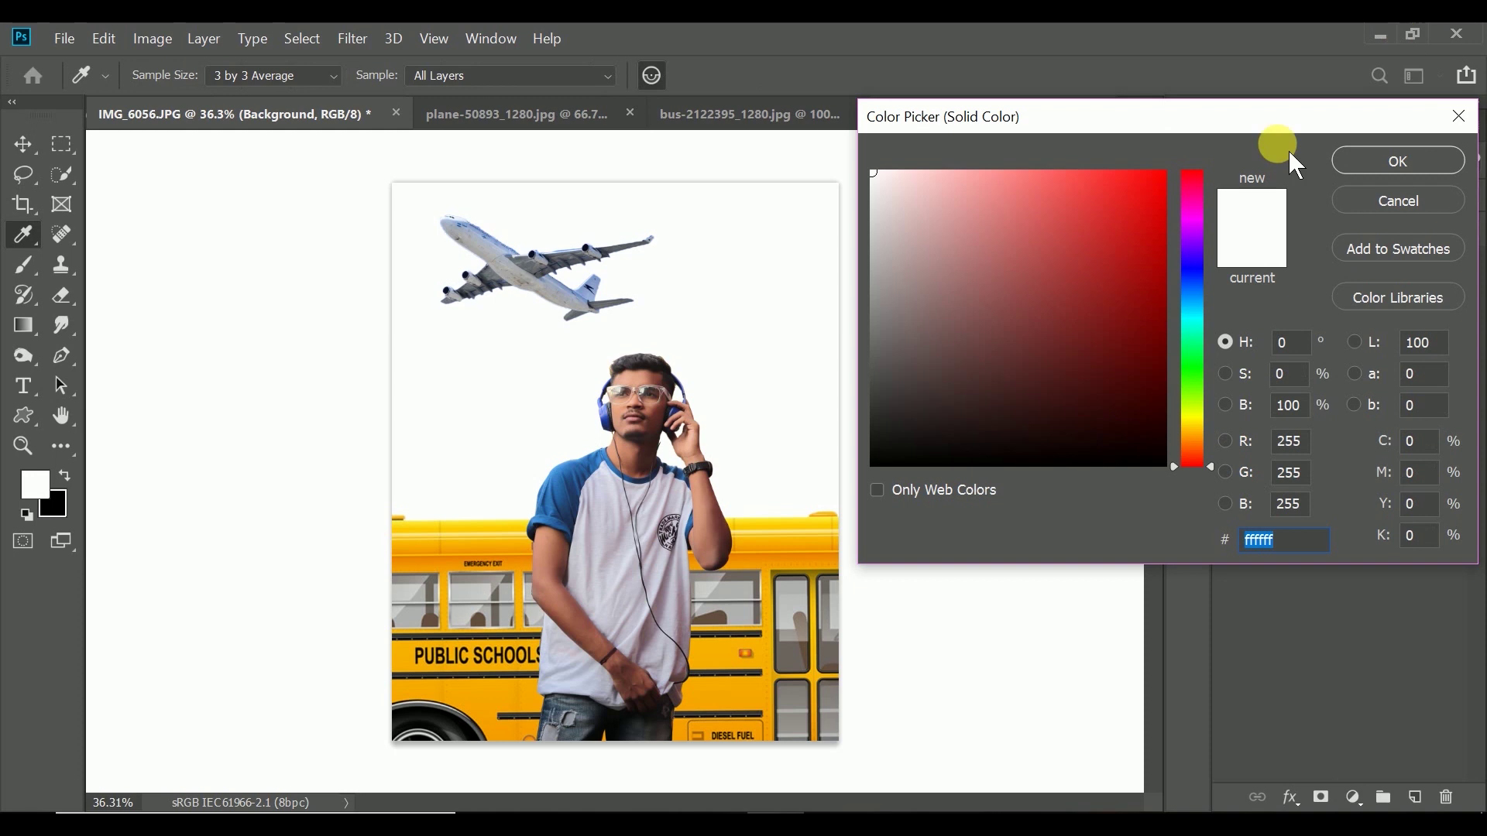
click(1192, 422)
mouse_move(873, 172)
mouse_down()
mouse_move(913, 197)
mouse_move(883, 172)
mouse_up()
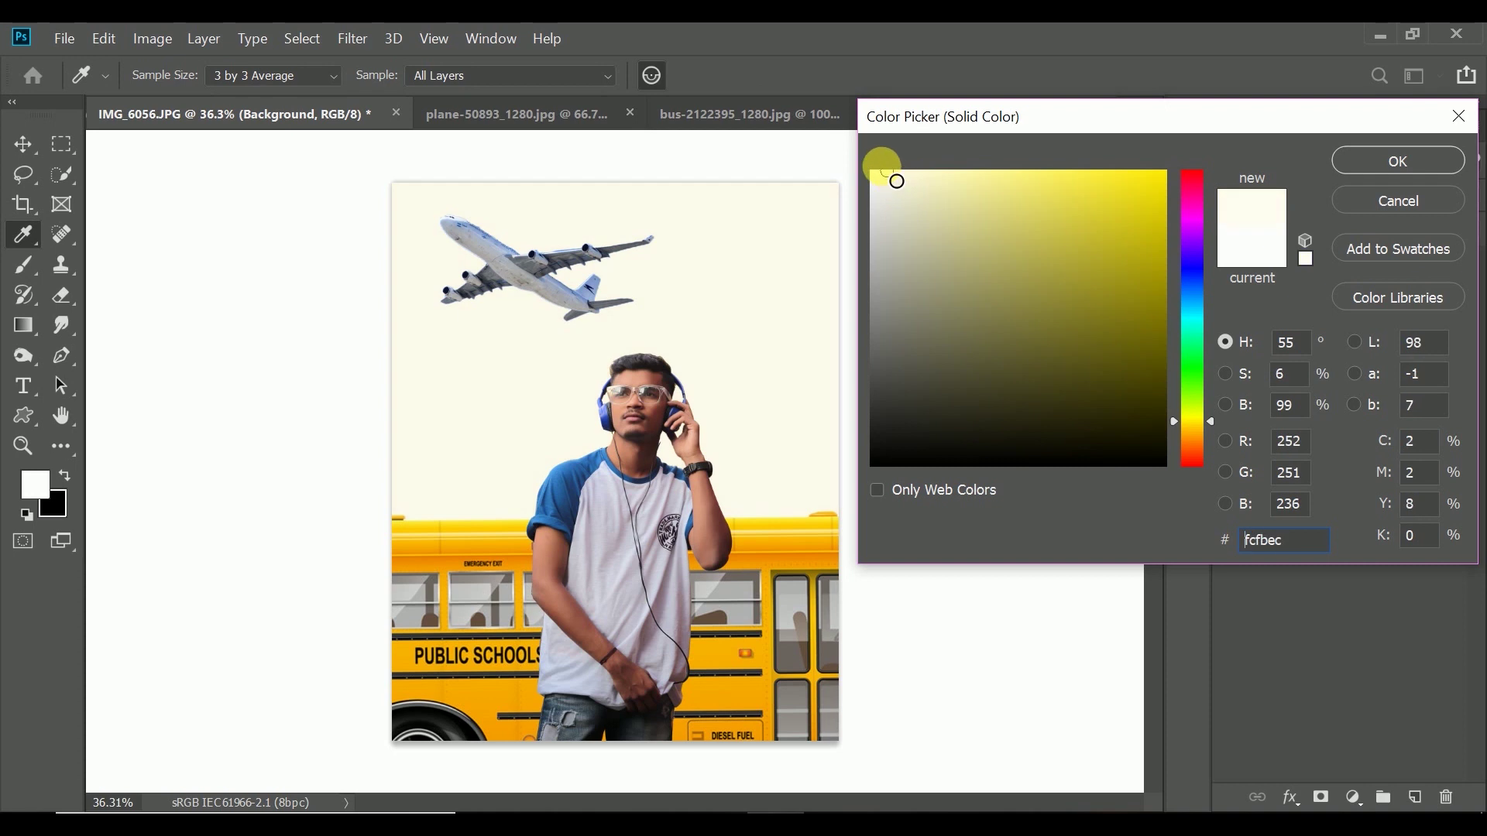
click(1394, 170)
click(1289, 201)
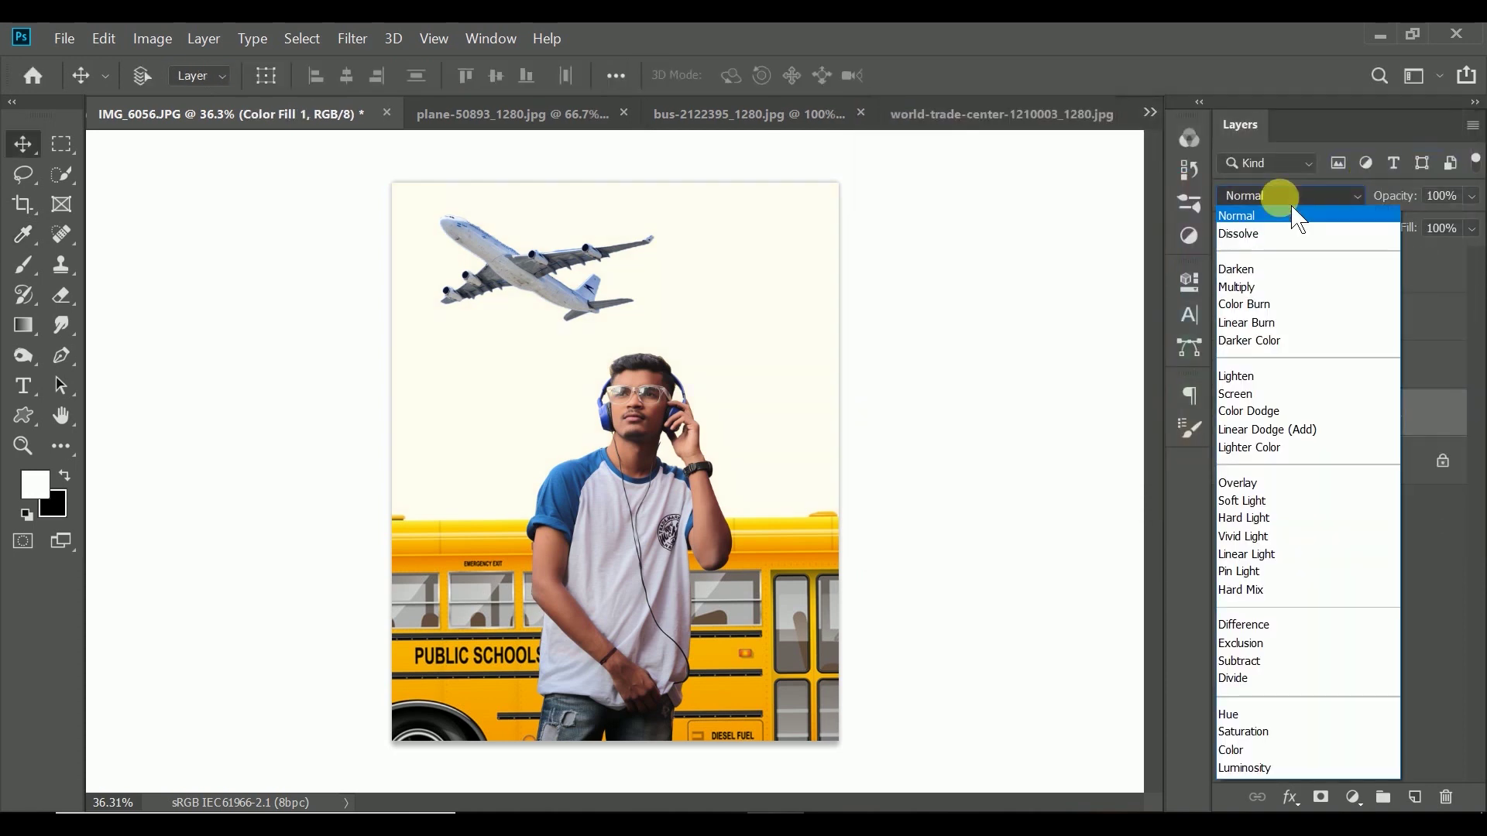
click(1248, 396)
click(1252, 395)
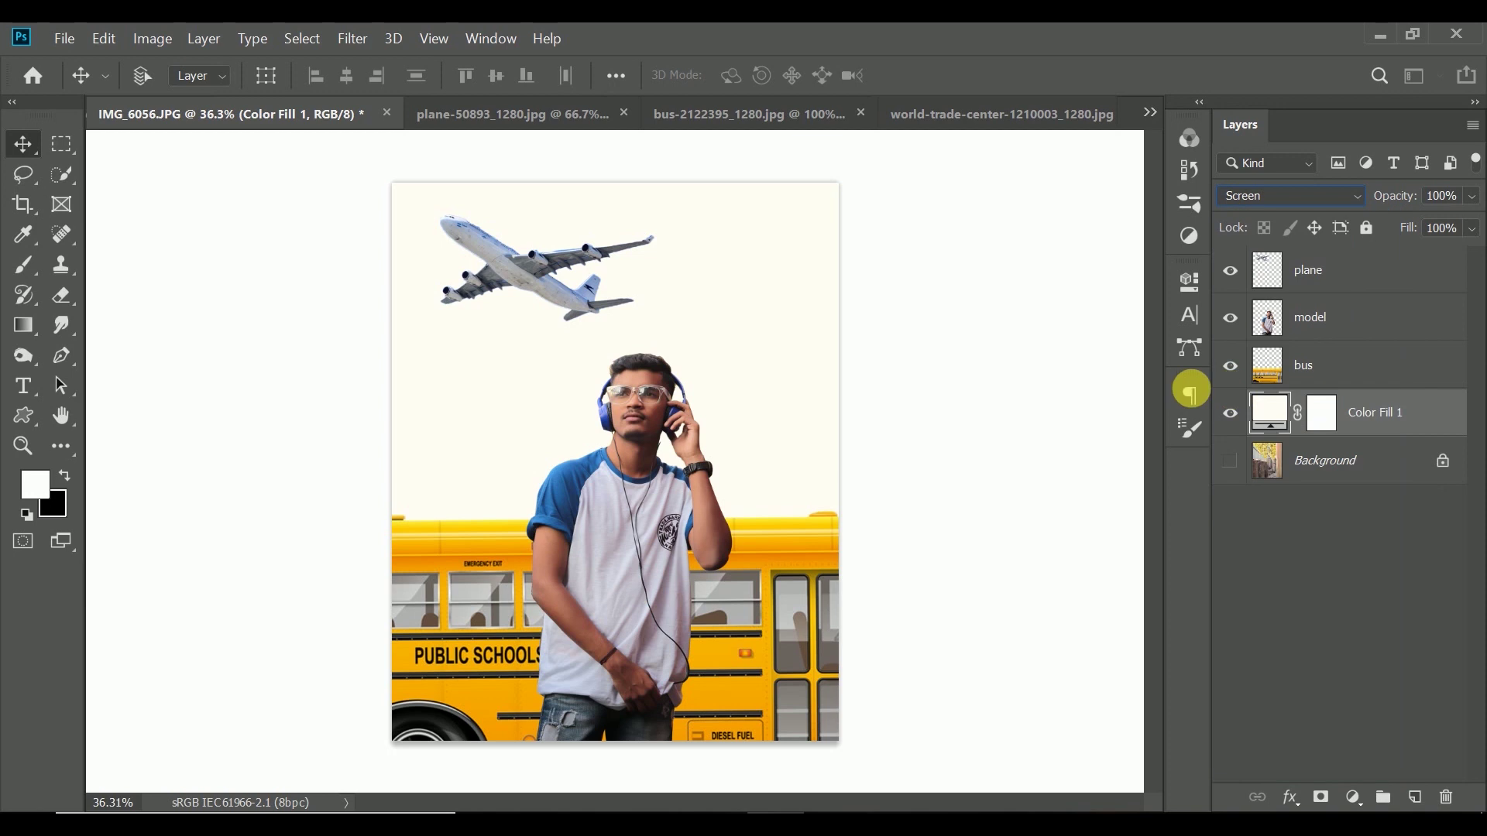
- Rasterize the colour fill layer and rename it SKY
click(149, 40)
mouse_move(186, 91)
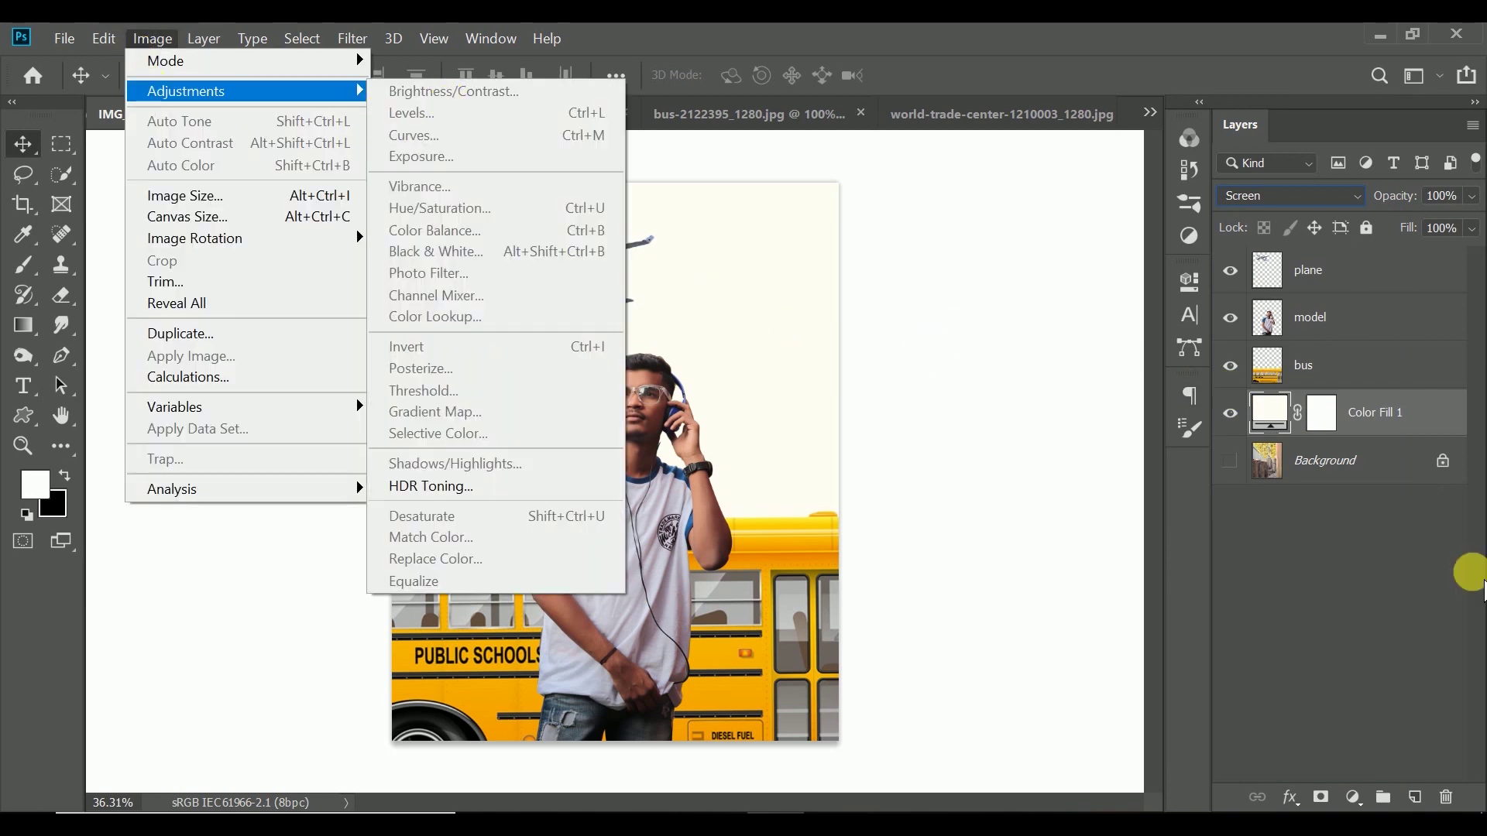
click(1303, 426)
click(1311, 415)
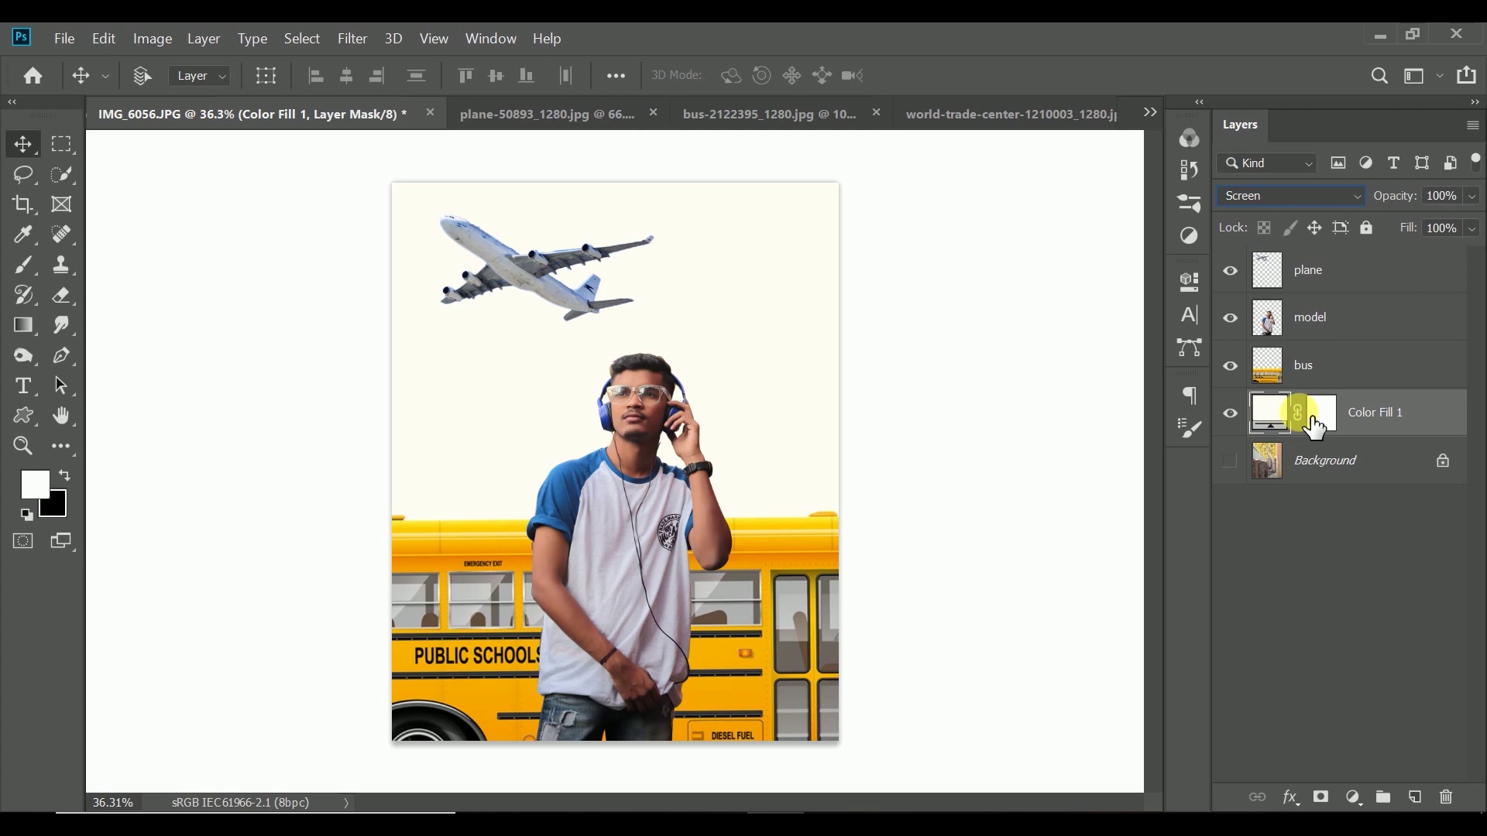
right_click(1378, 415)
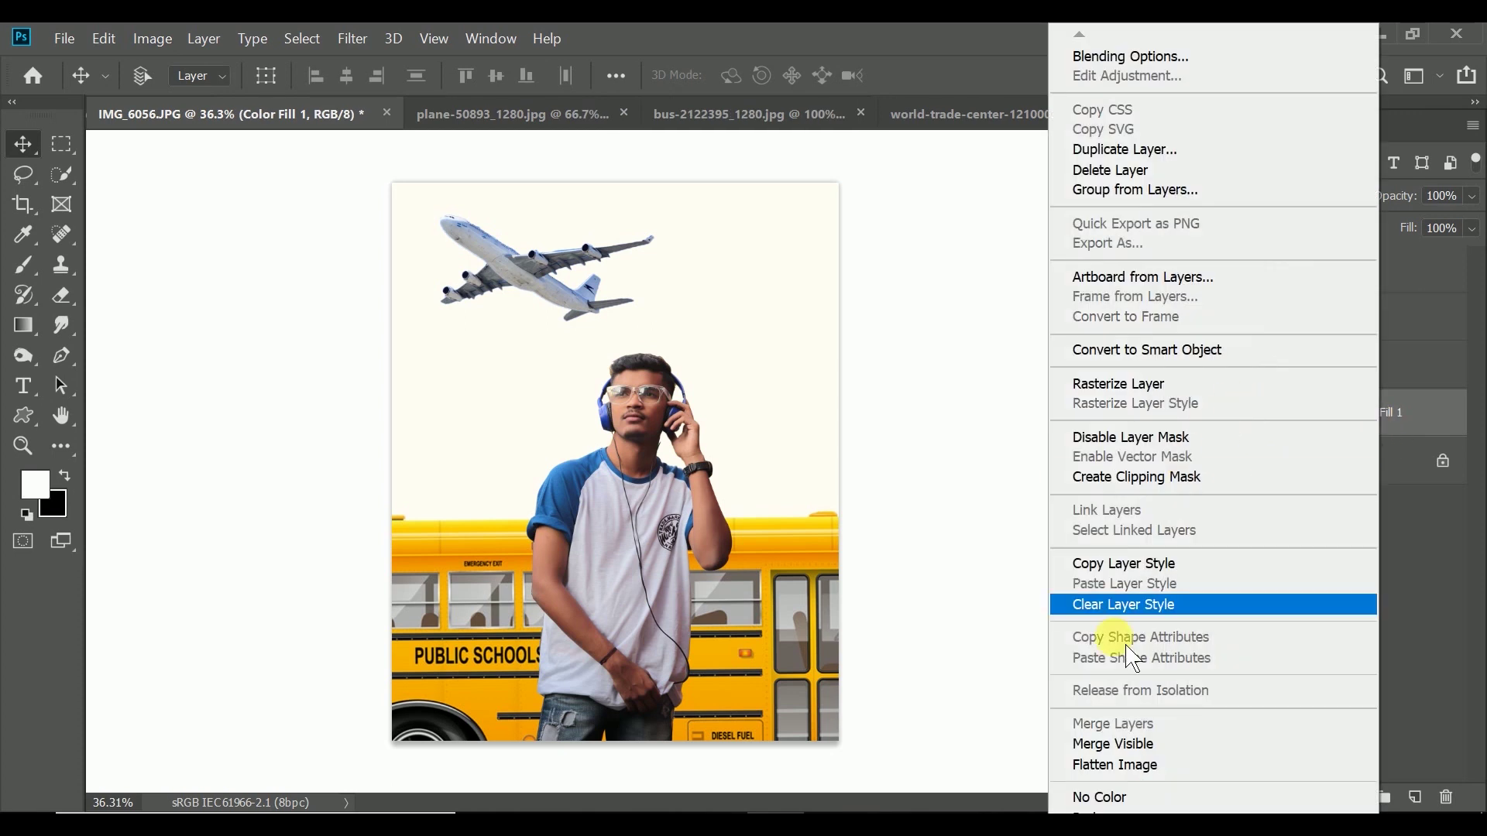
click(1119, 385)
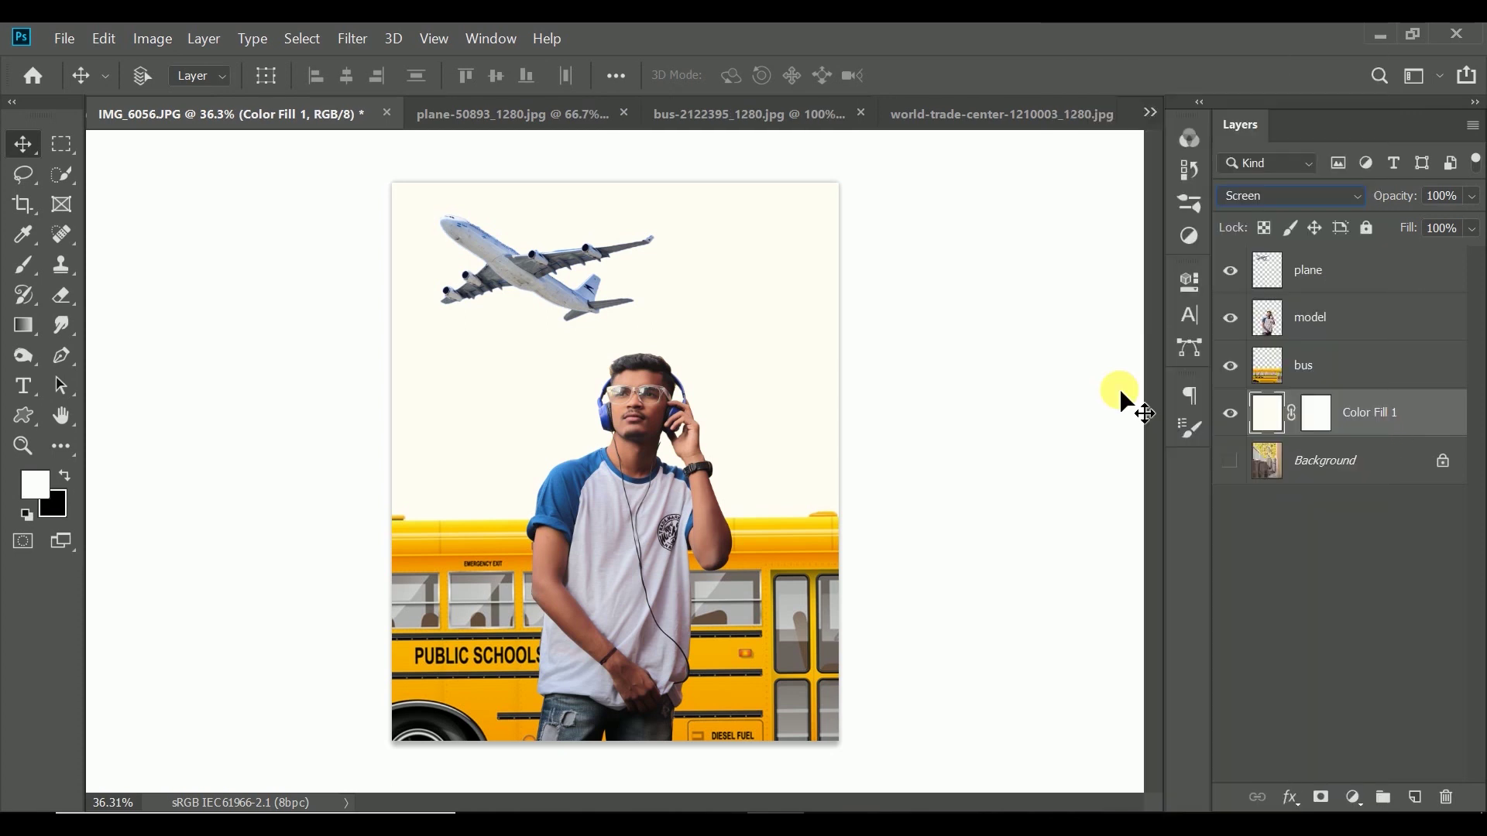
double_click(1384, 414)
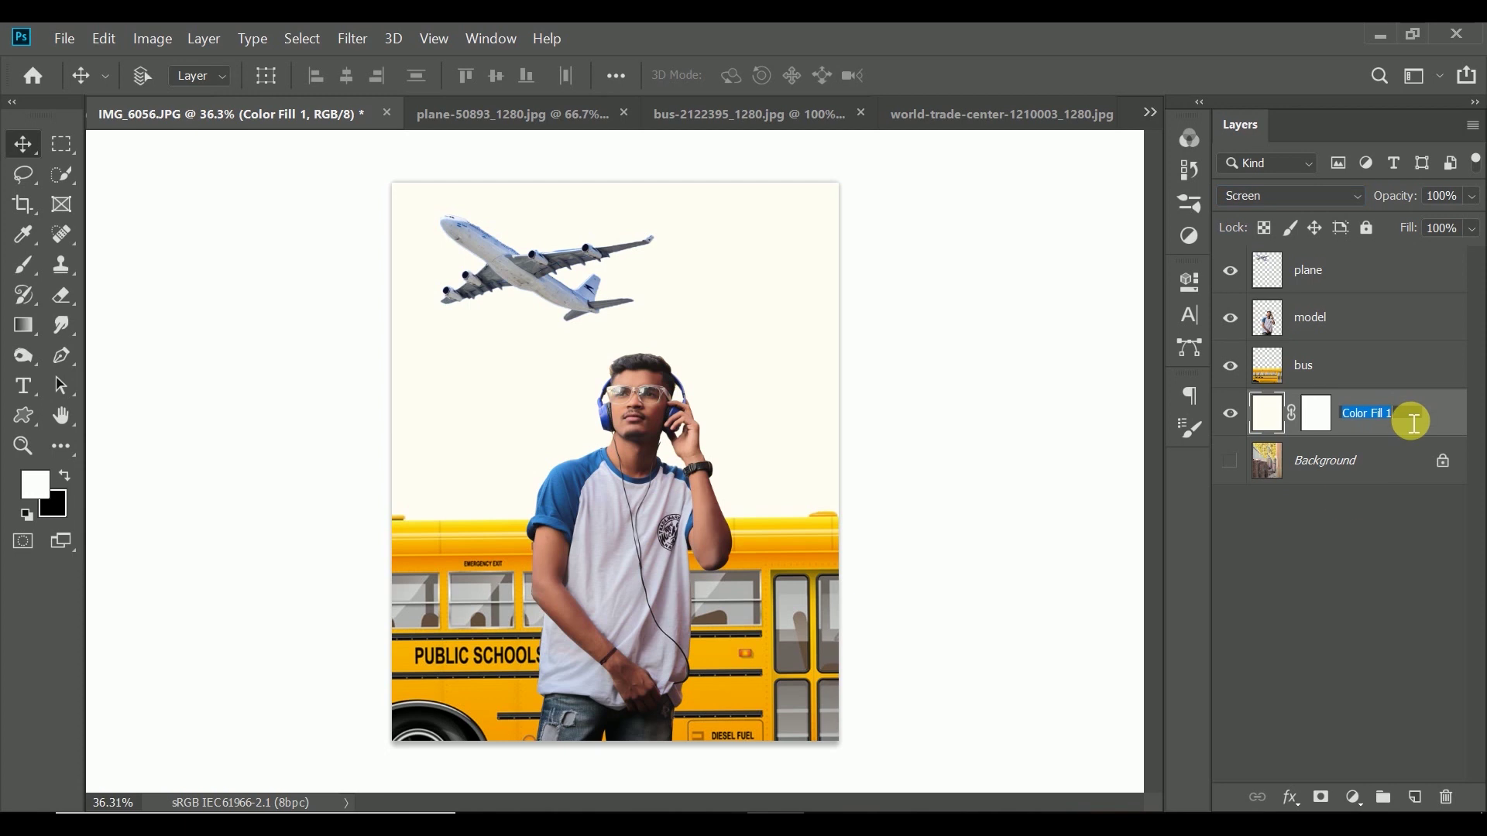
text(SKY)
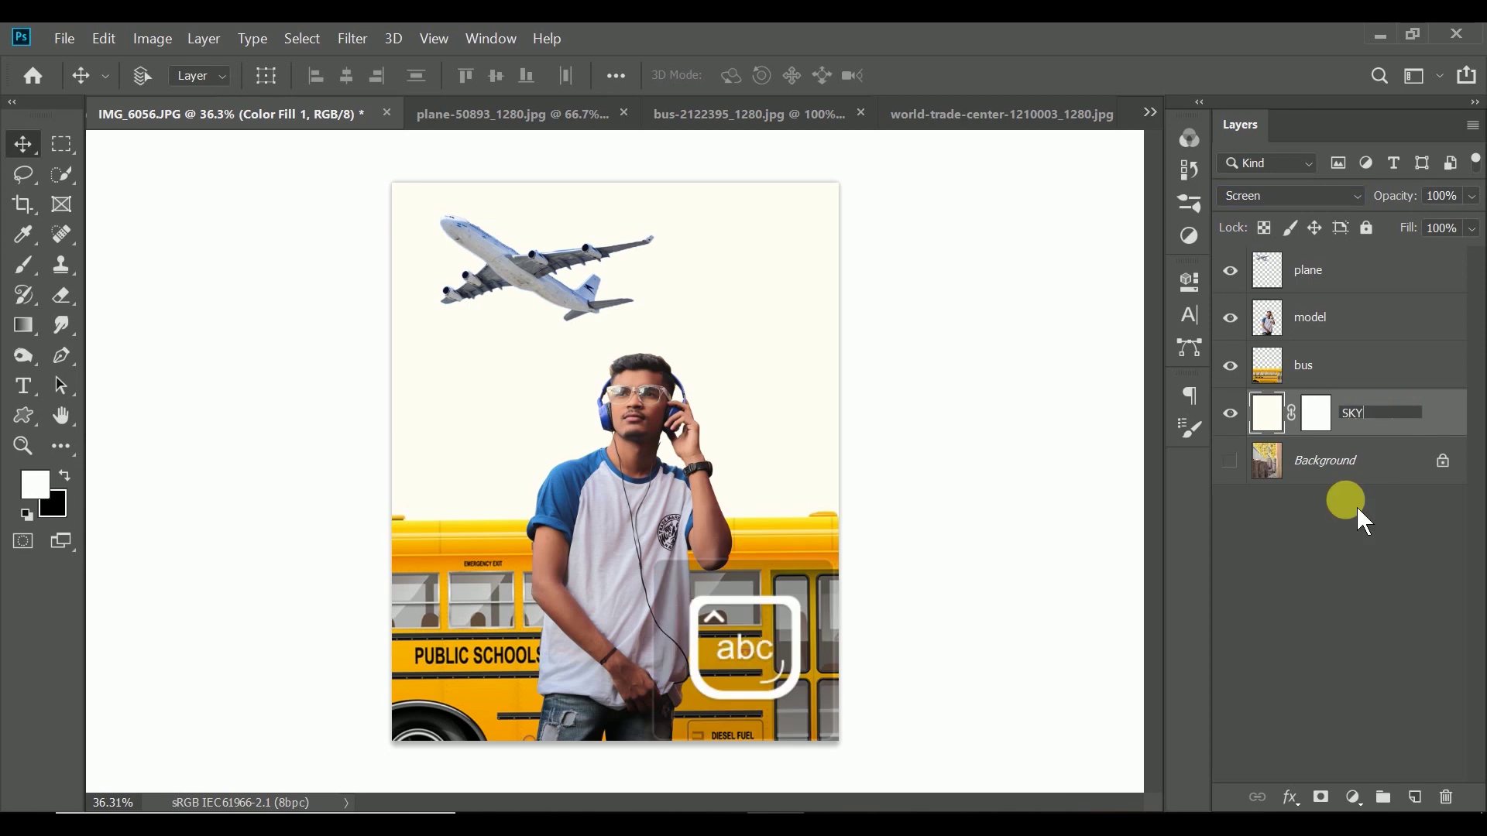
click(1364, 523)
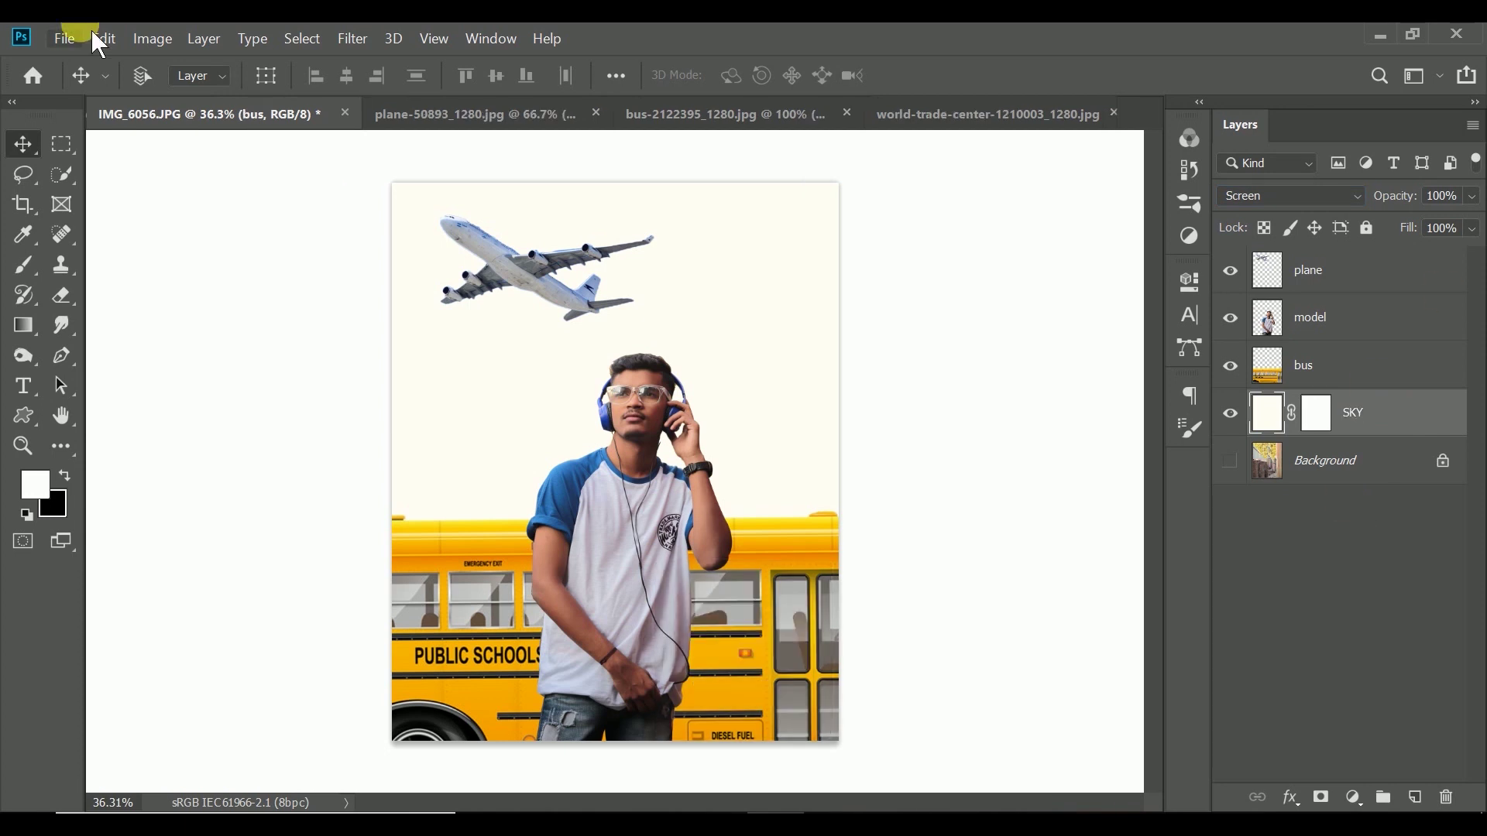
- Apply Brightness/Contrast to the SKY layer: brightness 31, contrast slightly raised
click(166, 39)
mouse_move(186, 90)
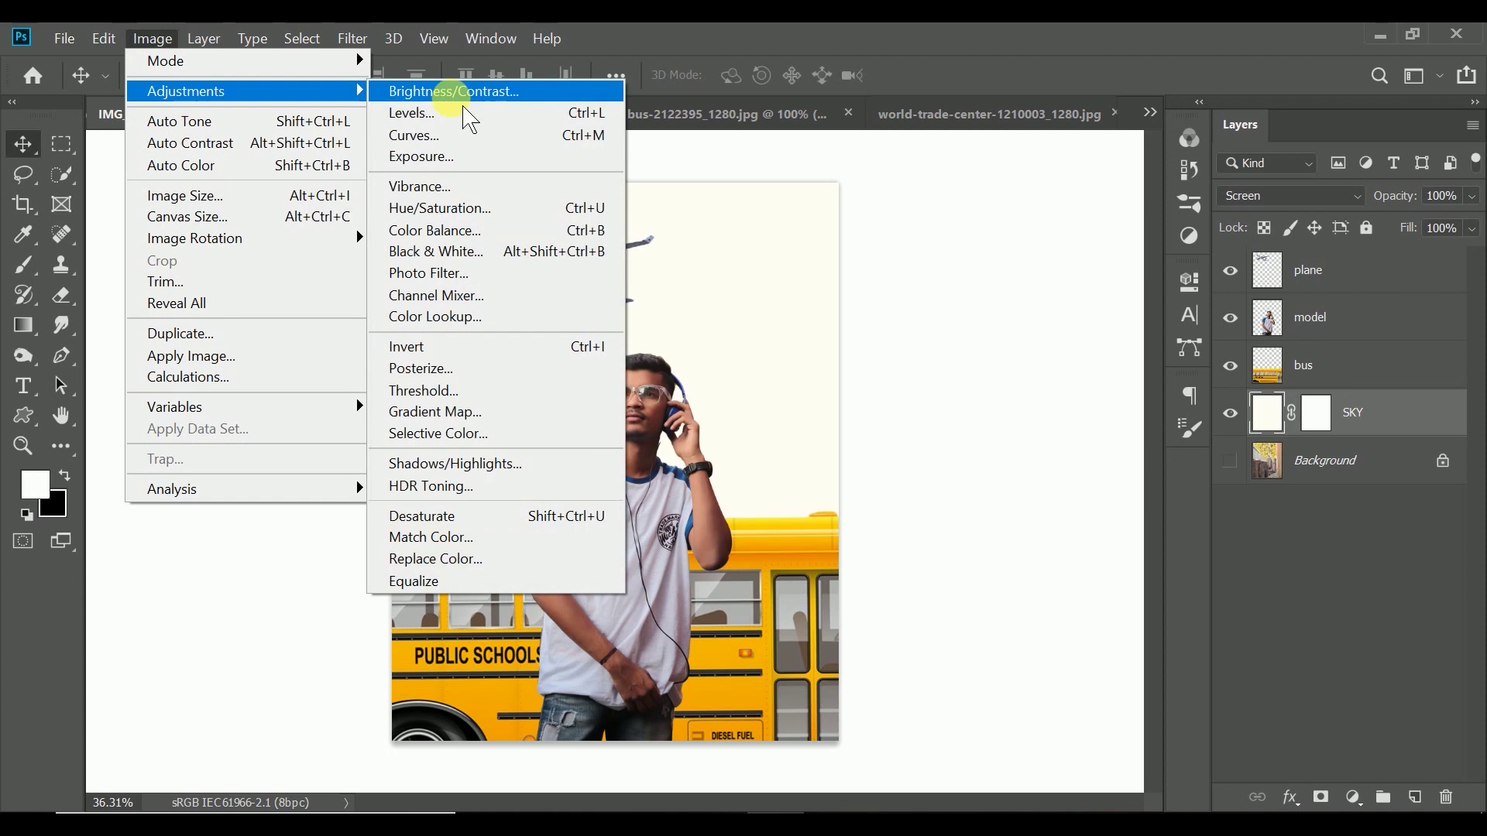
click(464, 93)
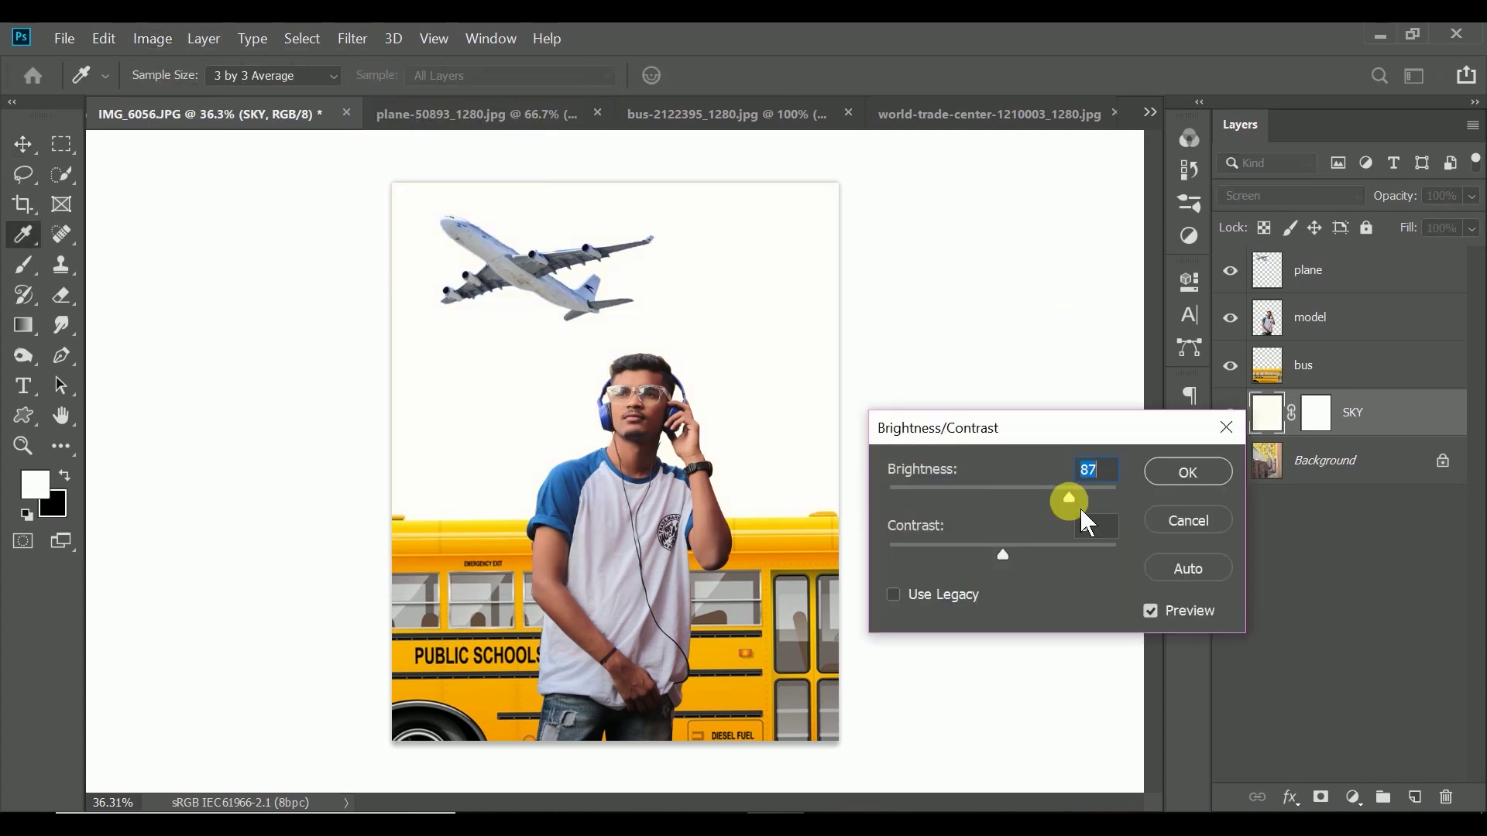
drag(1048, 511, 1039, 503)
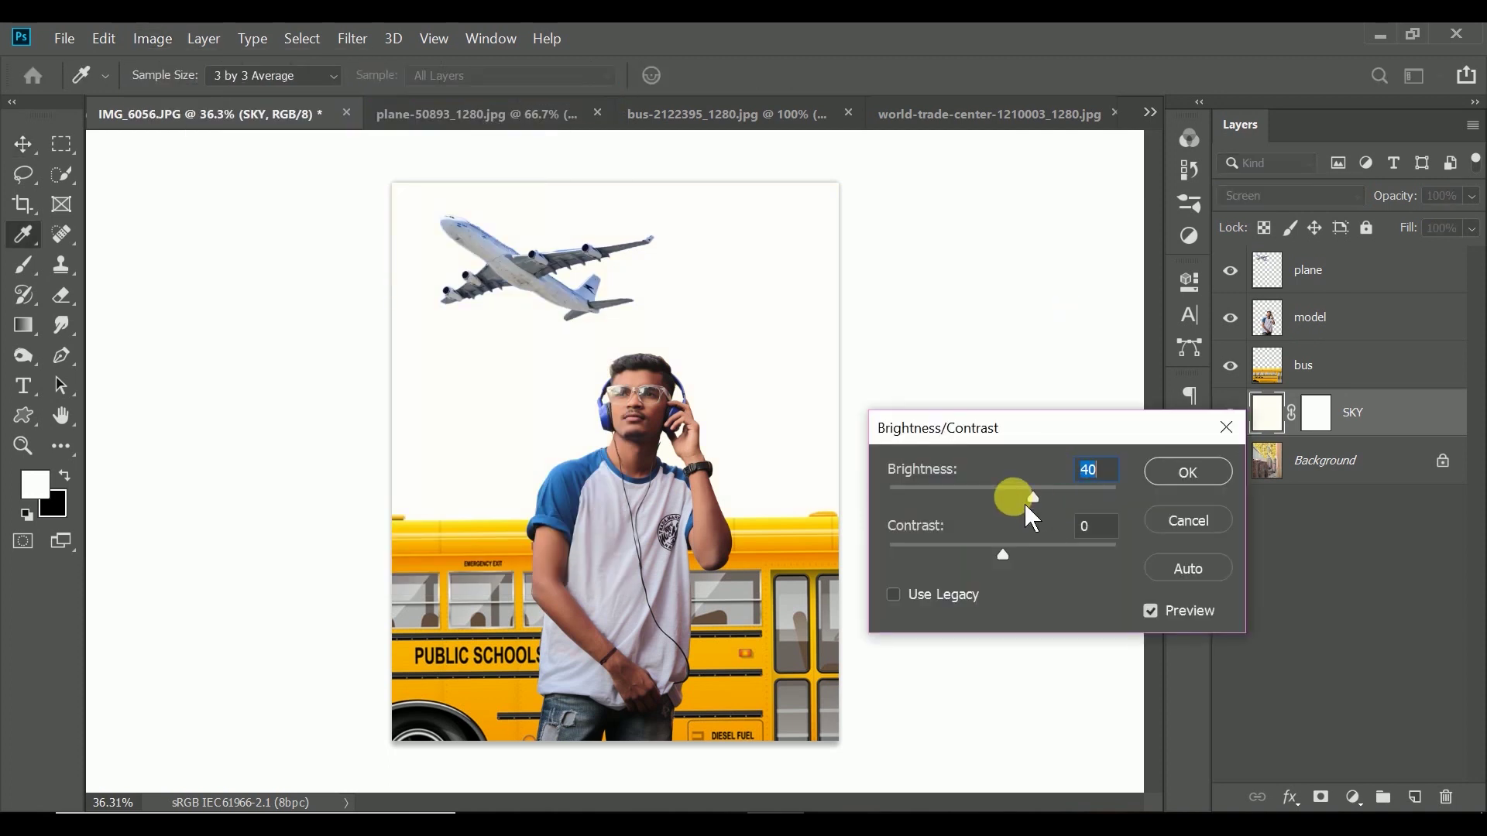
mouse_move(1003, 553)
mouse_down()
mouse_move(1052, 542)
mouse_move(960, 570)
mouse_up()
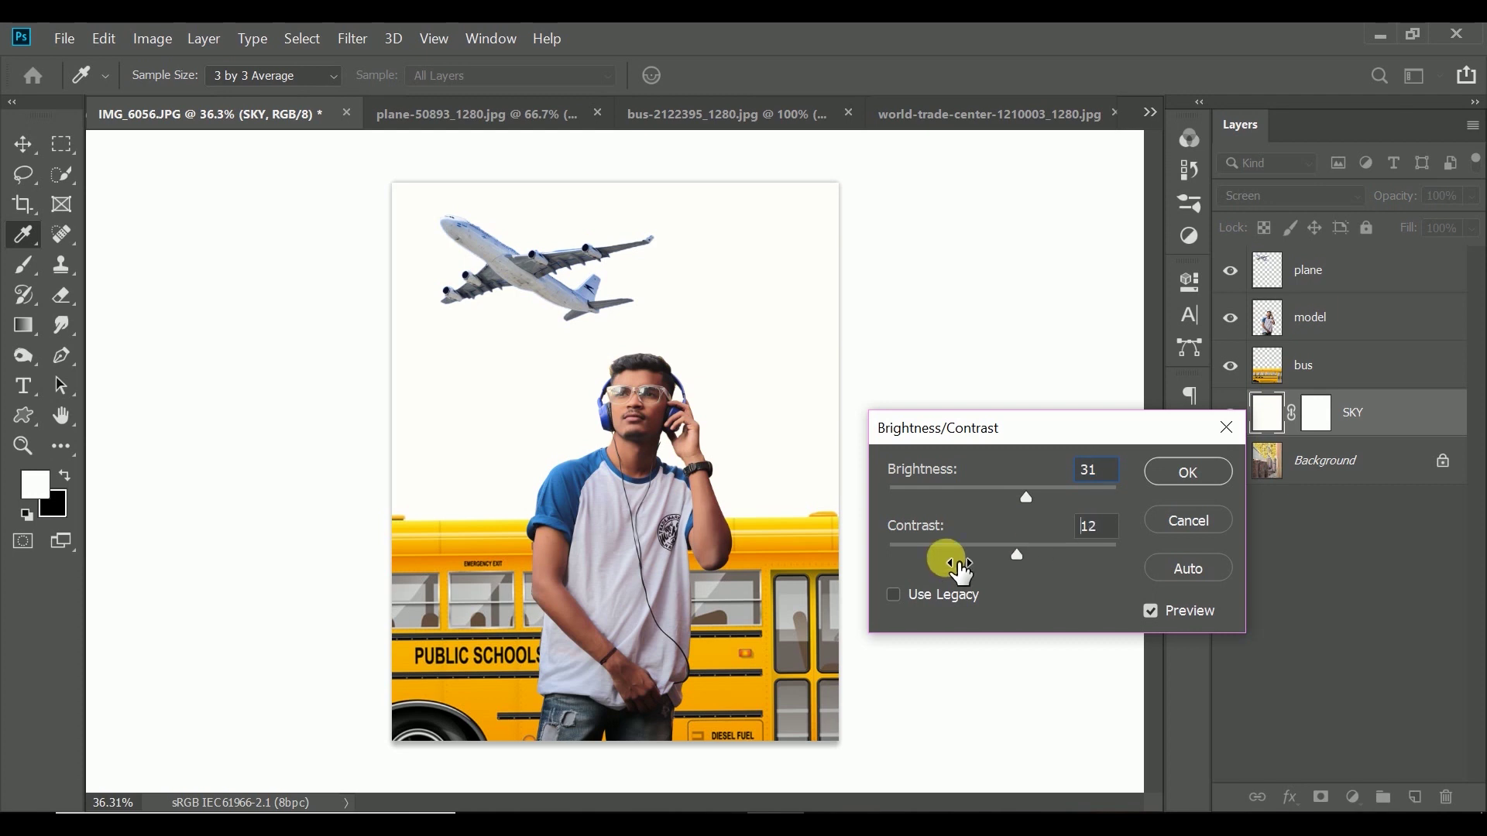
click(1223, 477)
key(v)
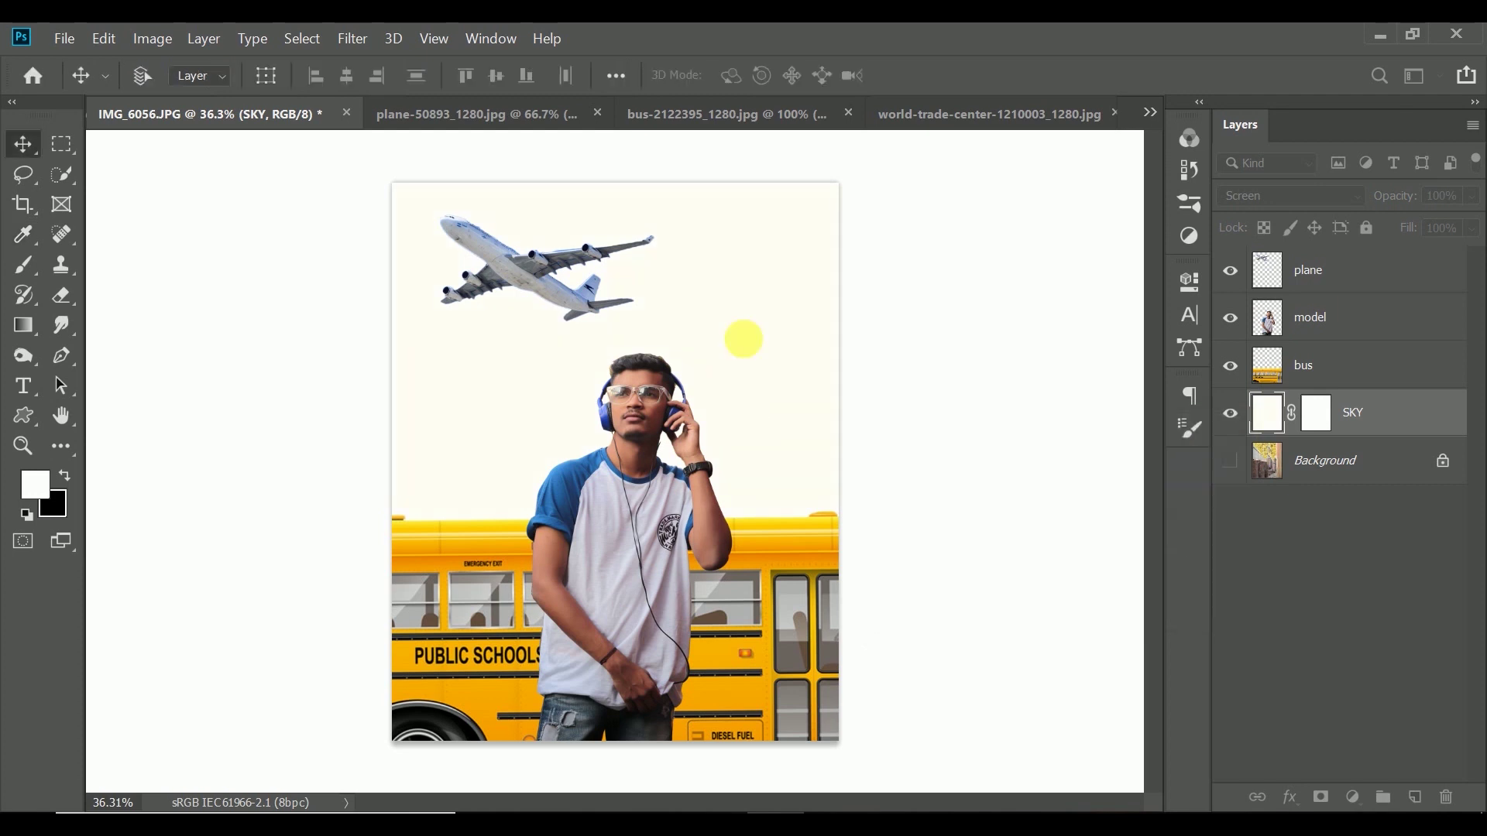
- Apply Levels to SKY, raising output black to 122 and brightening the midtones
click(151, 29)
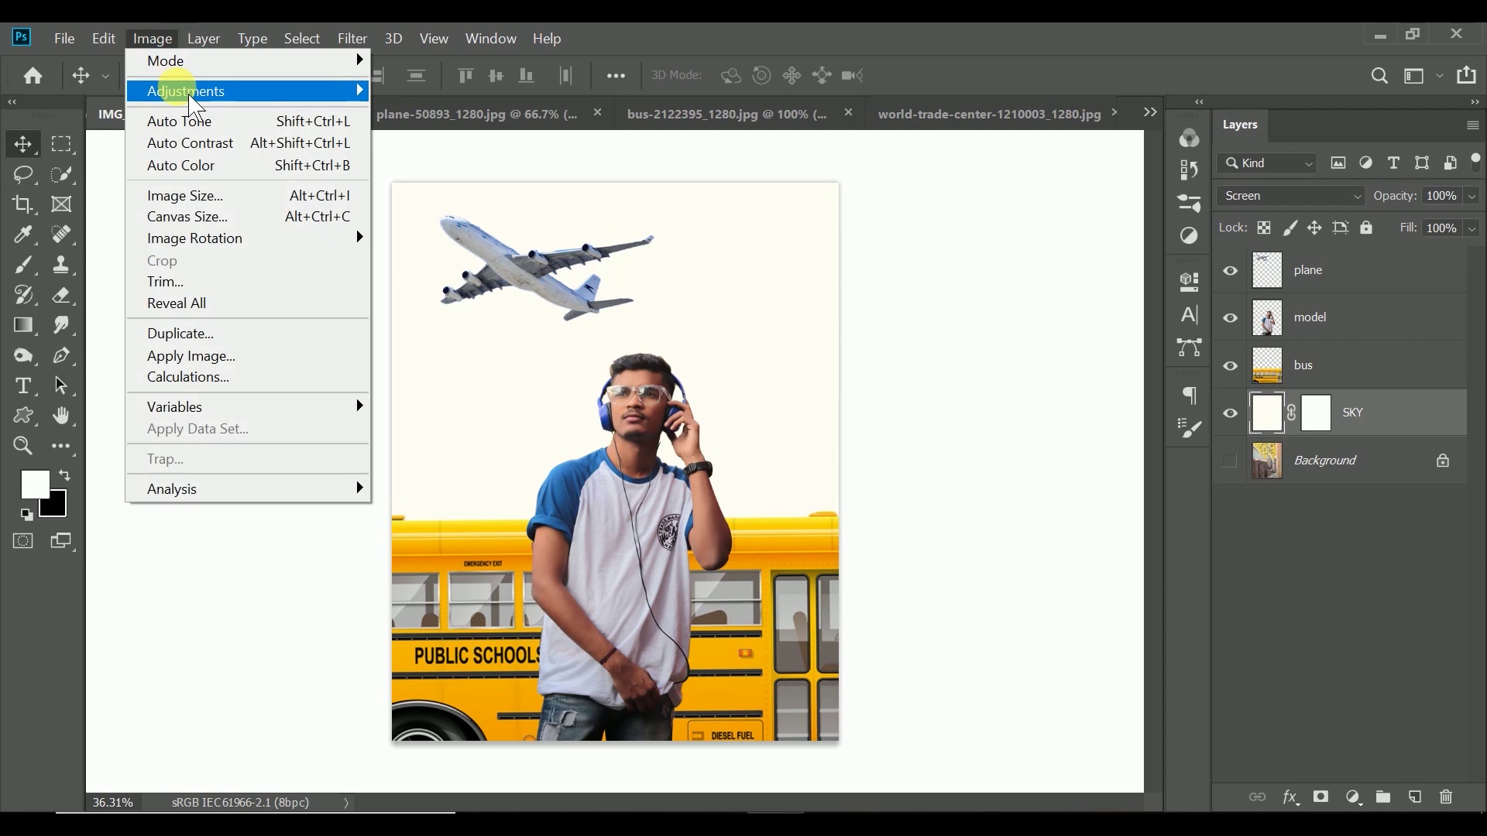
click(500, 124)
click(966, 423)
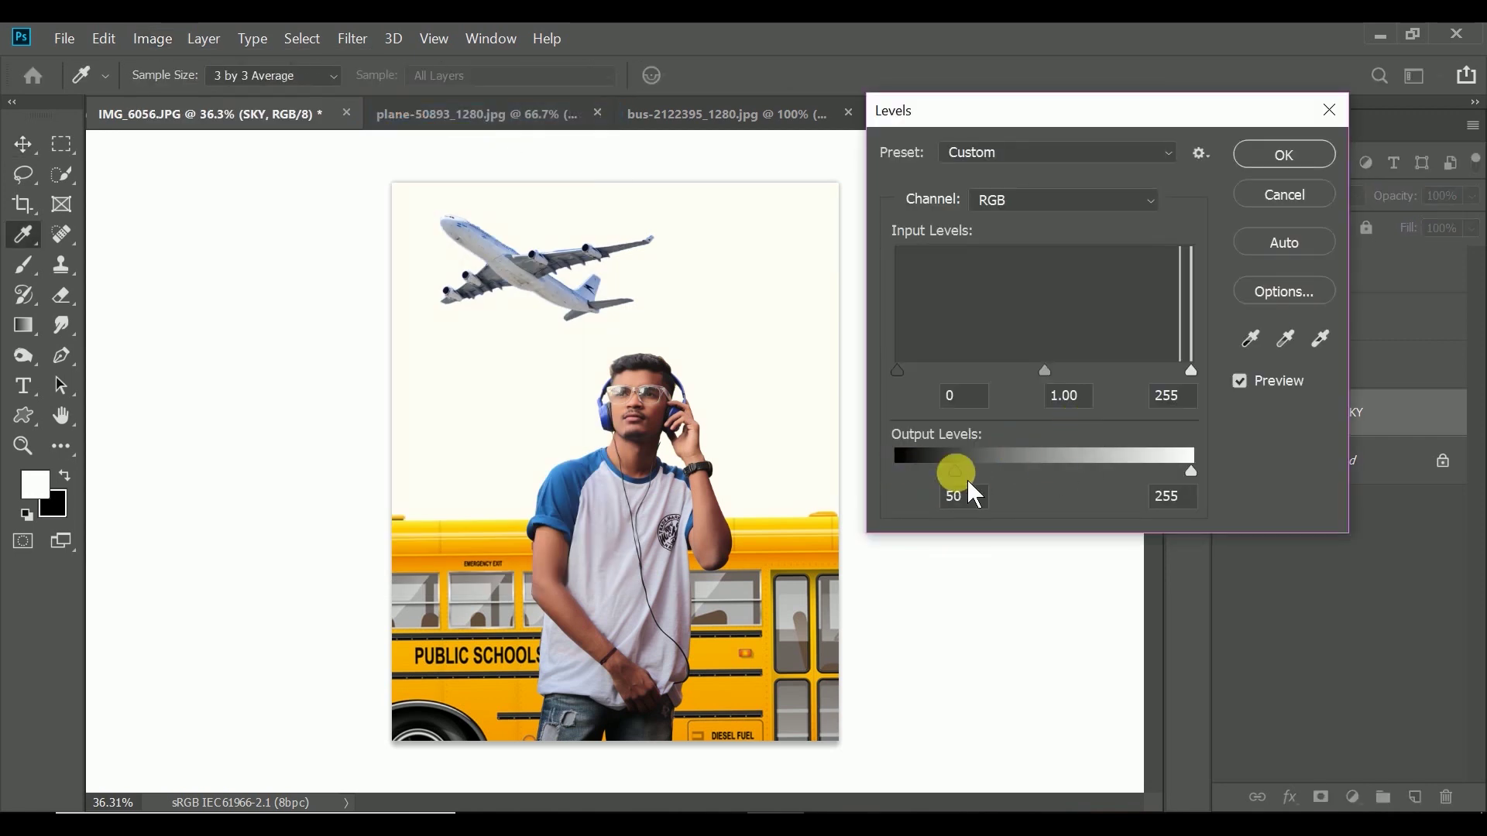
drag(1016, 487, 1047, 489)
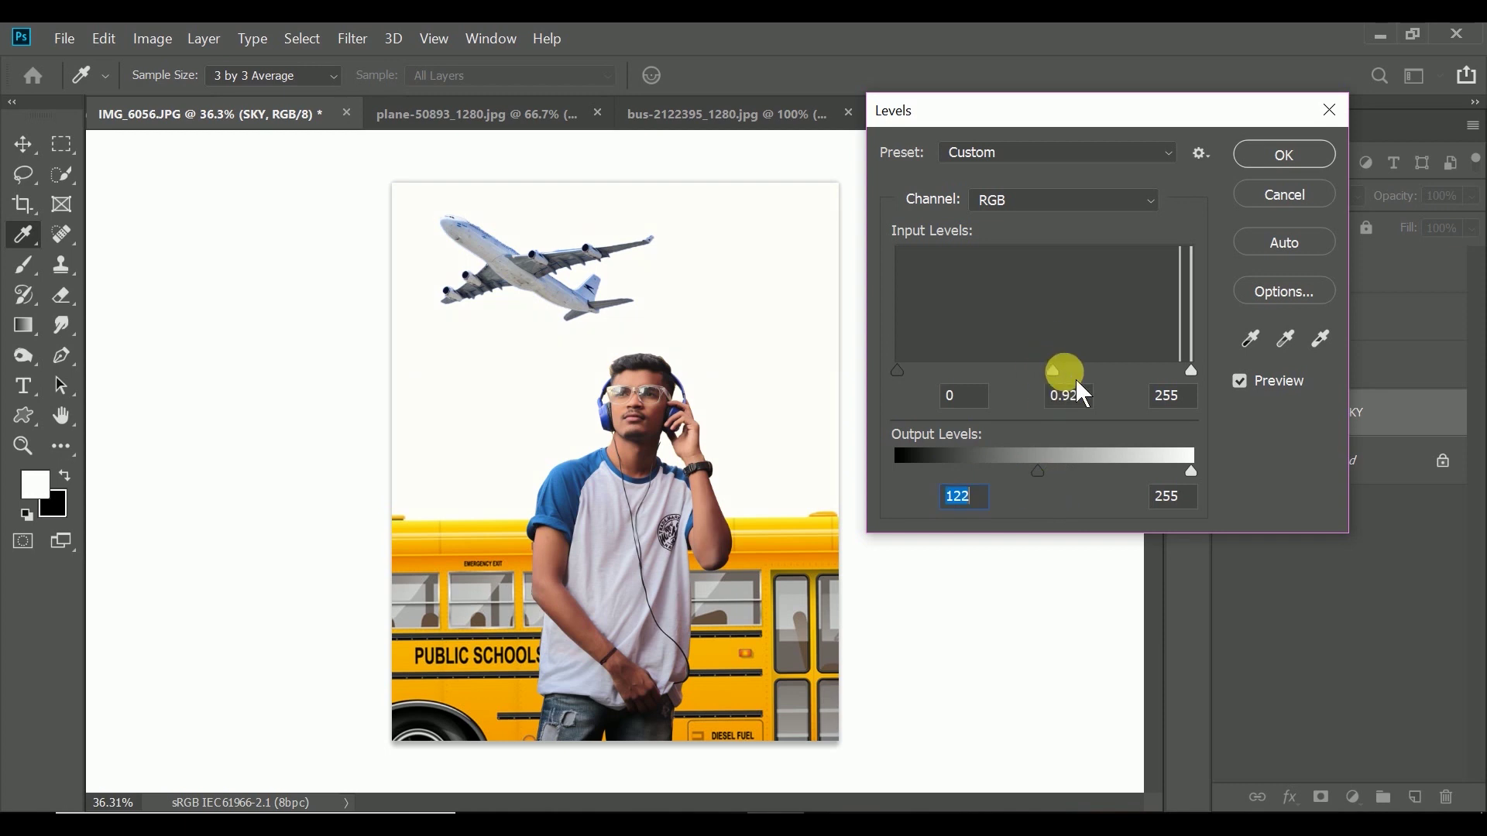
mouse_move(1076, 381)
mouse_down()
mouse_move(1123, 384)
mouse_move(922, 365)
mouse_move(1020, 368)
mouse_up()
click(1285, 152)
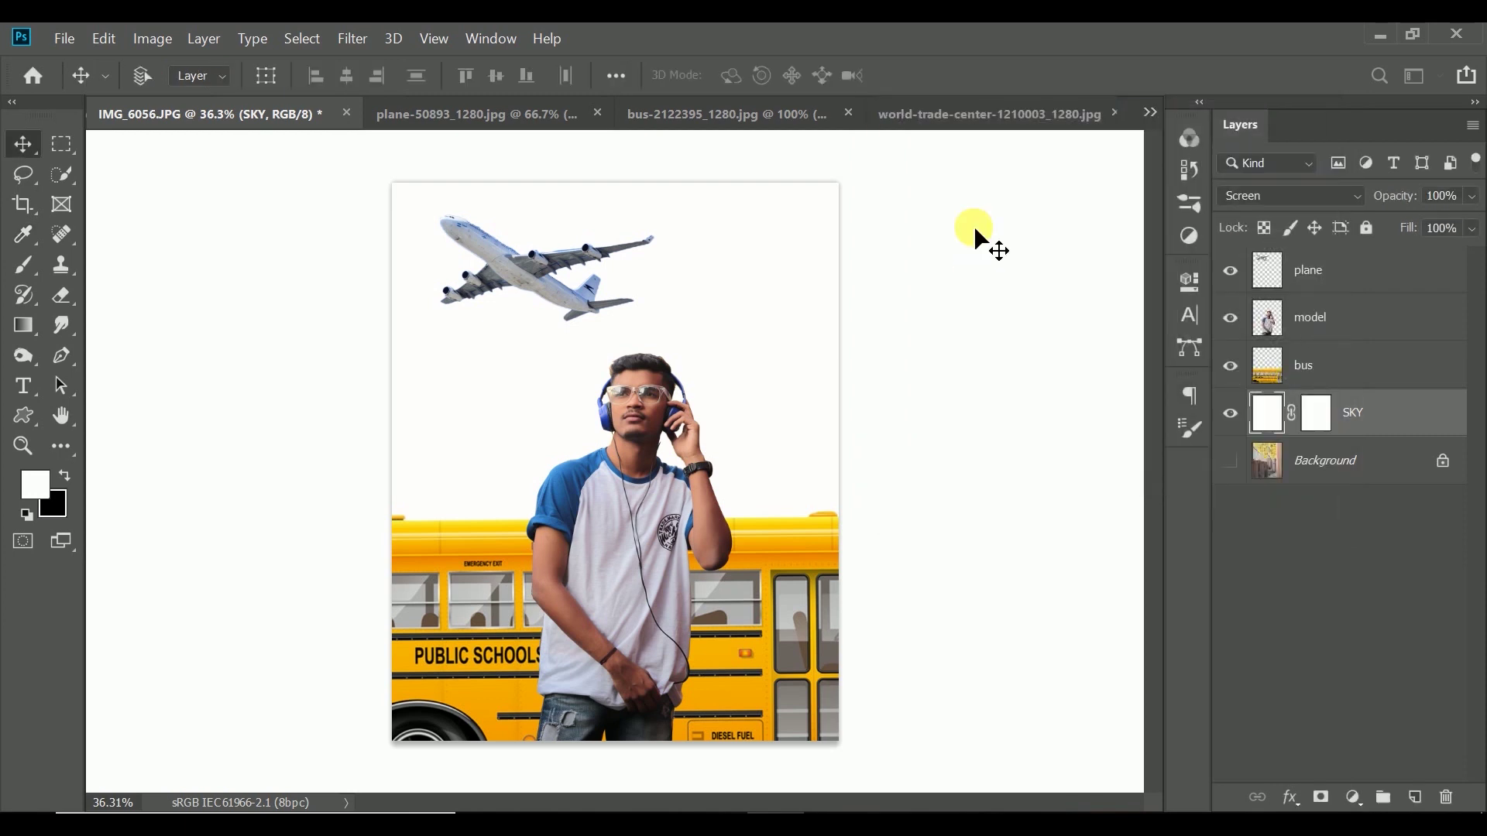
- Skew the plane slightly with free transform and reposition it near the top-left
click(1308, 271)
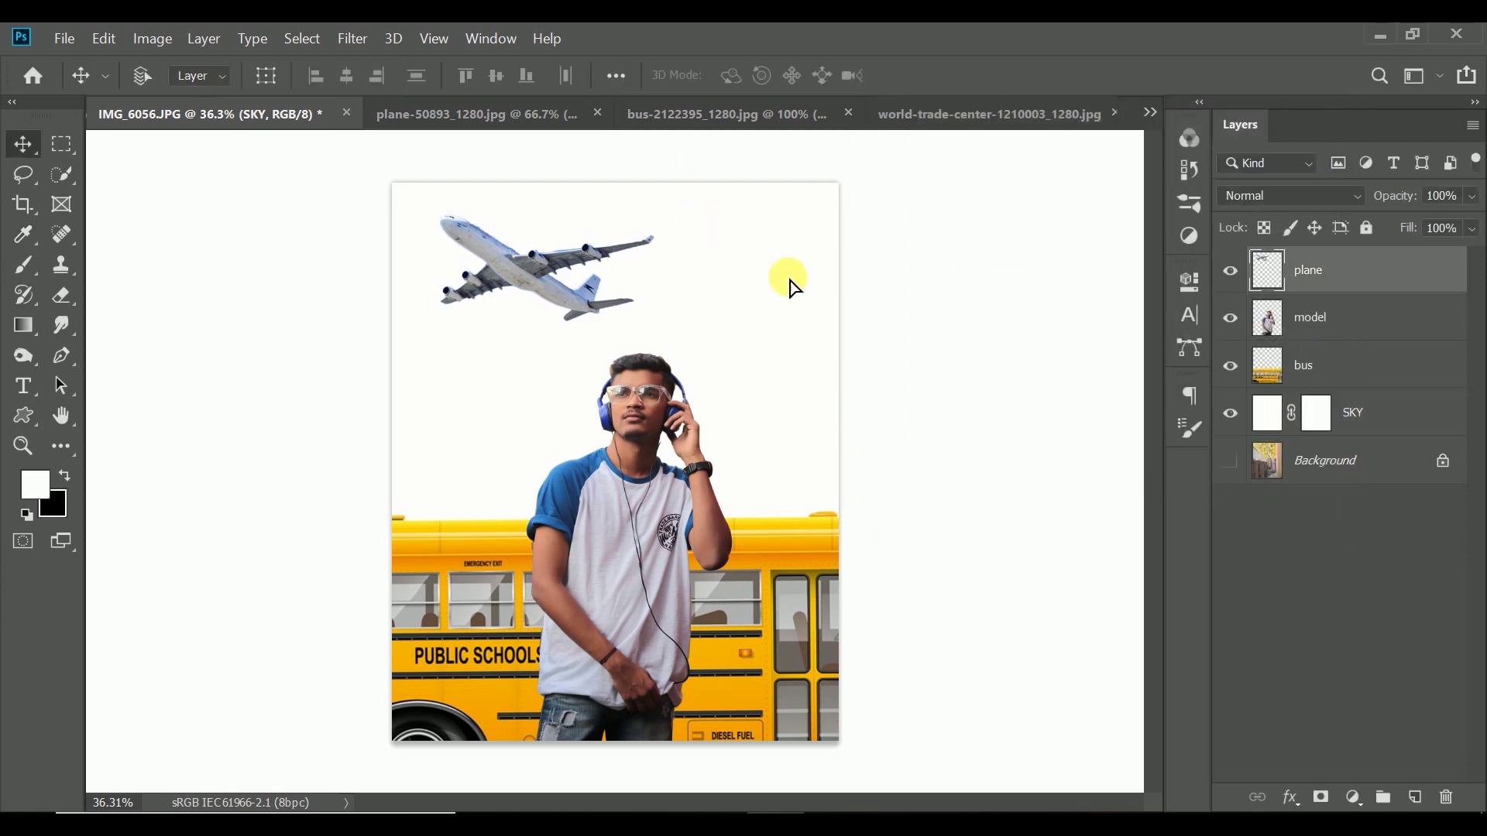
drag(784, 281, 793, 282)
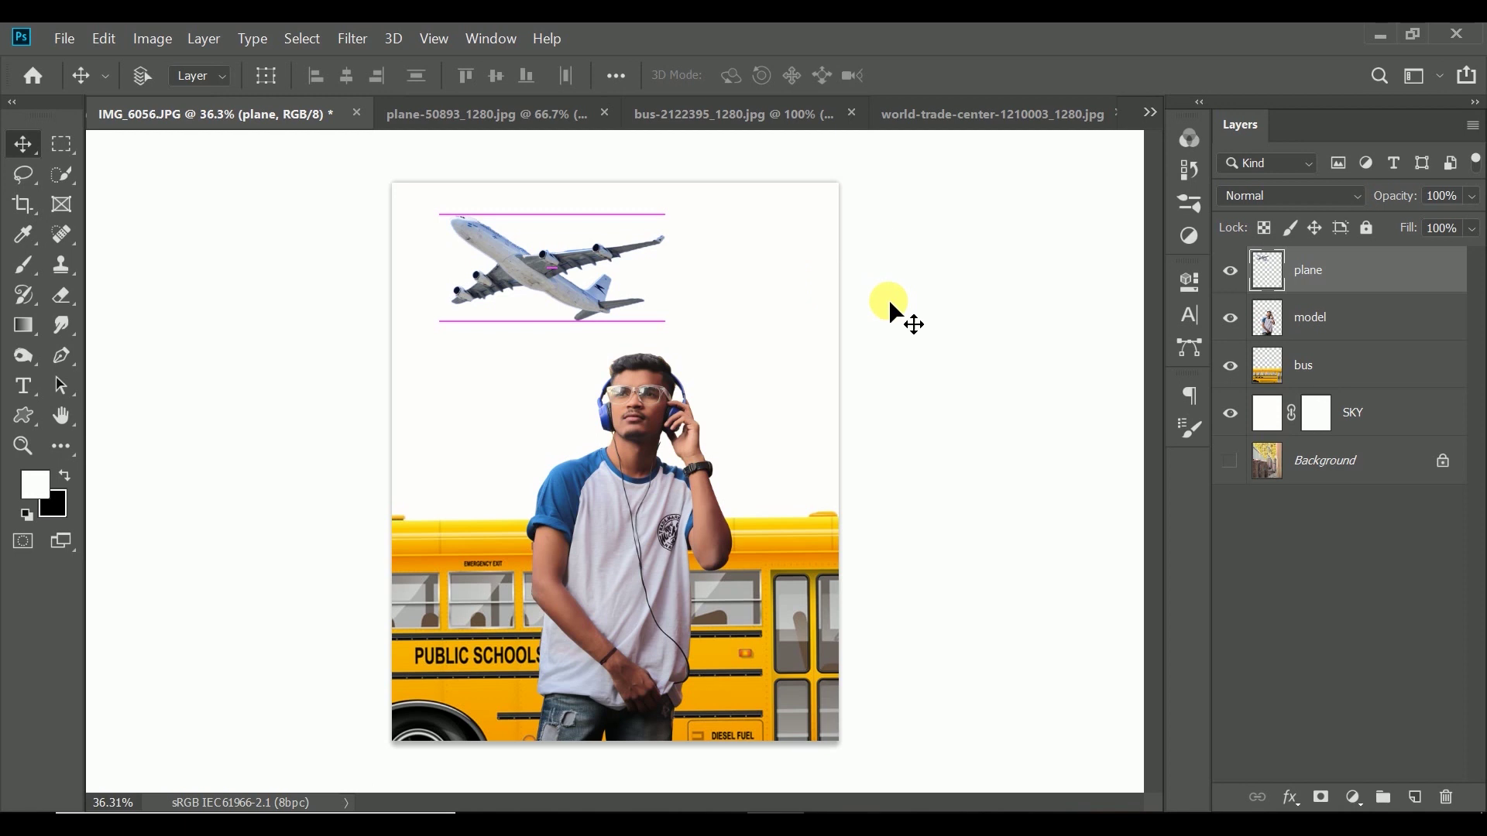
key(ctrl+t)
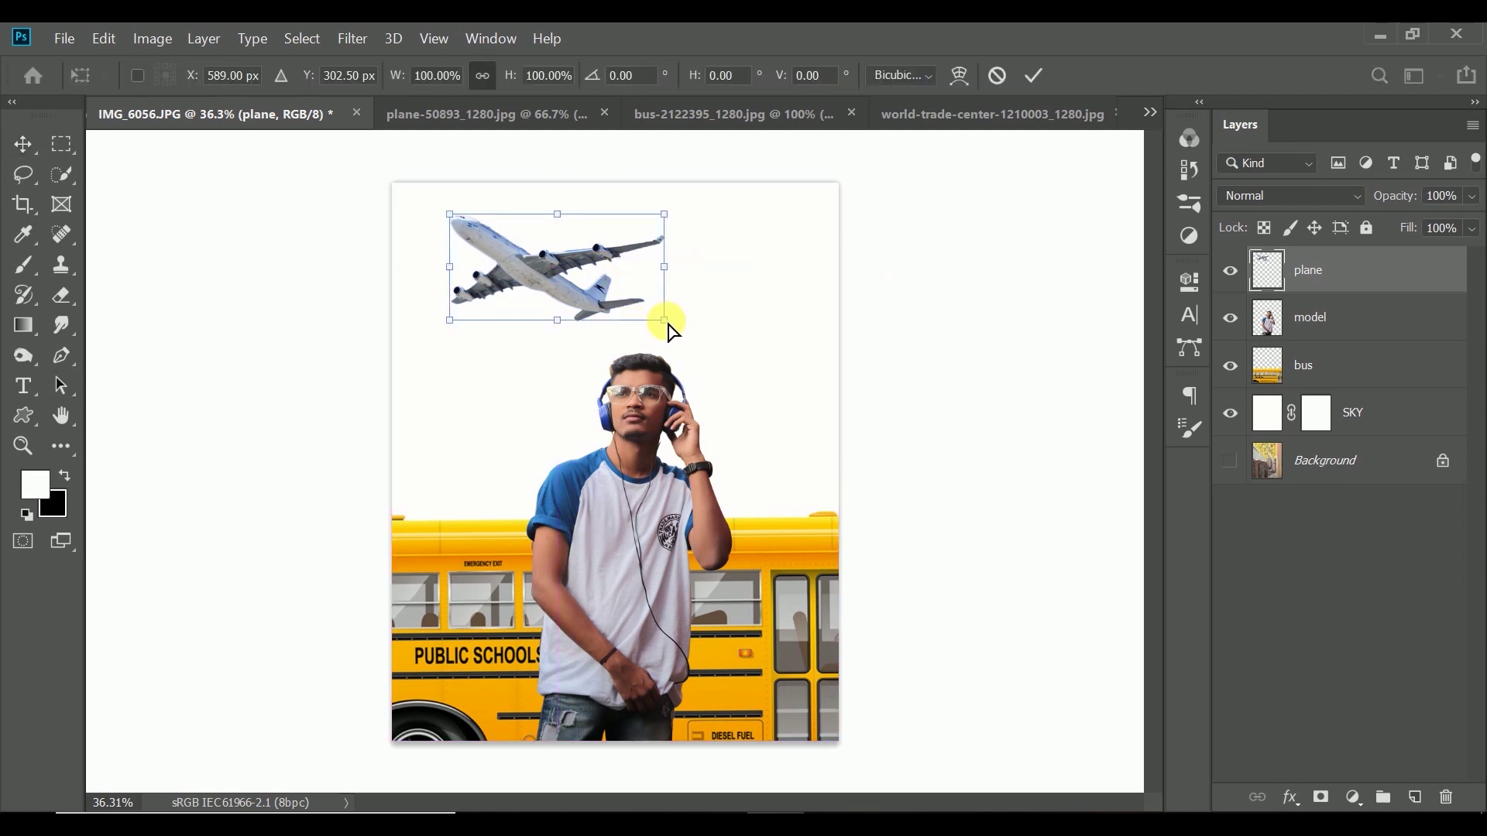
drag(667, 321, 657, 321)
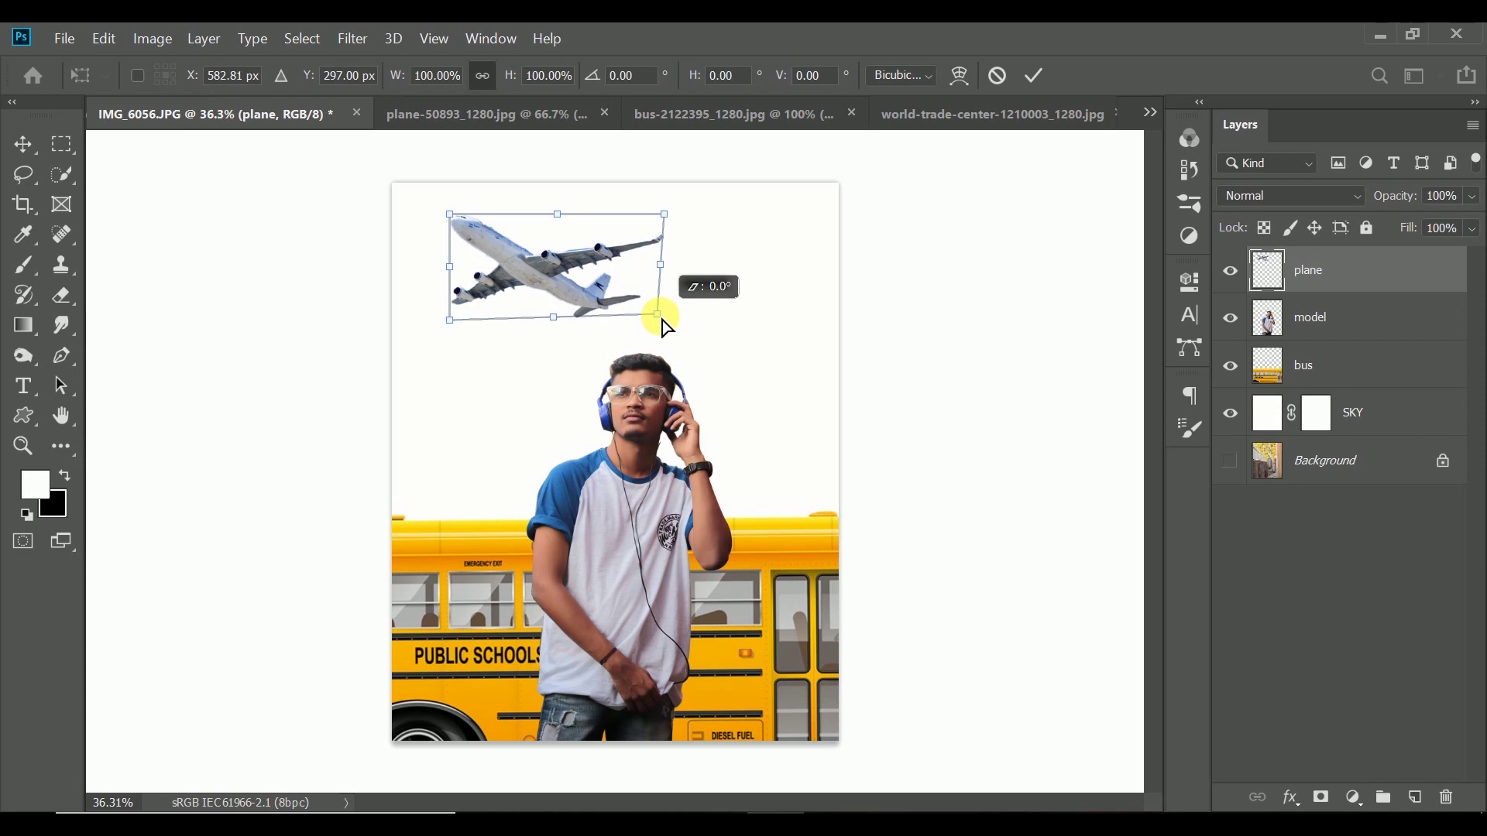
drag(460, 223, 464, 226)
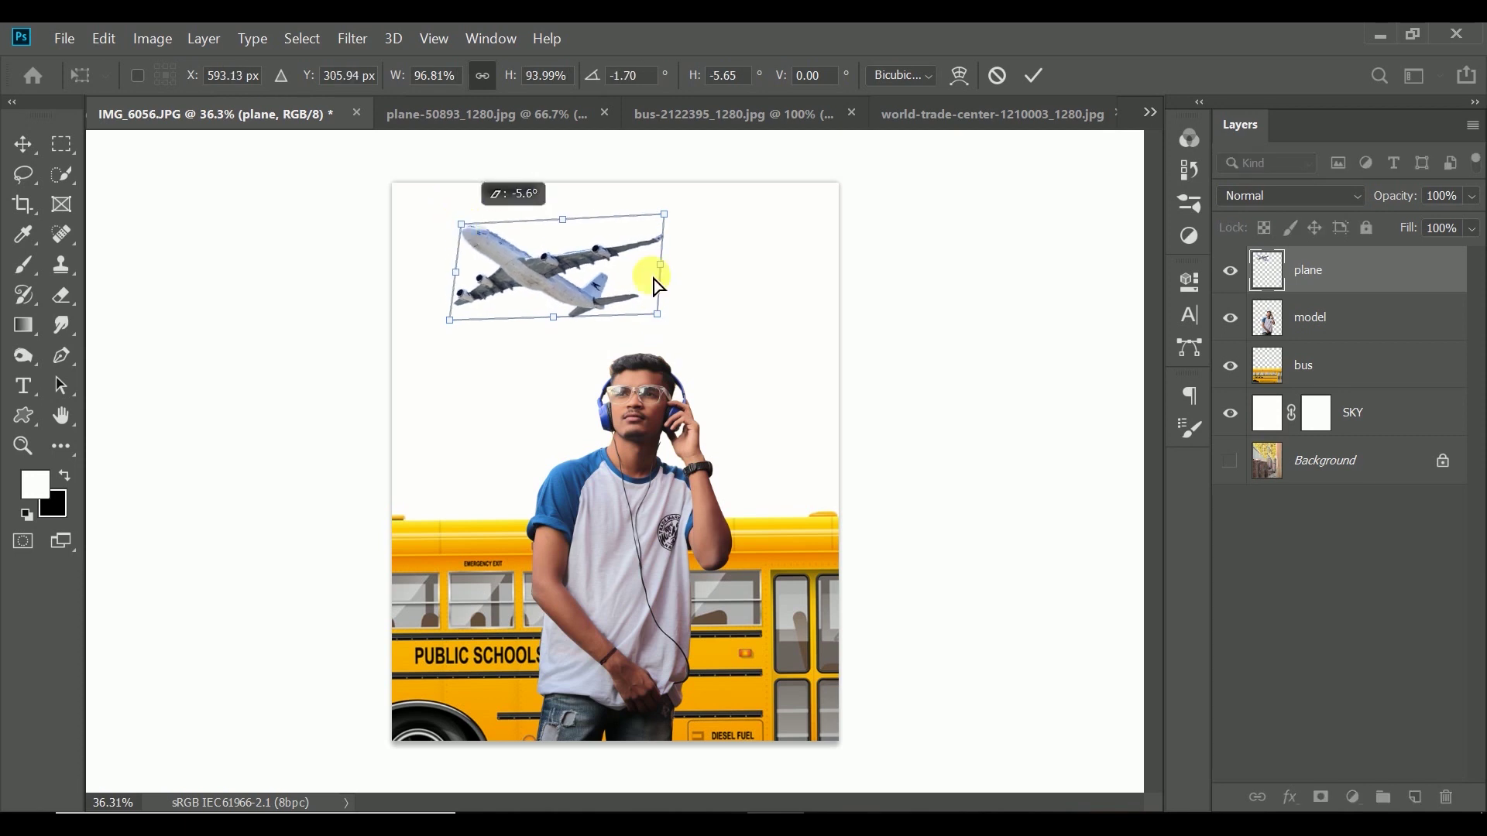
click(1034, 75)
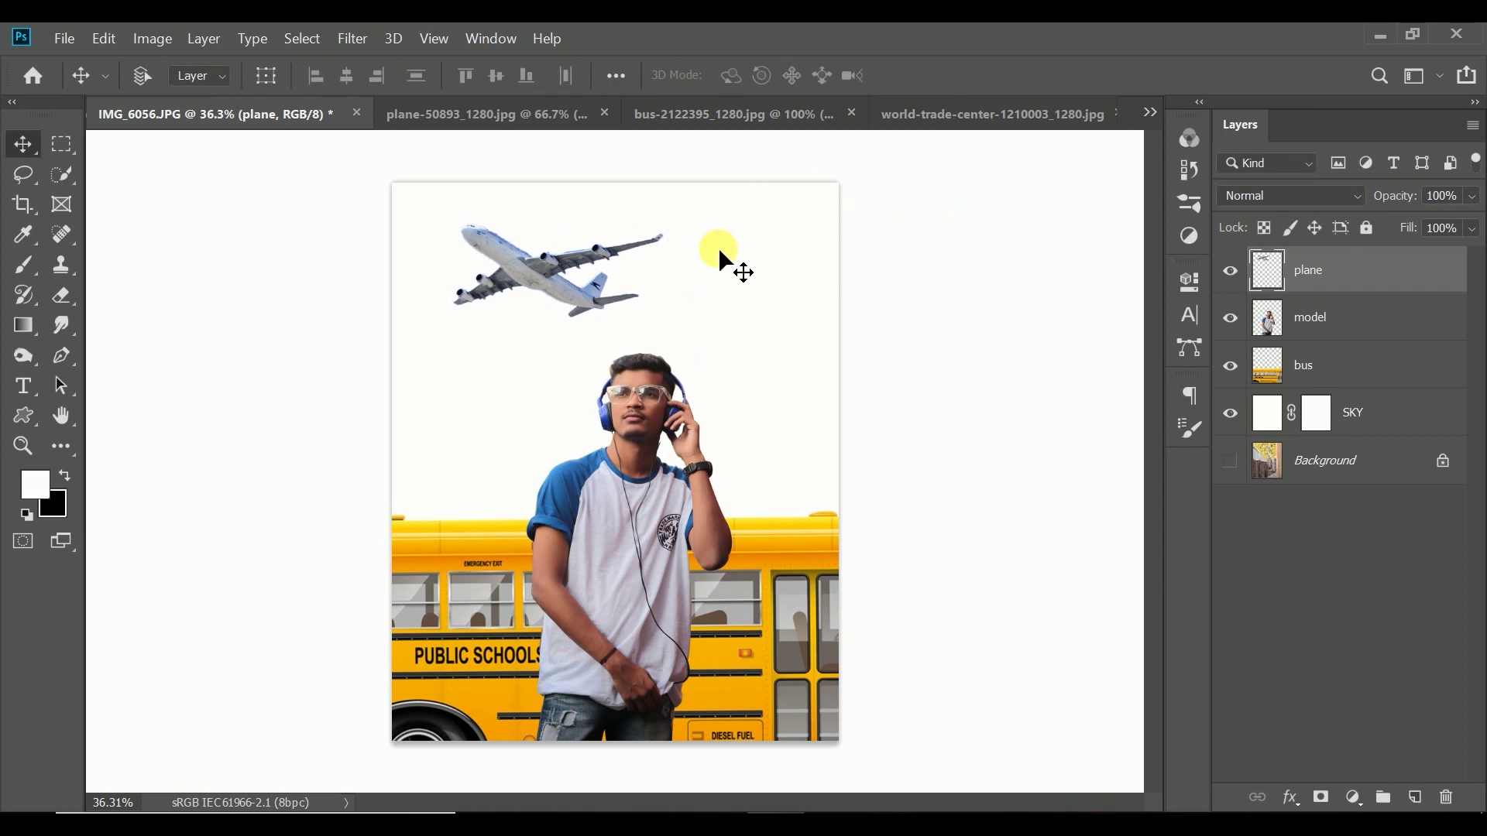
drag(711, 259, 728, 253)
- In Camera Raw on the model layer, cool temperature, raise exposure, and soften contrast and highlights
click(1306, 316)
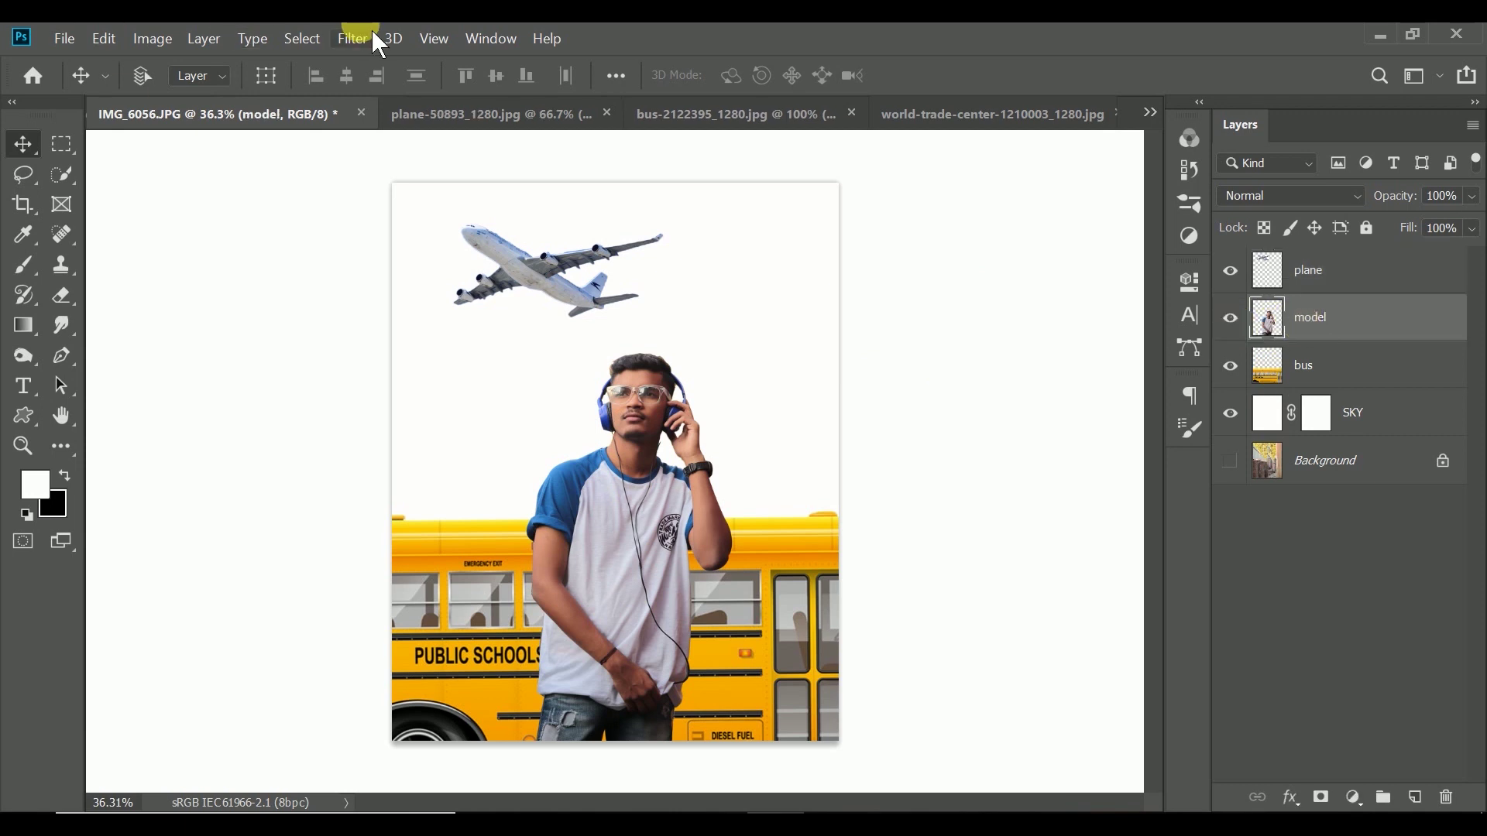
click(356, 38)
click(379, 165)
click(91, 67)
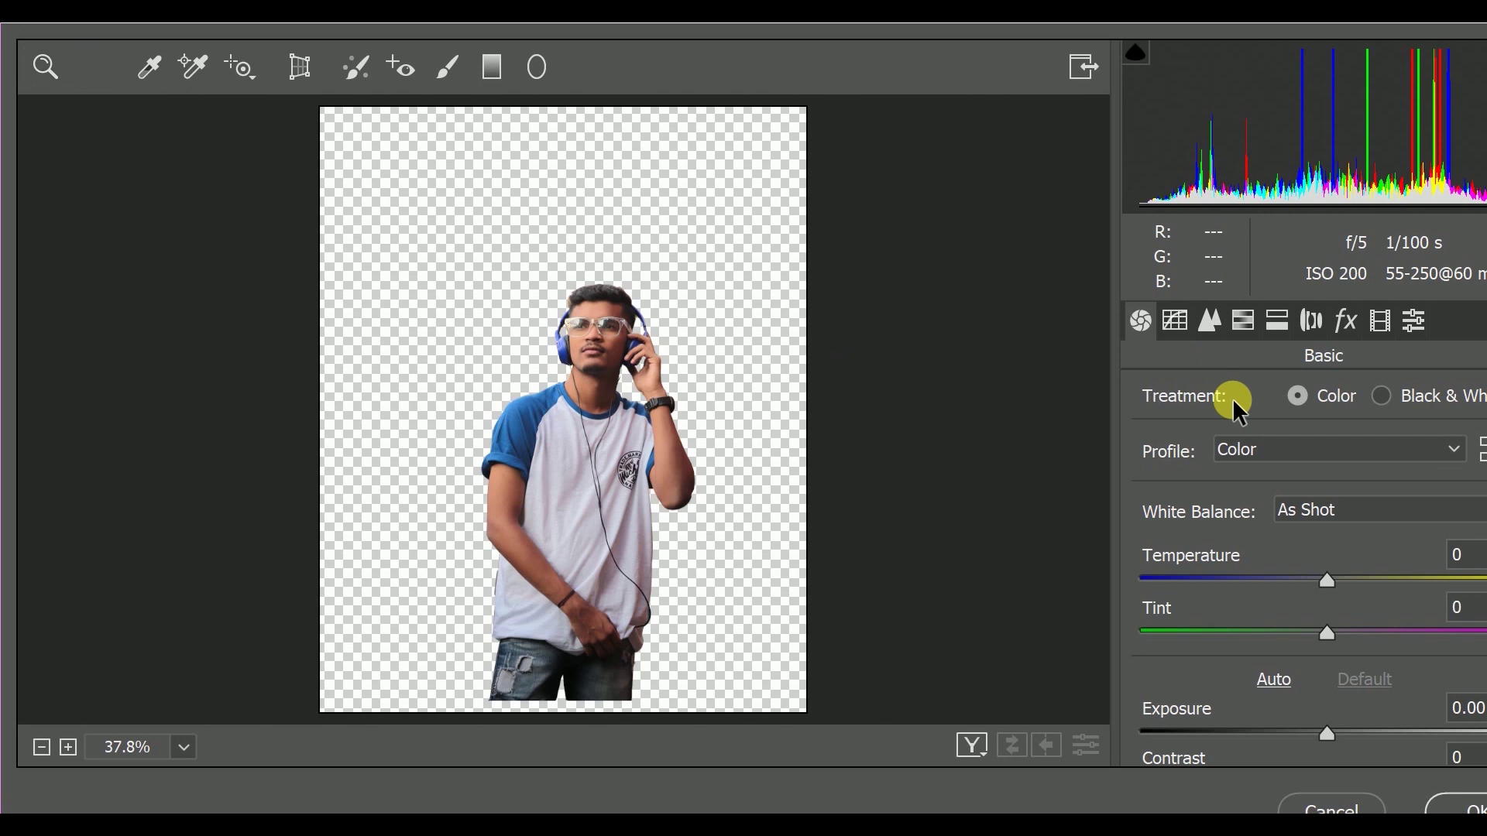
drag(1331, 578, 1322, 578)
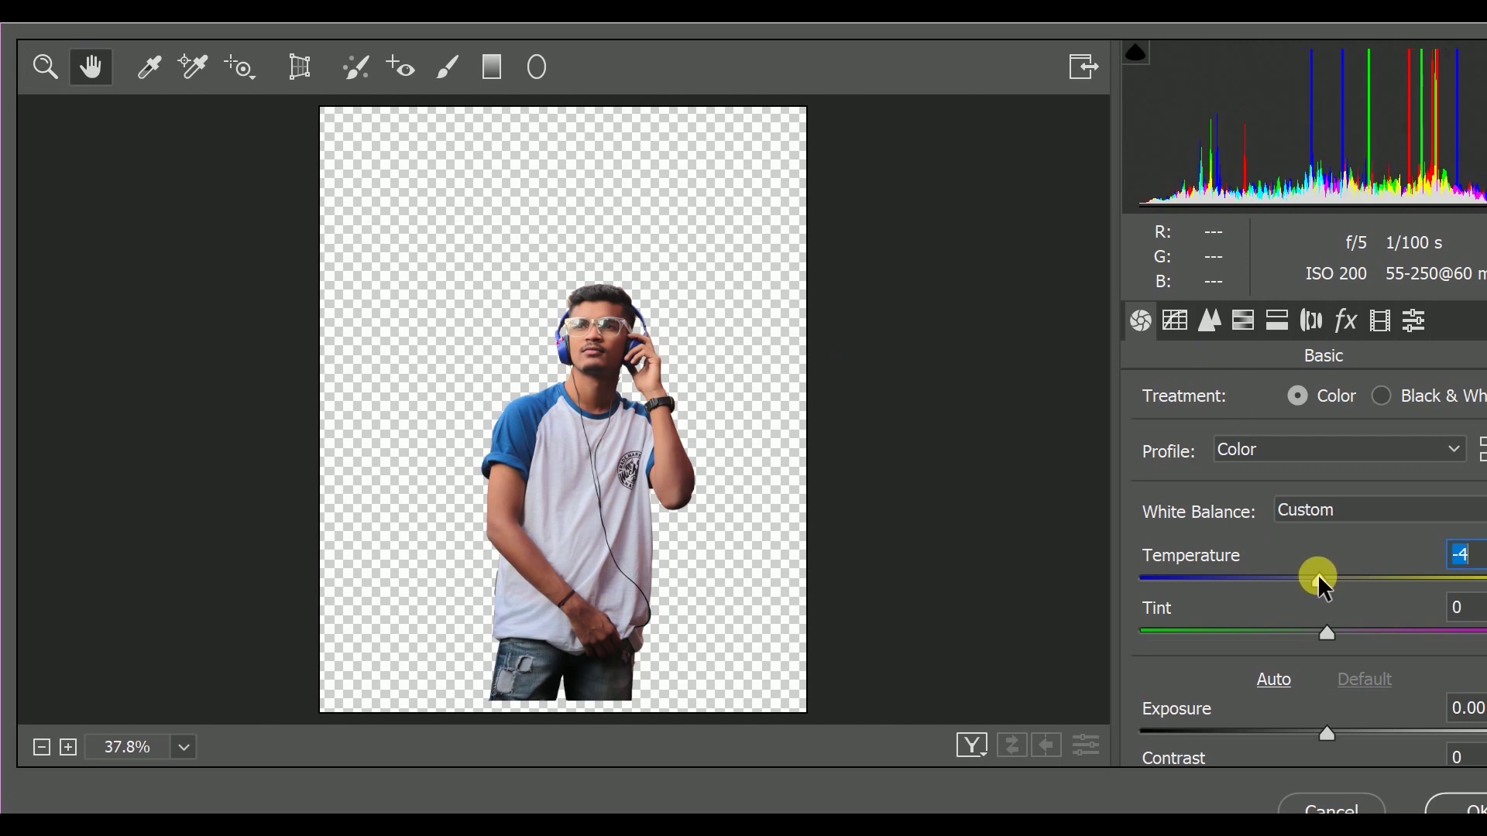
scroll(1393, 573, down, 2)
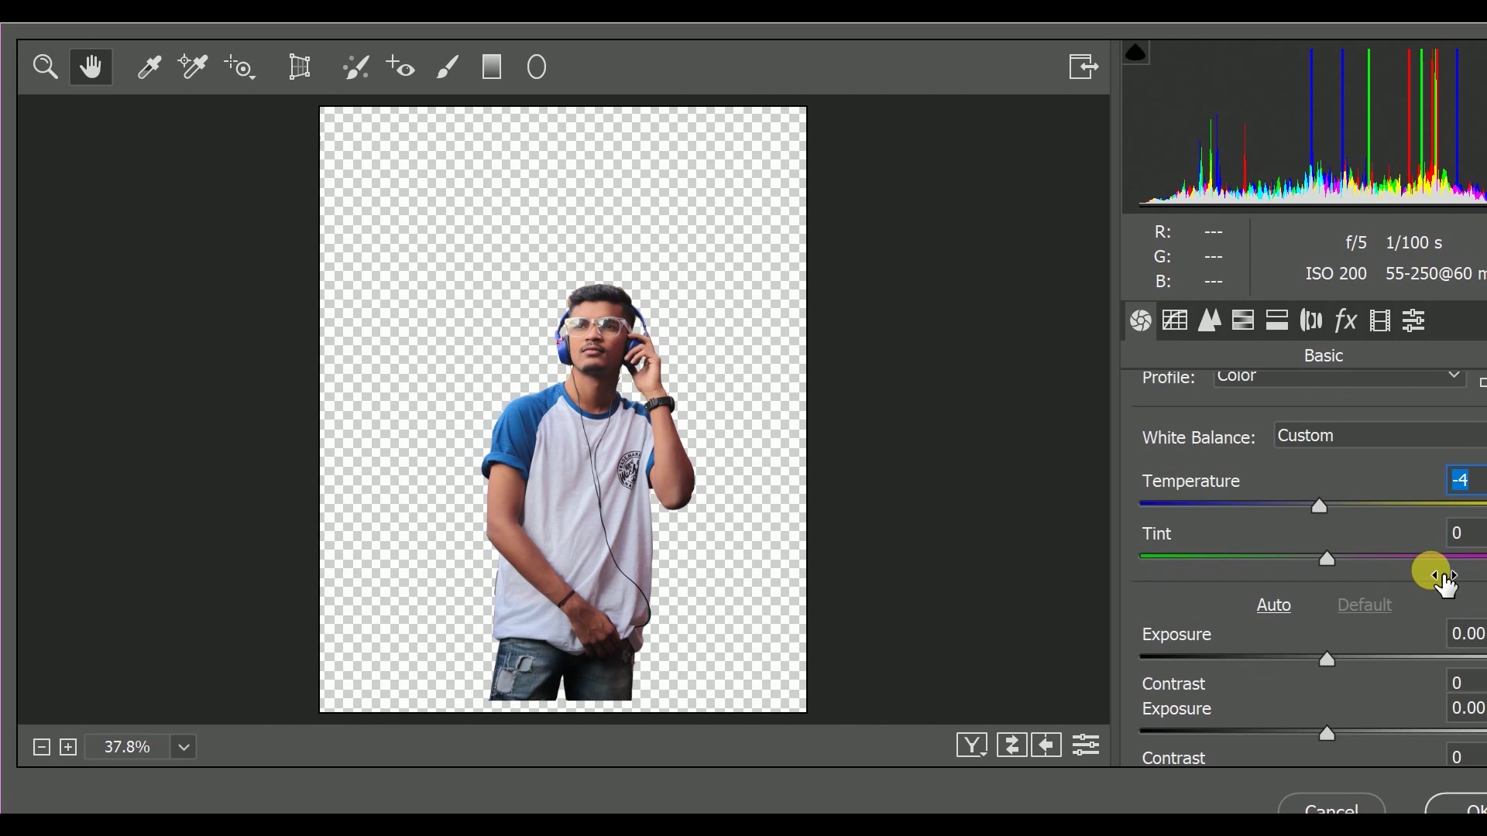
scroll(1394, 581, down, 2)
drag(1335, 579, 1351, 581)
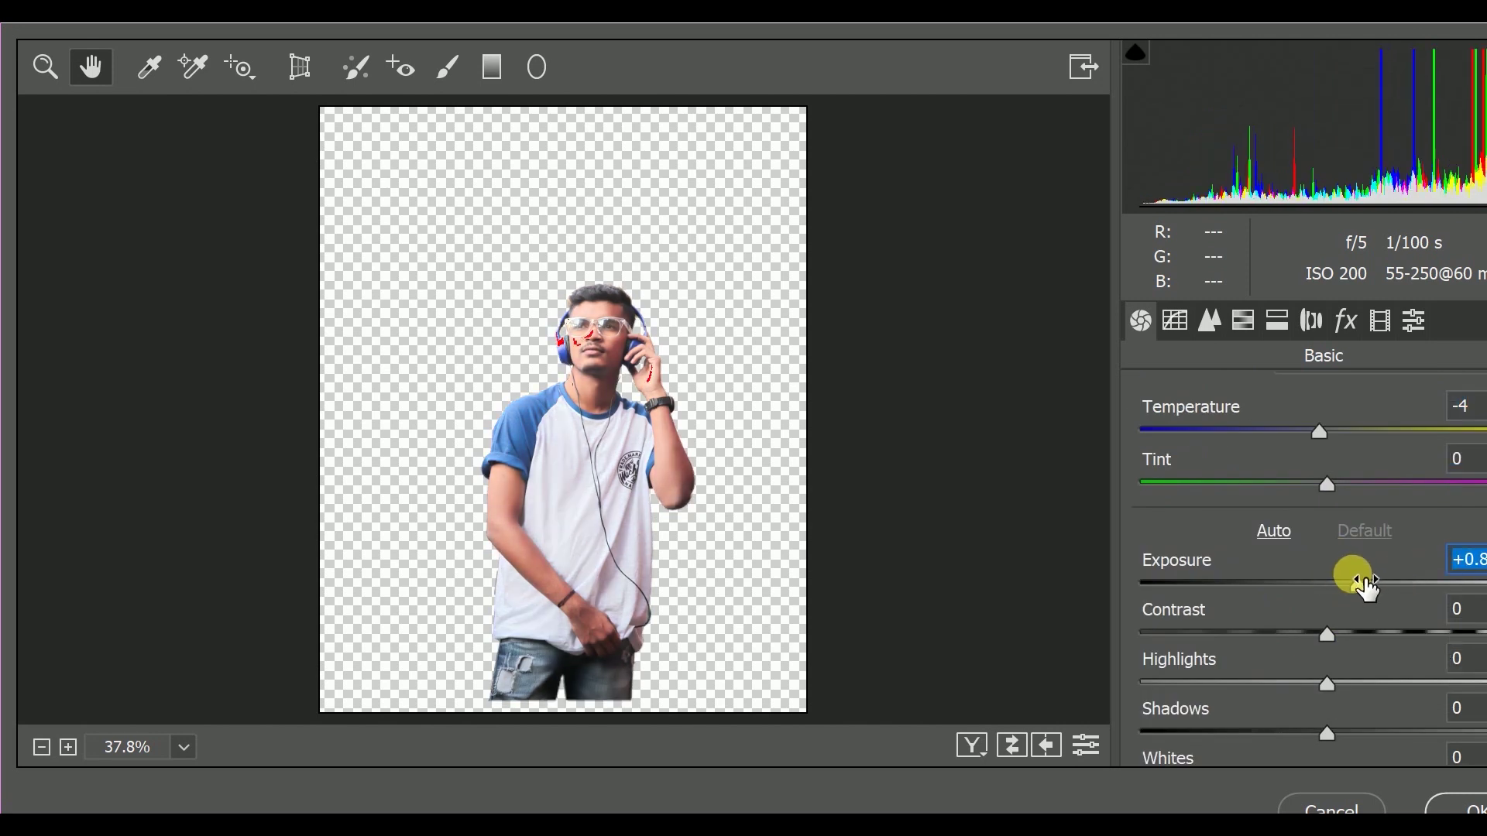
mouse_move(1337, 624)
mouse_down()
mouse_move(1355, 629)
mouse_move(1333, 631)
mouse_up()
mouse_move(1326, 685)
mouse_down()
mouse_move(1425, 685)
mouse_move(1295, 665)
mouse_up()
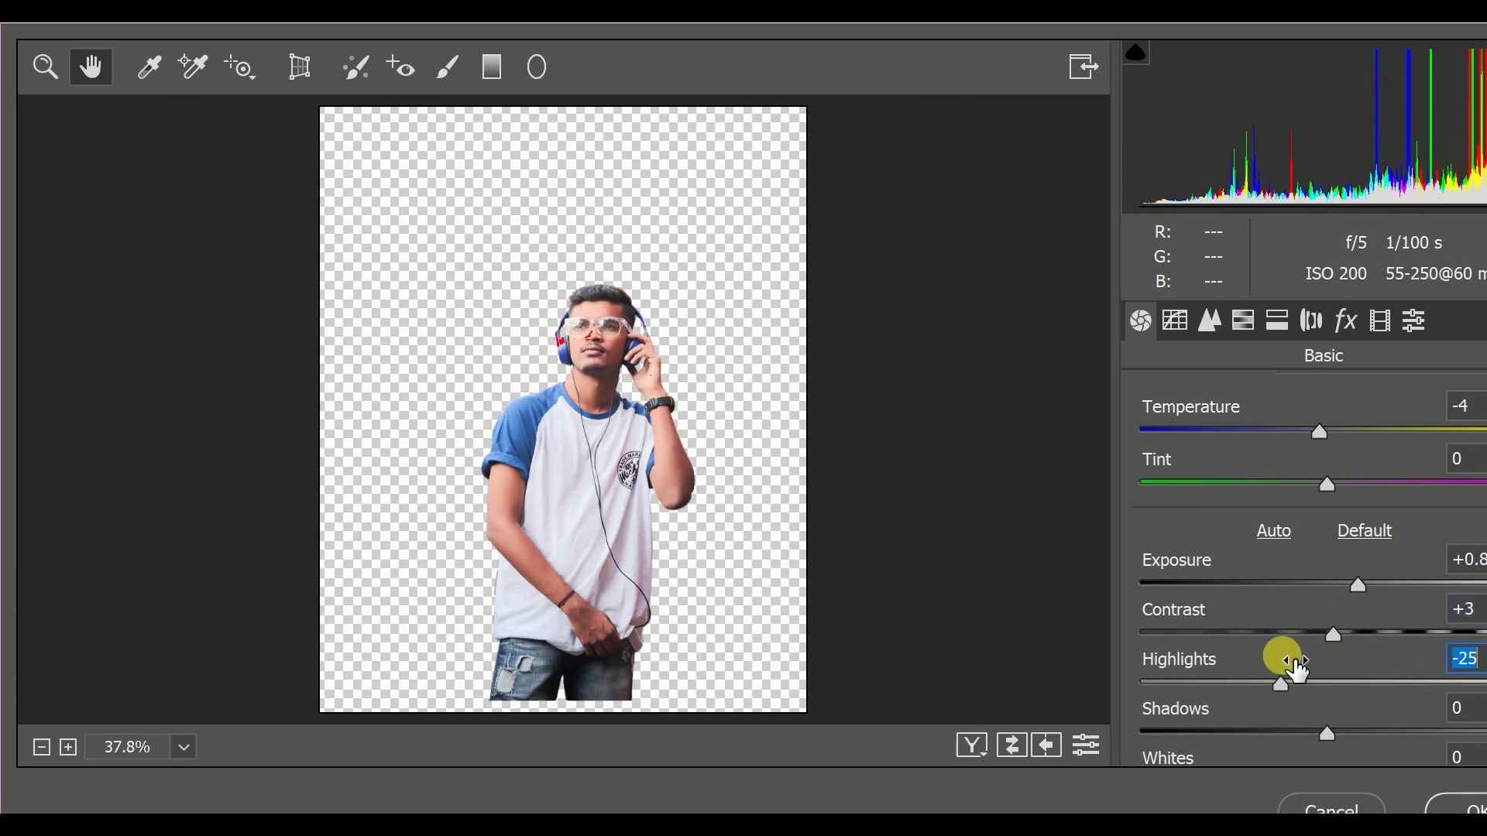
- Lift the man's whites and raise the lights in the tone curve
scroll(1295, 646, down, 2)
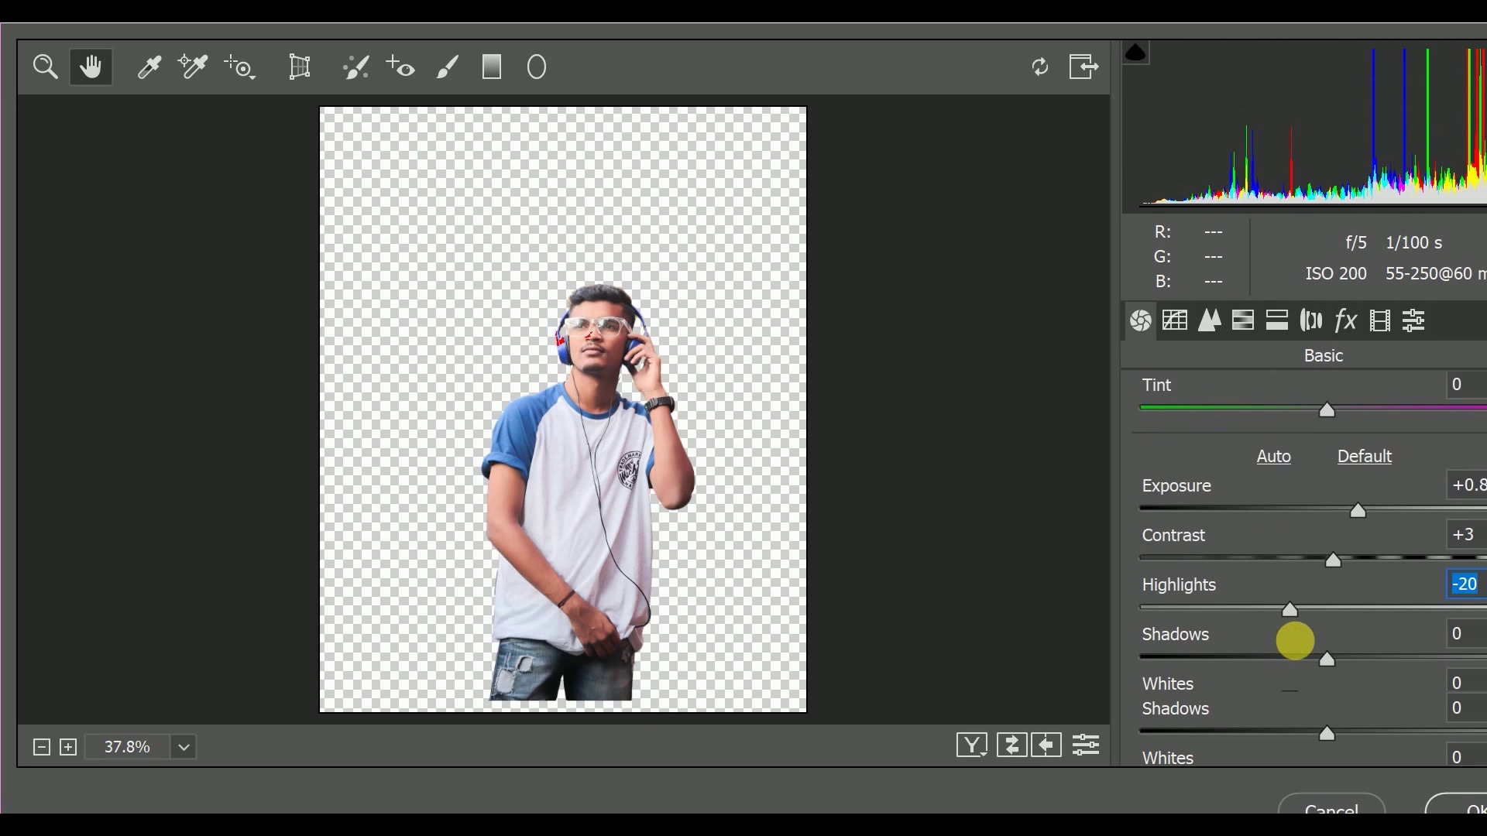
scroll(1294, 635, down, 4)
scroll(1316, 557, down, 2)
drag(1327, 484, 1386, 488)
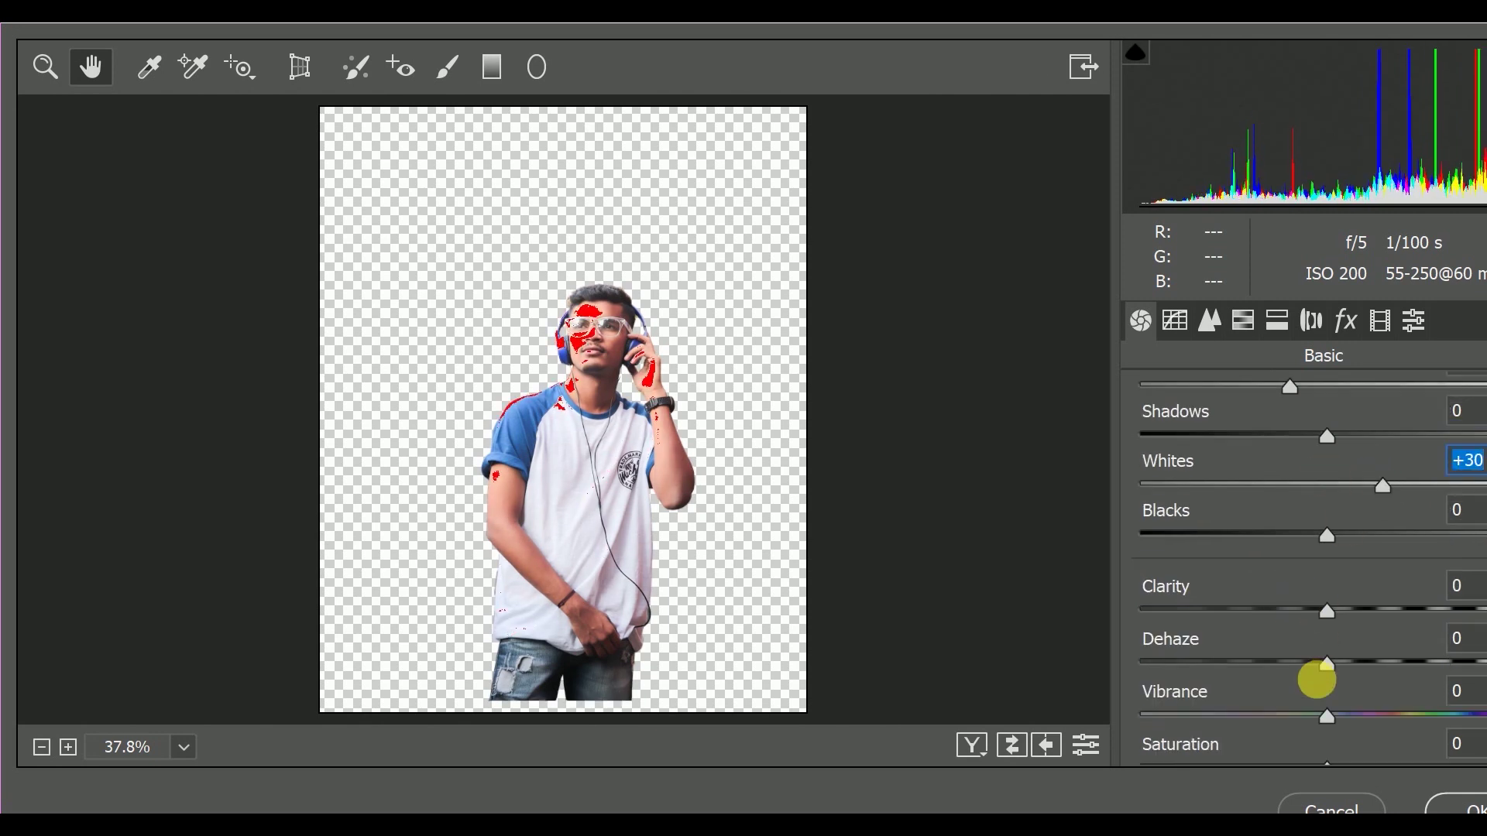
scroll(1268, 453, down, 1)
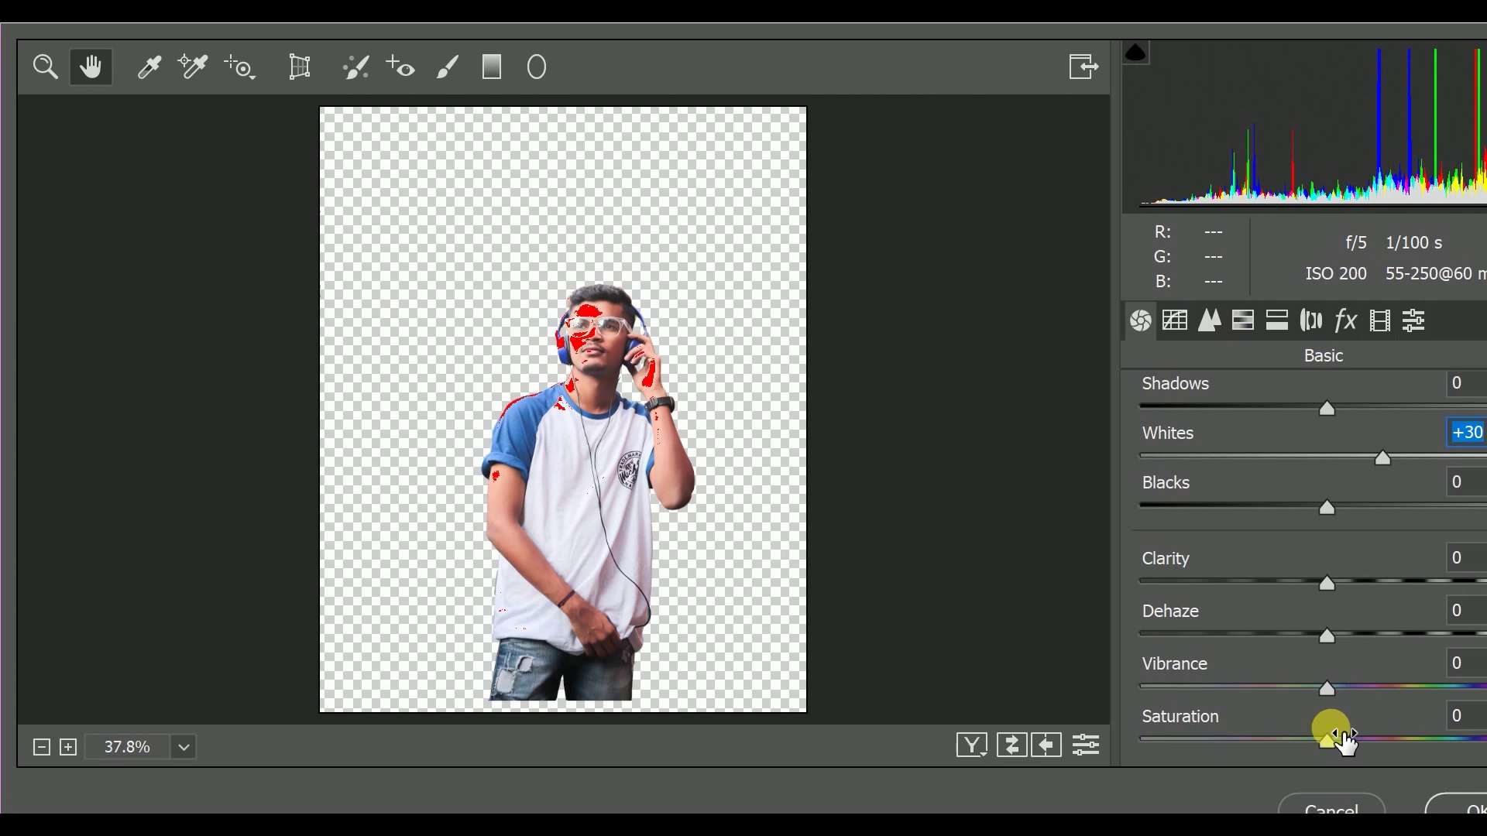
drag(1327, 736, 1304, 727)
key(ctrl+alt+2)
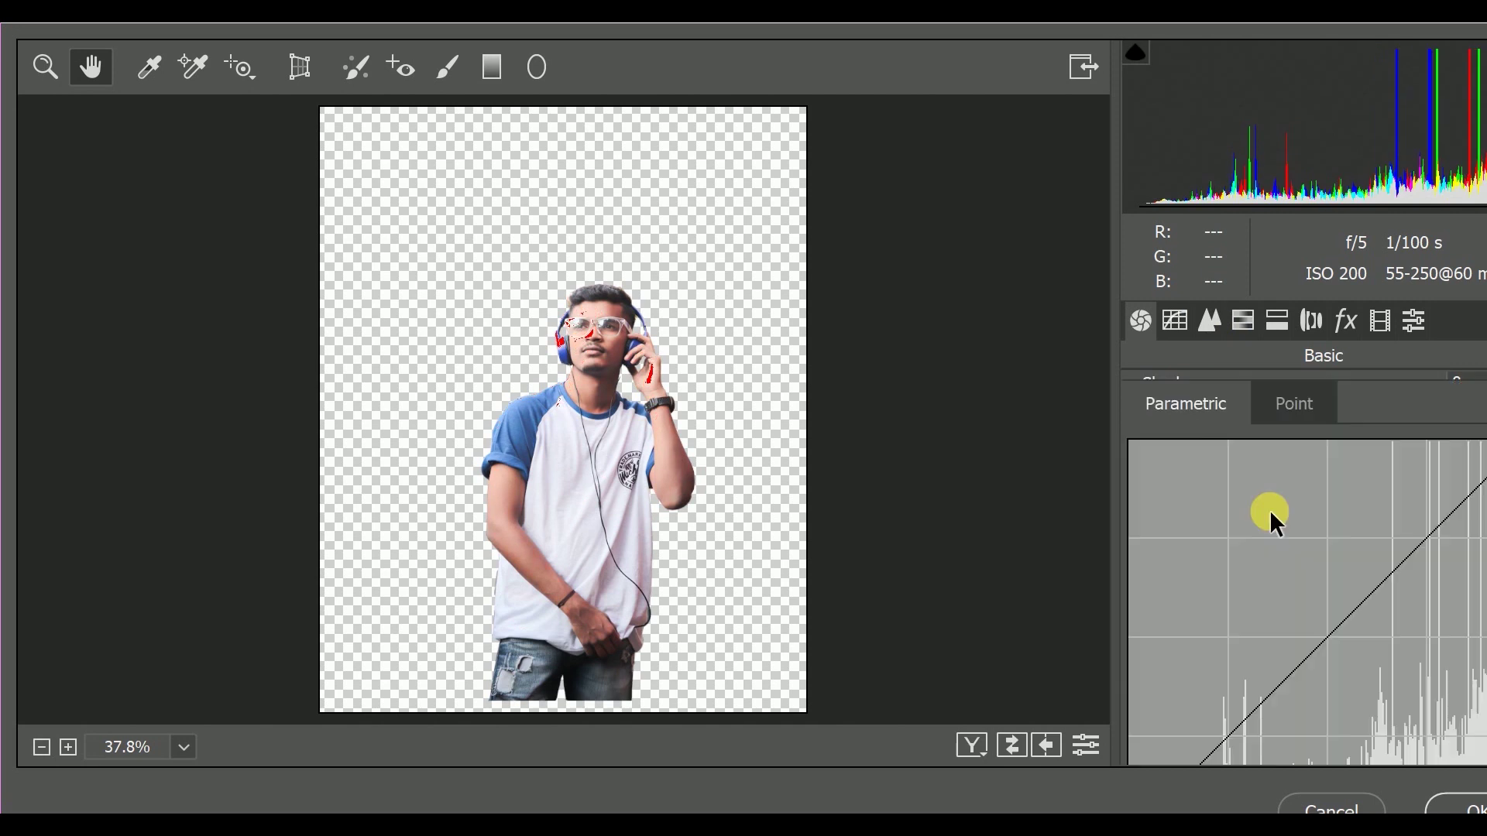
drag(1327, 640, 1417, 640)
- Brighten orange luminance in HSL and apply the Camera Raw grade
click(1243, 319)
click(1378, 403)
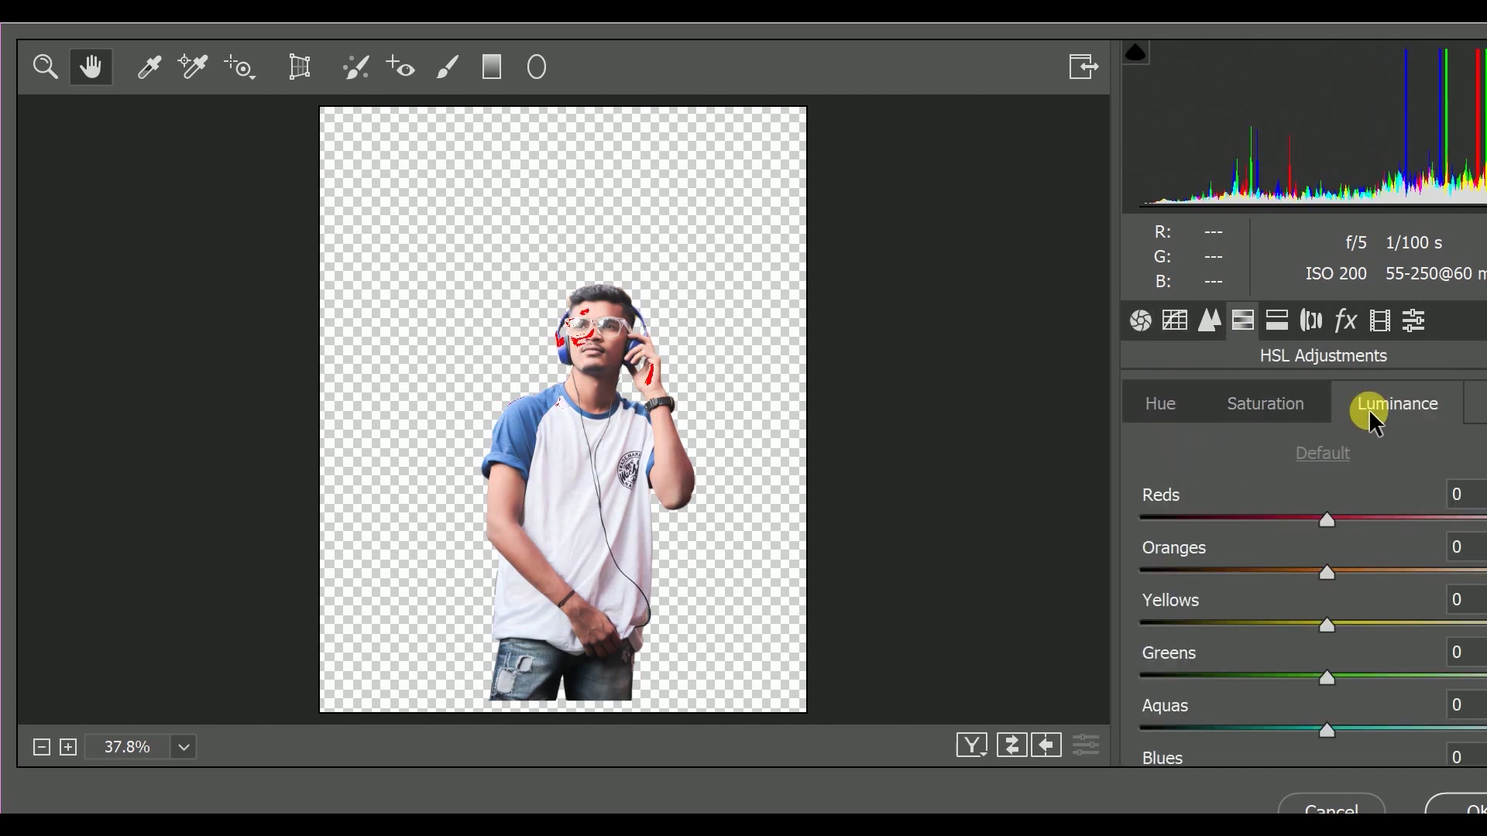
mouse_move(1327, 571)
mouse_down()
mouse_move(1382, 565)
mouse_move(1346, 565)
mouse_move(1329, 519)
mouse_move(1369, 528)
mouse_move(1279, 573)
mouse_move(1323, 558)
mouse_up()
click(1265, 404)
key(g)
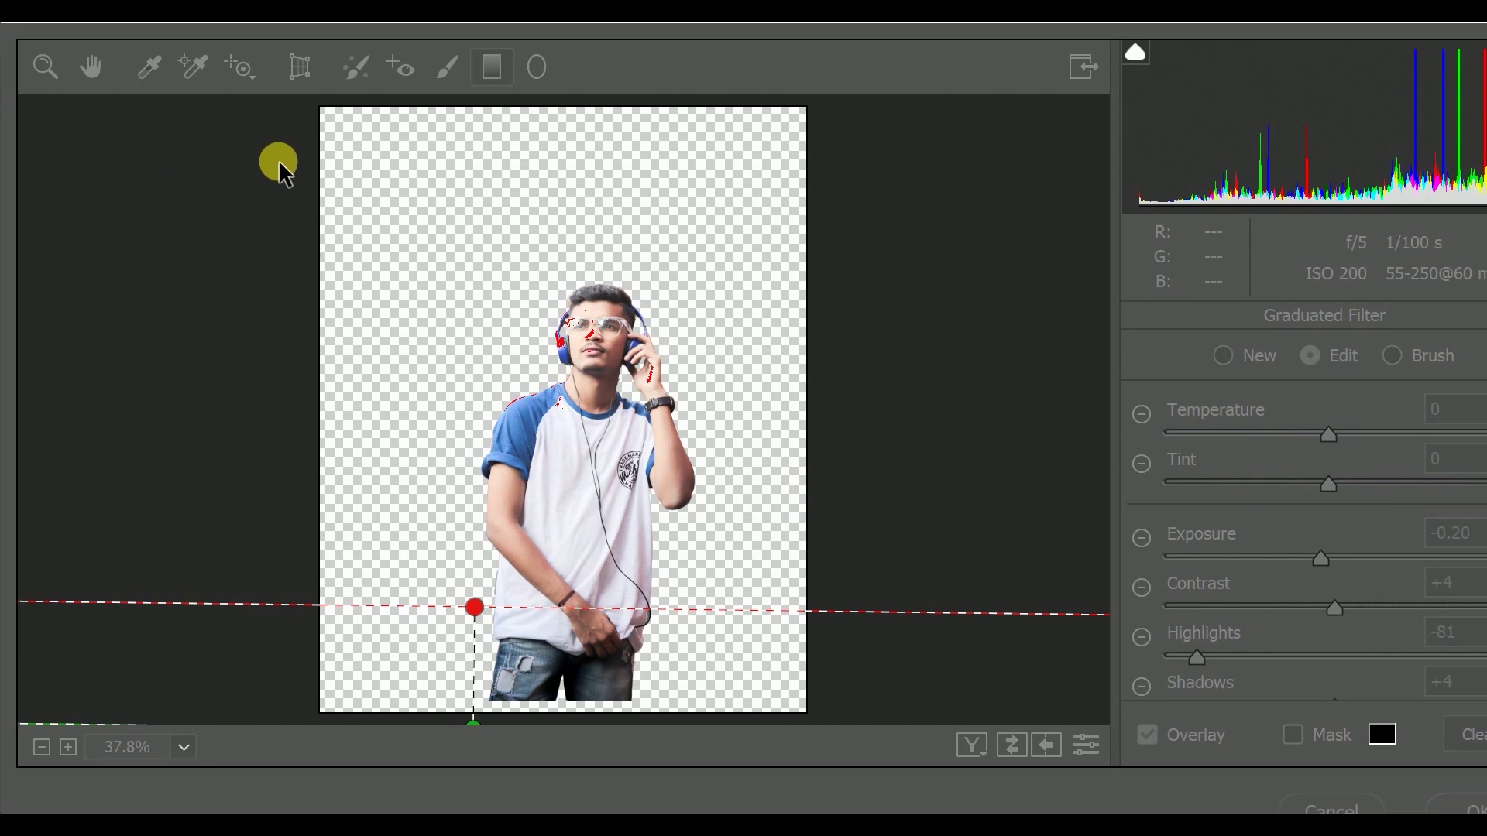
key(Return)
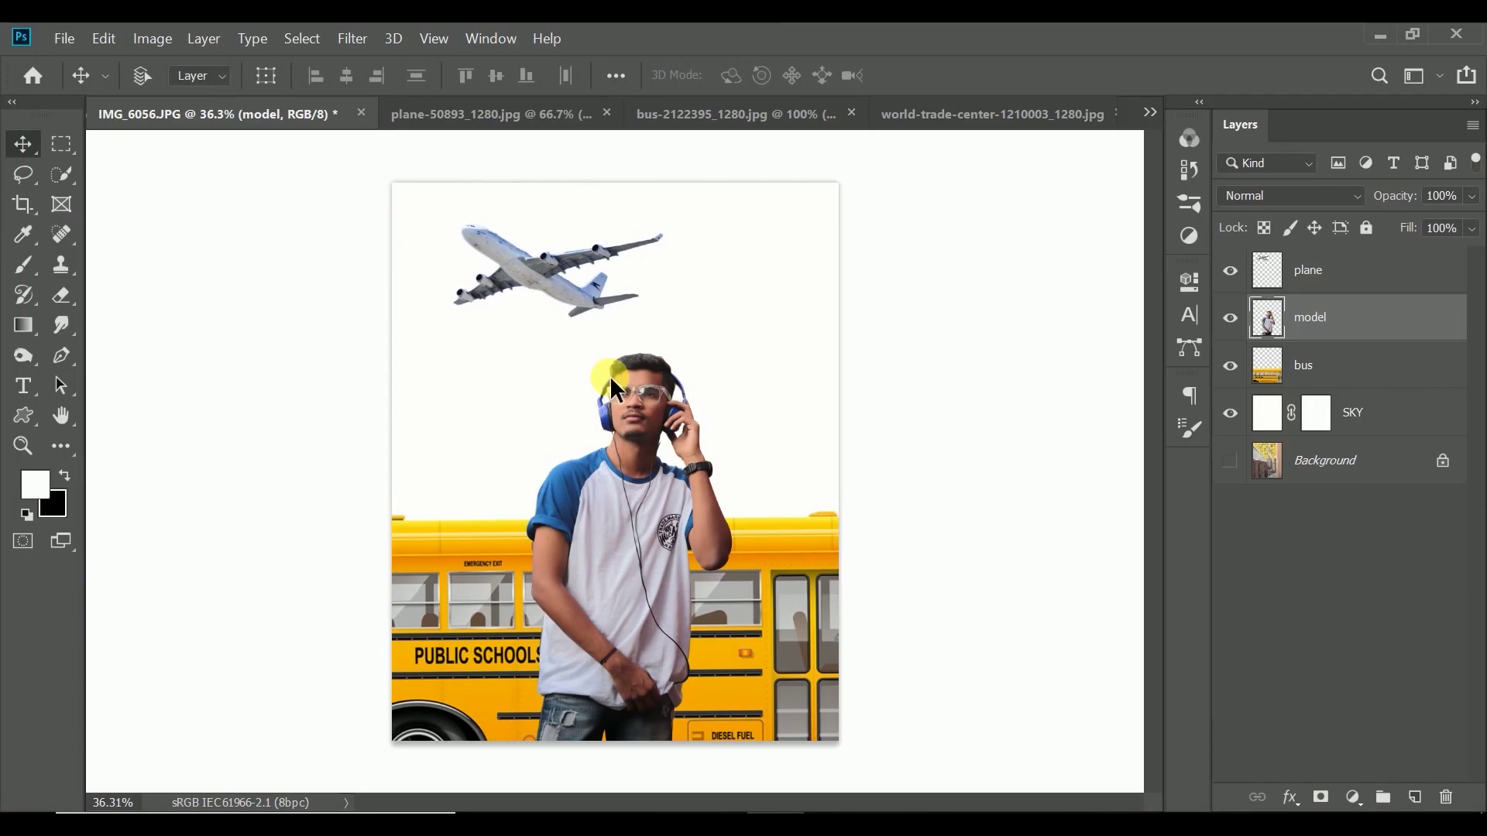
- Duplicate the model layer to create a model copy layer
key(ctrl+j)
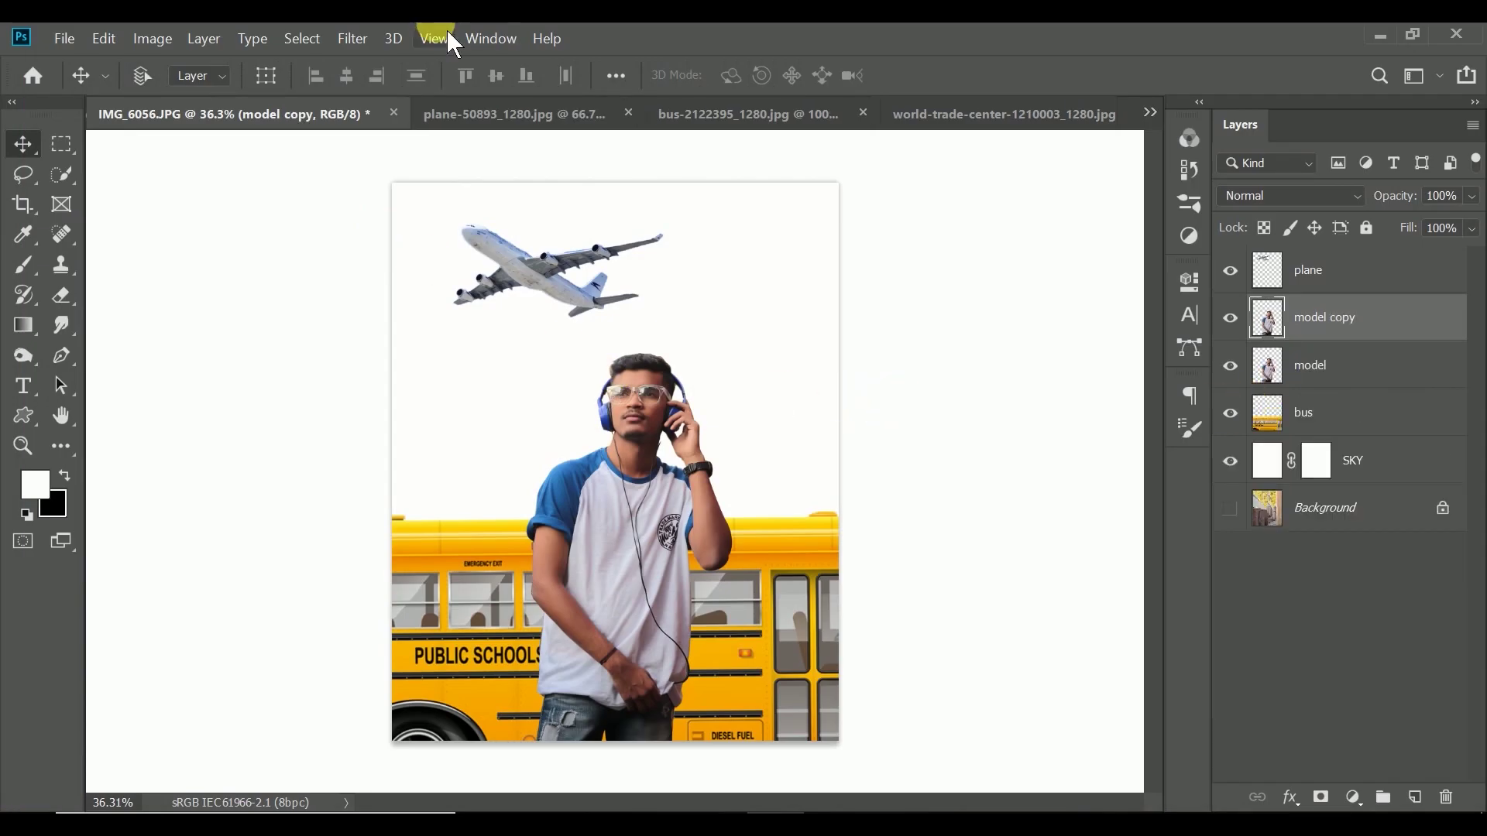
click(343, 52)
click(512, 208)
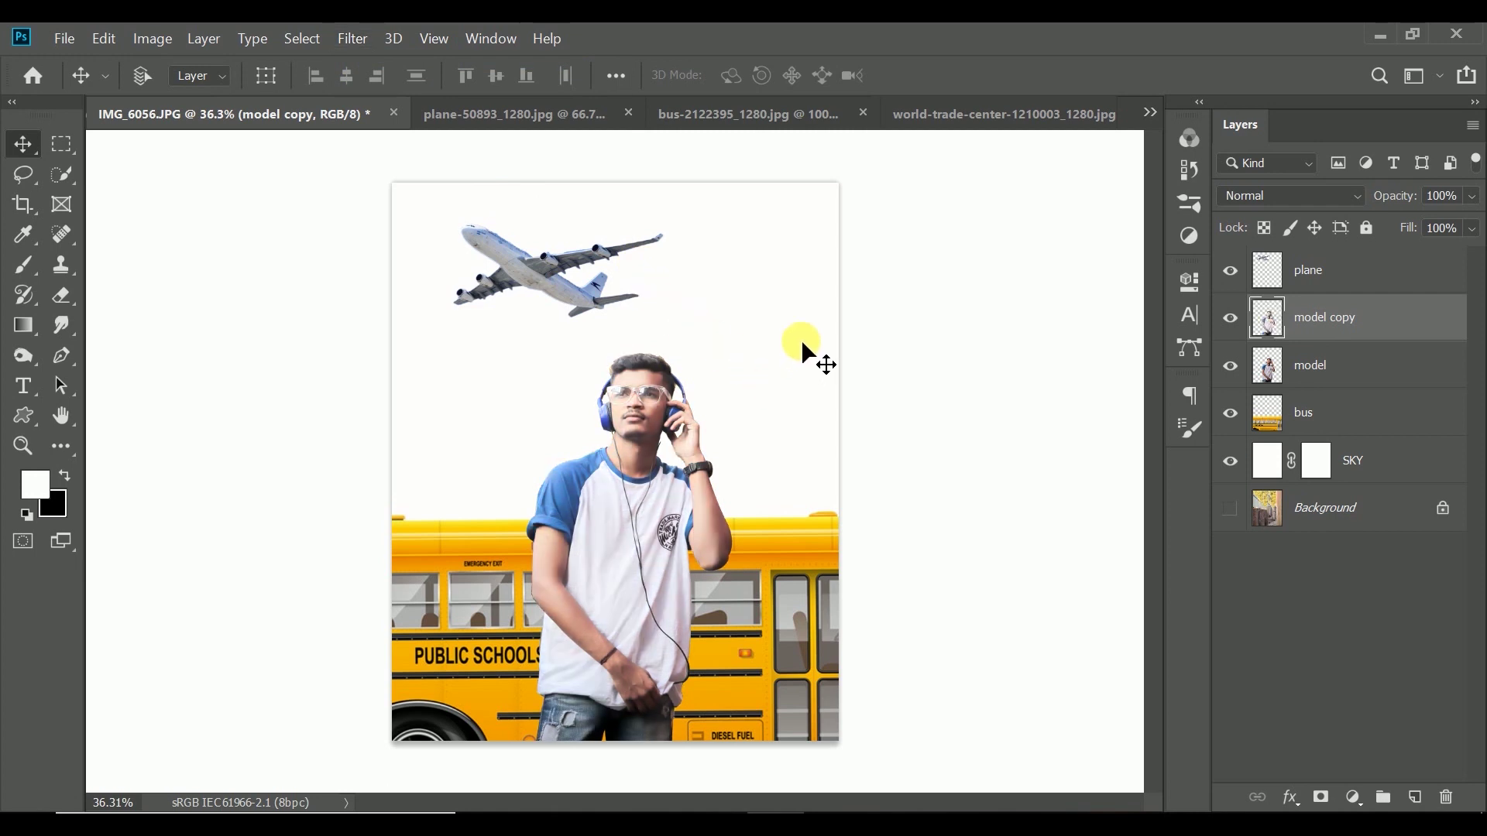
scroll(649, 360, up, 1)
scroll(649, 360, up, 1)
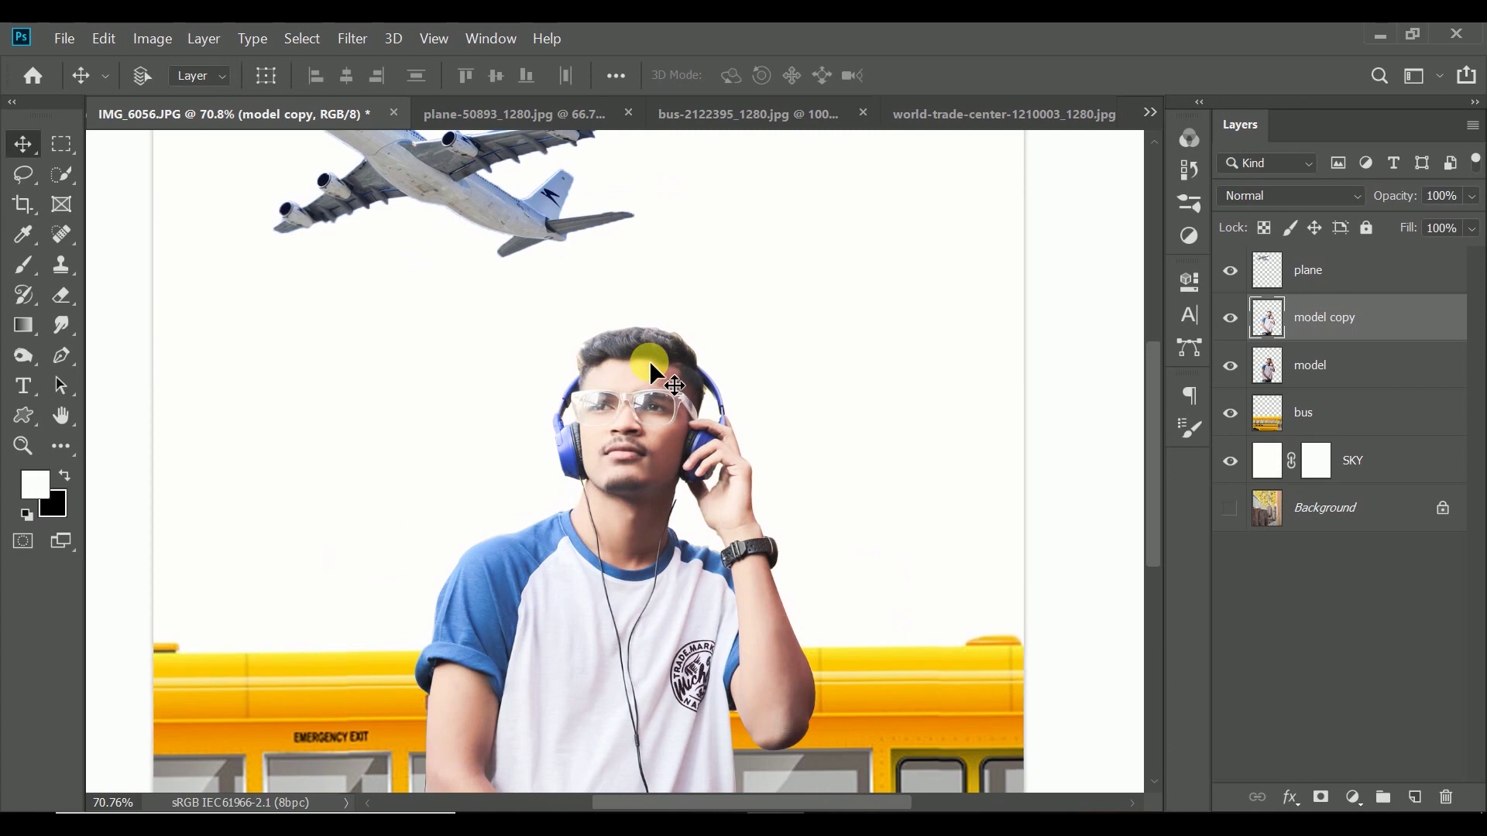
scroll(649, 360, down, 2)
scroll(649, 370, down, 1)
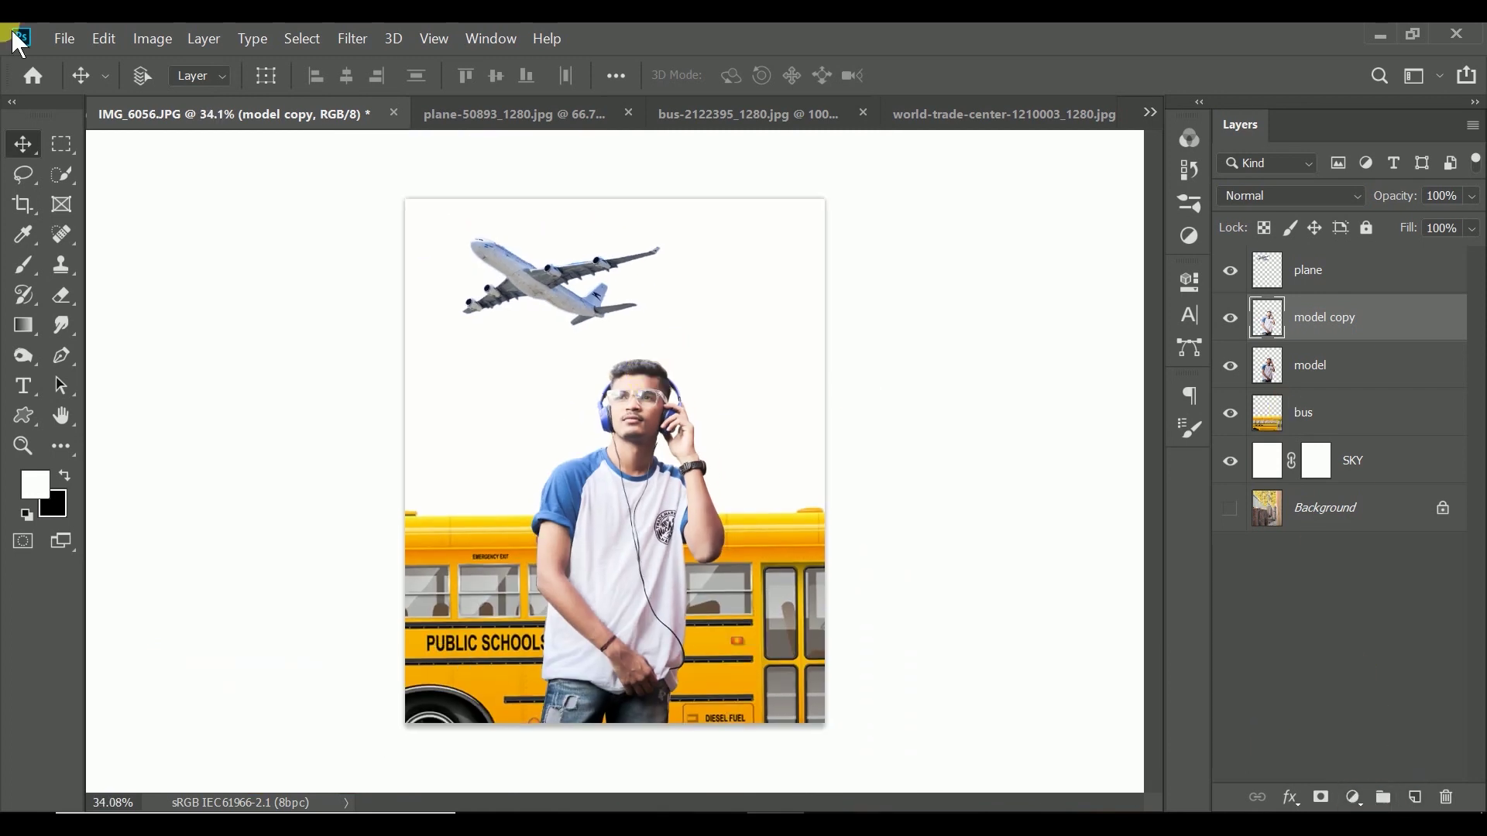
- Lower the model copy's brightness to -14 with Brightness/Contrast
click(152, 39)
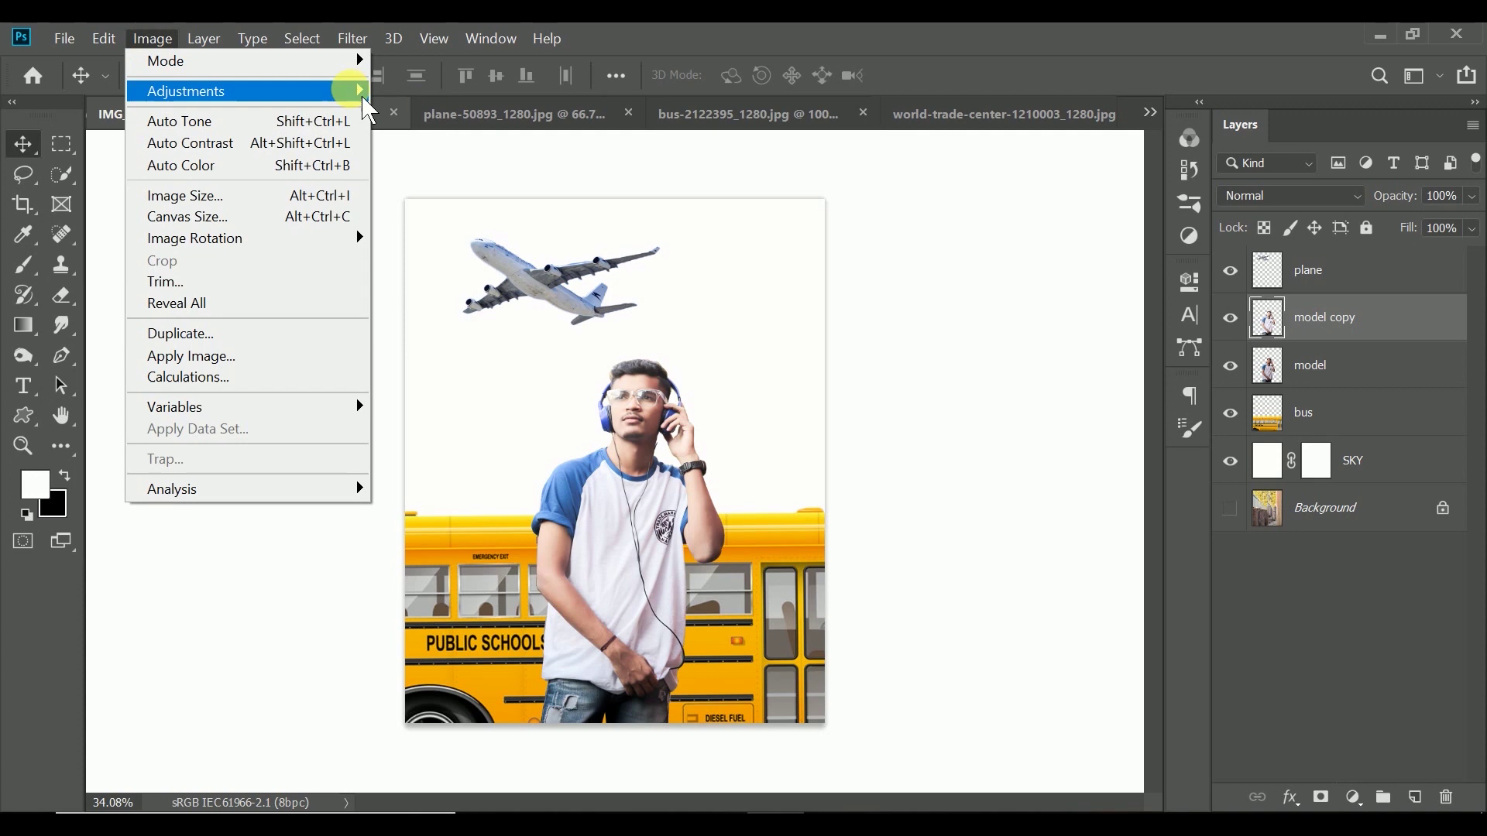
mouse_move(186, 91)
click(462, 94)
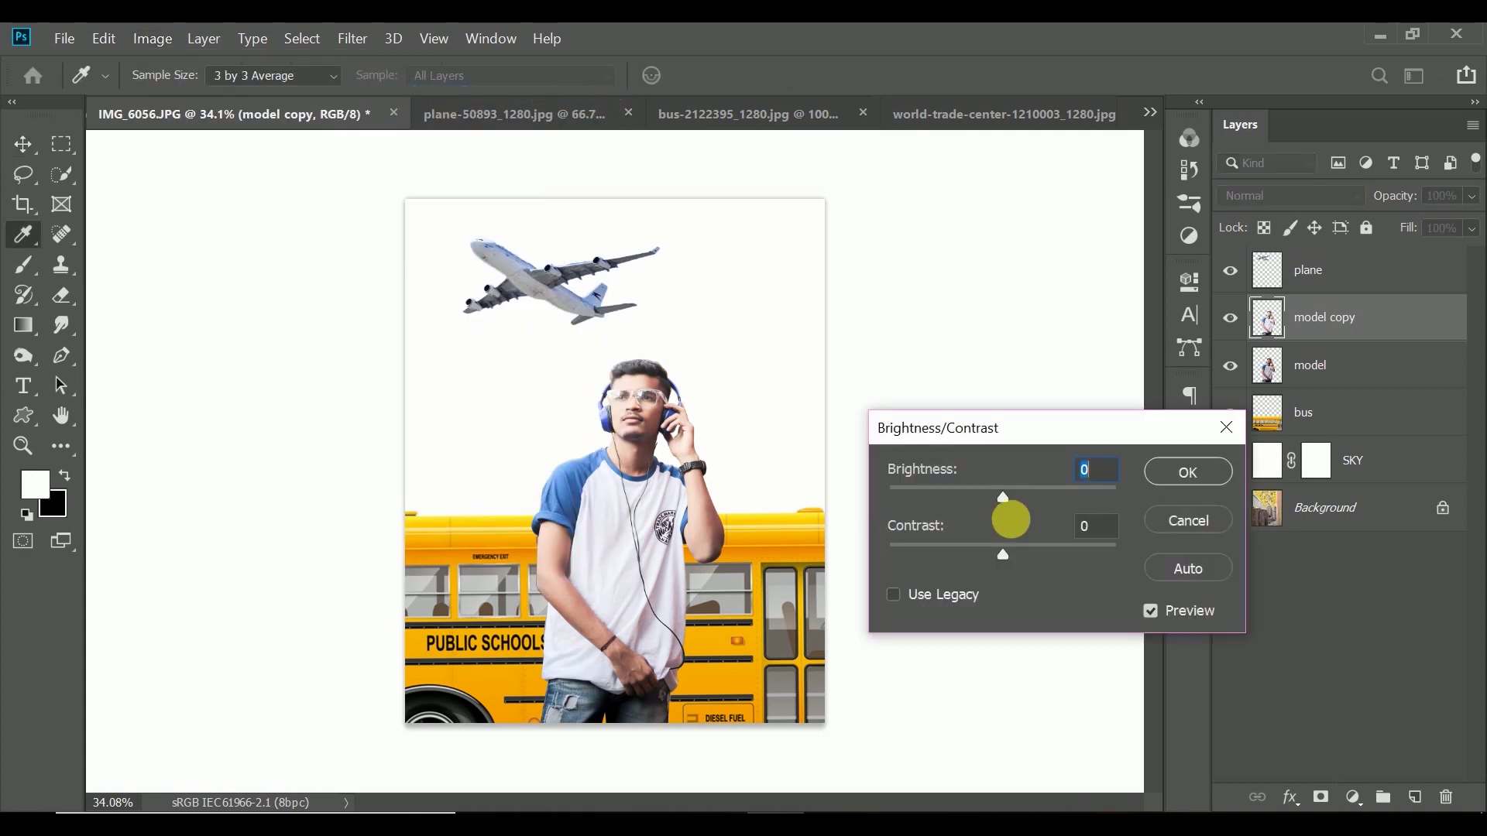
mouse_move(1003, 496)
mouse_down()
mouse_move(991, 496)
mouse_move(1002, 502)
mouse_up()
click(1013, 547)
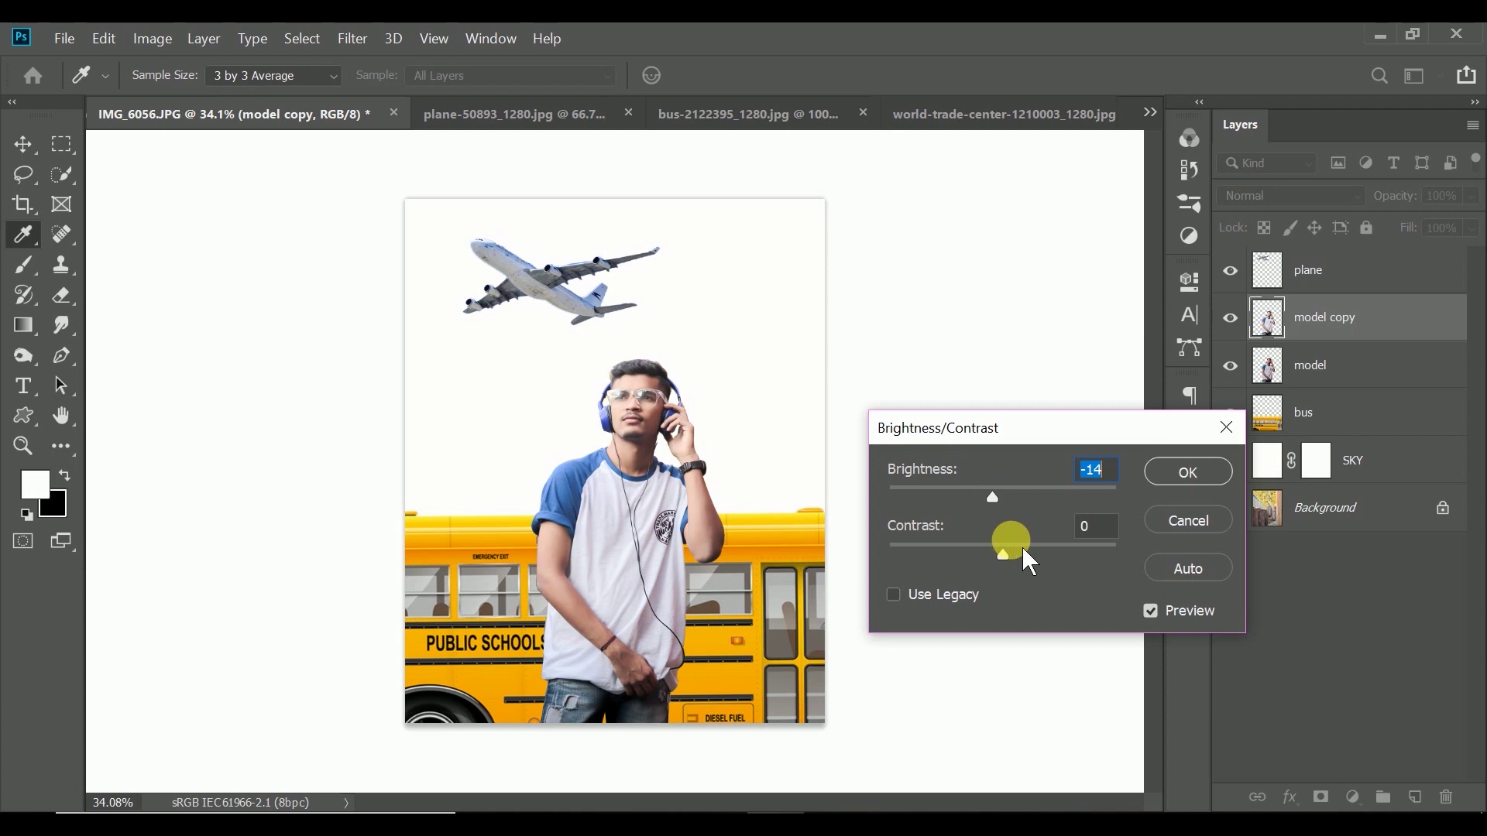
click(1188, 473)
key(v)
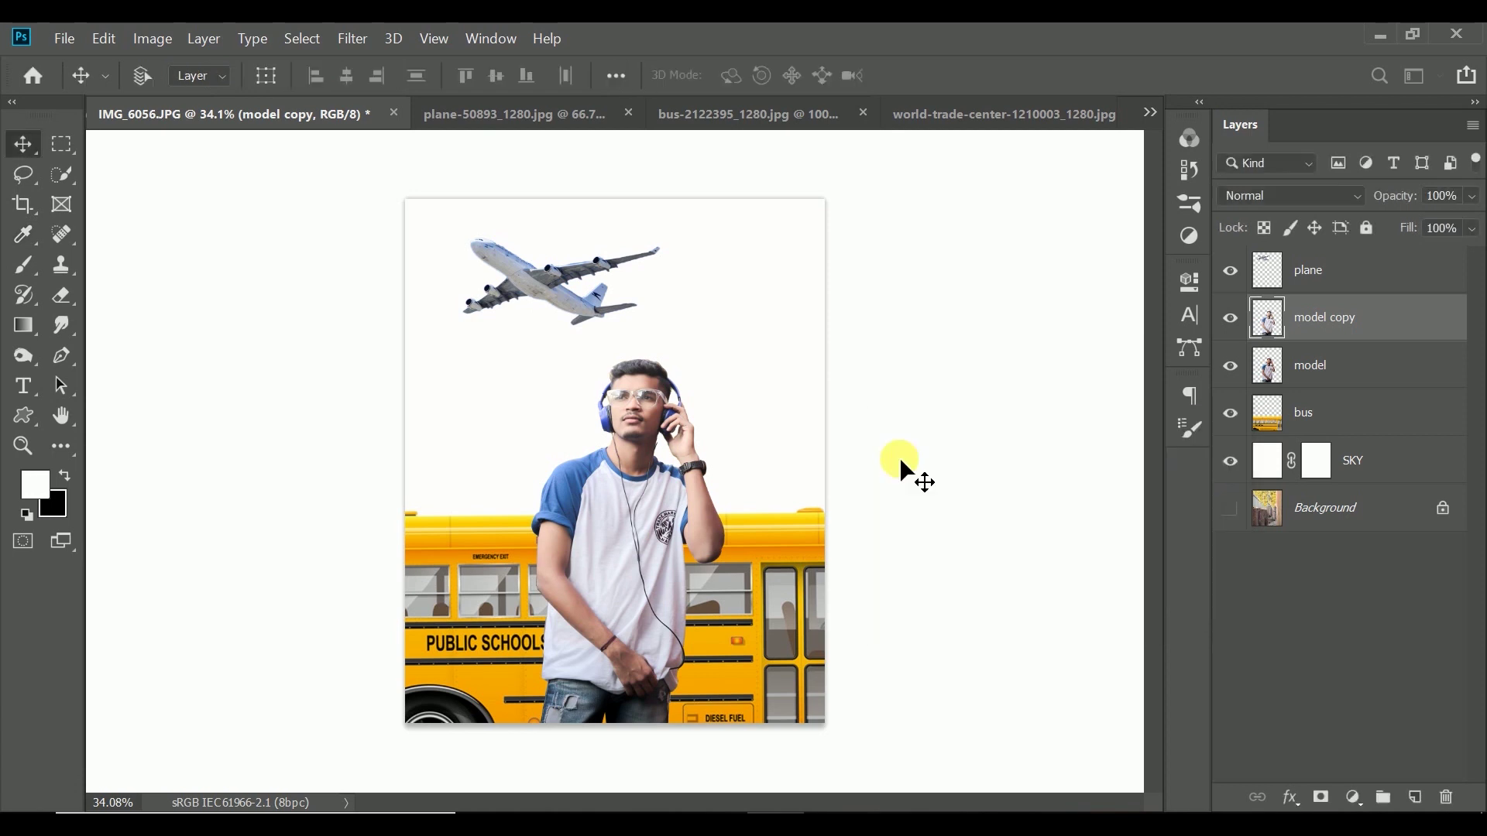
- Dodge the man's cheek and neck midtones at 25% exposure on model copy, then zoom out
click(24, 355)
right_click(23, 356)
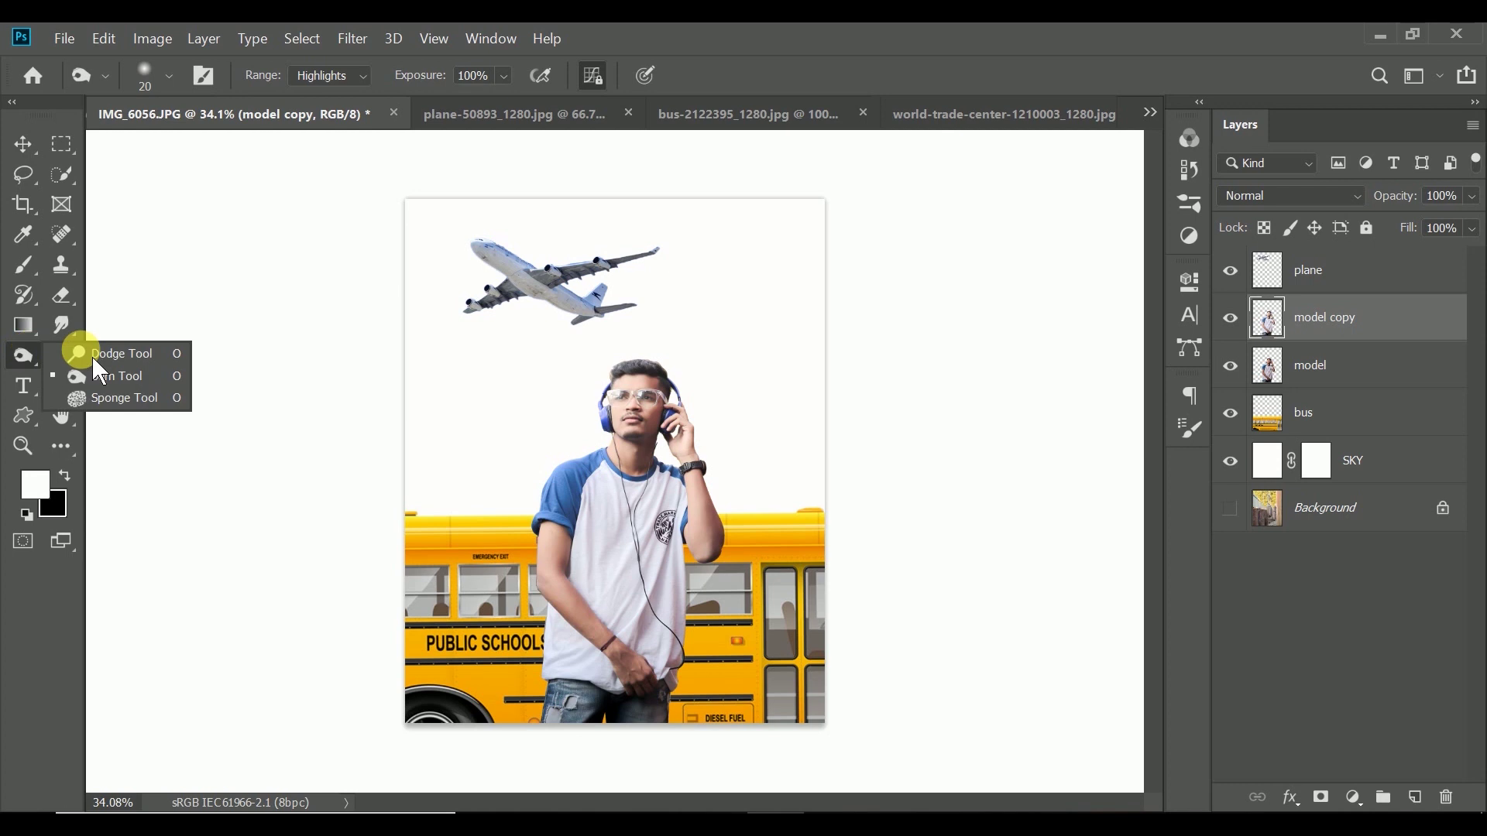
click(101, 348)
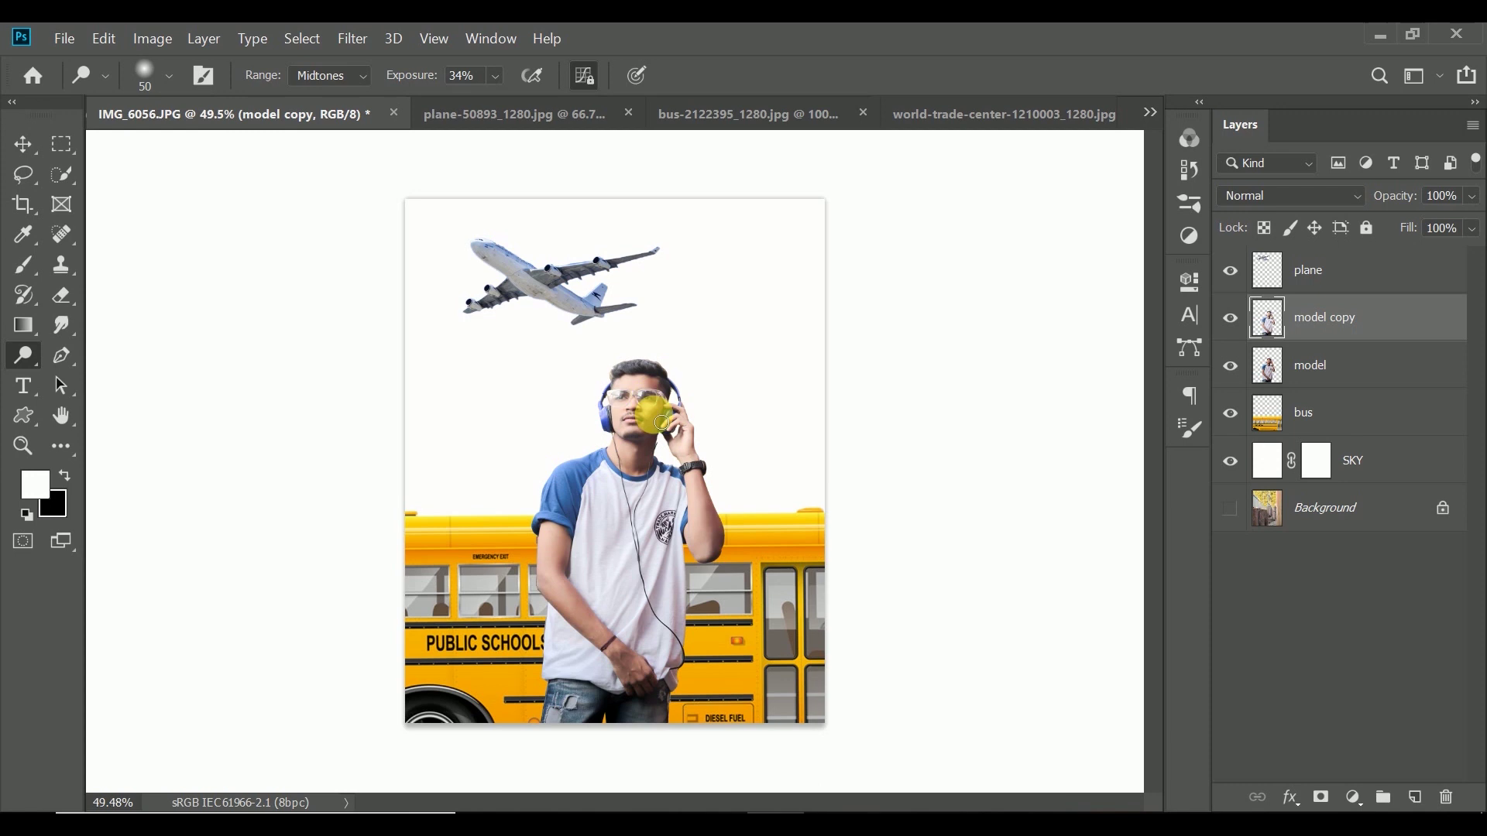
scroll(662, 422, up, 1)
scroll(662, 422, up, 1)
scroll(662, 422, up, 2)
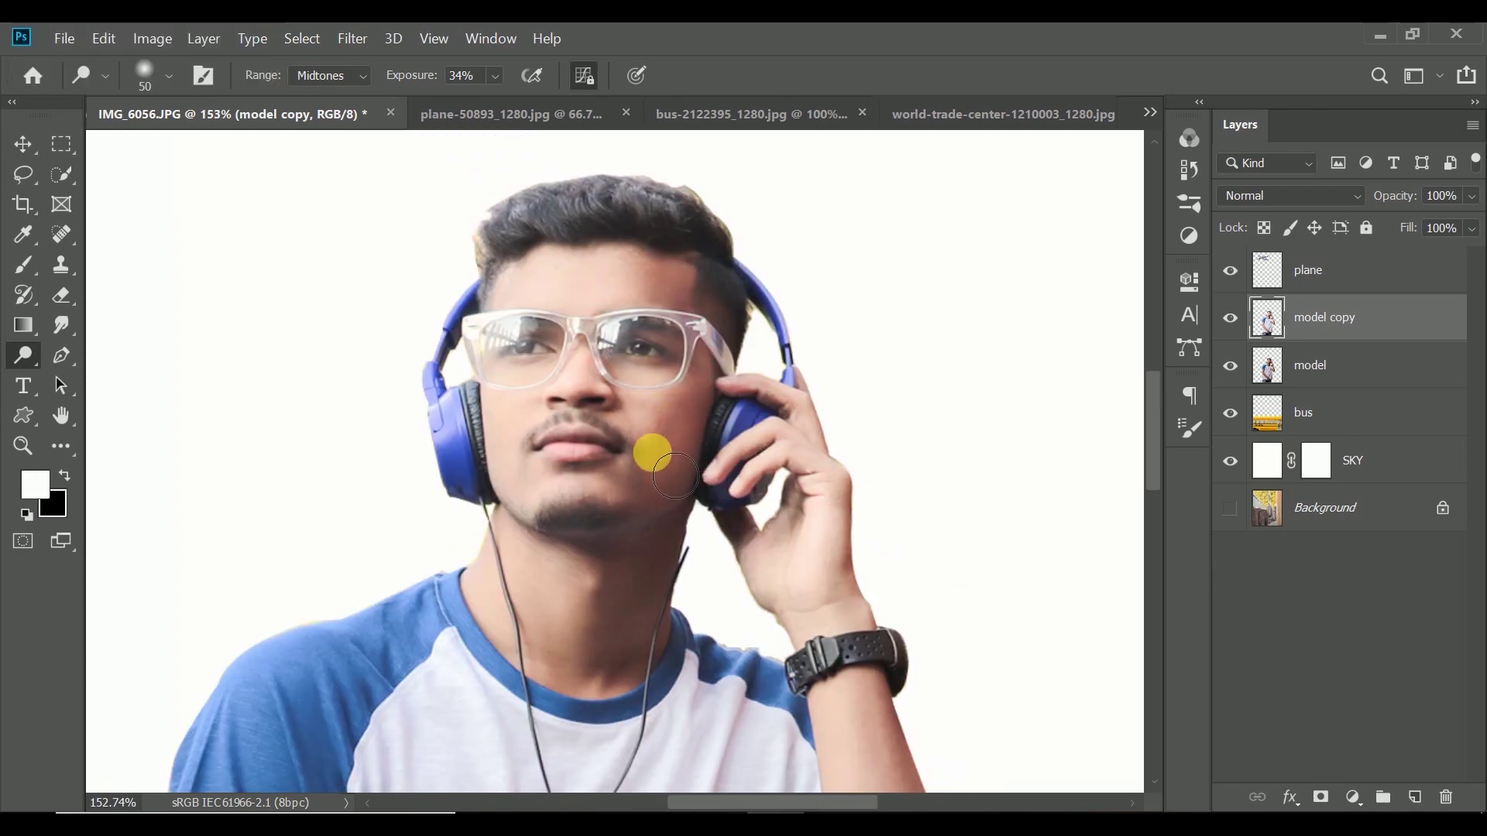
mouse_move(675, 476)
mouse_down()
mouse_move(670, 531)
mouse_move(694, 456)
mouse_move(671, 533)
mouse_move(638, 498)
mouse_up()
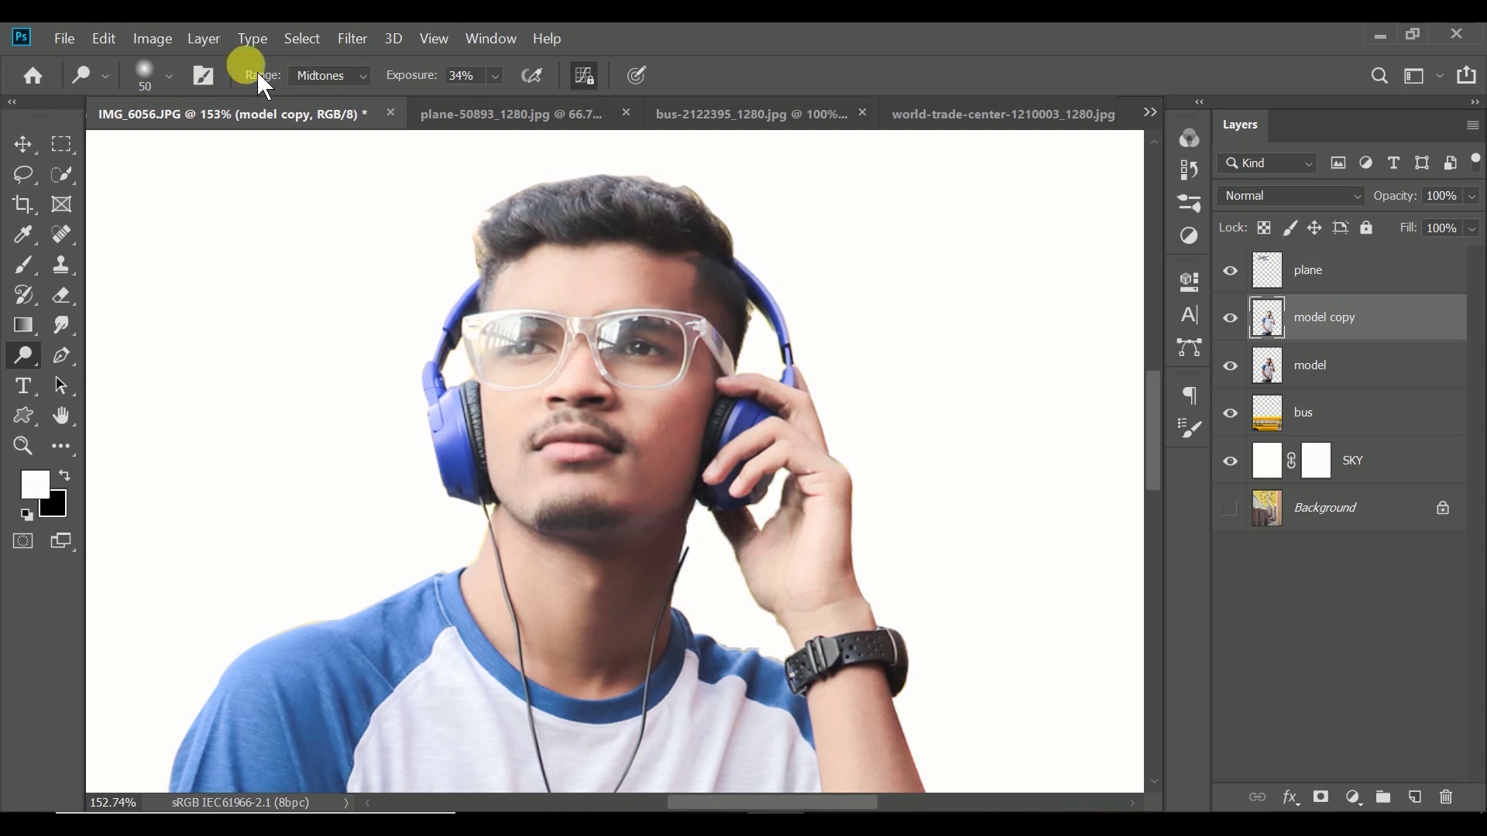
mouse_move(642, 564)
mouse_down()
mouse_move(655, 664)
mouse_move(684, 488)
mouse_move(684, 514)
mouse_move(675, 581)
mouse_move(675, 276)
mouse_move(713, 323)
mouse_move(604, 349)
mouse_move(554, 246)
mouse_move(707, 275)
mouse_move(630, 710)
mouse_move(644, 483)
mouse_move(882, 535)
mouse_move(927, 710)
mouse_move(891, 488)
mouse_move(716, 583)
mouse_up()
scroll(644, 483, down, 5)
scroll(889, 486, down, 4)
scroll(702, 565, down, 2)
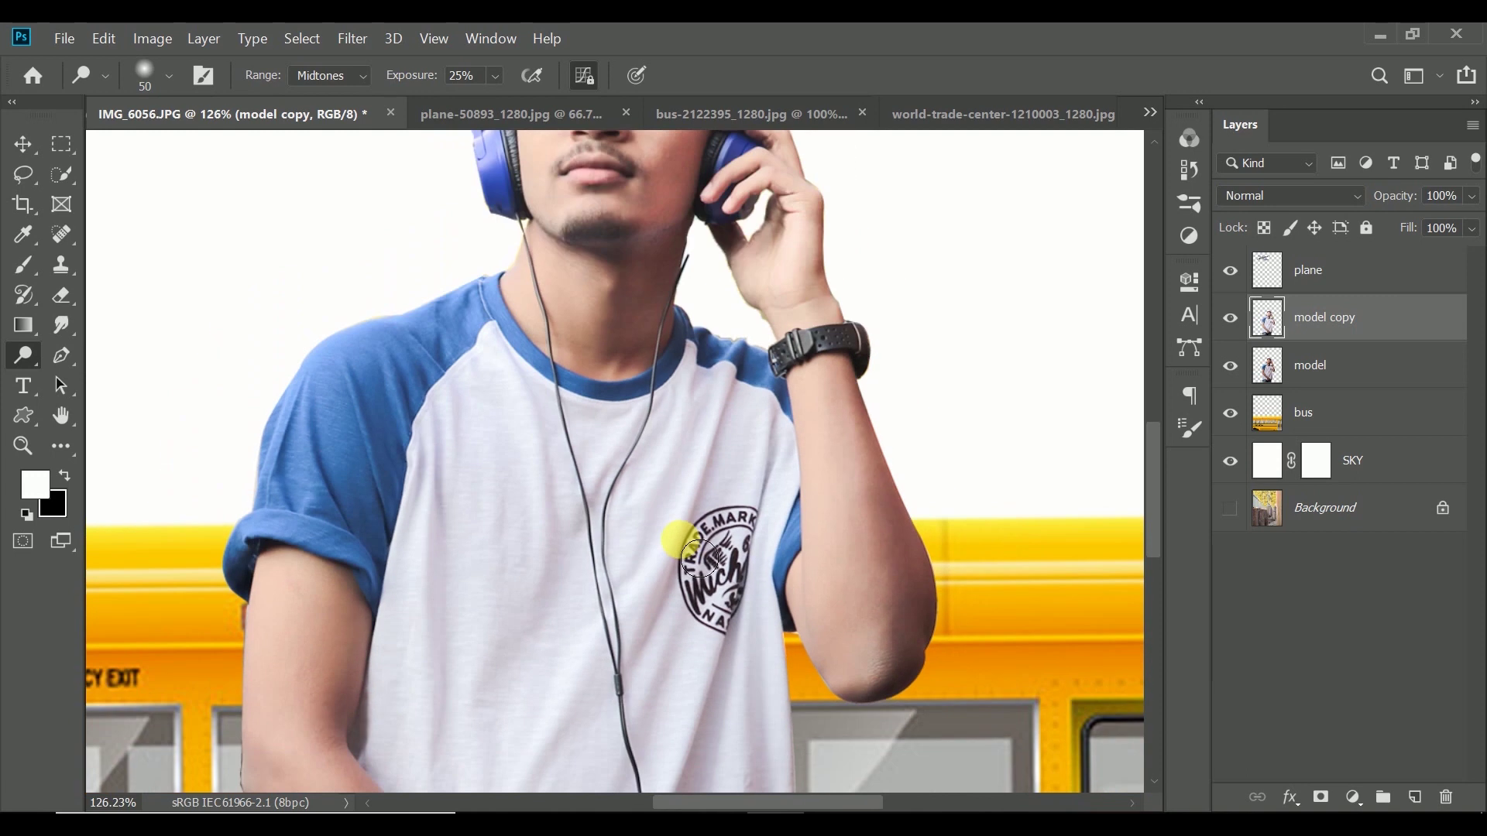
scroll(689, 545, down, 2)
scroll(662, 422, down, 2)
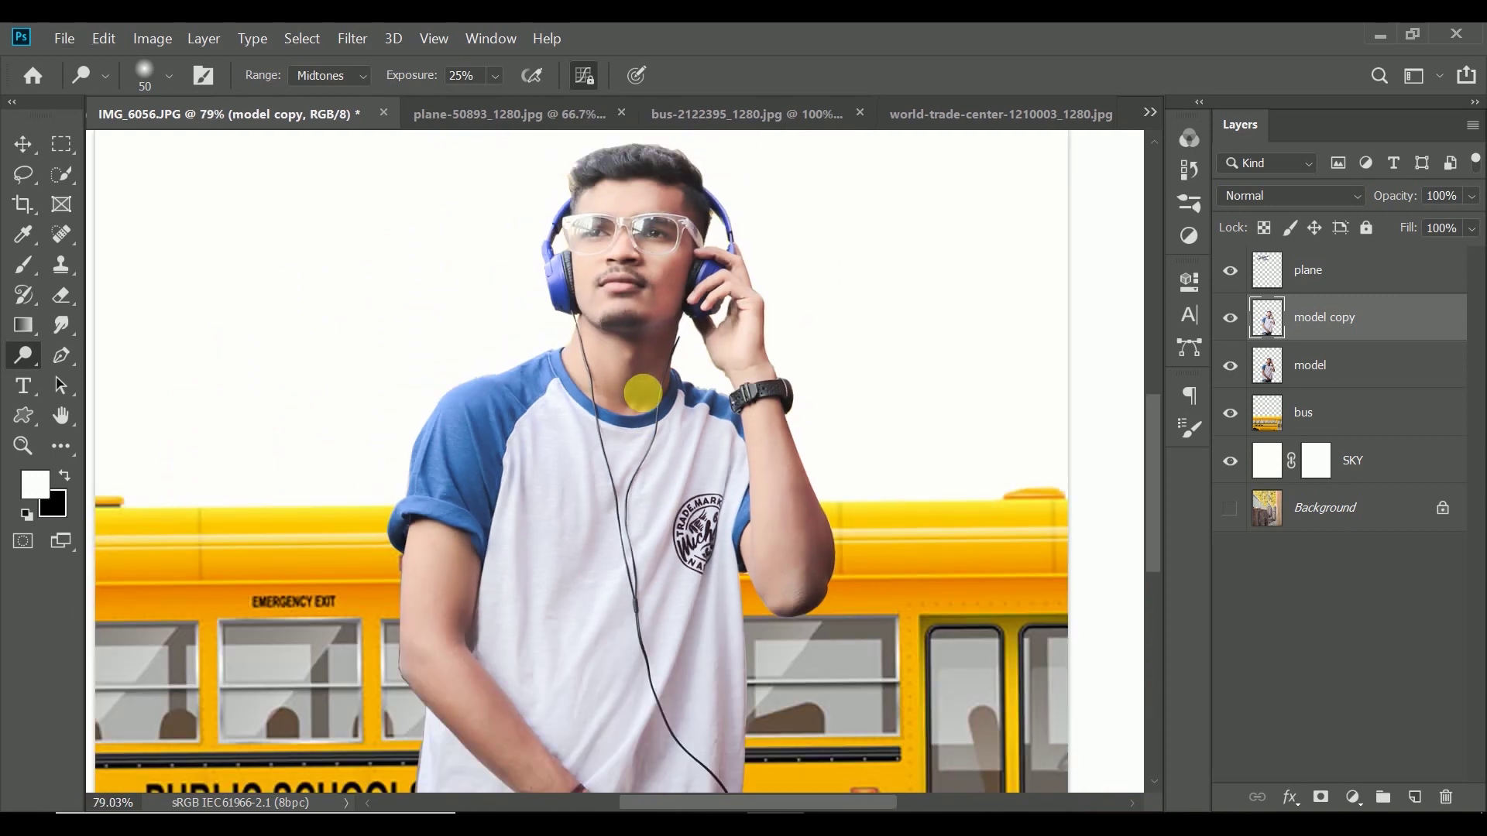
- Select the Mixer Brush and set a light pink skin tone sampled from the cheek
click(39, 262)
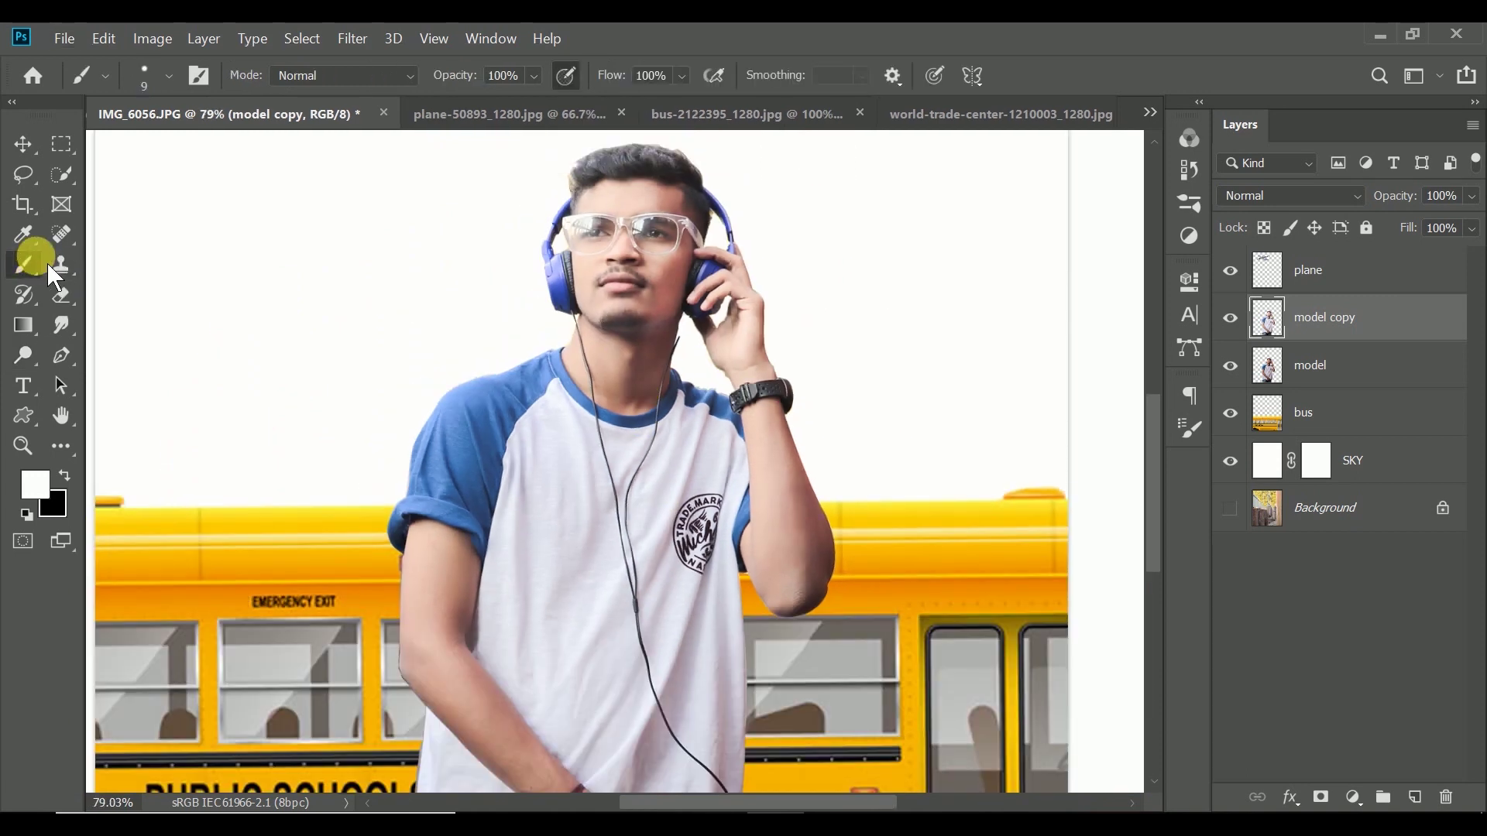
right_click(35, 276)
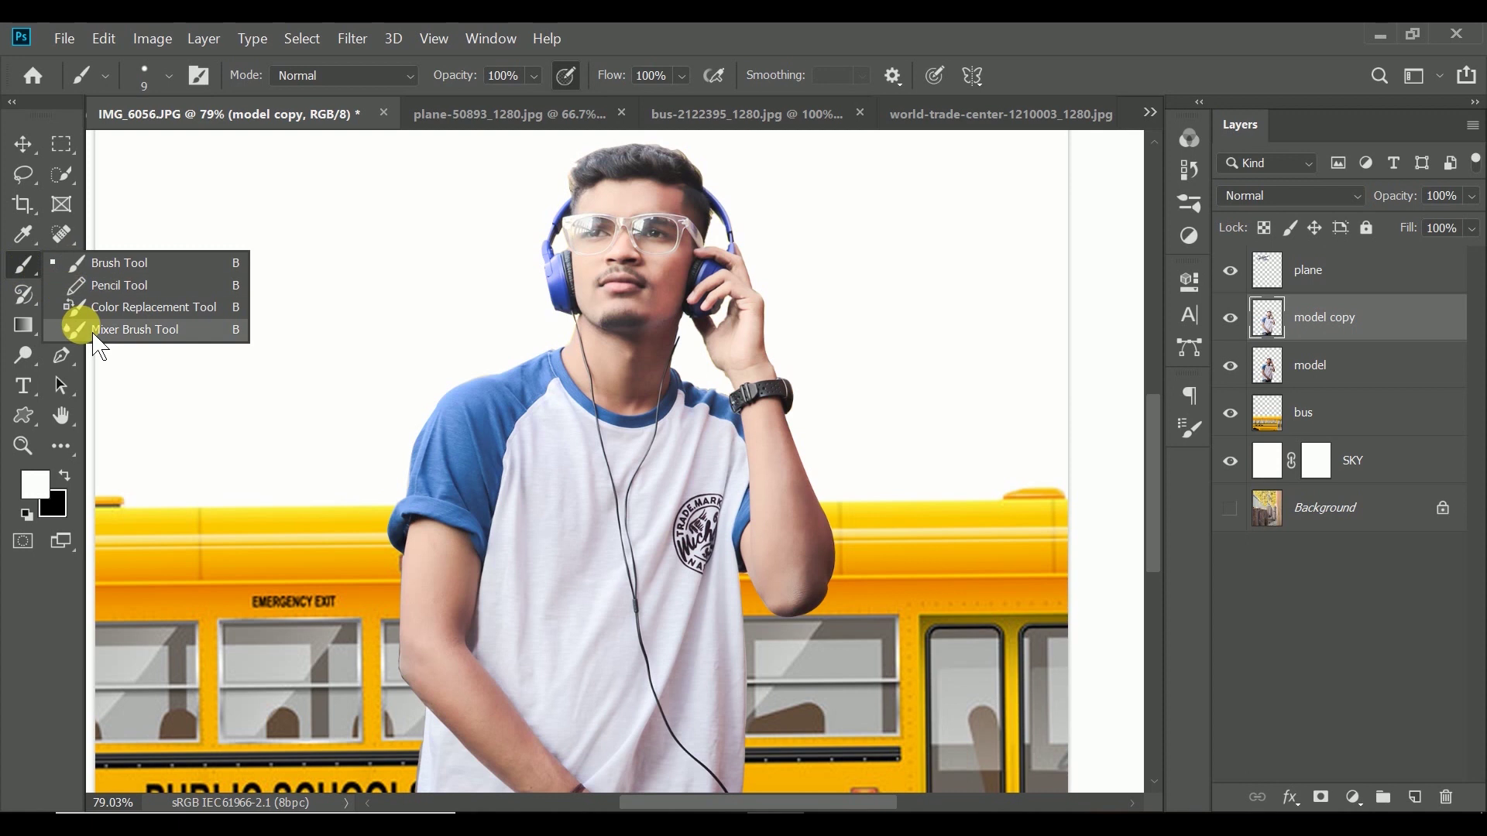
click(73, 326)
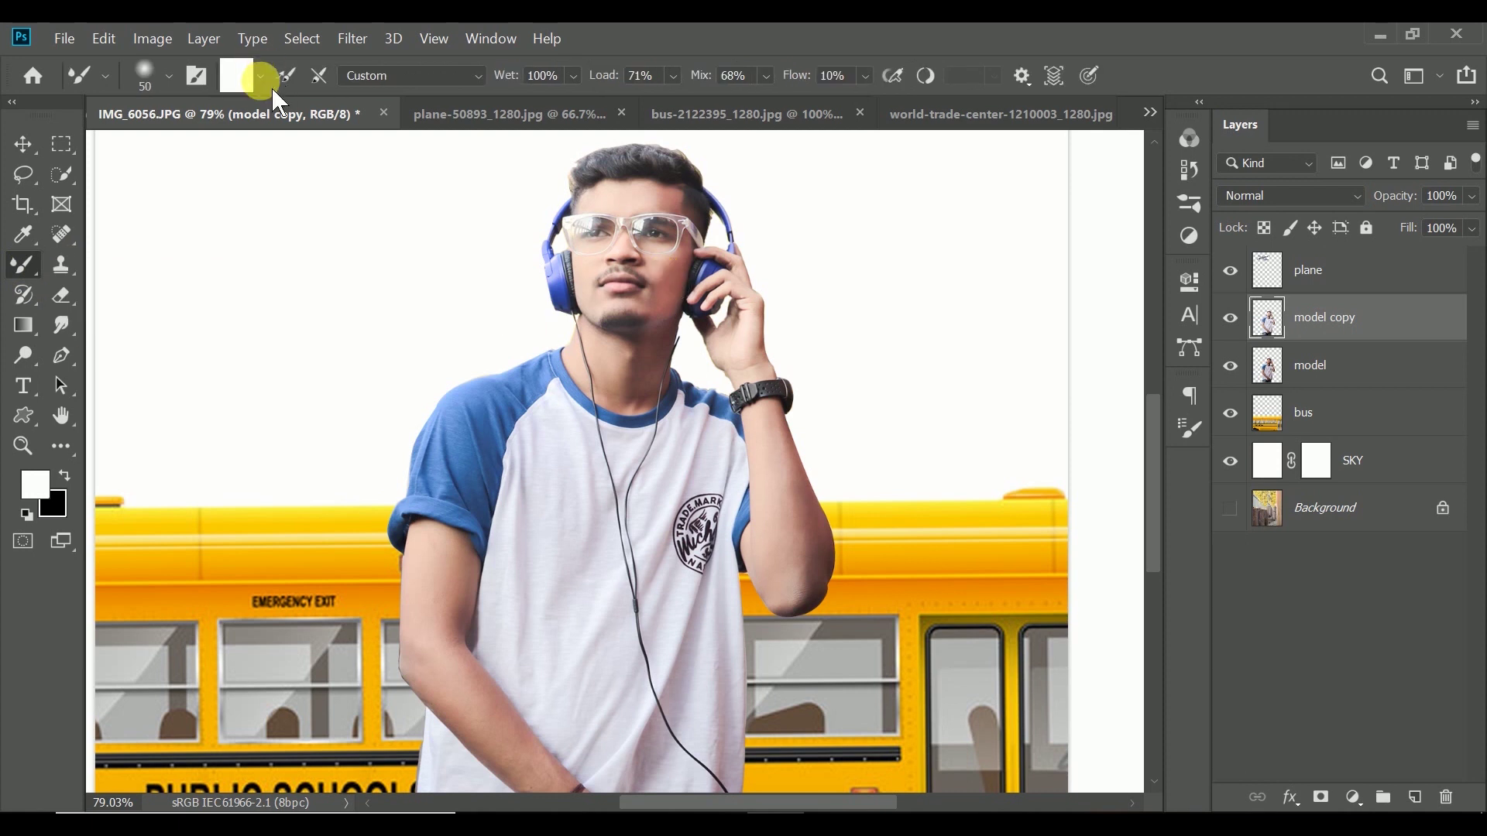
click(273, 90)
click(309, 128)
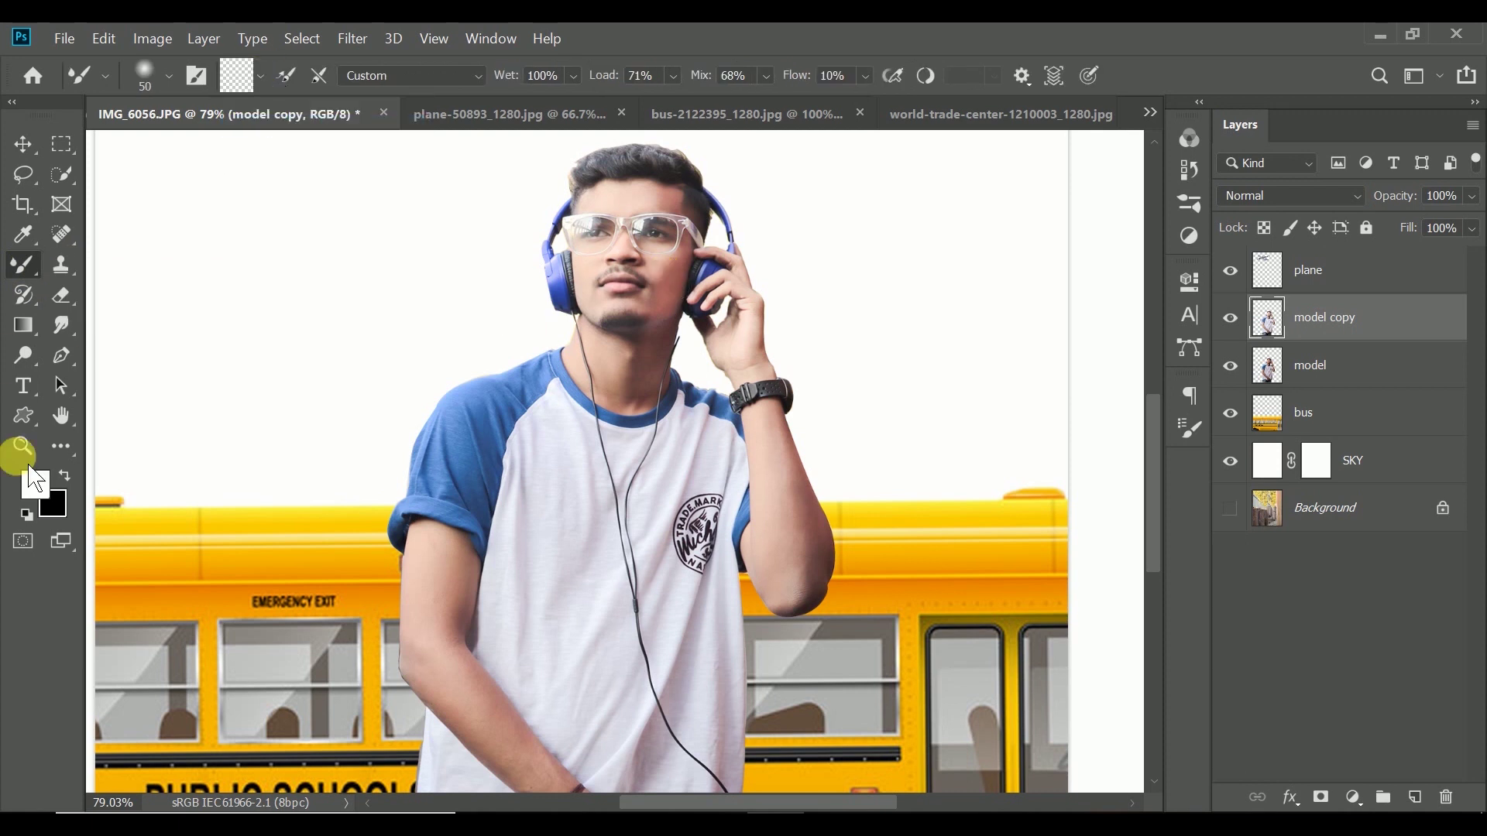
click(35, 483)
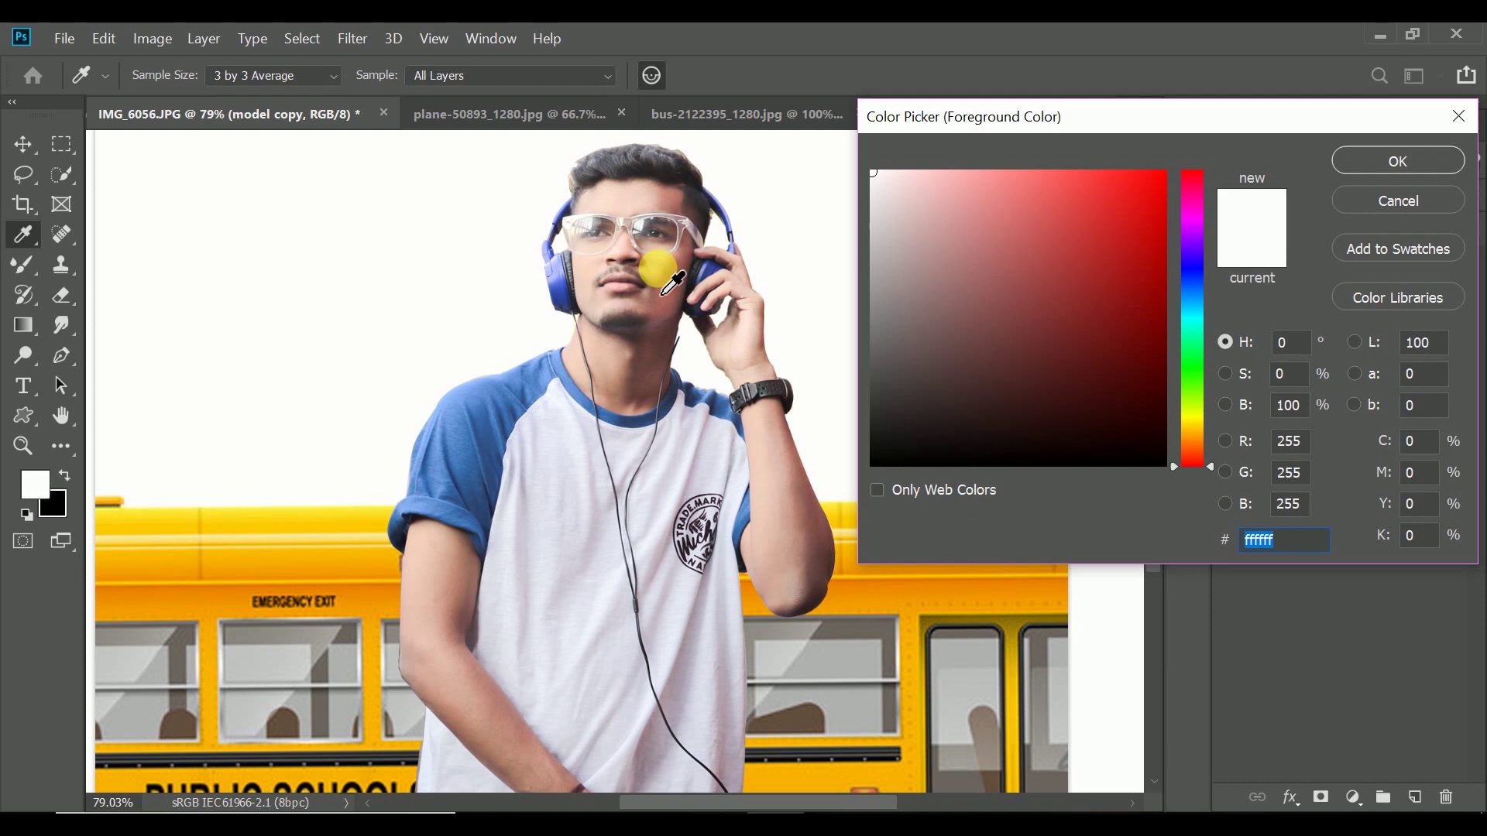
click(664, 292)
drag(942, 206, 943, 199)
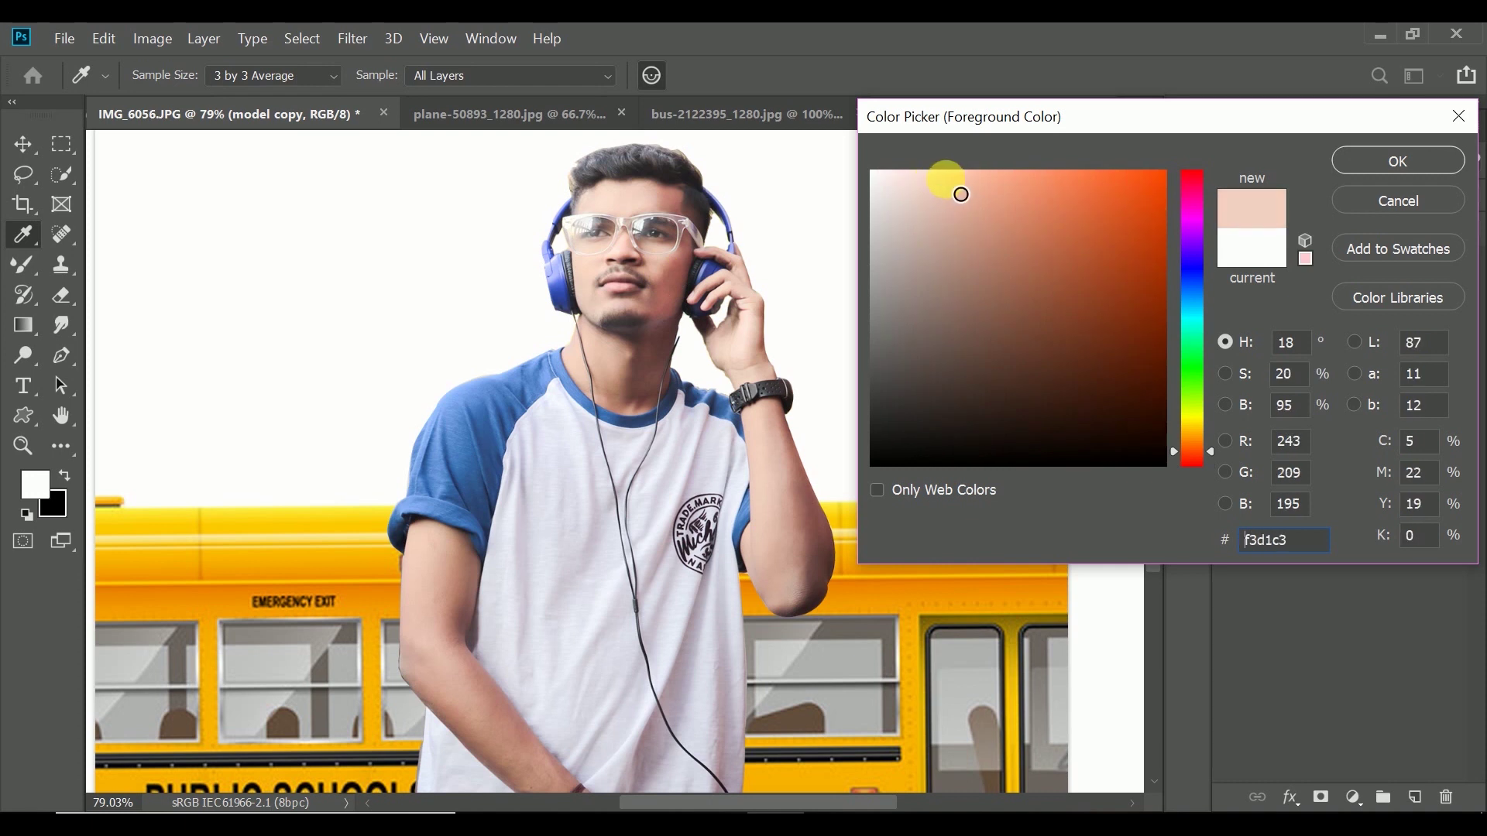
click(1341, 162)
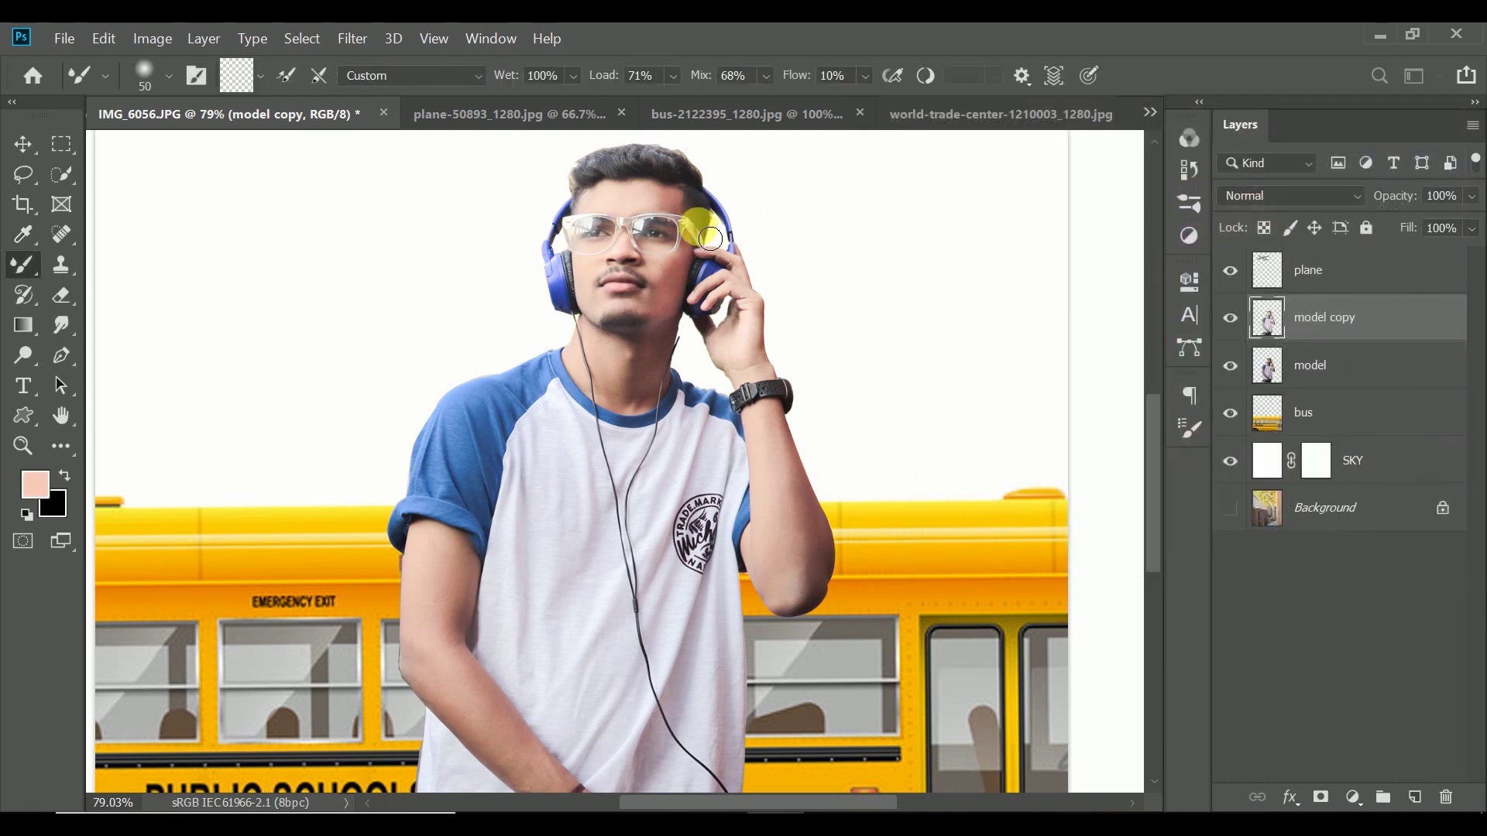
click(65, 476)
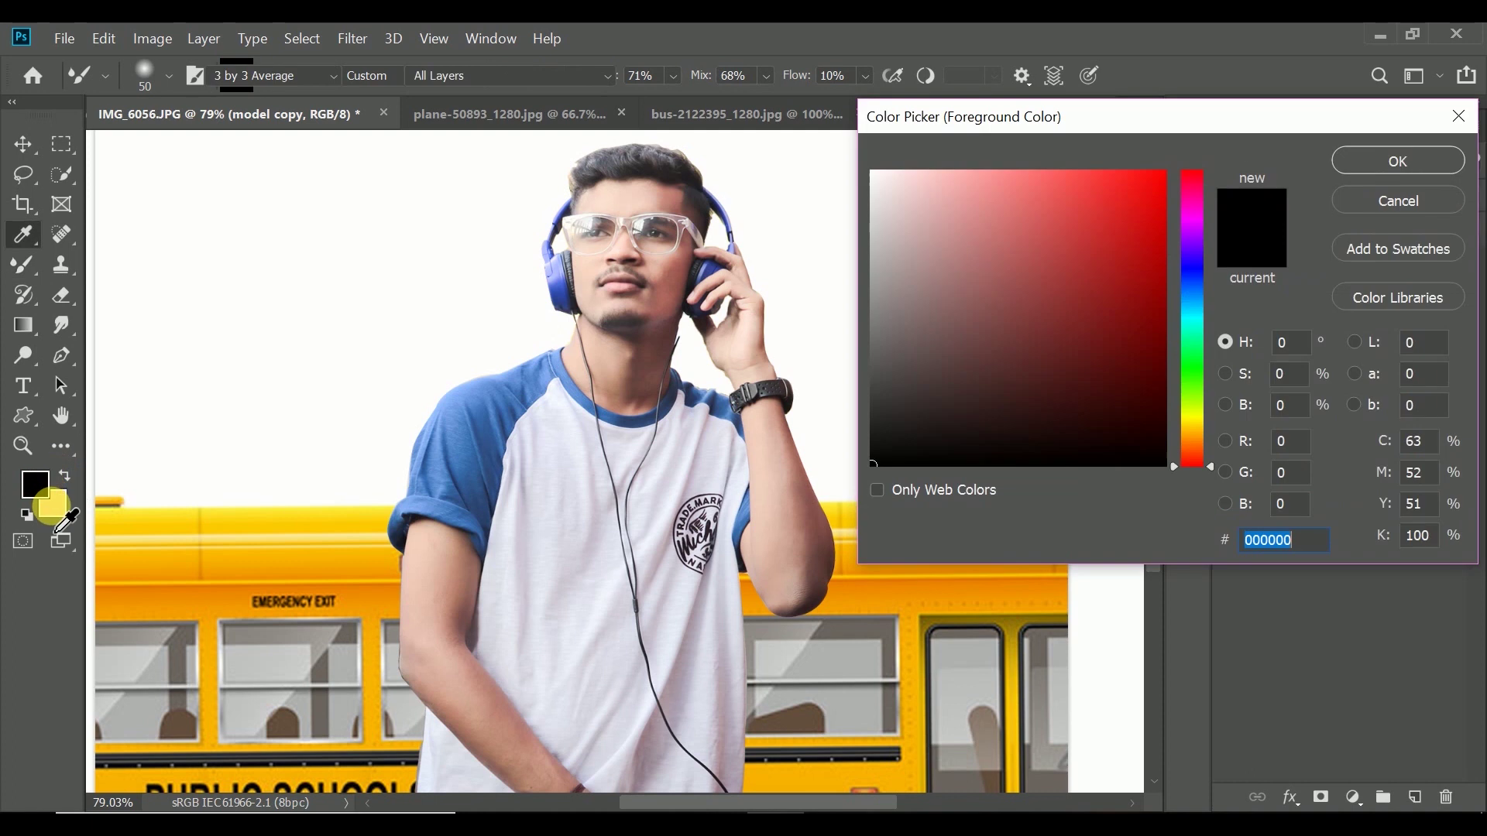
click(54, 507)
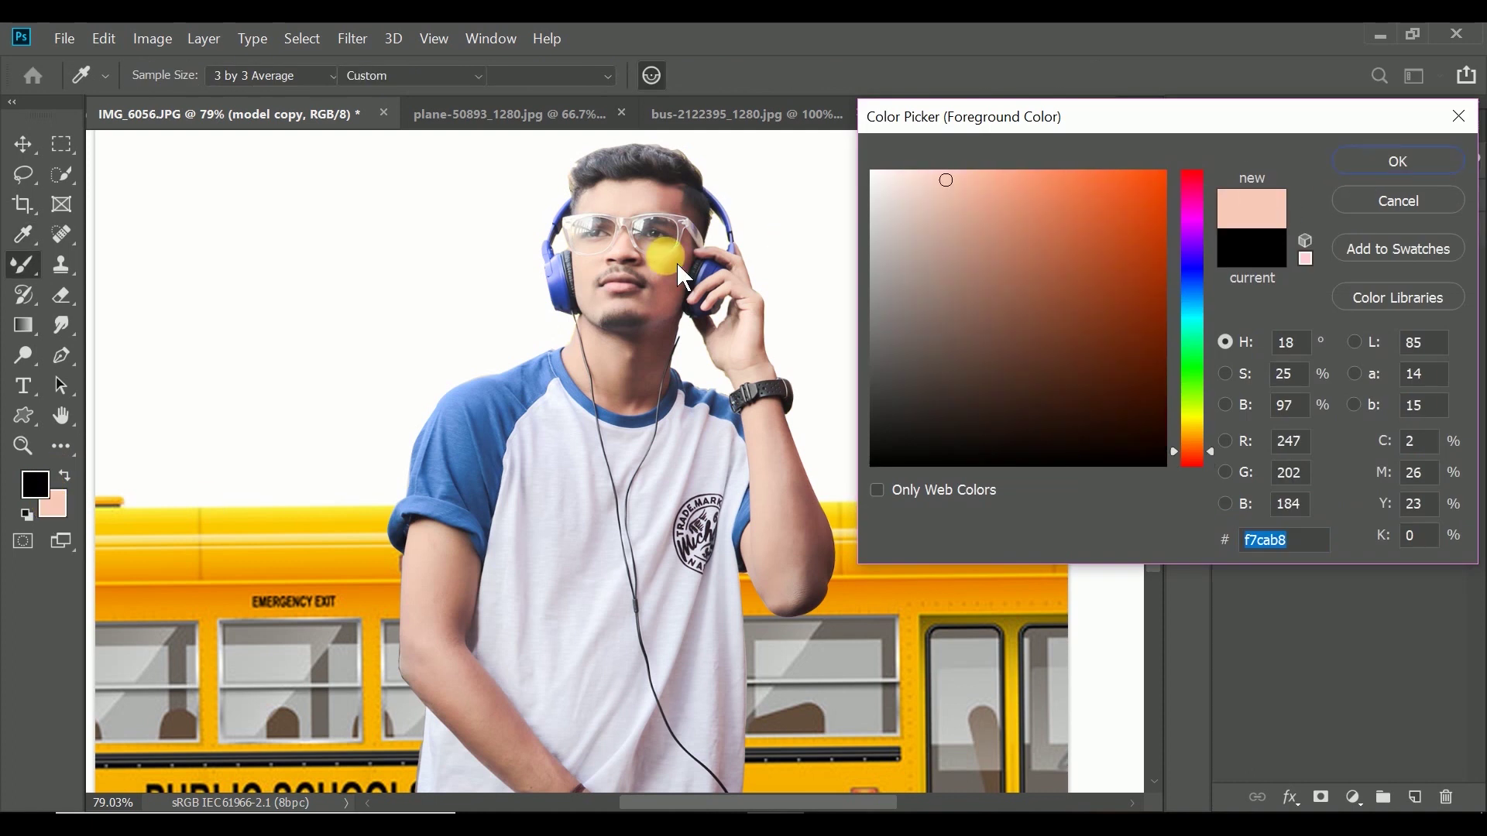
key(Return)
- Load the cleaned mixer brush with skin colour at Wet 0% and blend the forearm
scroll(605, 272, up, 5)
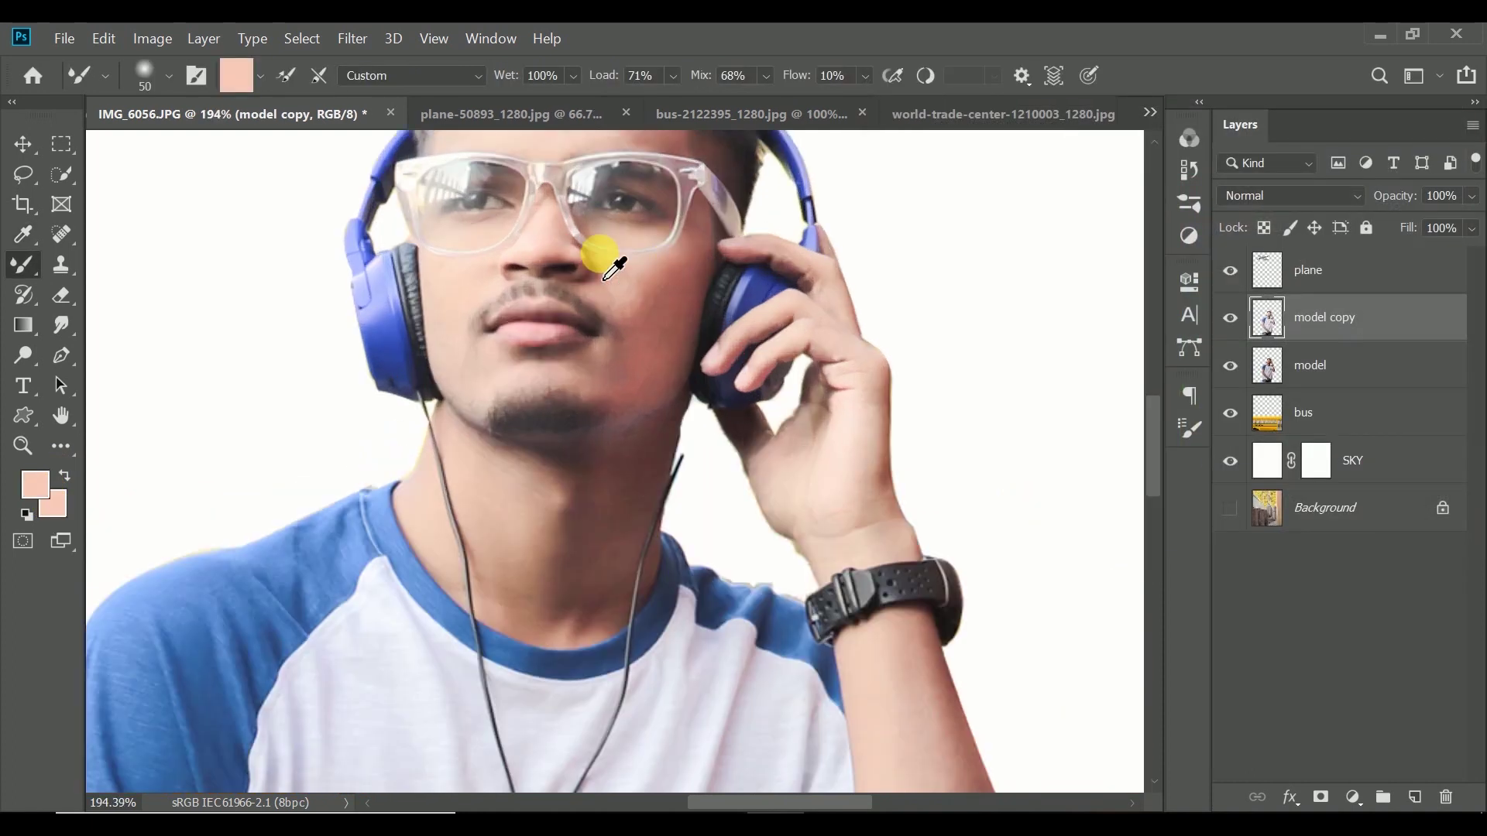
click(262, 75)
click(279, 123)
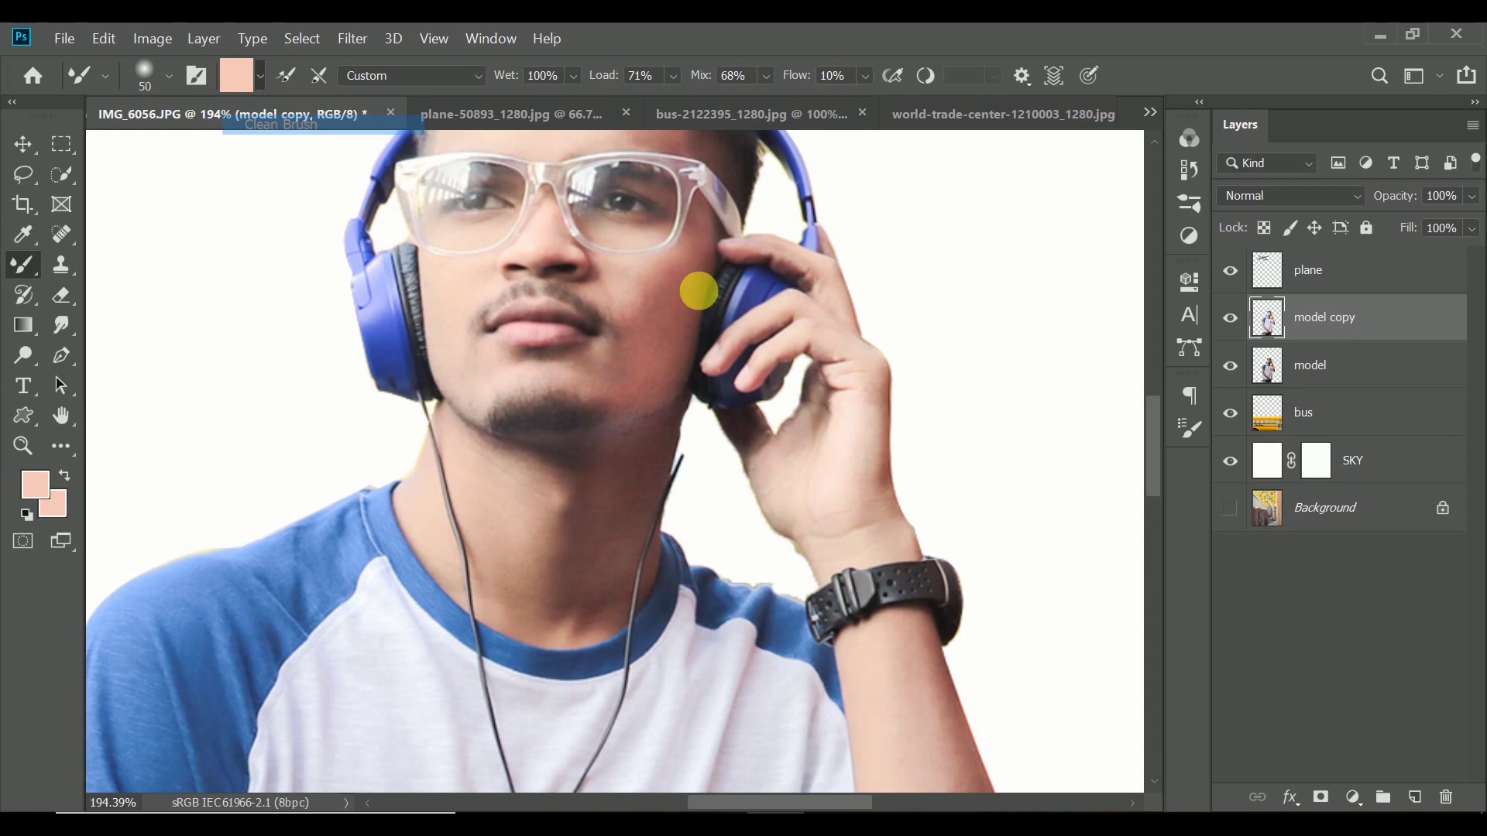
alt+click(654, 317)
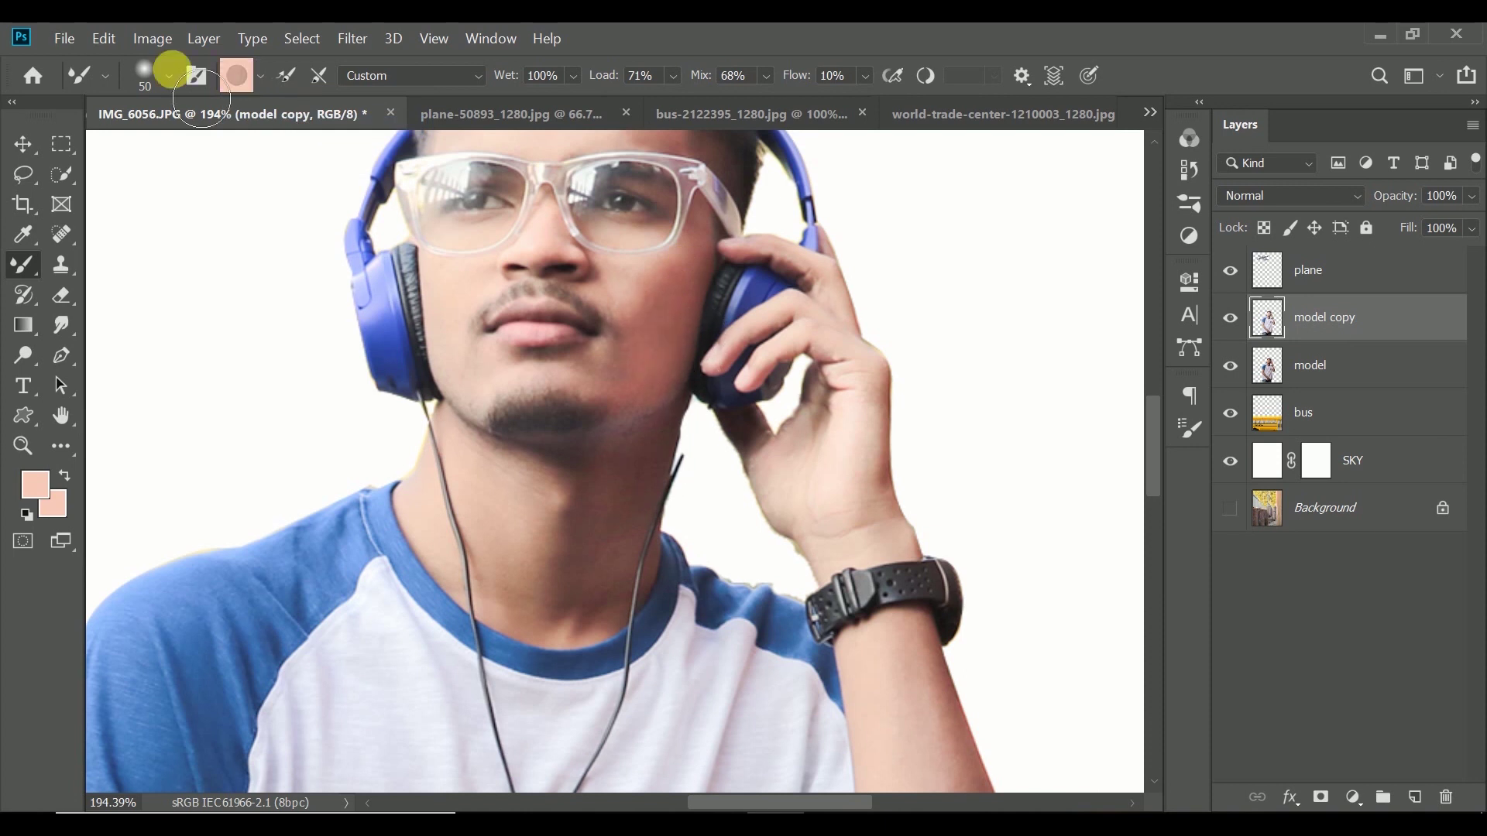
drag(521, 91, 473, 89)
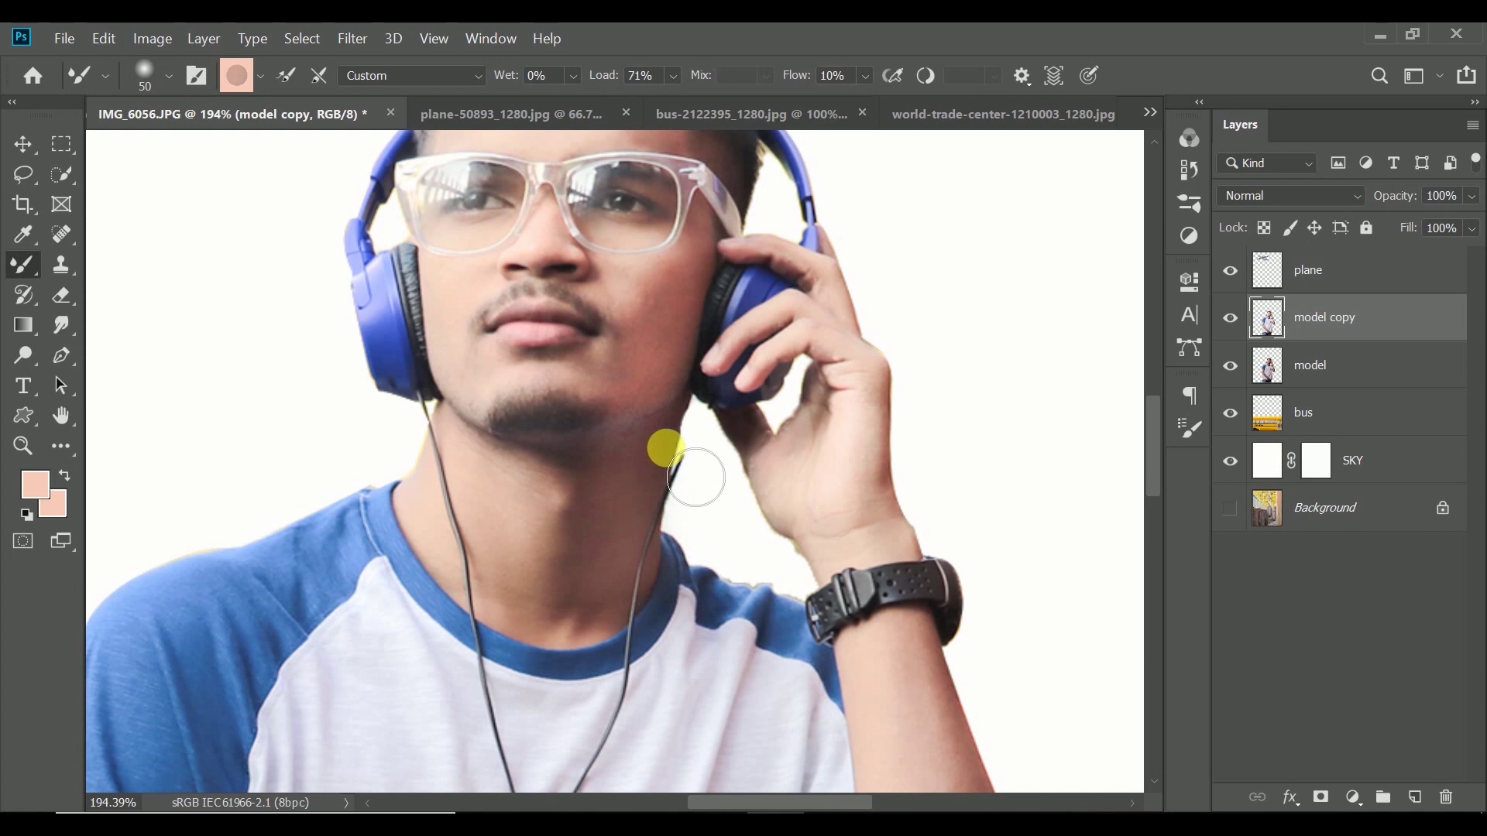
scroll(697, 387, down, 5)
scroll(697, 387, right, 5)
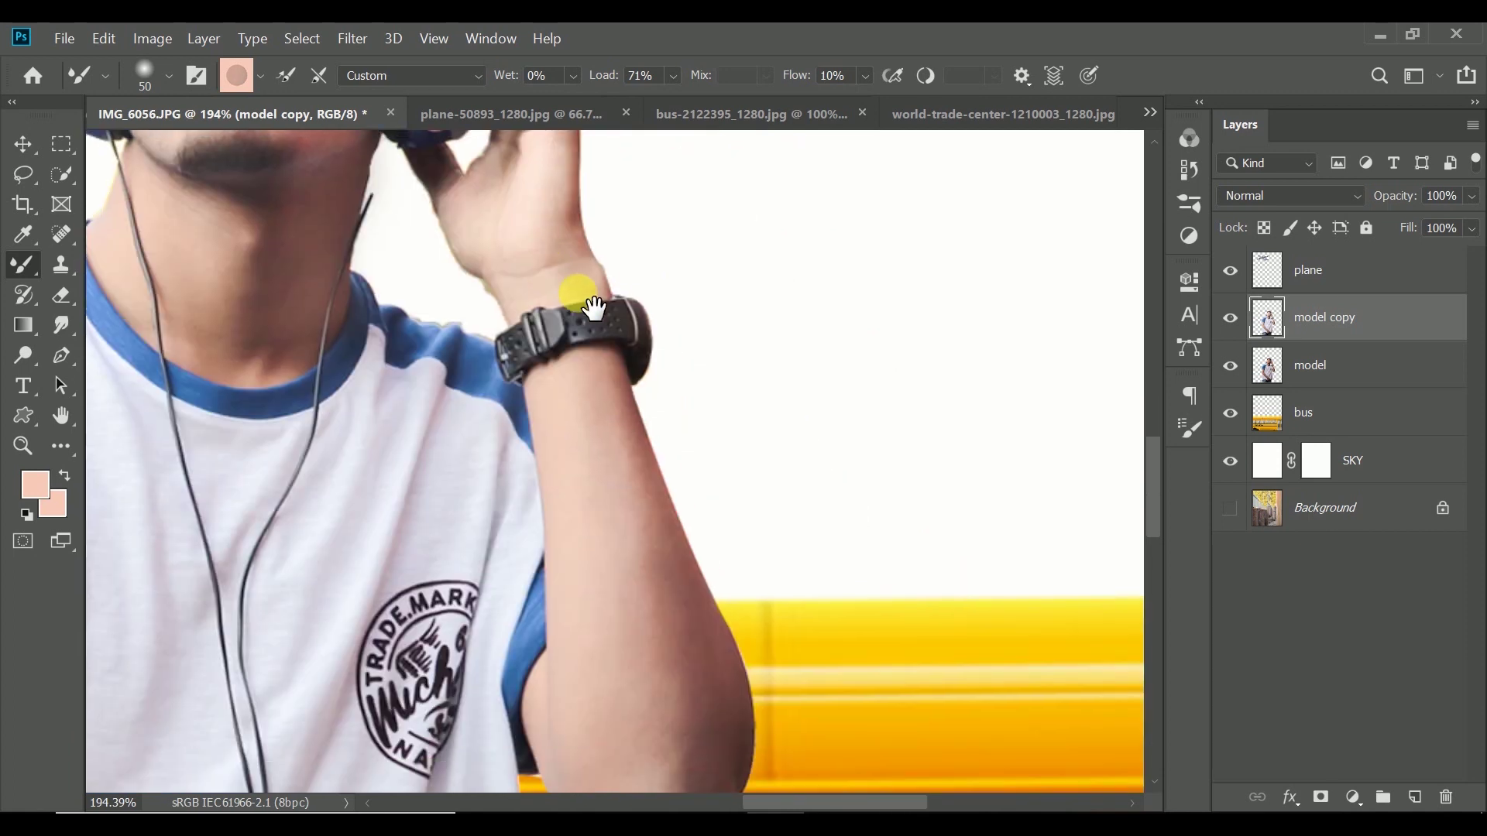
mouse_move(638, 545)
mouse_down()
mouse_move(662, 574)
mouse_move(641, 521)
mouse_move(661, 524)
mouse_move(689, 787)
mouse_move(697, 777)
mouse_up()
- Clean the brush, reset Wet to 100%, switch back to the regular brush and zoom out
click(263, 75)
click(283, 126)
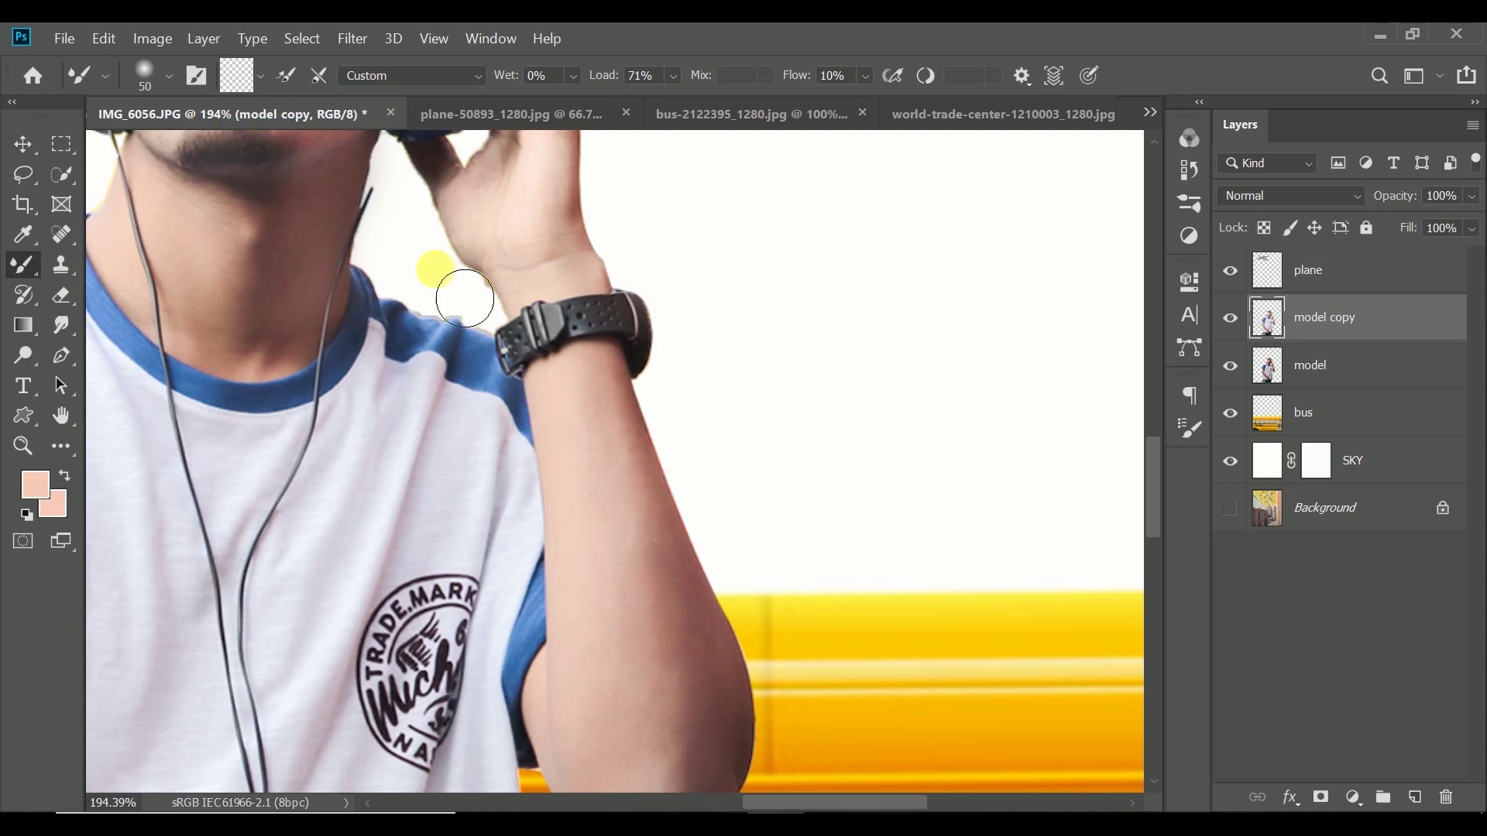
drag(504, 75, 565, 97)
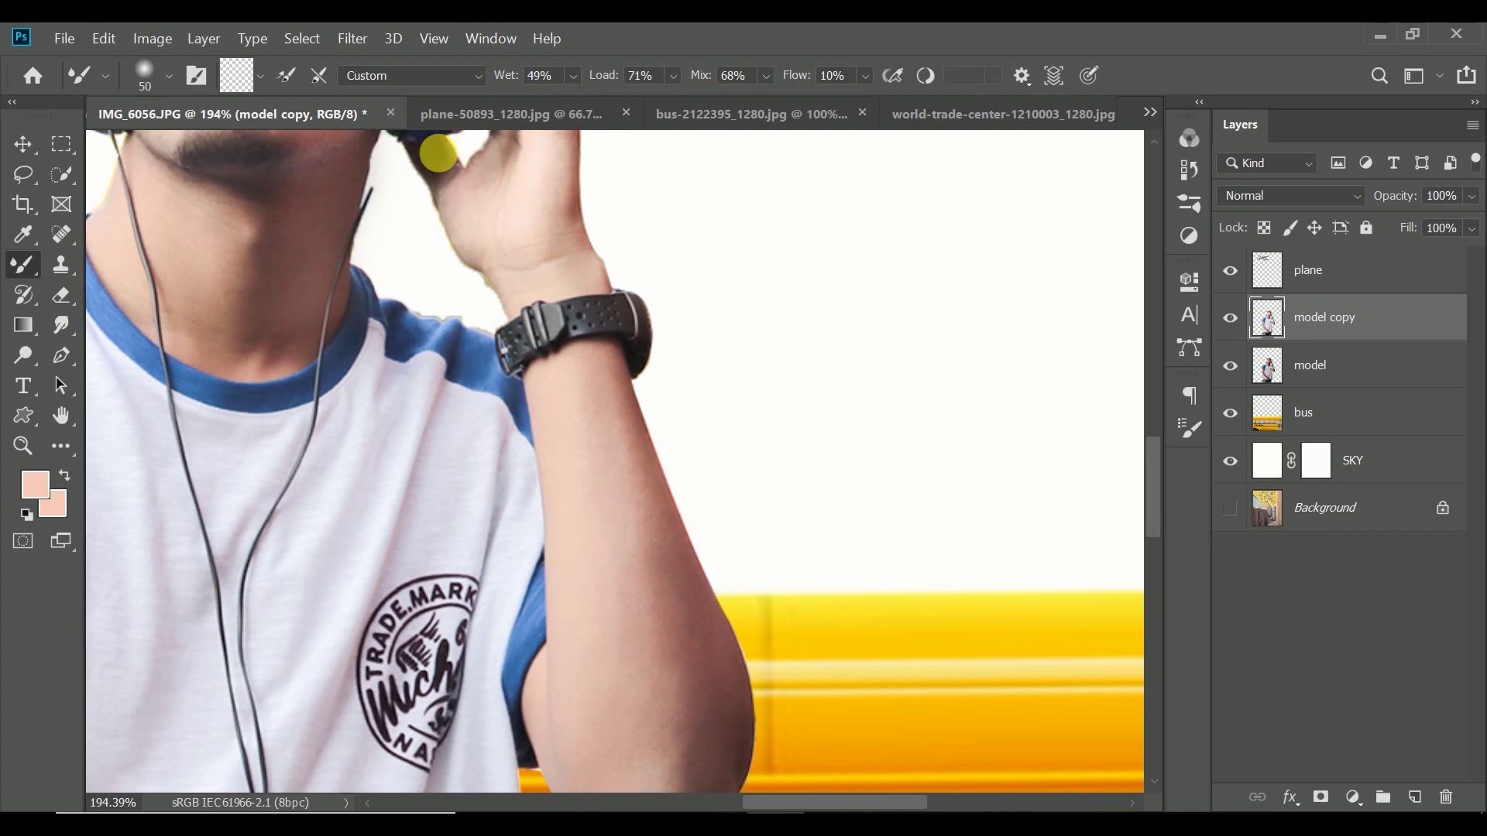
click(236, 75)
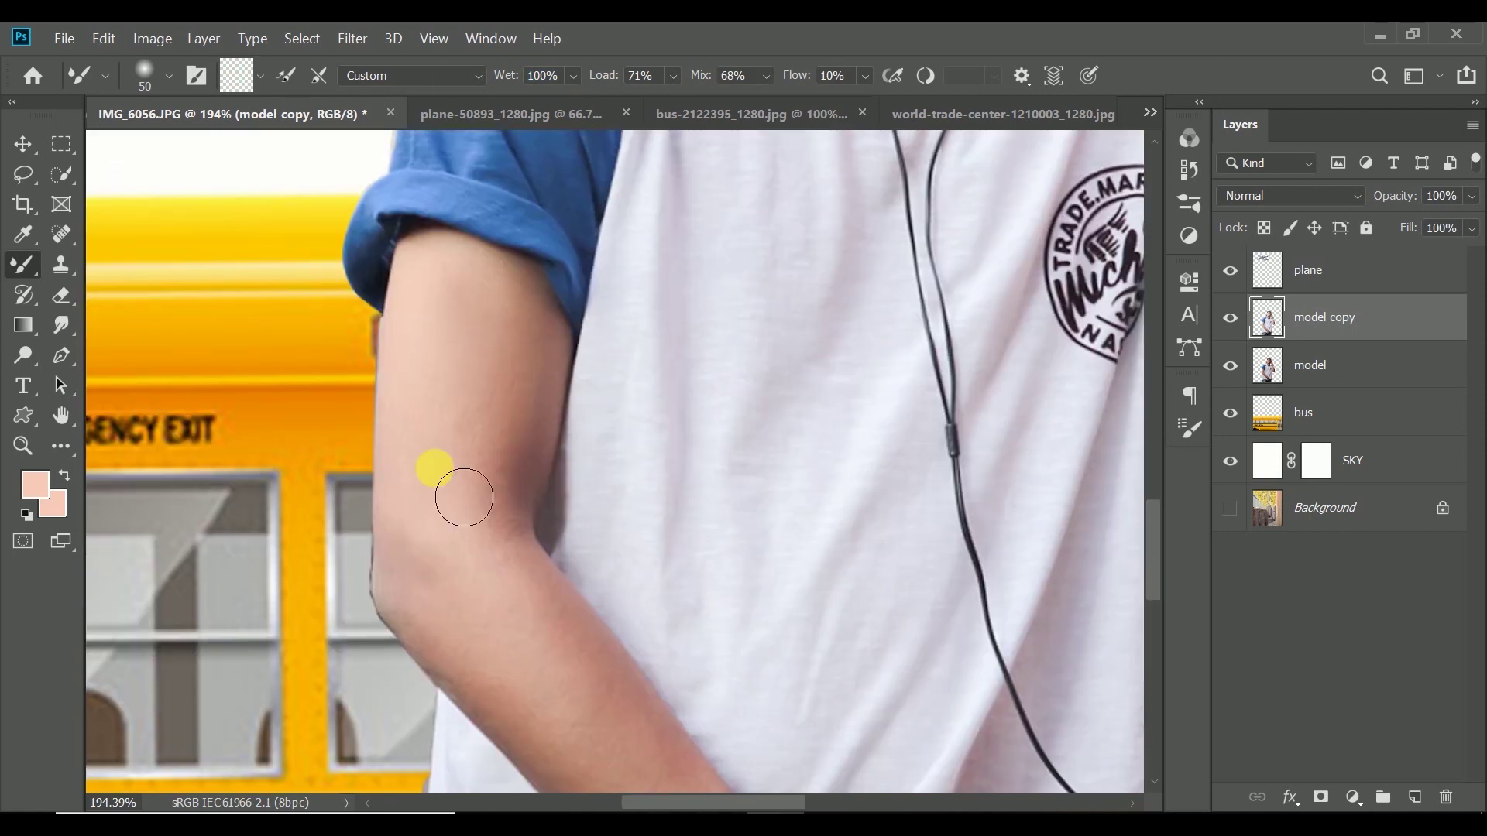
scroll(548, 498, up, 1)
scroll(690, 572, up, 2)
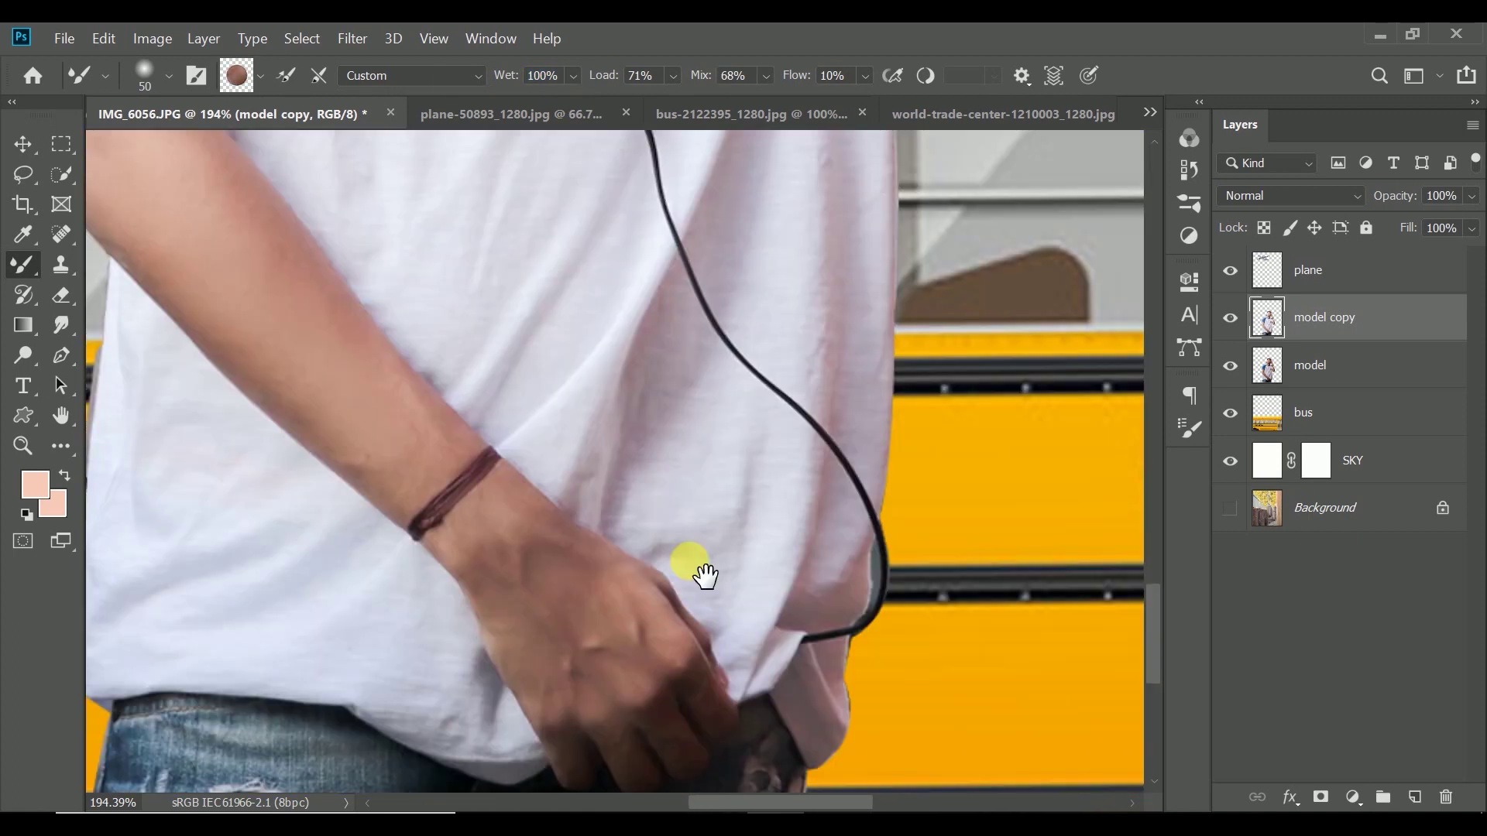
scroll(540, 477, up, 4)
scroll(540, 477, up, 5)
click(261, 75)
click(266, 123)
key(j)
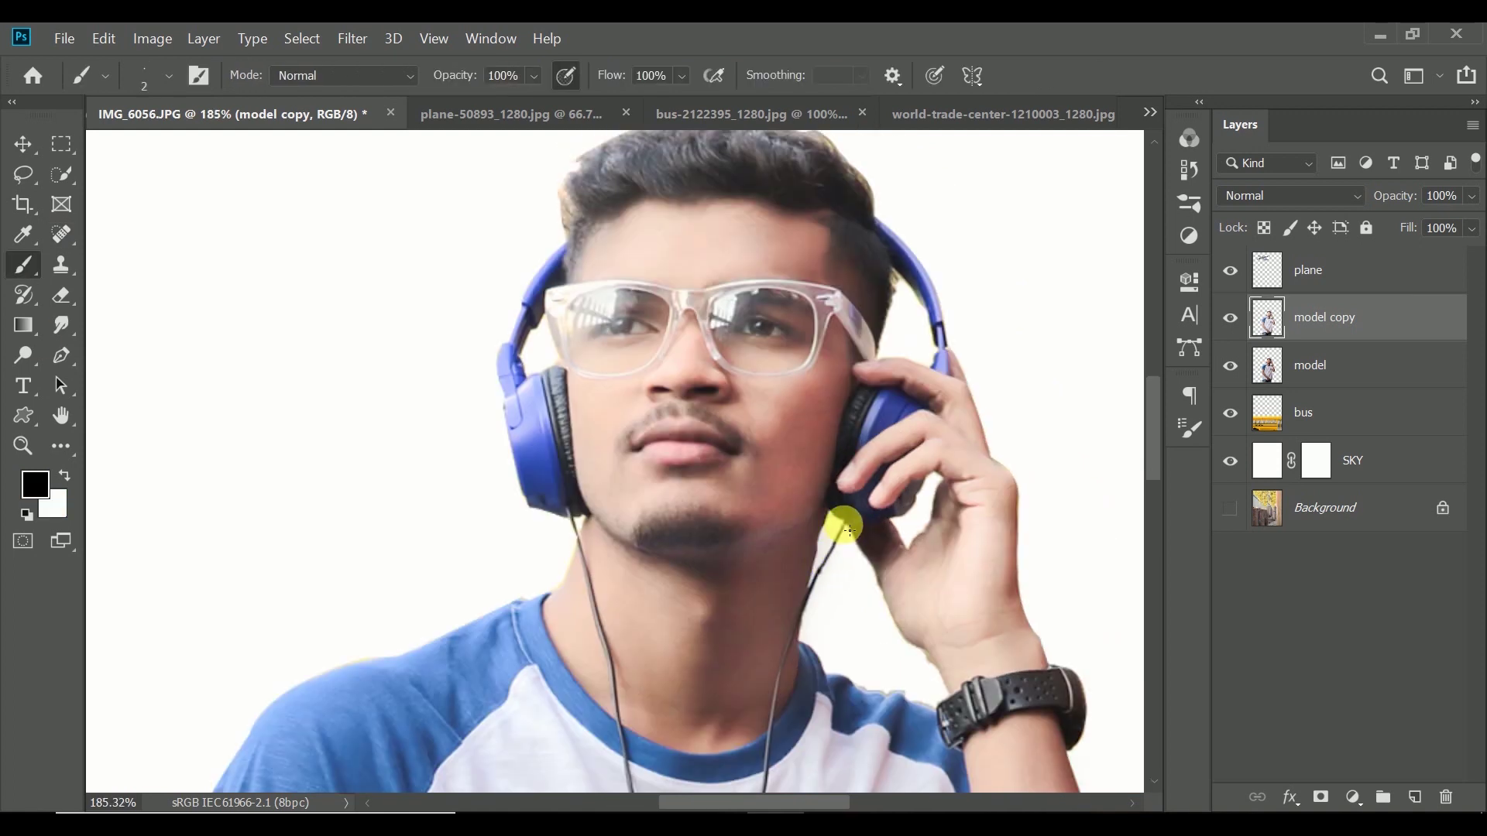
scroll(832, 596, down, 1)
scroll(848, 597, down, 3)
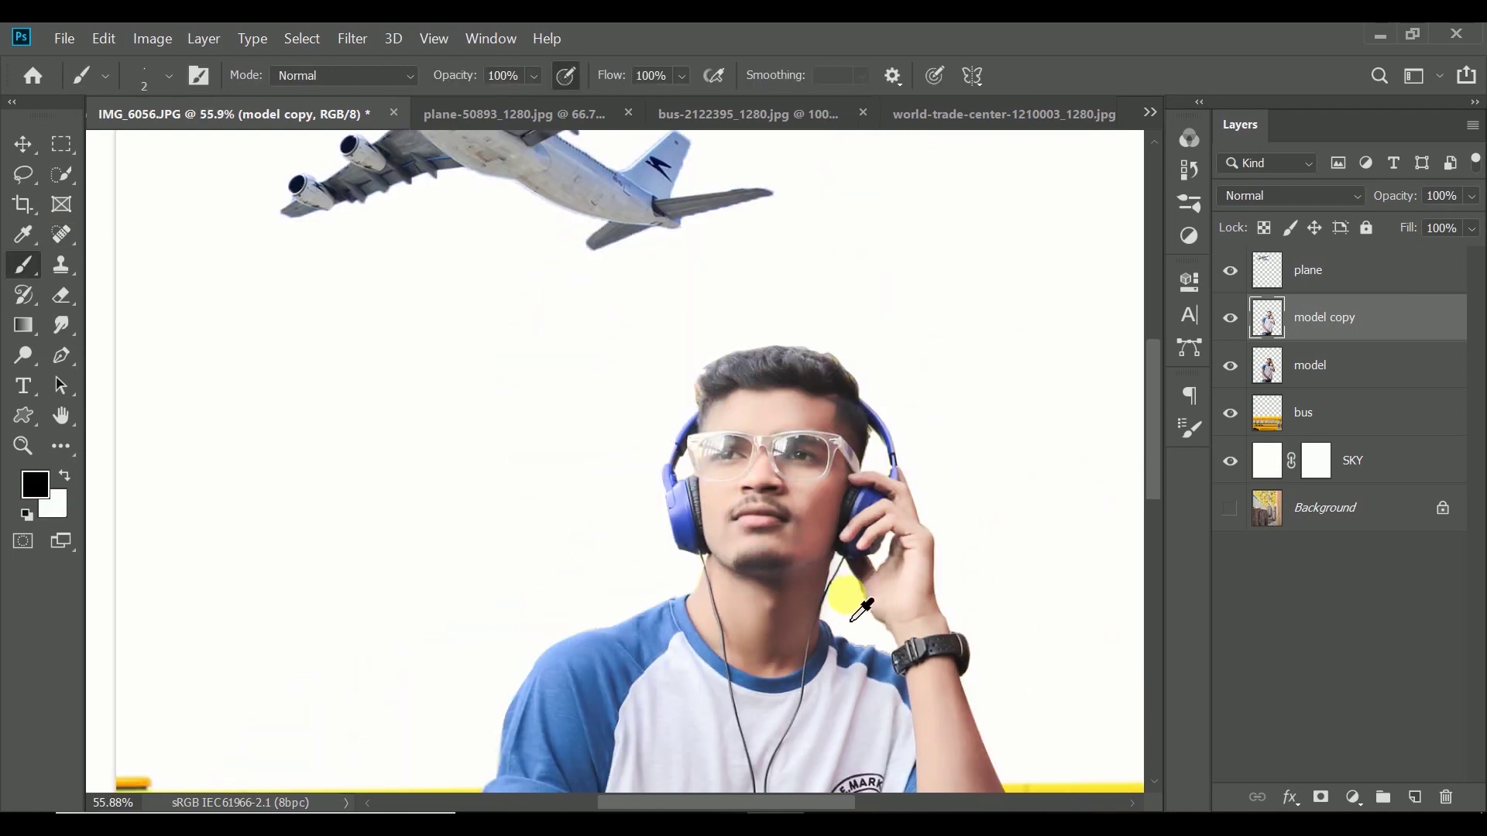
scroll(860, 595, down, 1)
scroll(864, 542, down, 1)
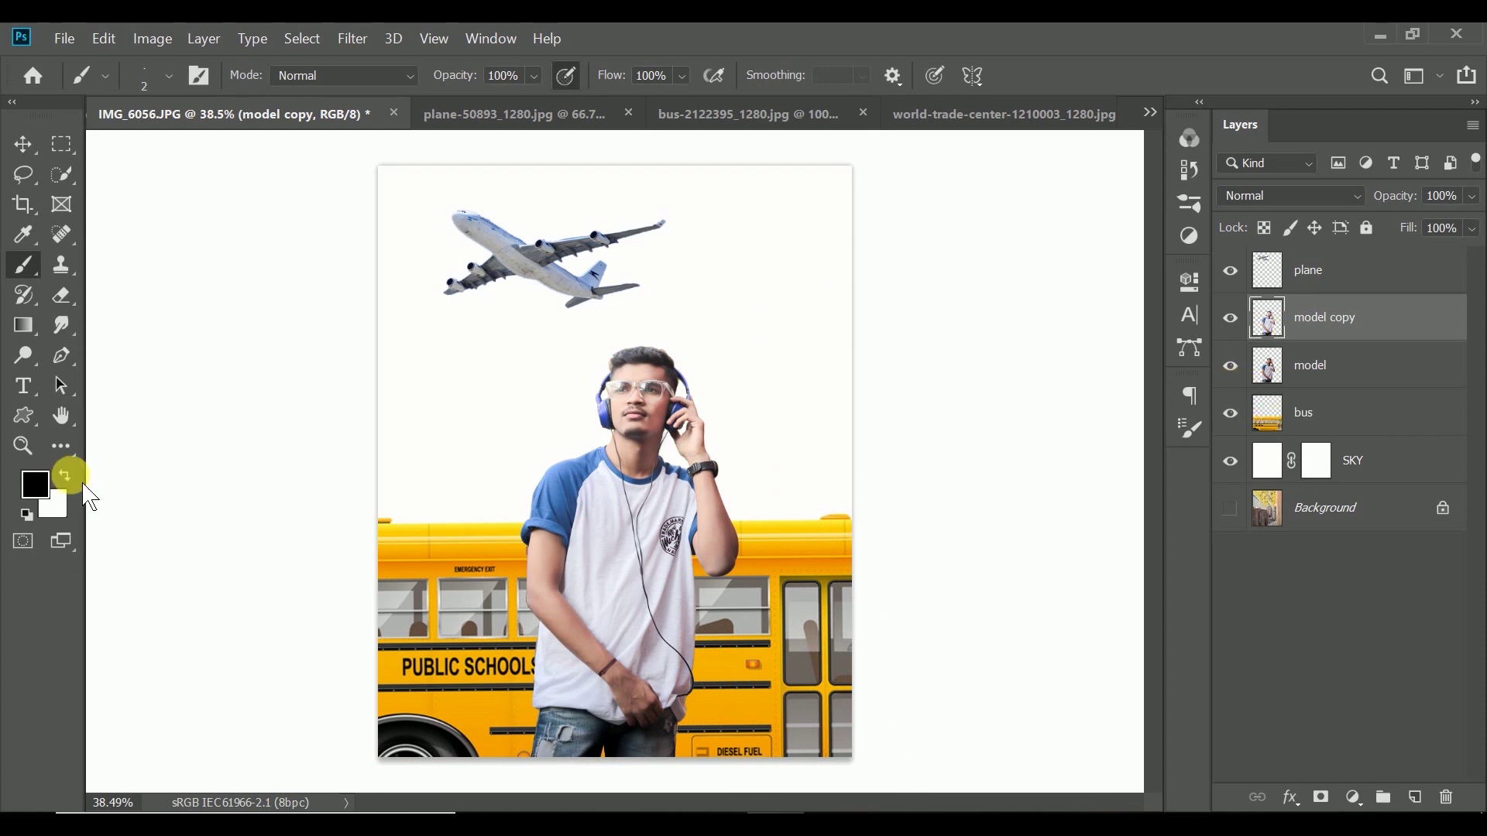
click(205, 541)
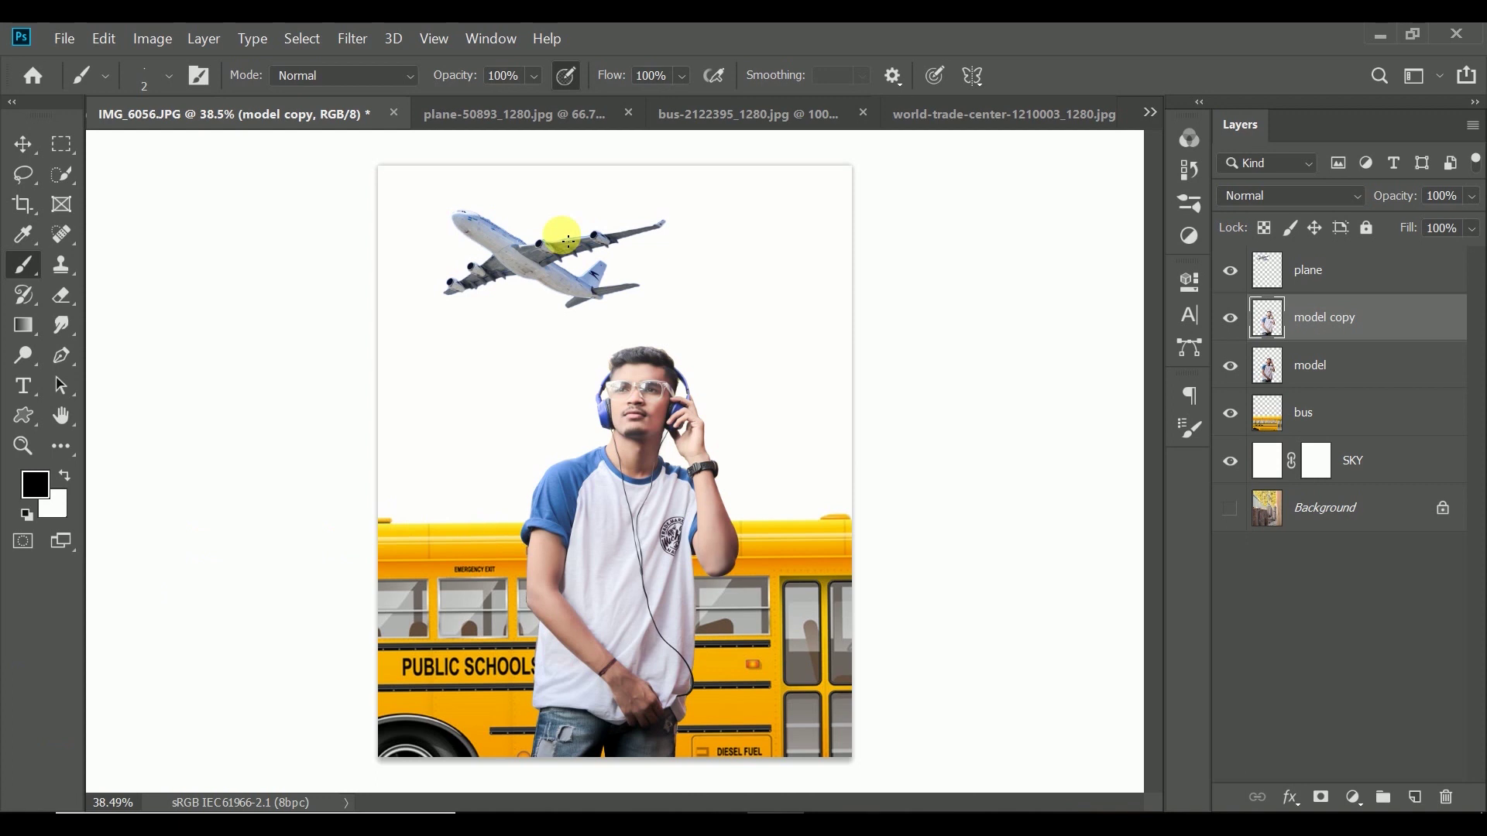
- Apply Curves to model copy with a slight midtone lift and a near-neutral Red point (153→152)
click(172, 47)
mouse_move(186, 91)
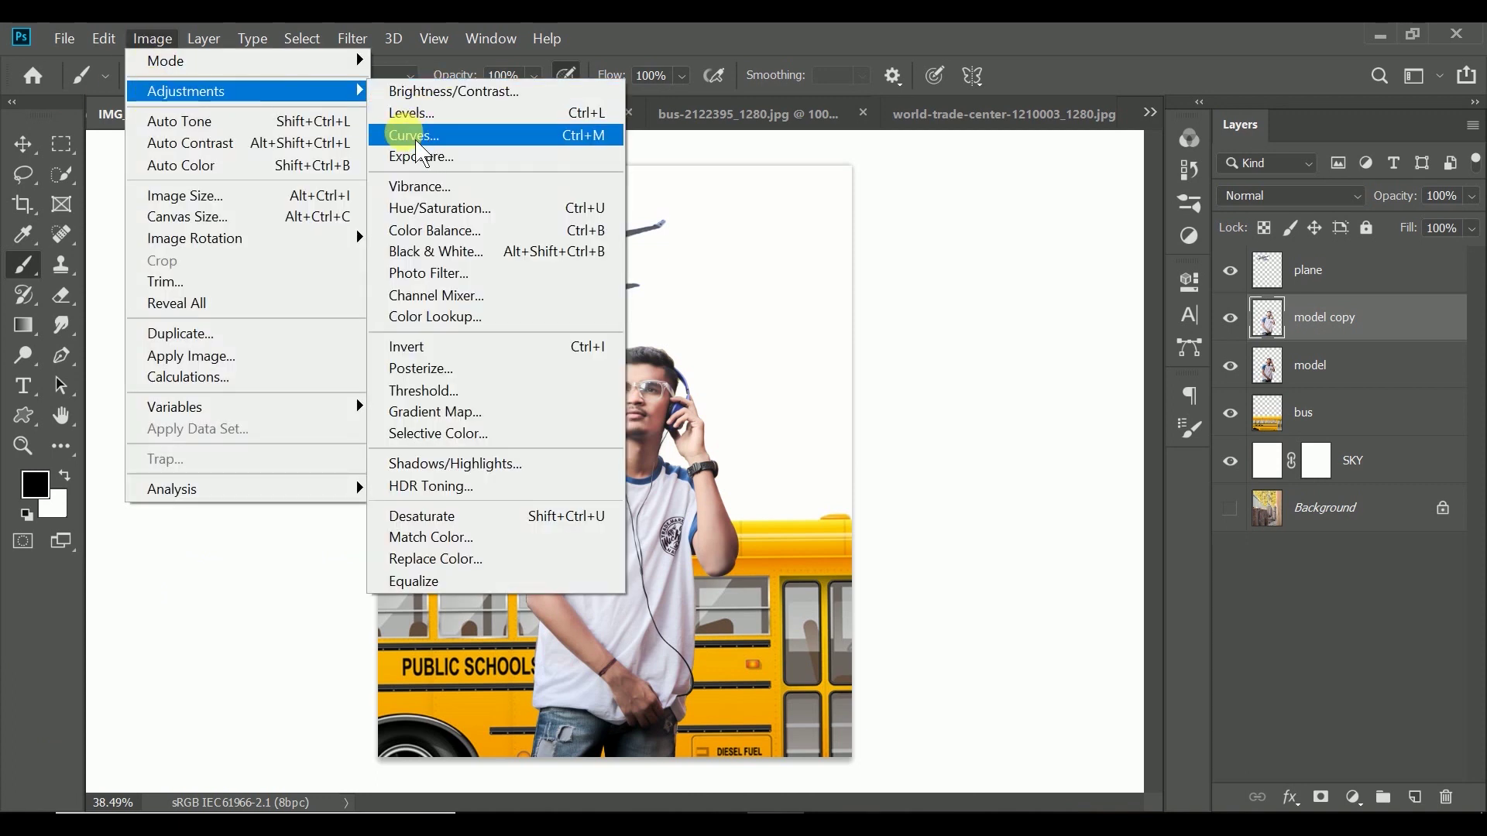
click(419, 147)
mouse_move(595, 100)
mouse_down()
mouse_move(1116, 97)
mouse_move(1073, 96)
mouse_up()
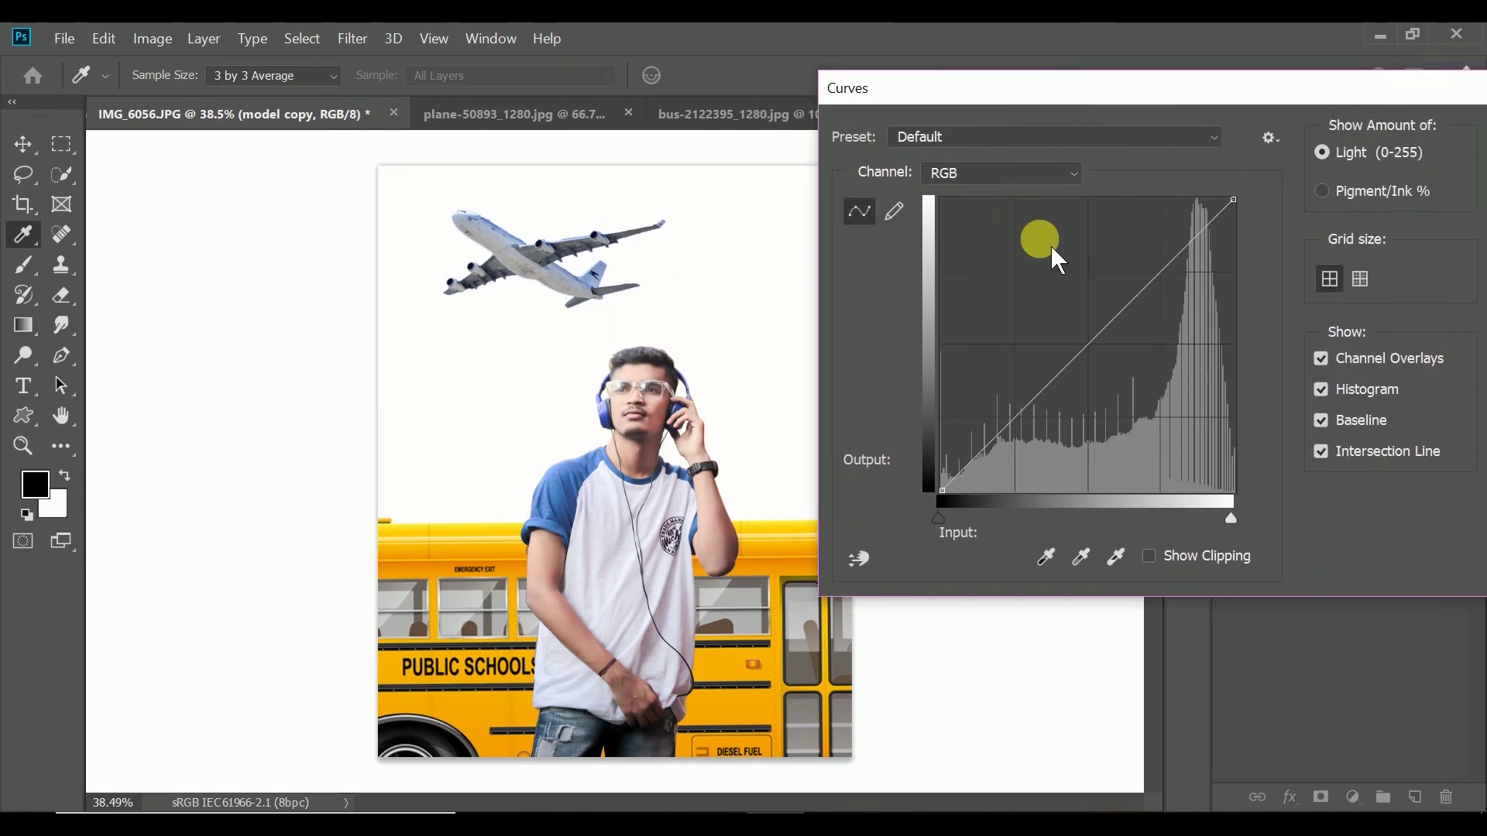
drag(1127, 308, 1123, 304)
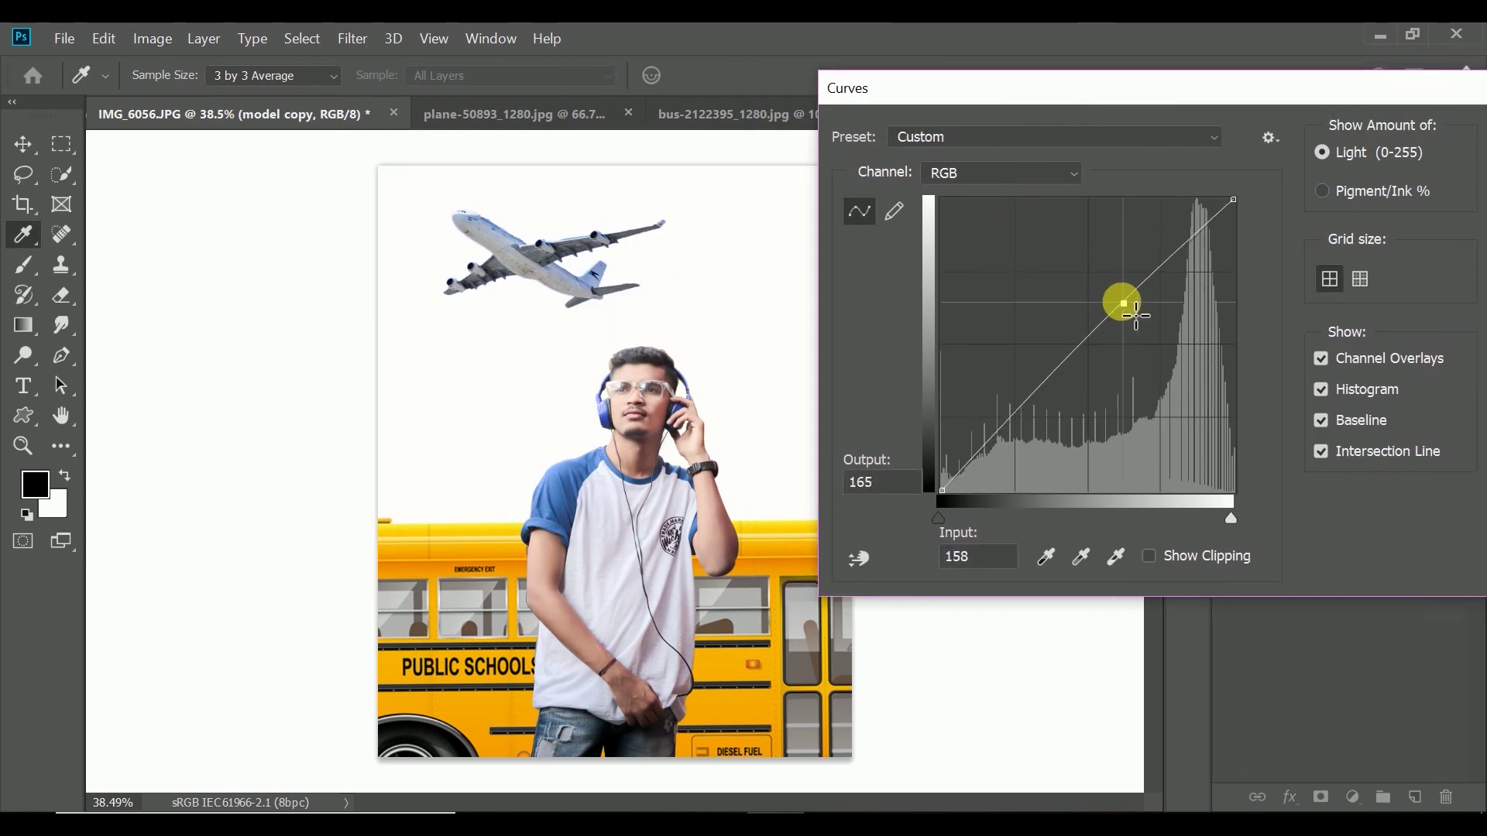
click(1034, 172)
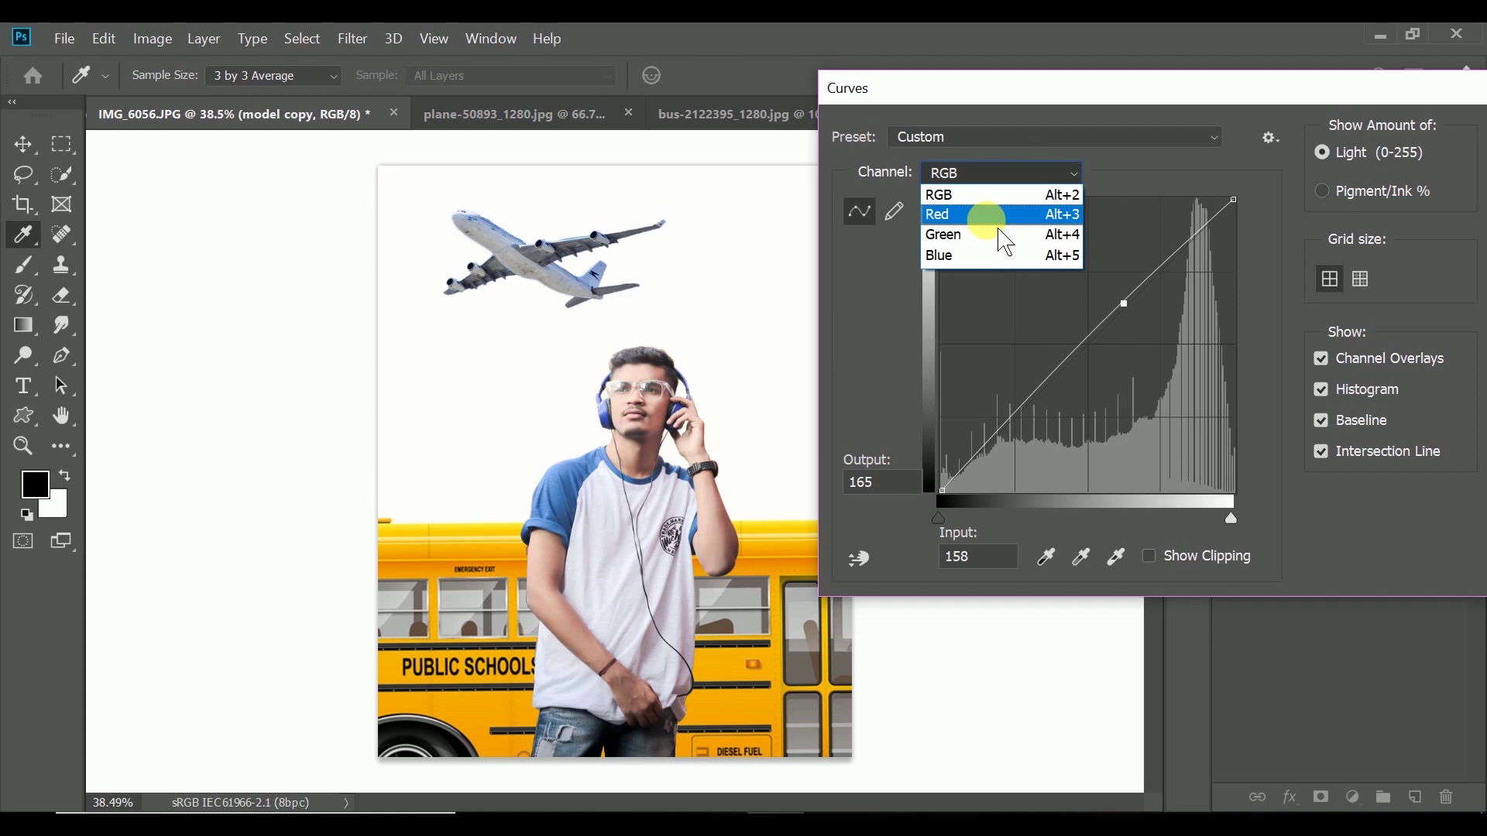
key(Return)
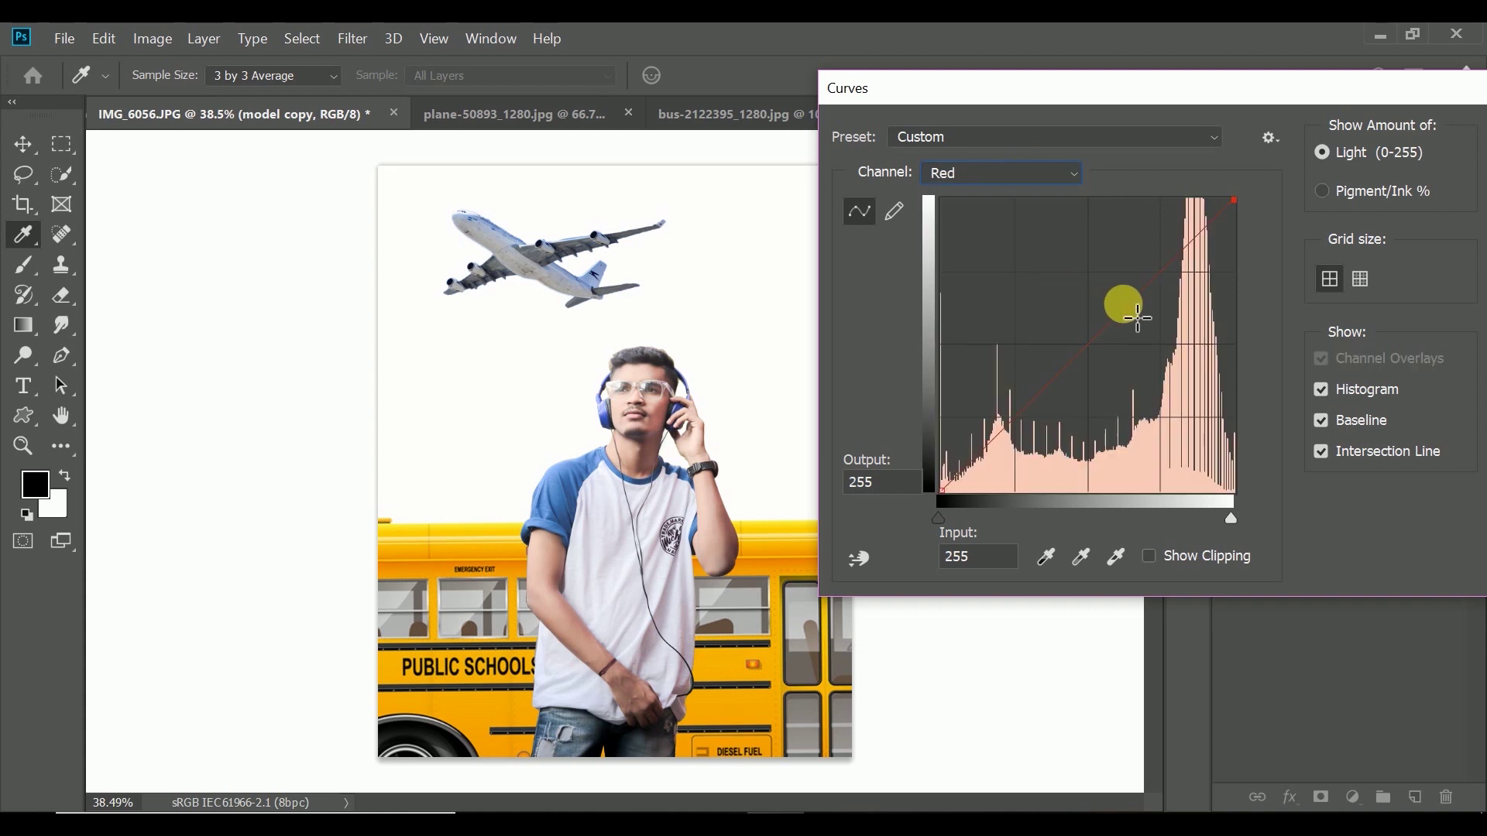
mouse_move(1120, 307)
mouse_down()
mouse_move(1106, 304)
mouse_move(1132, 333)
mouse_up()
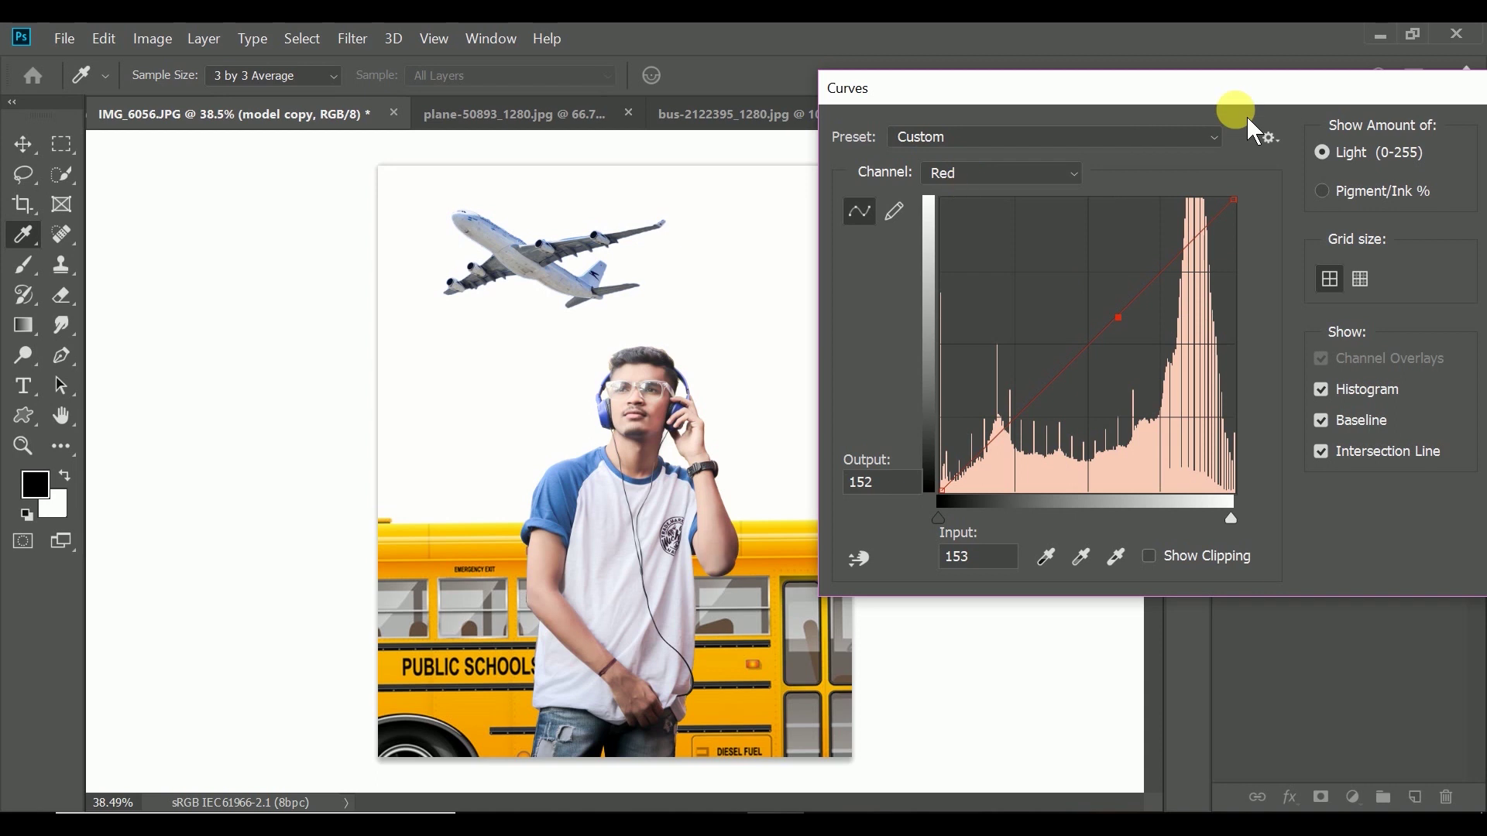
drag(1202, 99, 1092, 106)
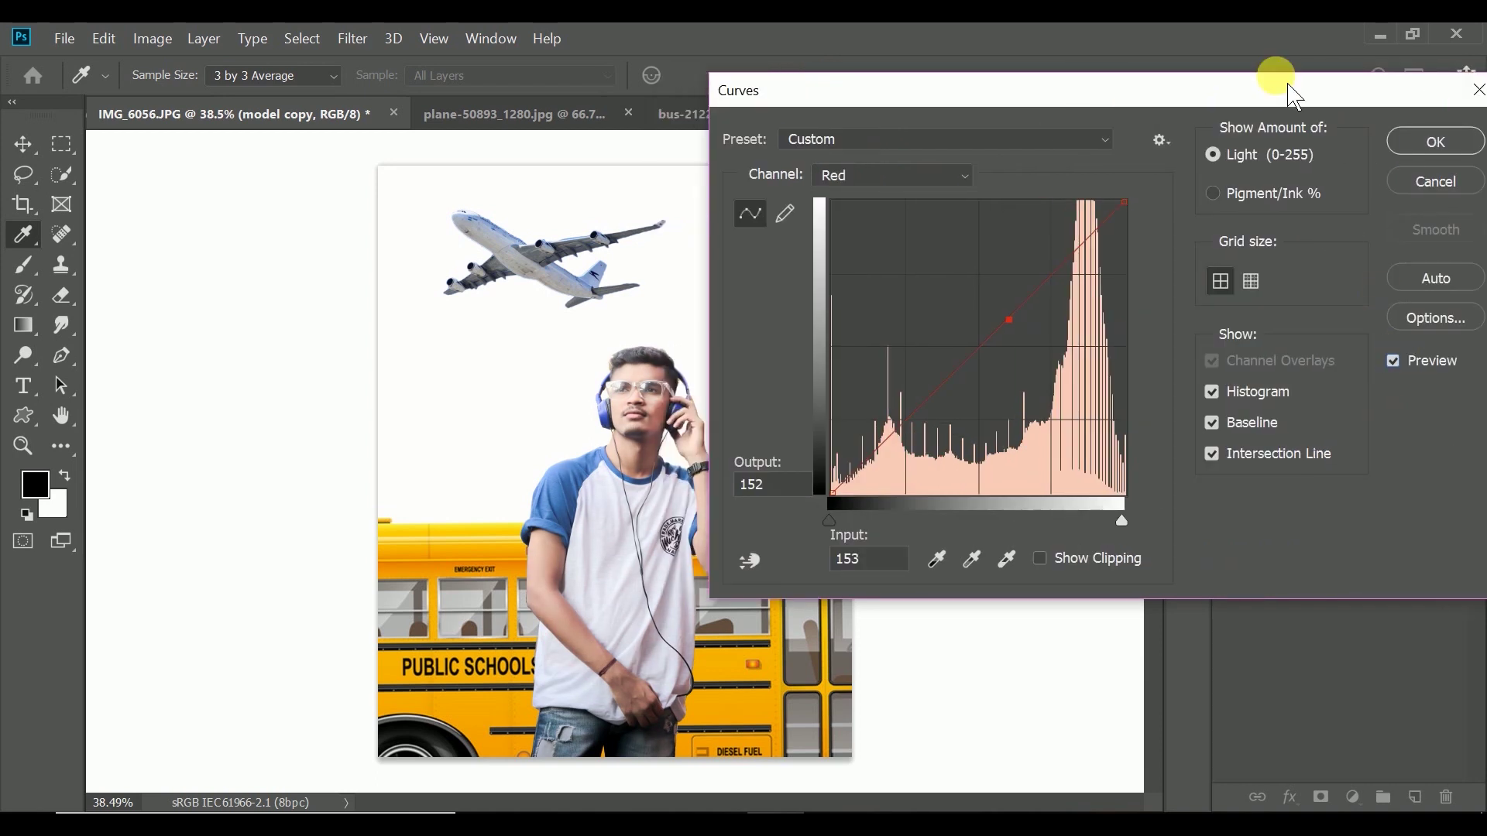
click(1436, 142)
key(b)
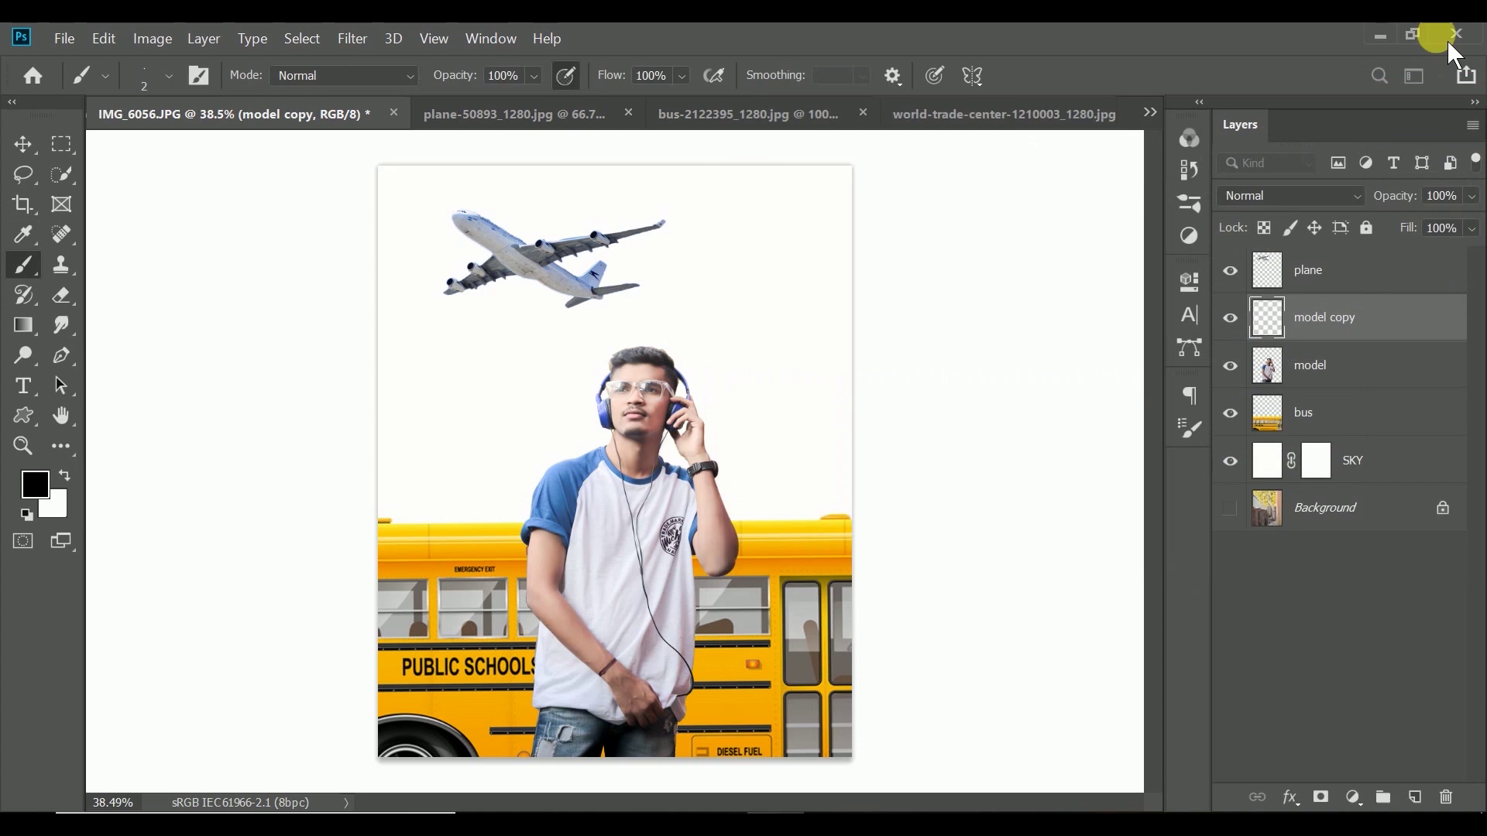
- Blur the bus layer with a 7.2 px Gaussian Blur
click(1365, 440)
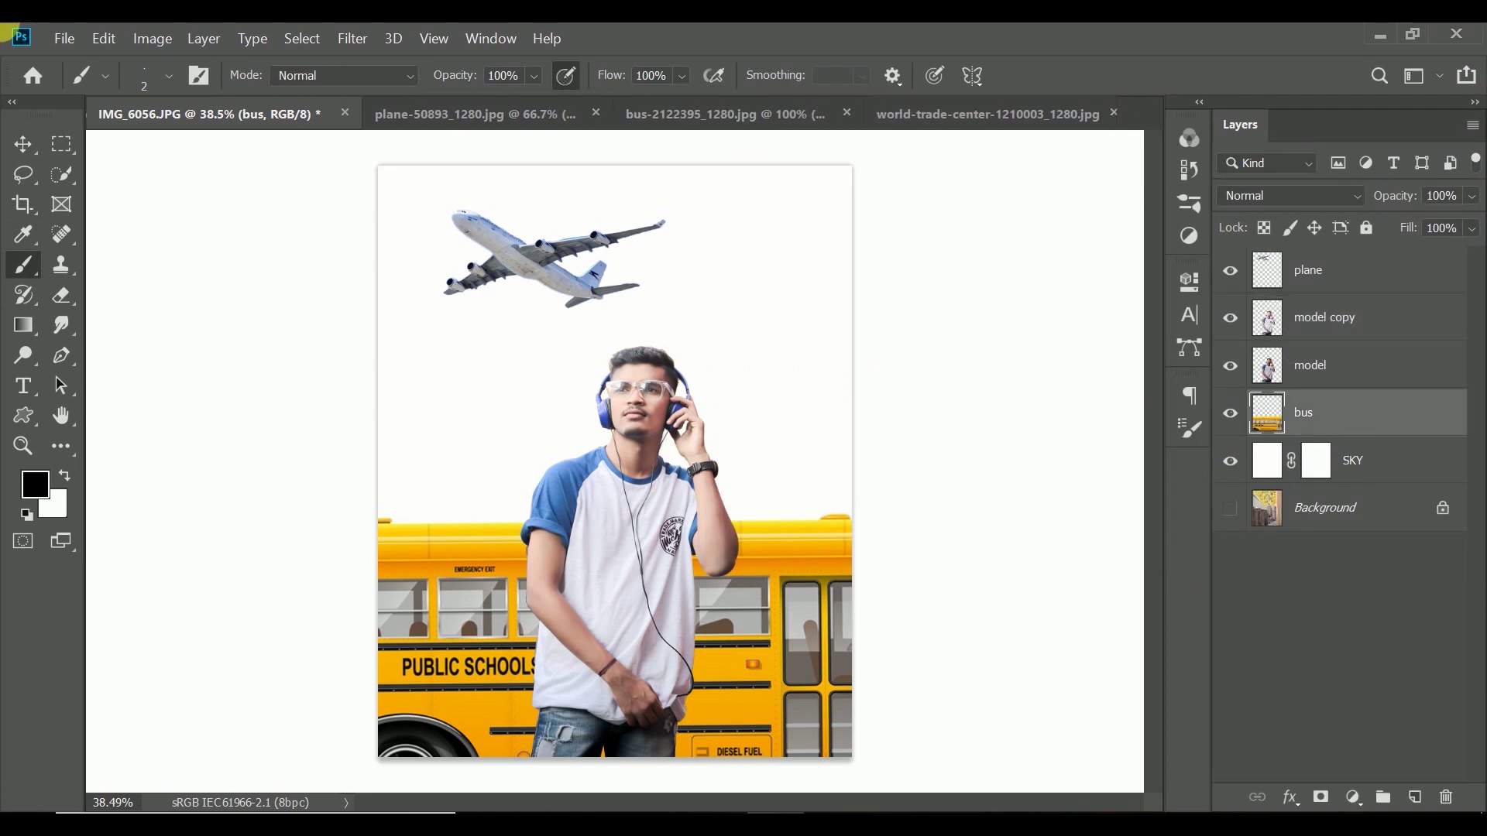
click(350, 38)
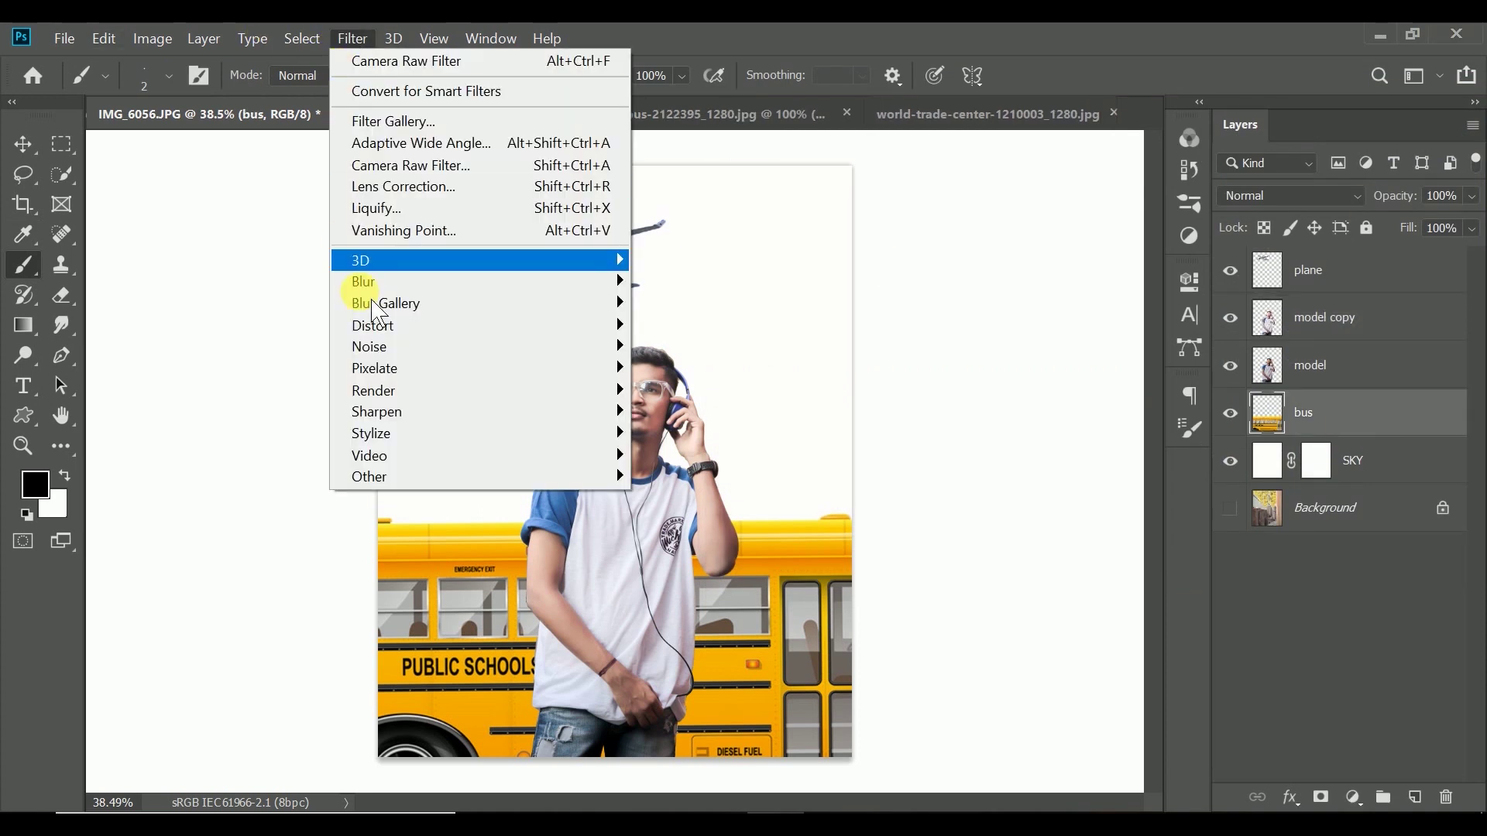
mouse_move(364, 281)
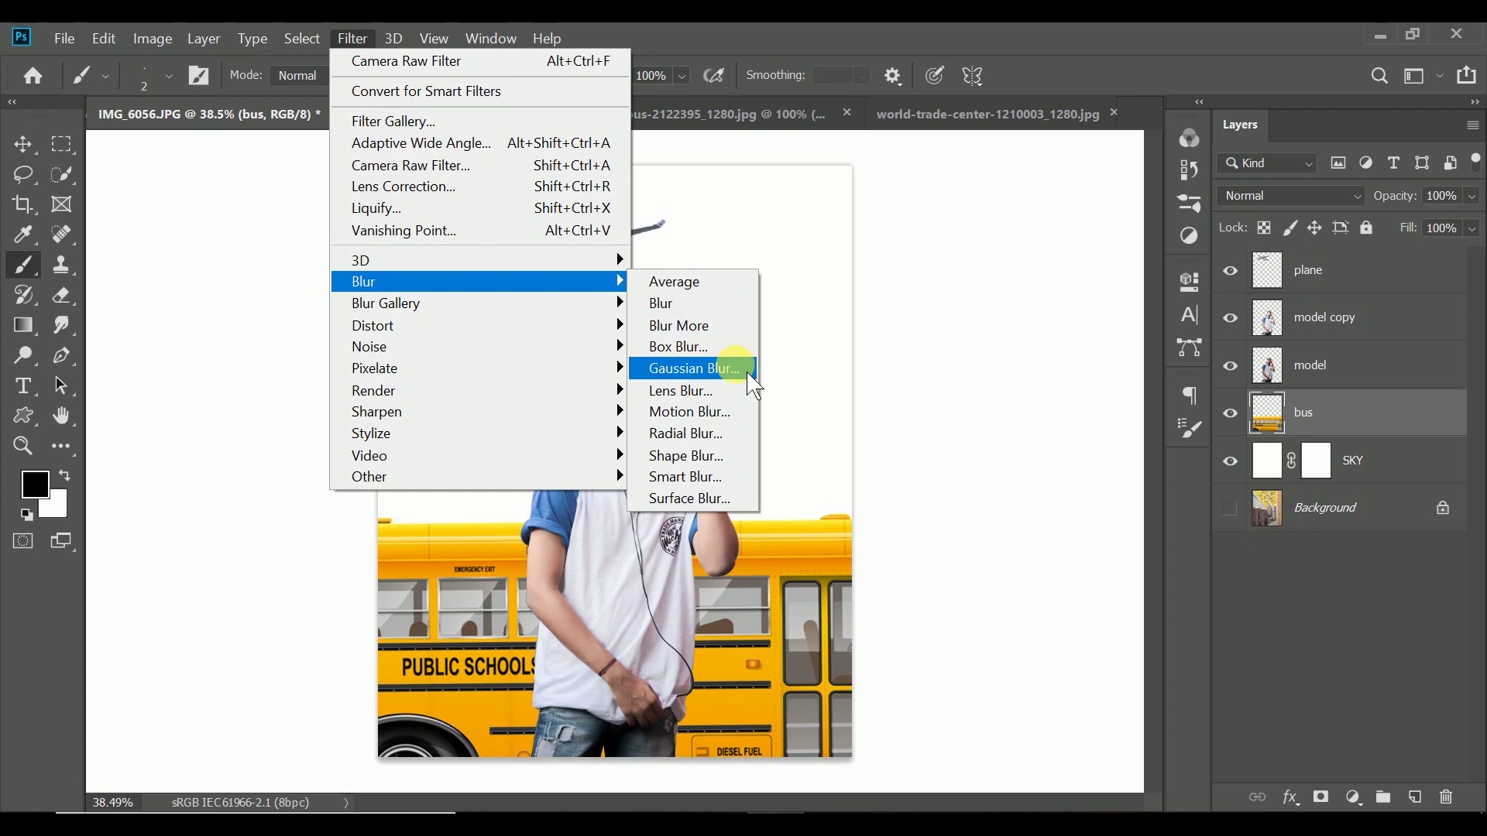
click(743, 367)
drag(903, 288, 1032, 155)
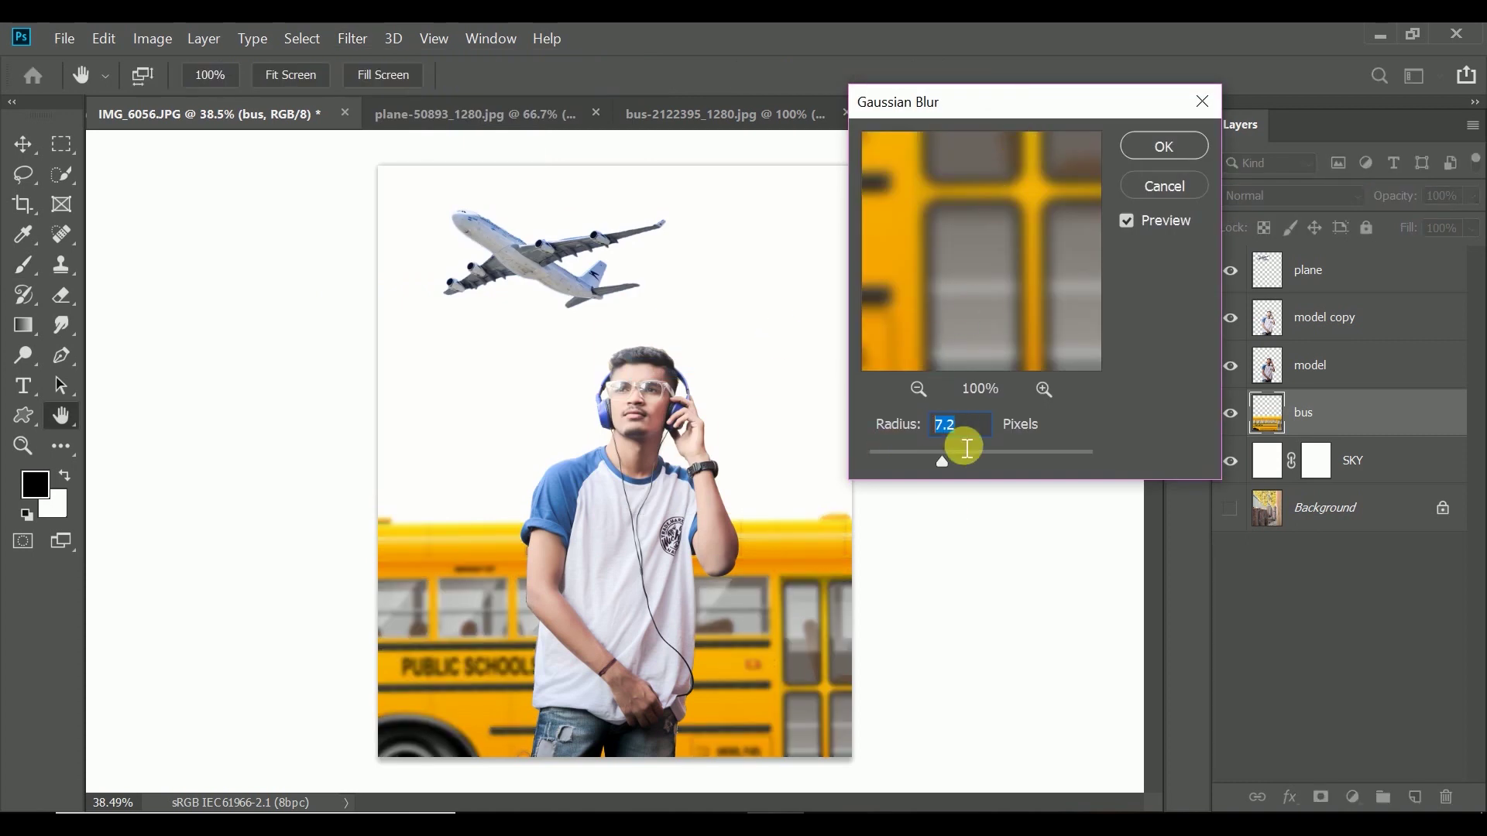
click(1165, 147)
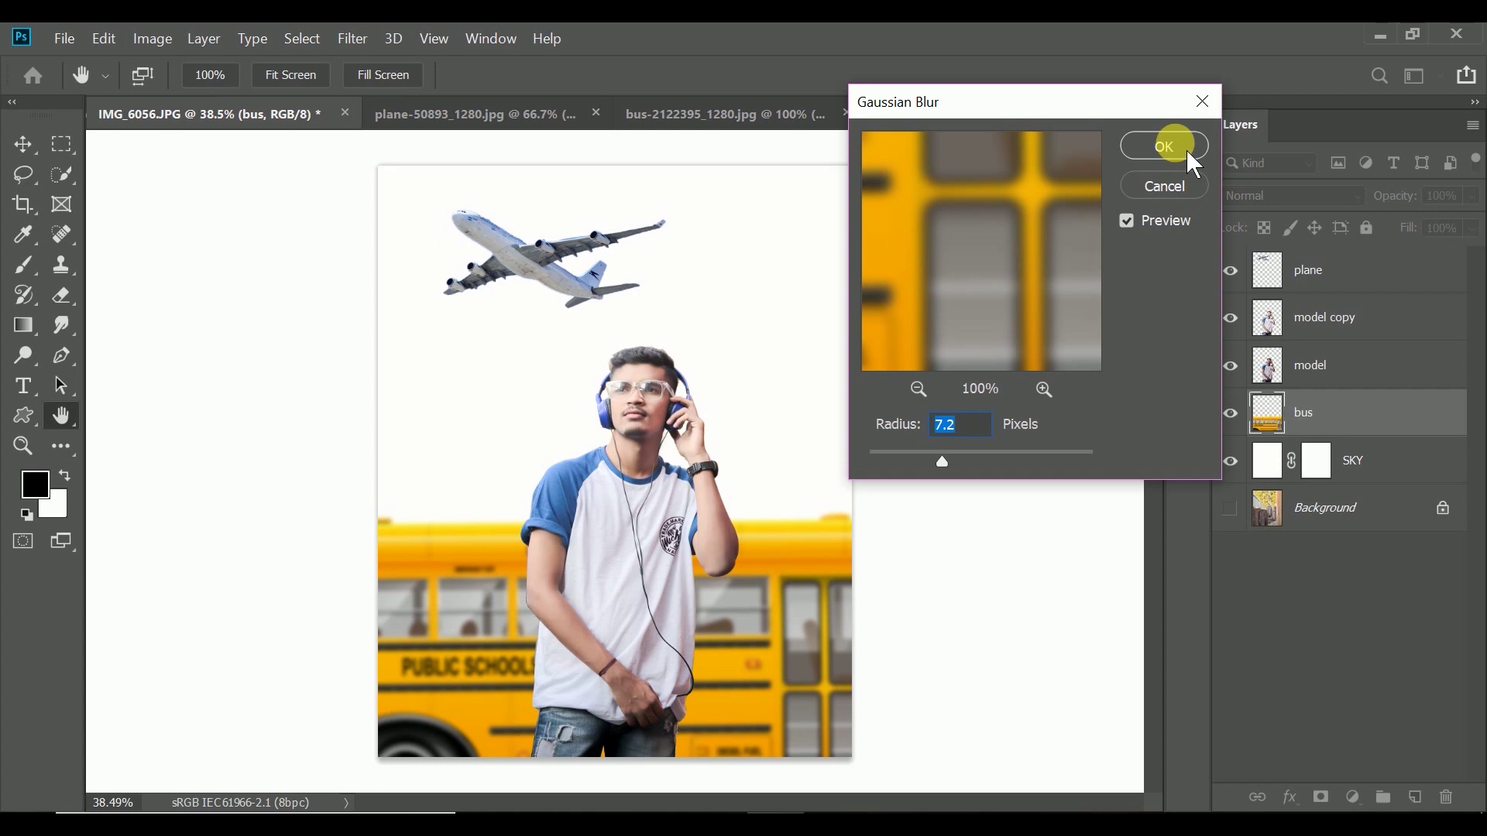
key(b)
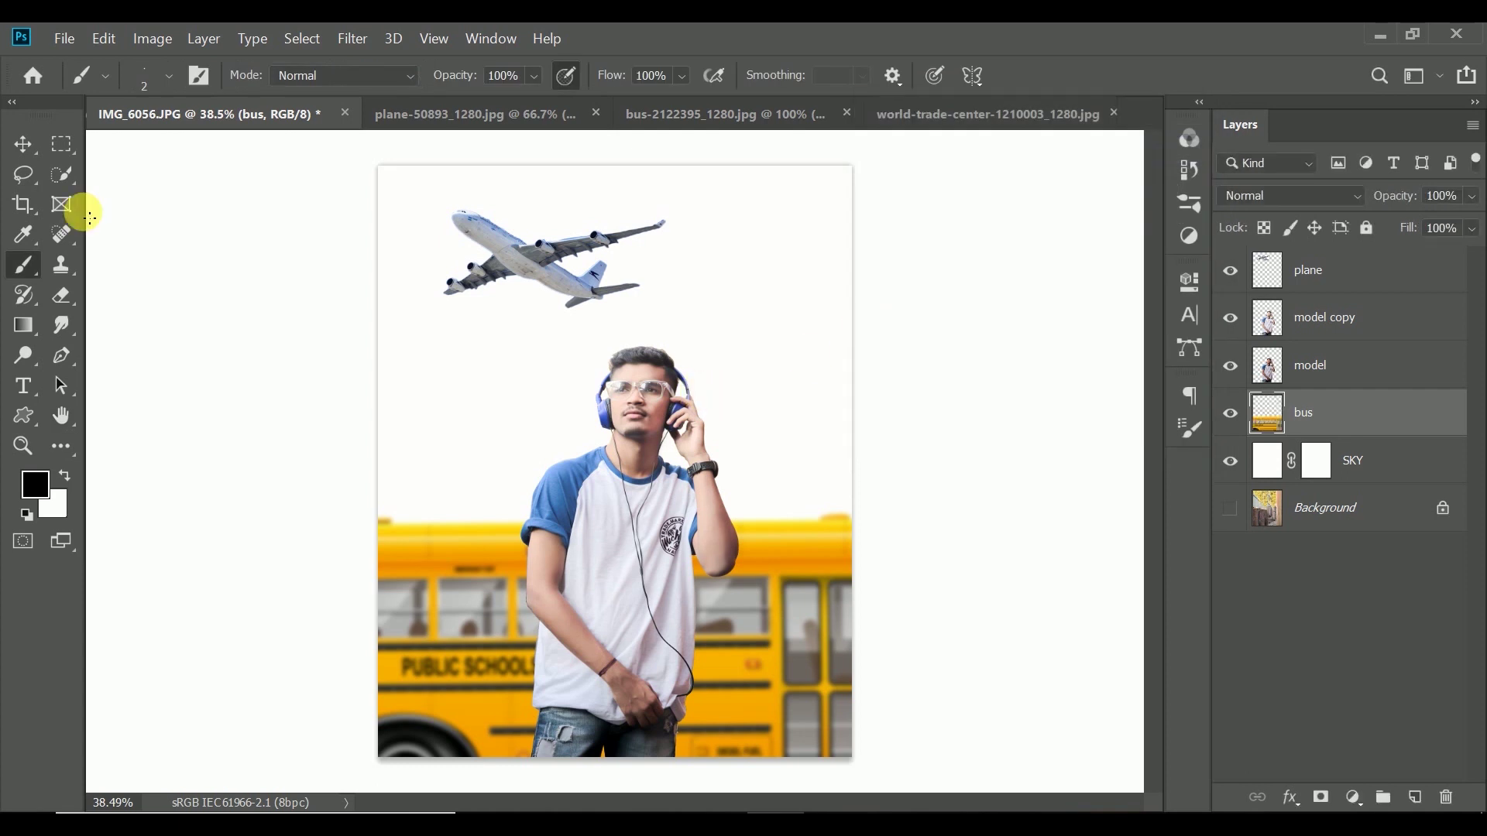
- Reapply the same blur to the plane layer and bring up the world-trade-center image
click(1298, 273)
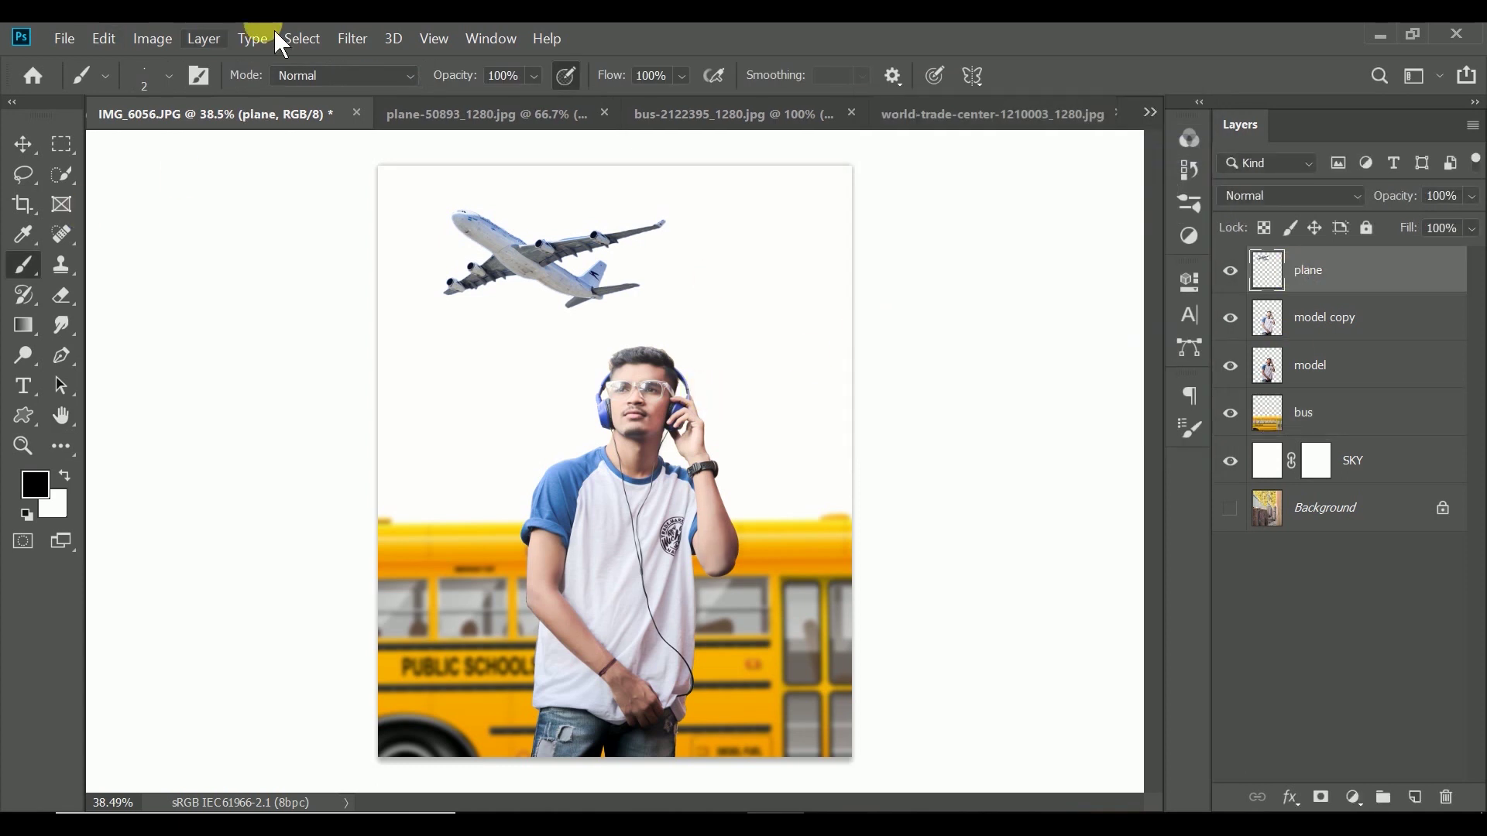
click(353, 38)
click(391, 54)
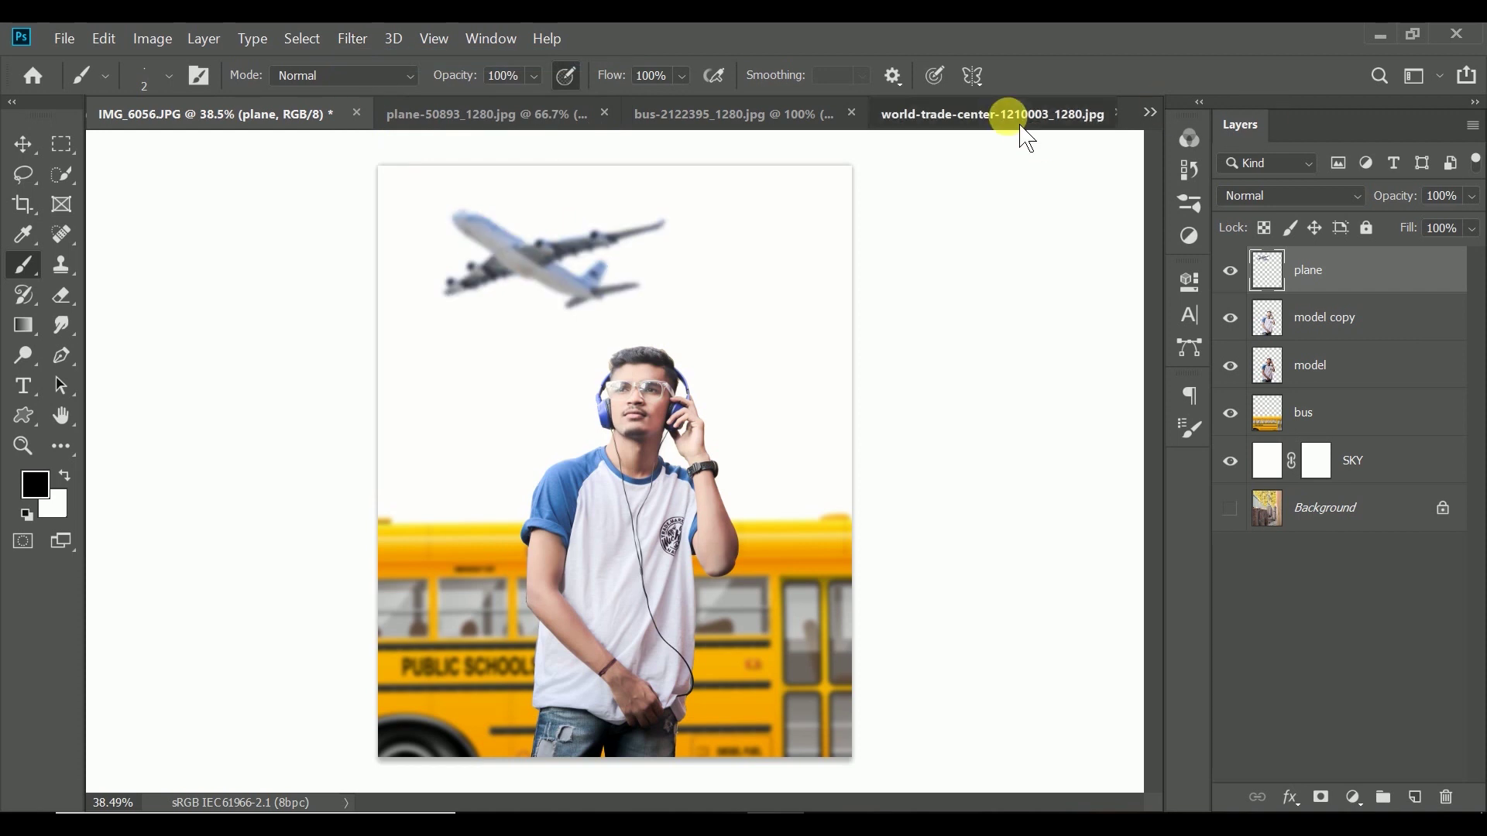
click(991, 116)
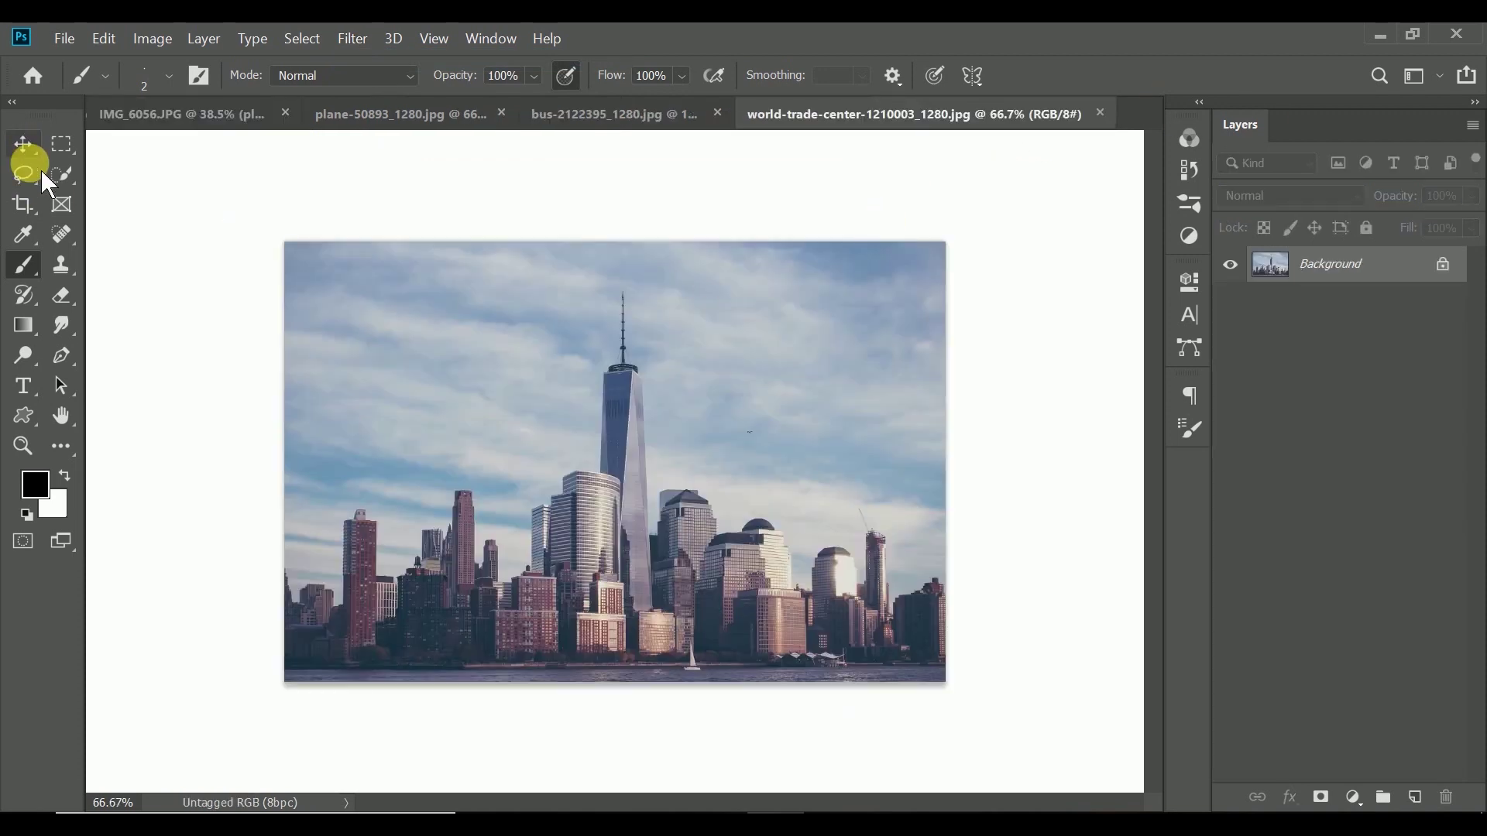
- Quick-select the tower, antenna and mid-rise building, then drag the selection into the composite
click(62, 175)
mouse_move(586, 514)
mouse_down()
mouse_move(620, 405)
mouse_move(631, 474)
mouse_move(640, 398)
mouse_move(630, 497)
mouse_move(648, 524)
mouse_move(625, 348)
mouse_move(632, 364)
mouse_up()
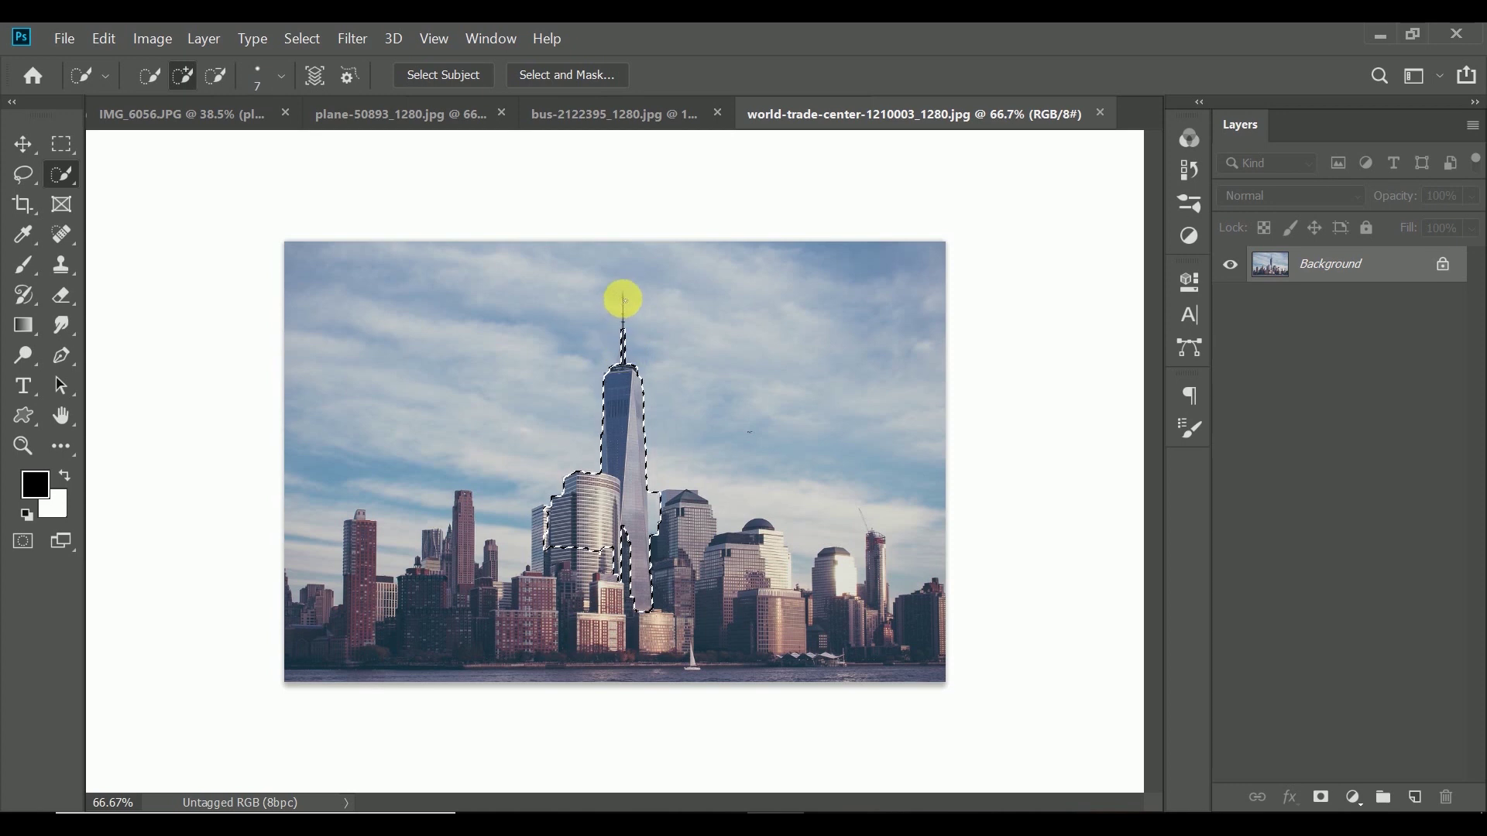
click(624, 301)
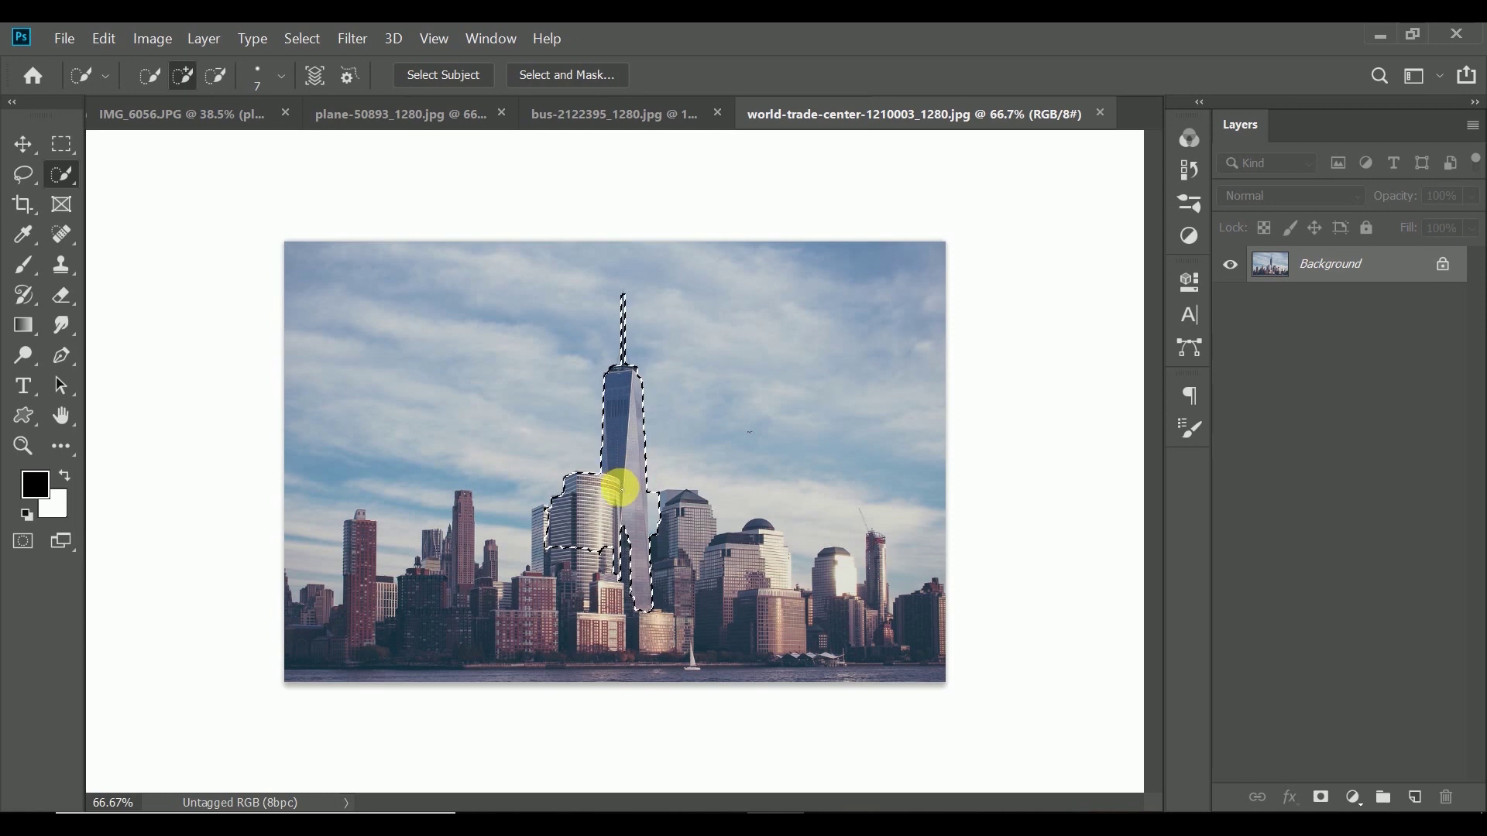
key(alt)
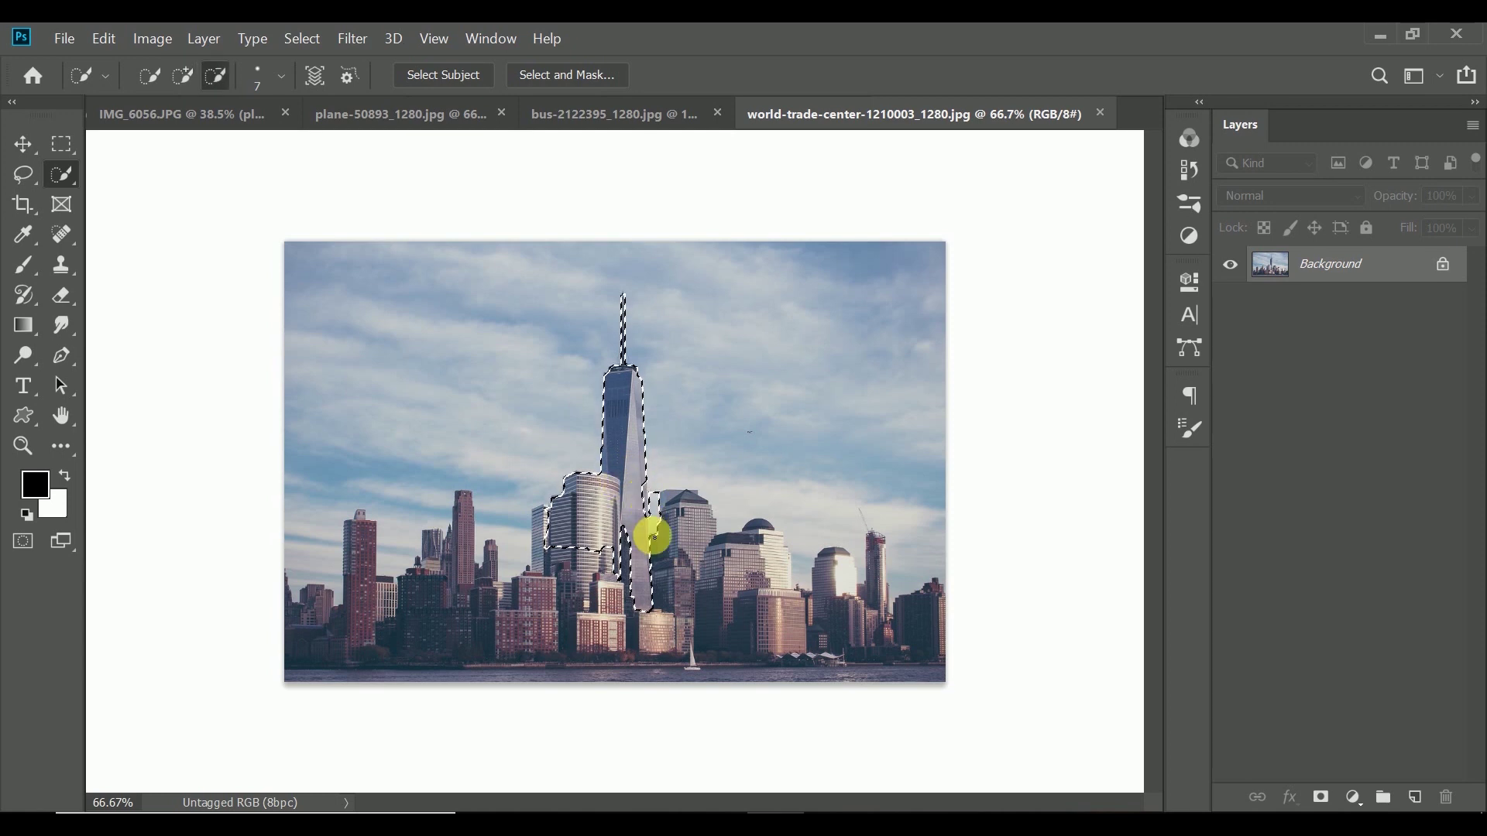
drag(655, 536, 643, 486)
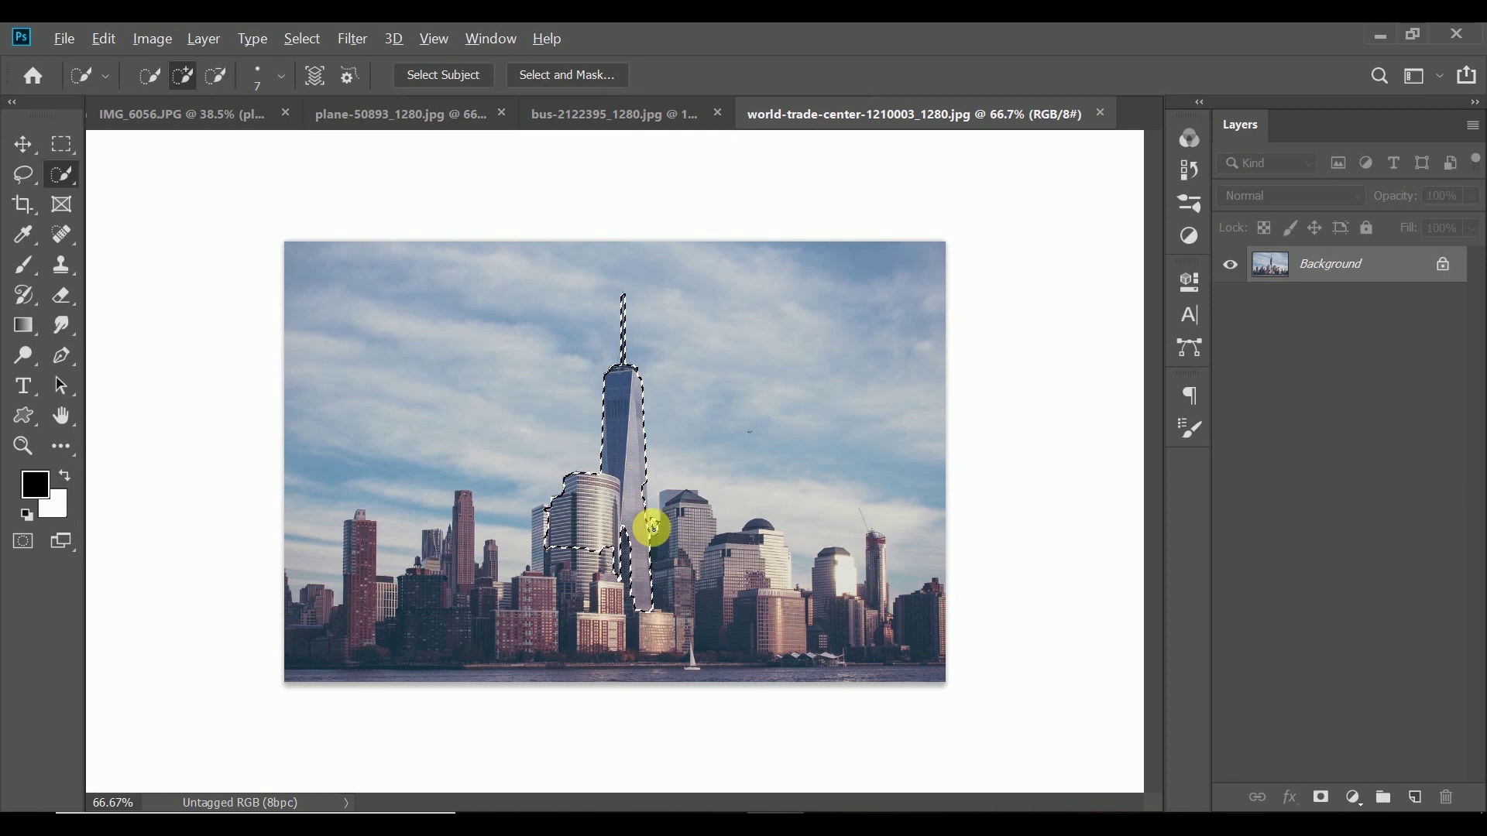
key(alt)
alt+click(641, 482)
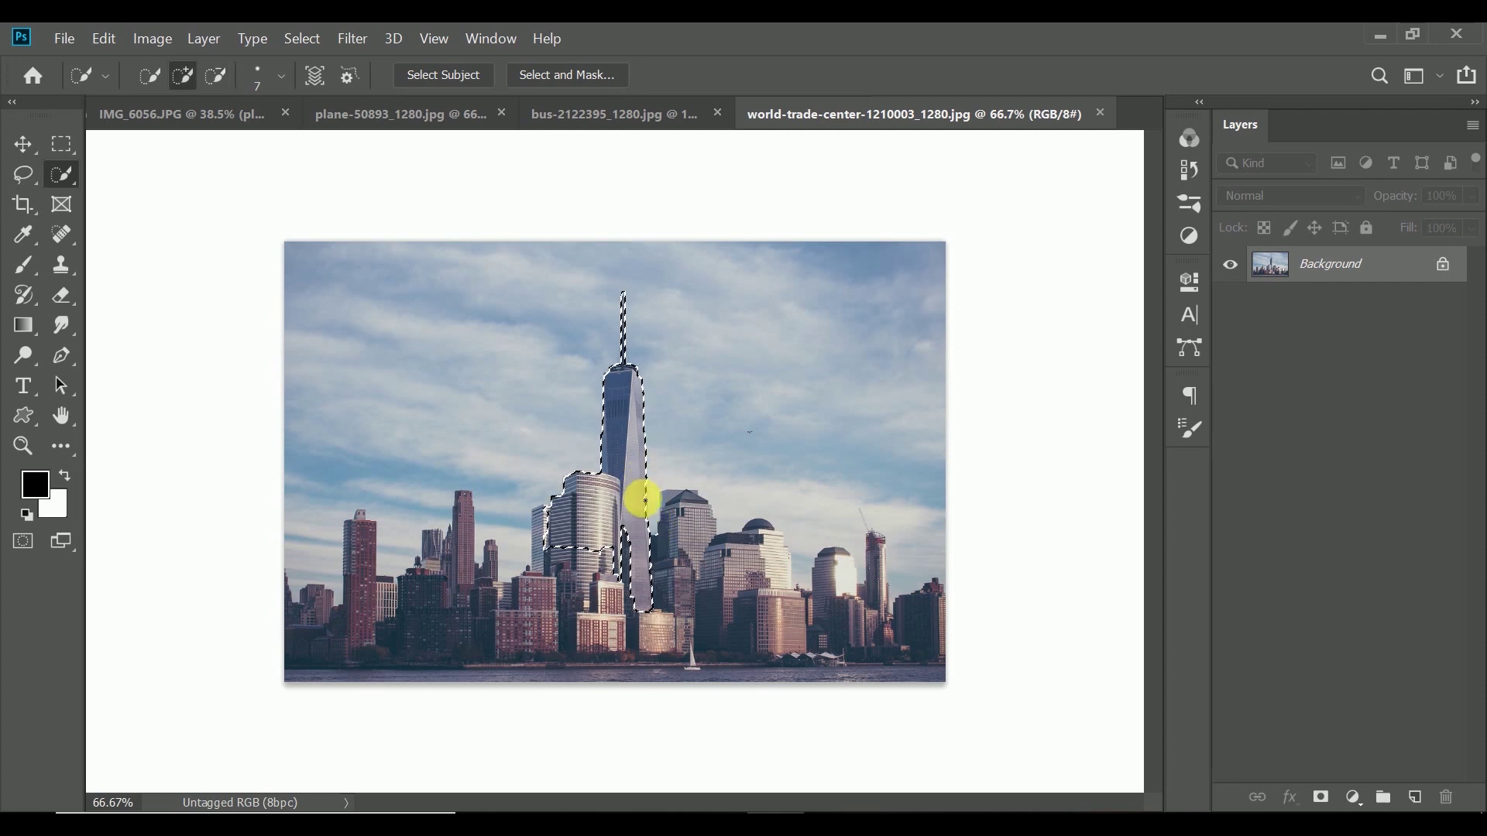
drag(645, 500, 622, 527)
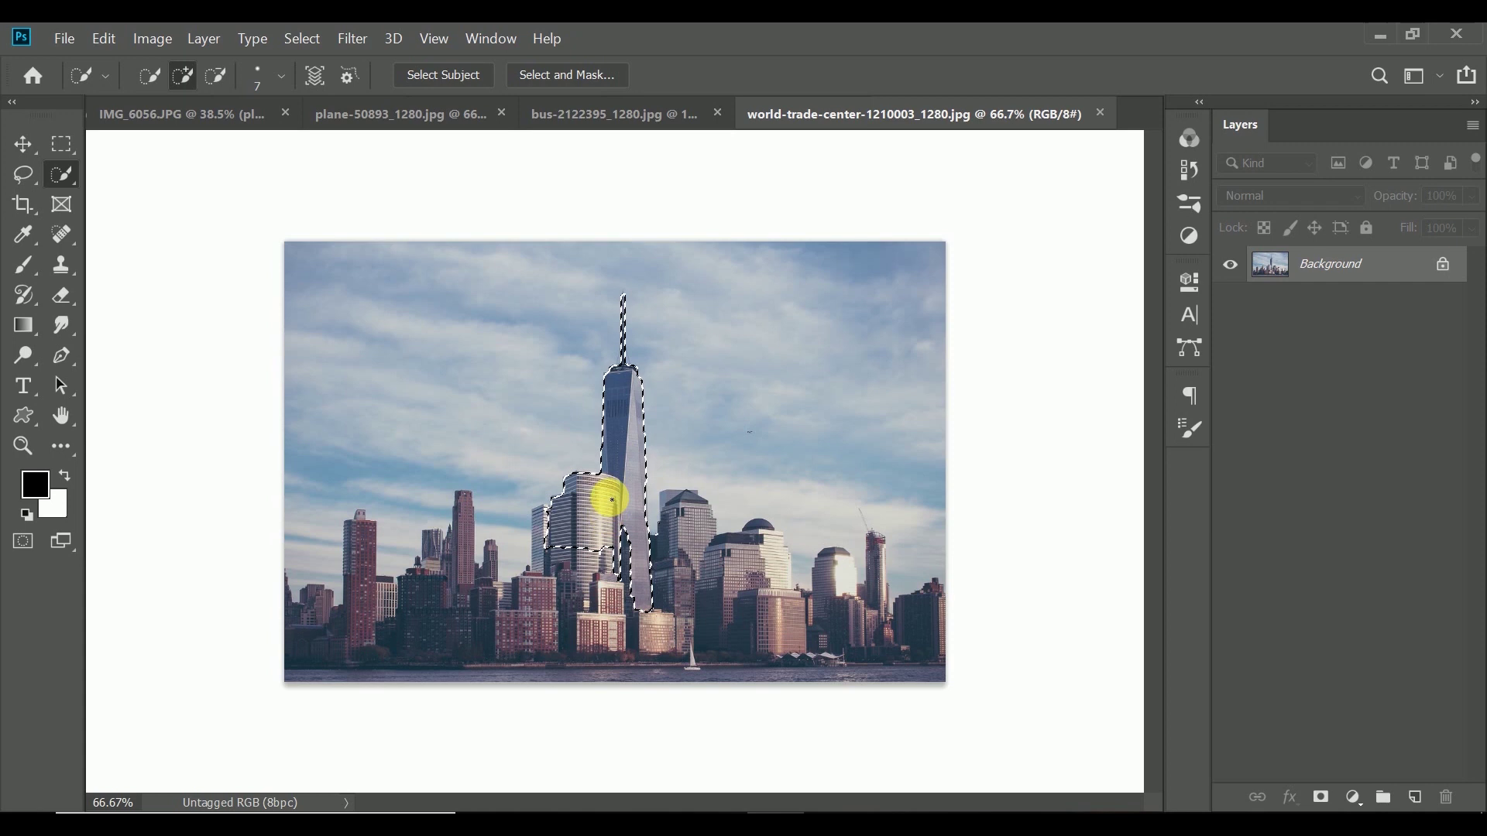
key(v)
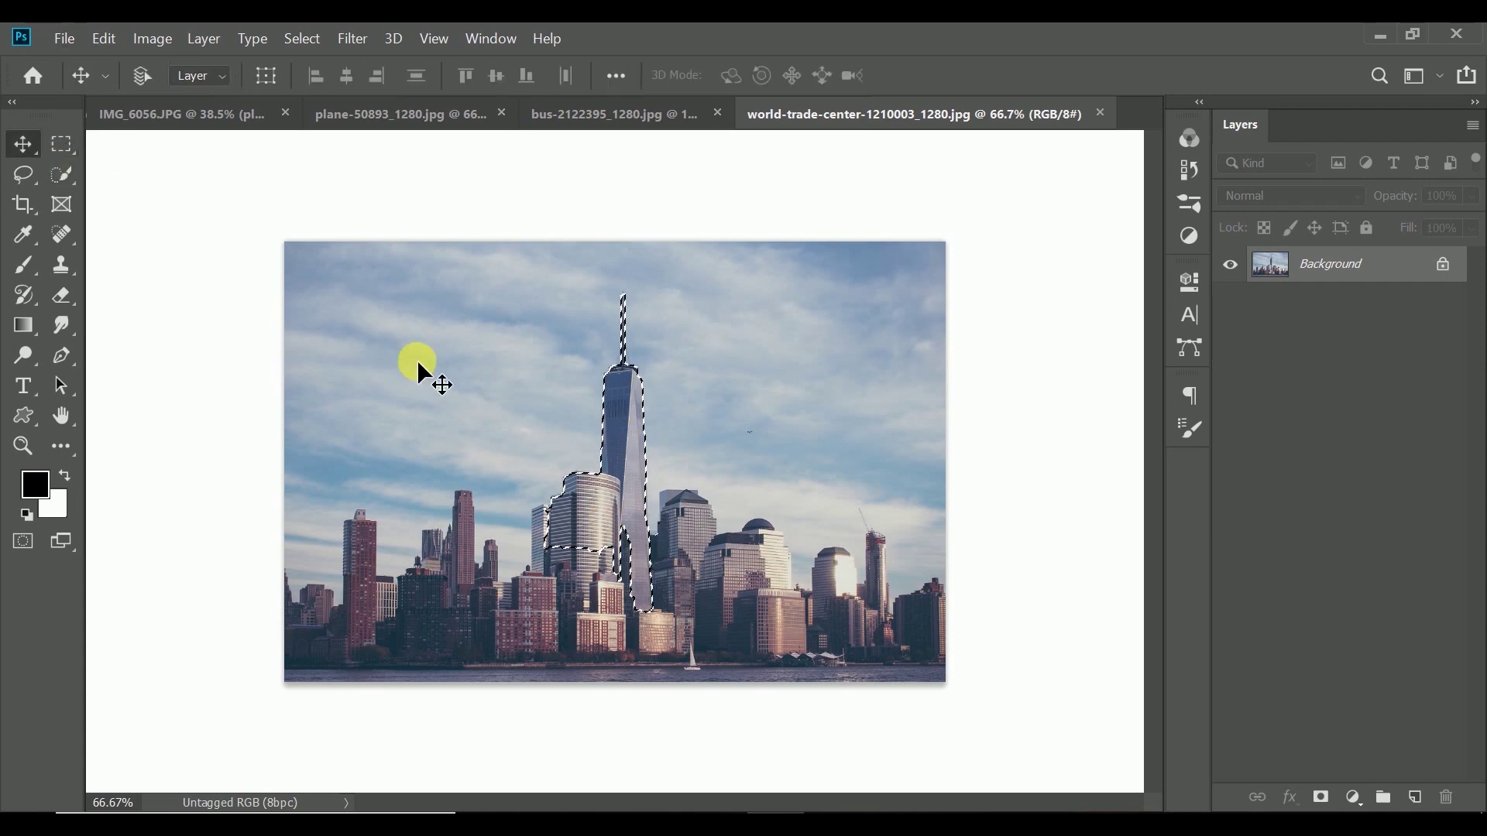
mouse_move(621, 417)
mouse_down()
mouse_move(371, 186)
mouse_move(239, 129)
mouse_move(535, 476)
mouse_up()
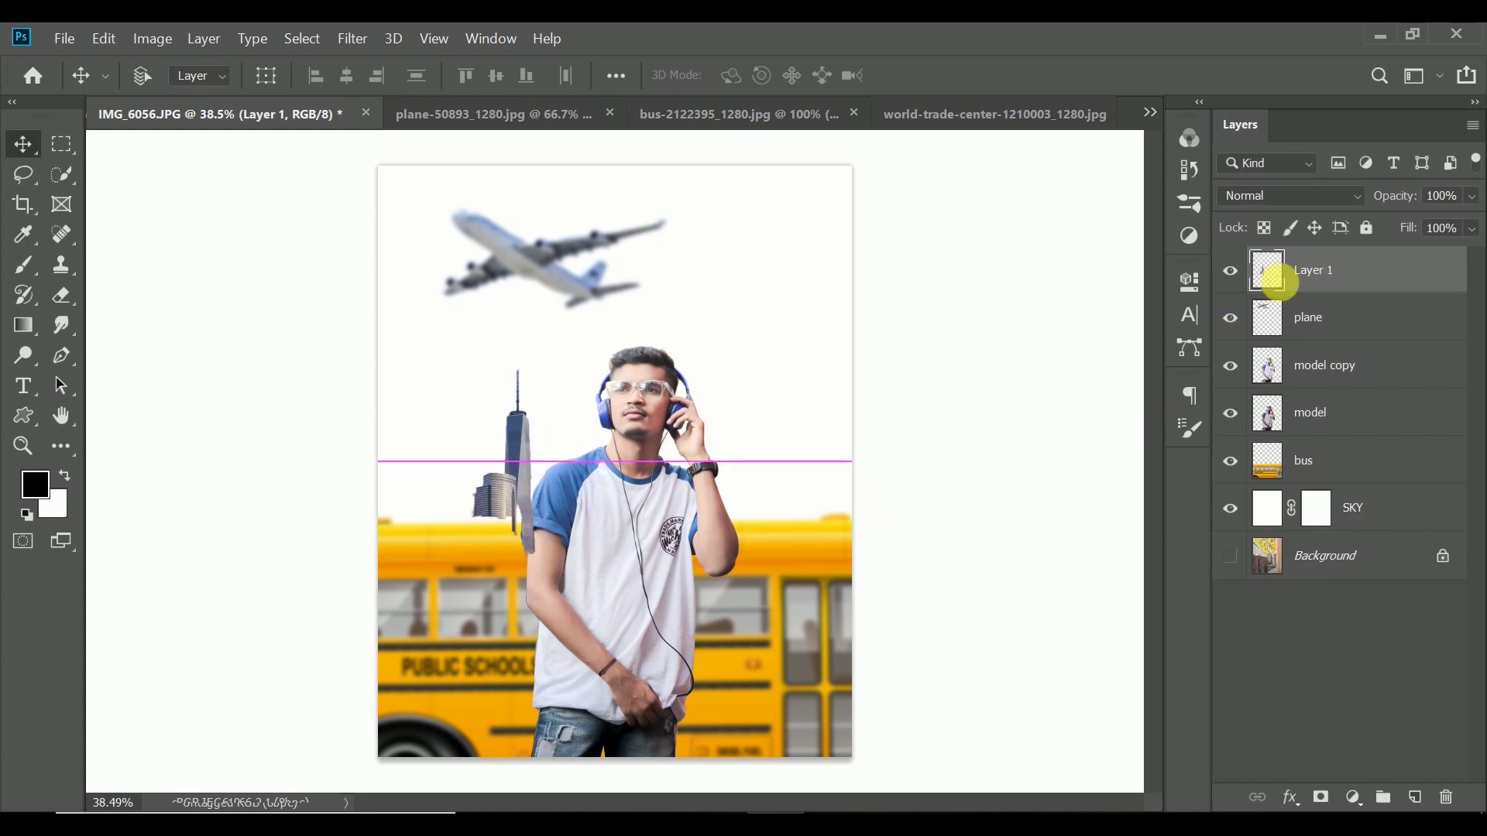
- Put Layer 1 below bus, place the tower left behind the man, stretch to ~117.5%, and blur
drag(1299, 366, 1308, 484)
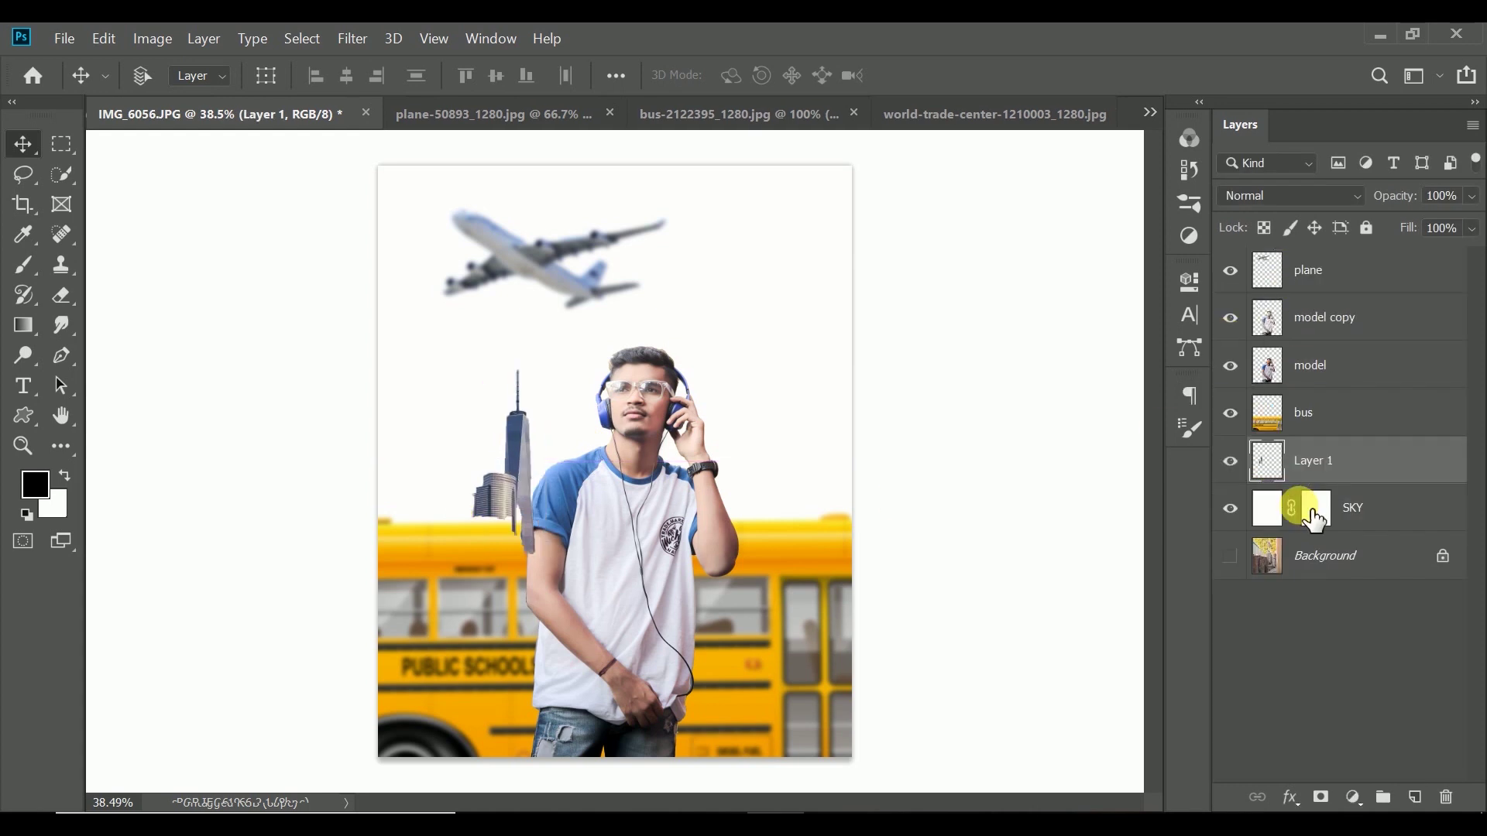
mouse_move(698, 408)
mouse_down()
mouse_move(653, 442)
mouse_move(658, 463)
mouse_up()
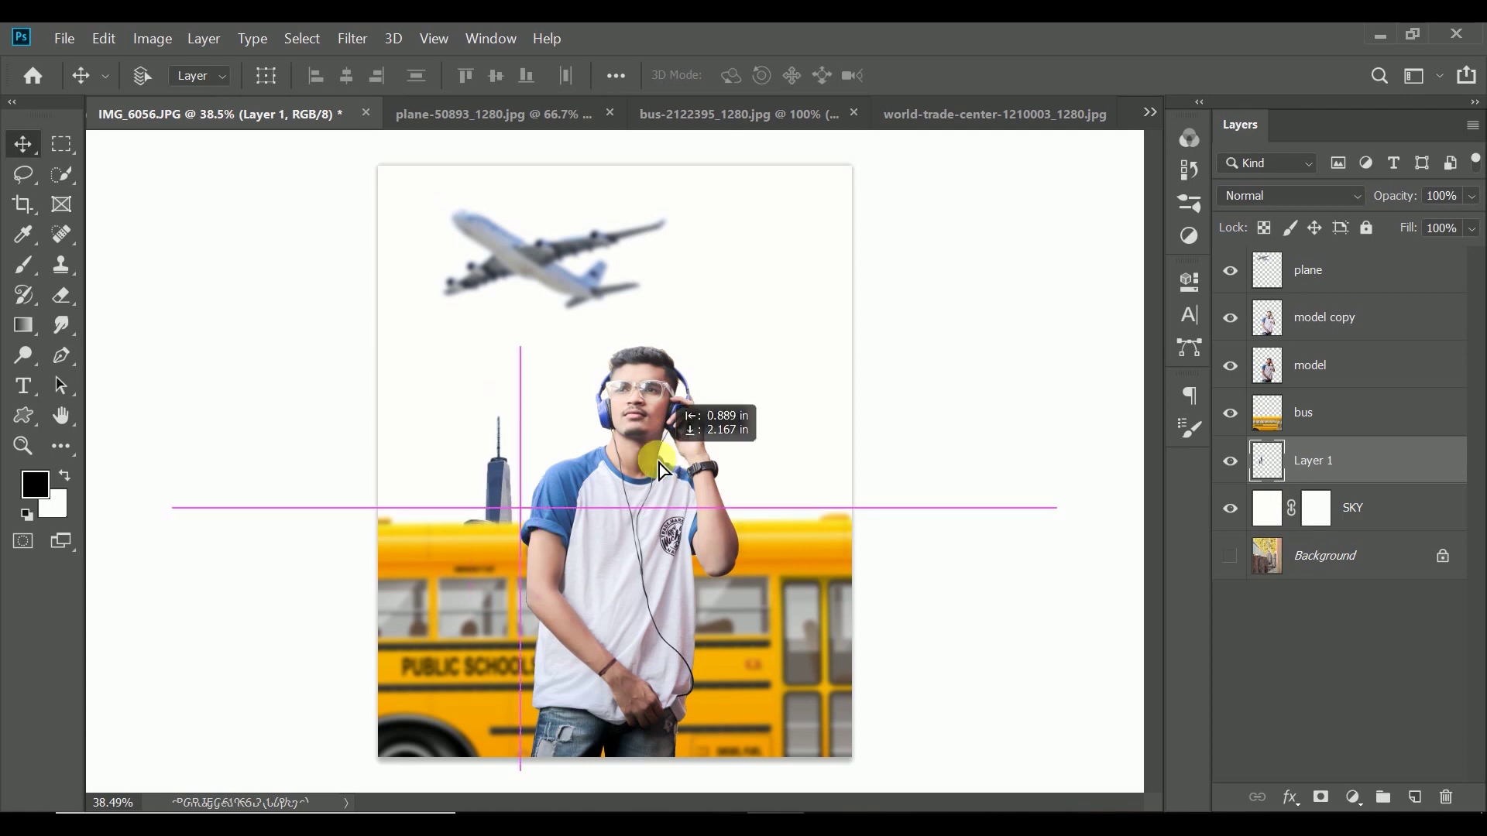
mouse_move(660, 470)
mouse_down()
mouse_move(600, 499)
mouse_move(488, 406)
mouse_up()
key(ctrl+t)
click(1040, 80)
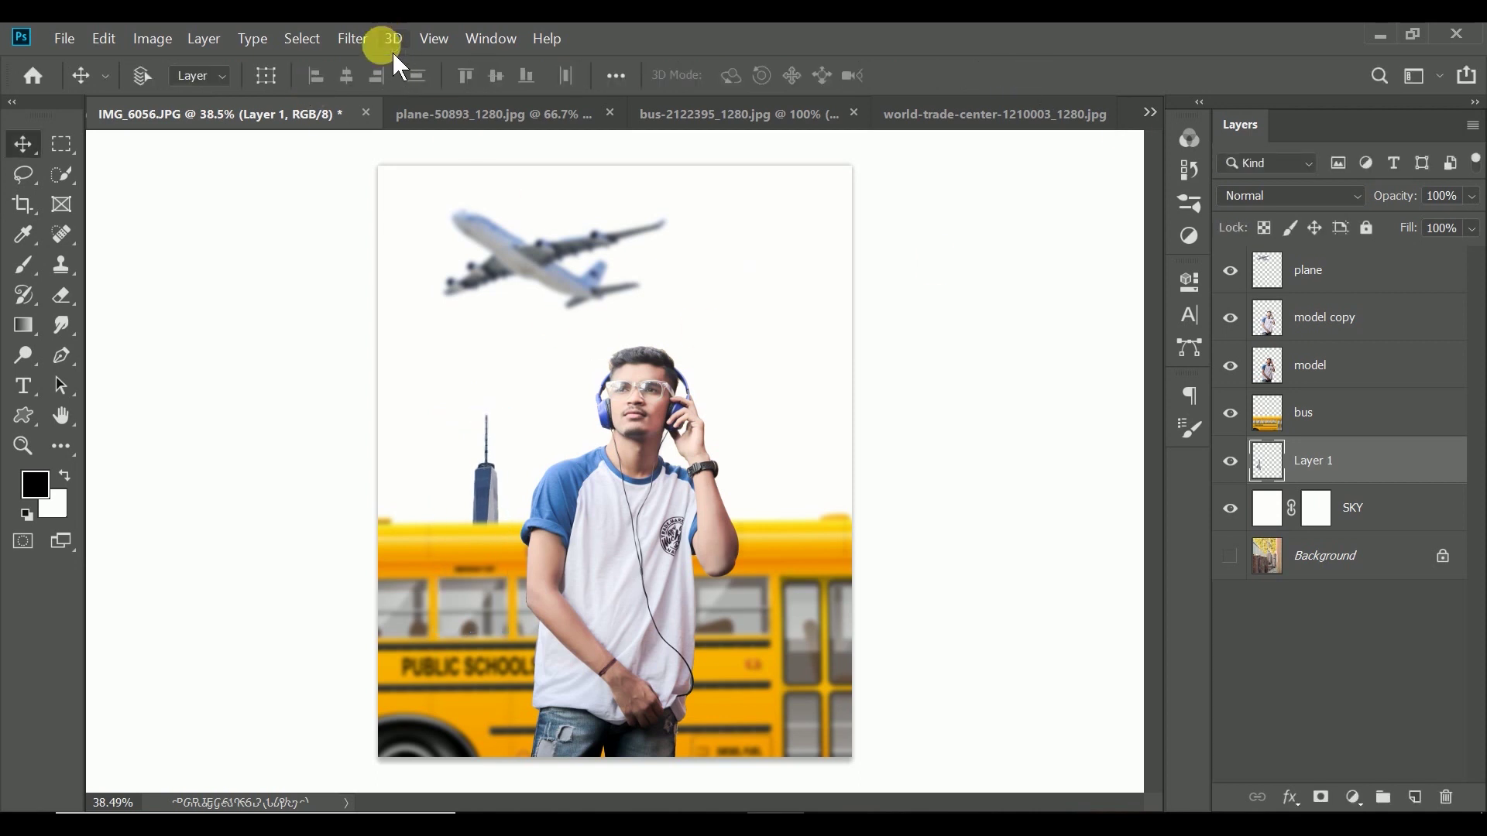
click(355, 41)
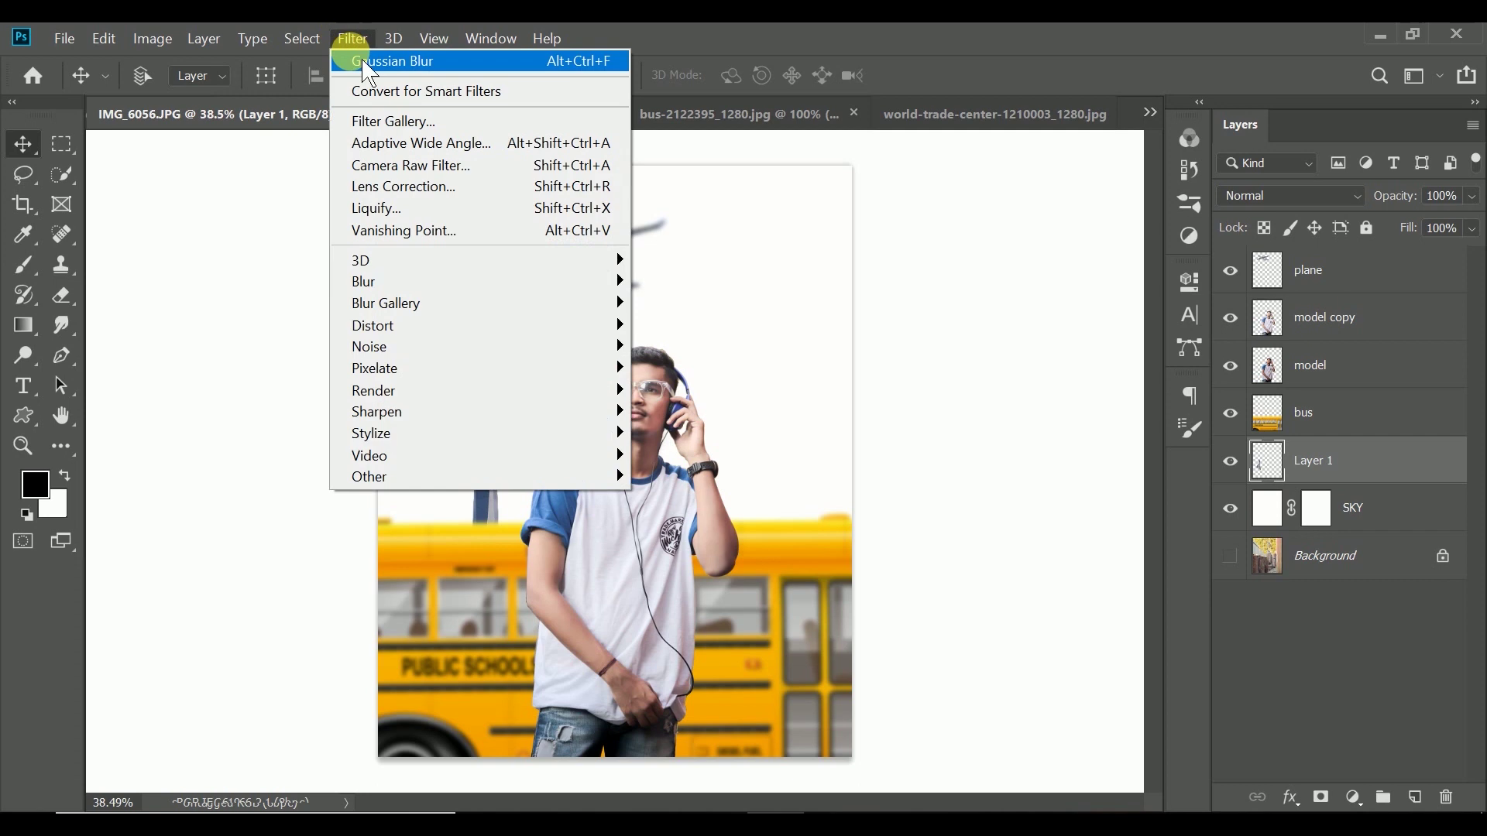
key(Escape)
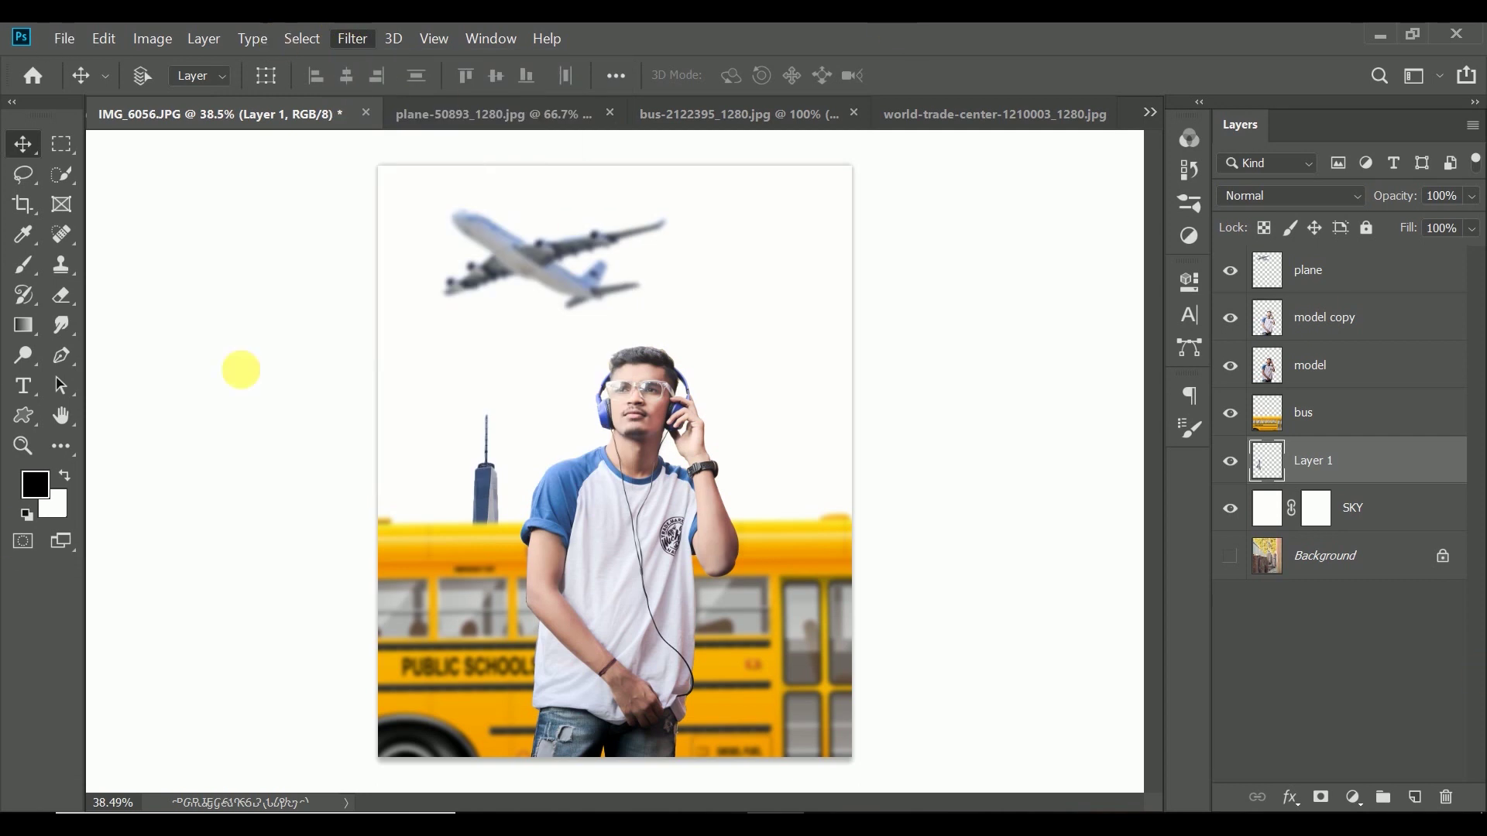
- Rename the tower layer to 'building'
click(1333, 464)
double_click(1331, 461)
text(bu)
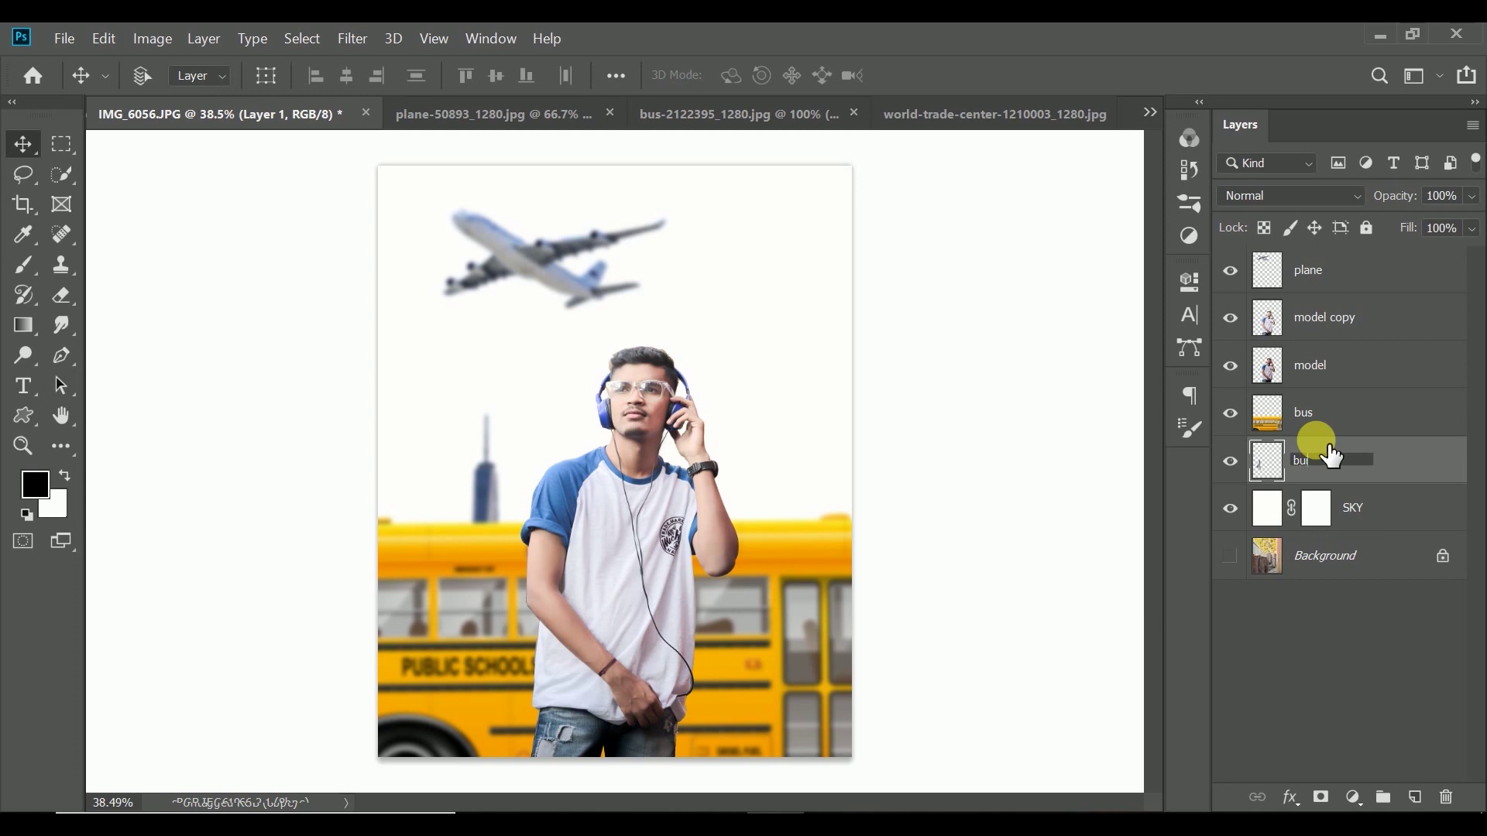
text(ildin)
text(g)
key(Return)
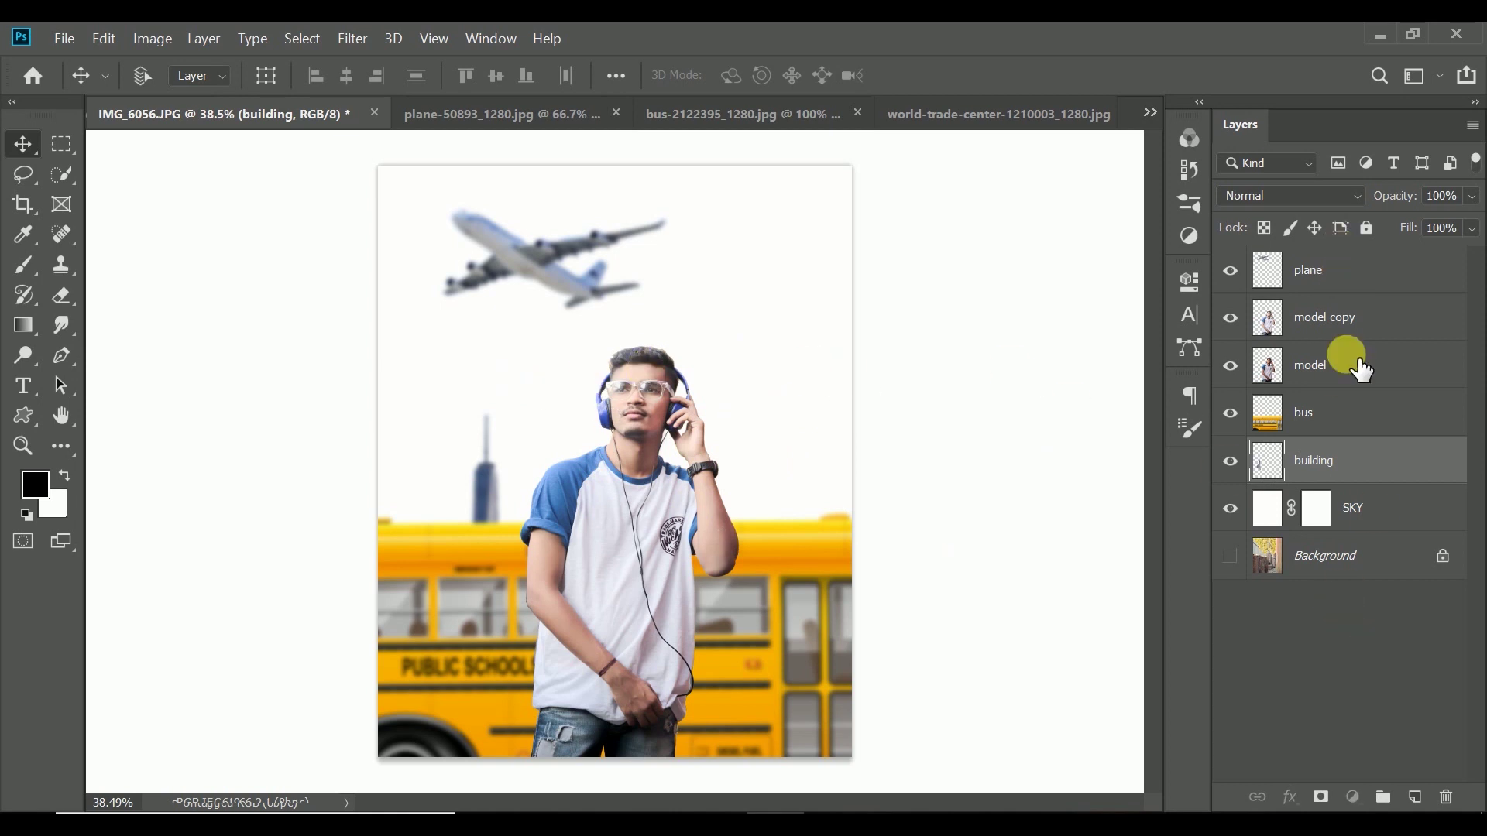
- Add a new empty layer named 'light' above the plane layer
click(1332, 271)
click(1415, 797)
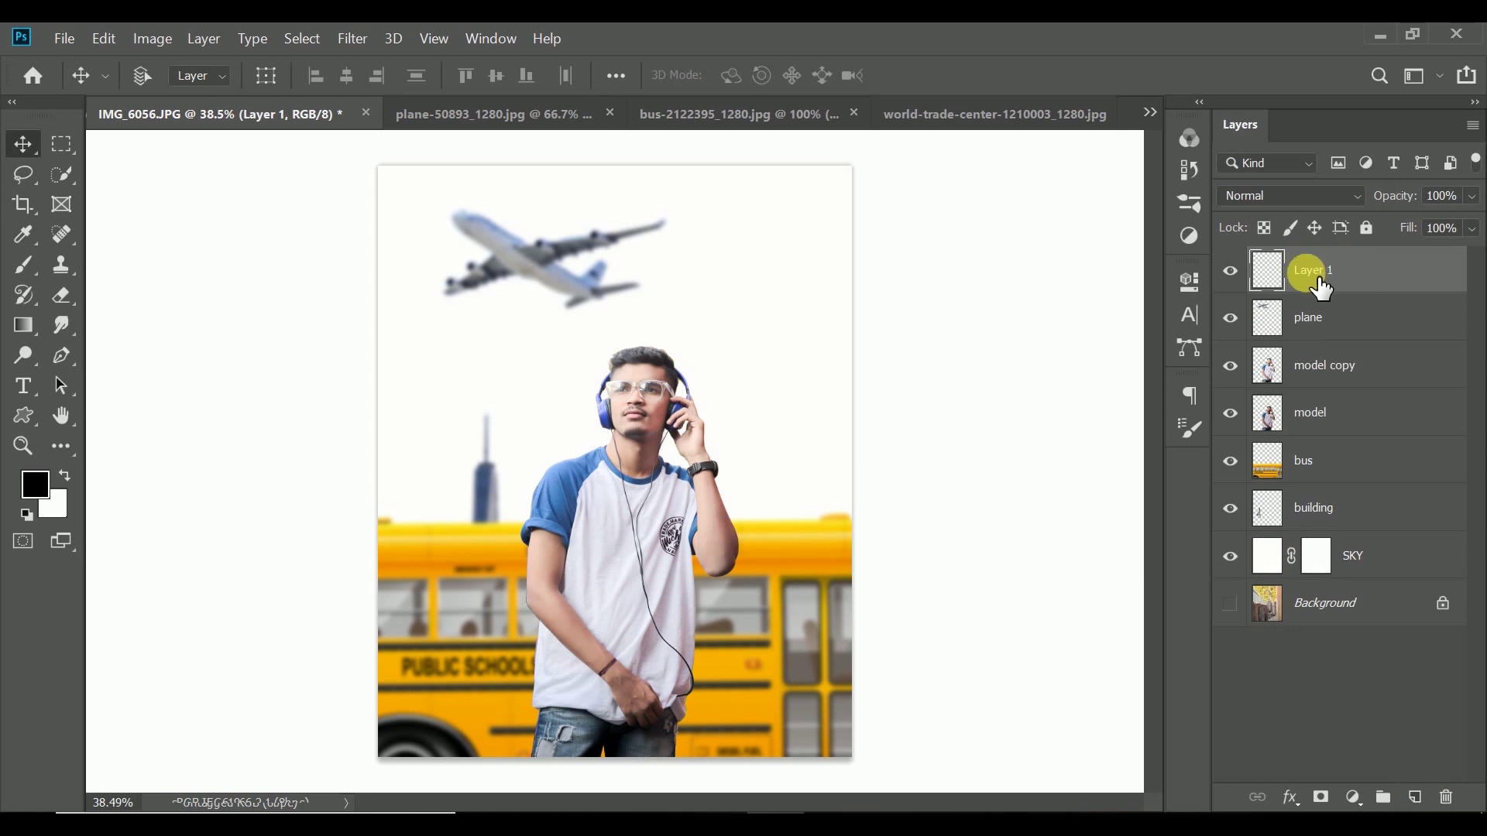
double_click(1309, 271)
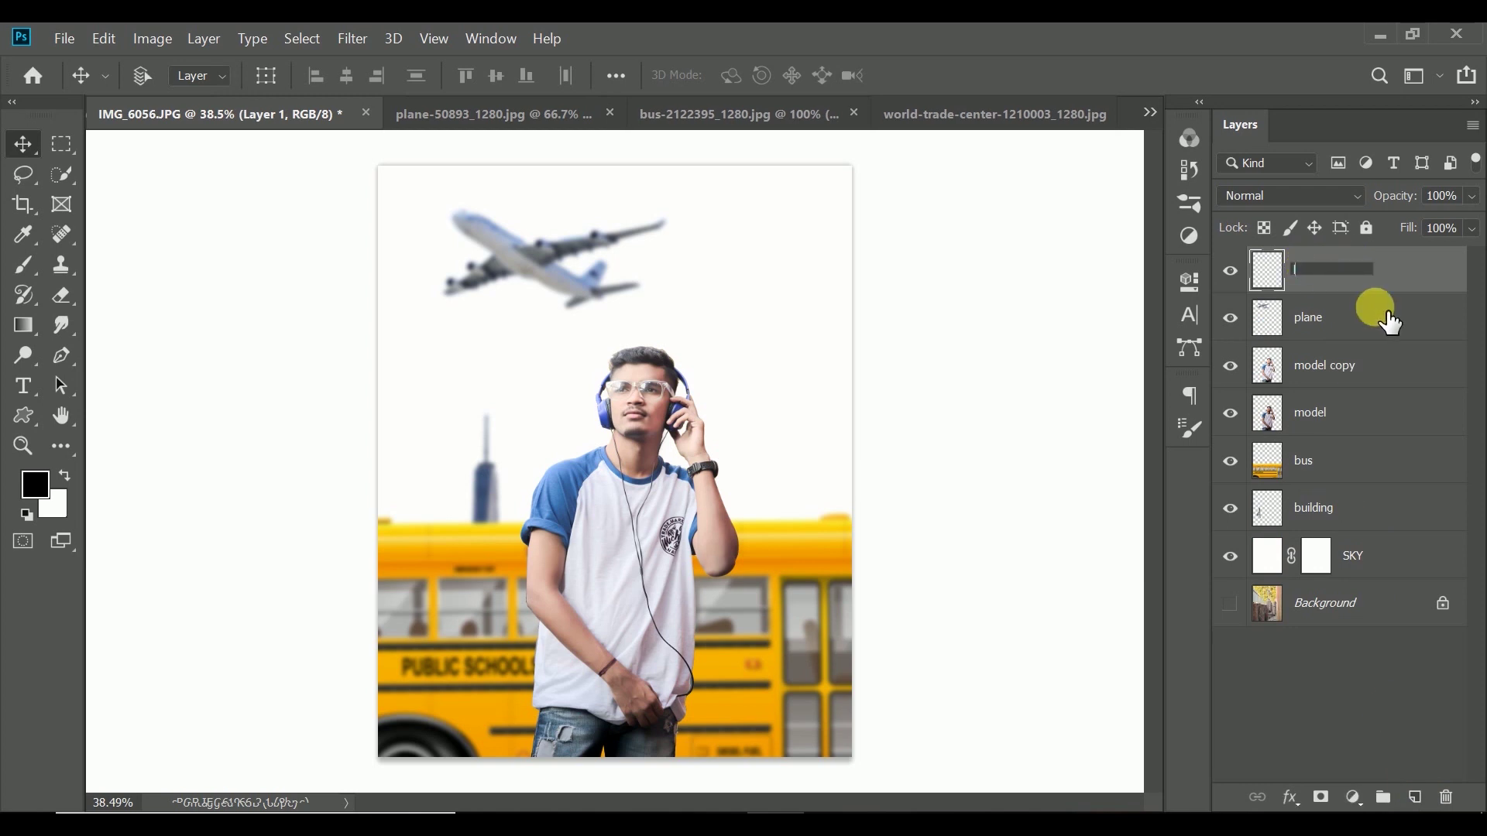
text(light)
key(Return)
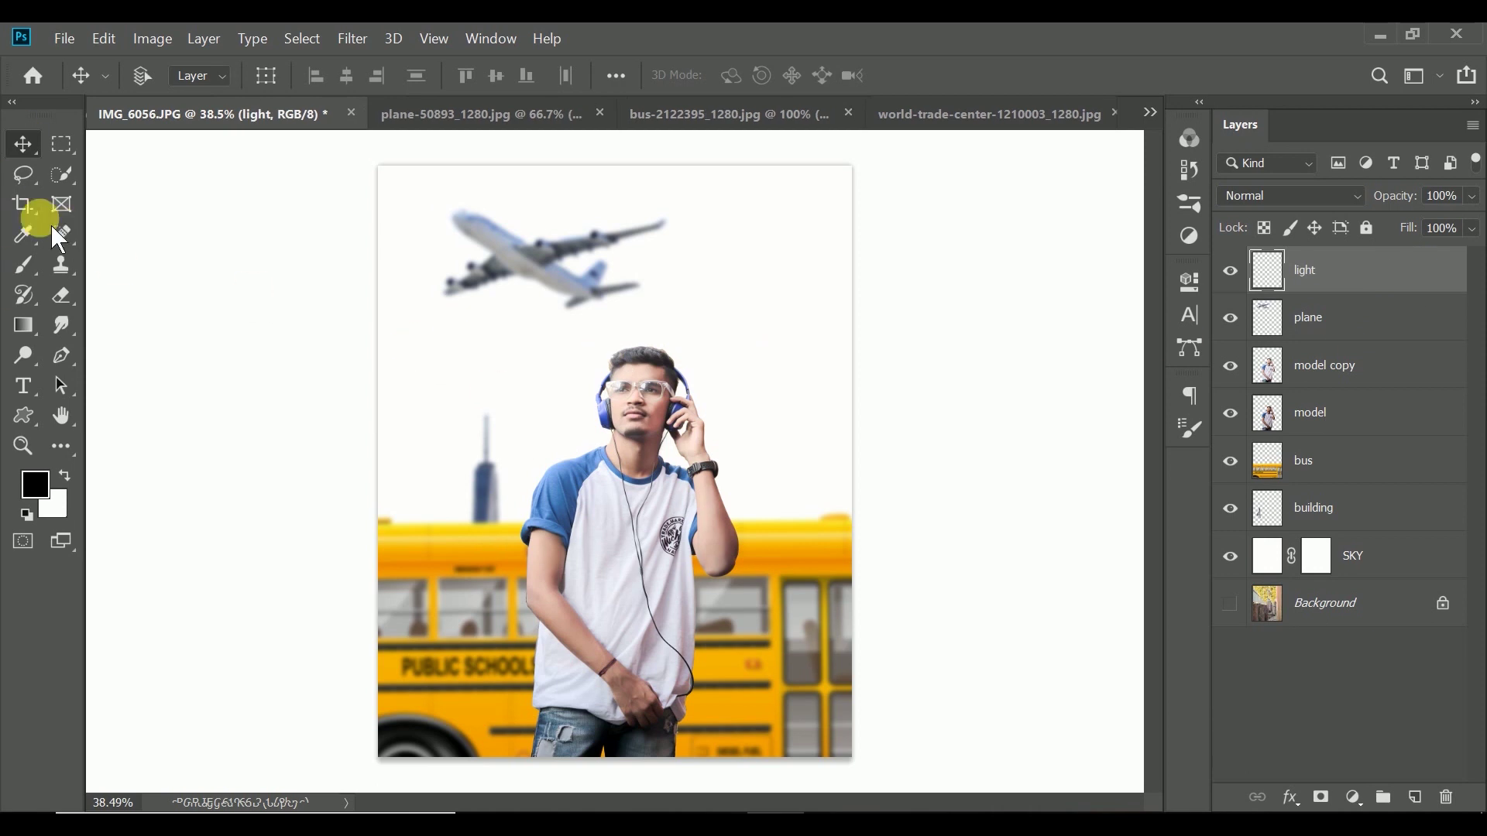
- Choose the Brush tool with a bright pale yellow foreground colour f9ff5f sampled from the bus
click(39, 267)
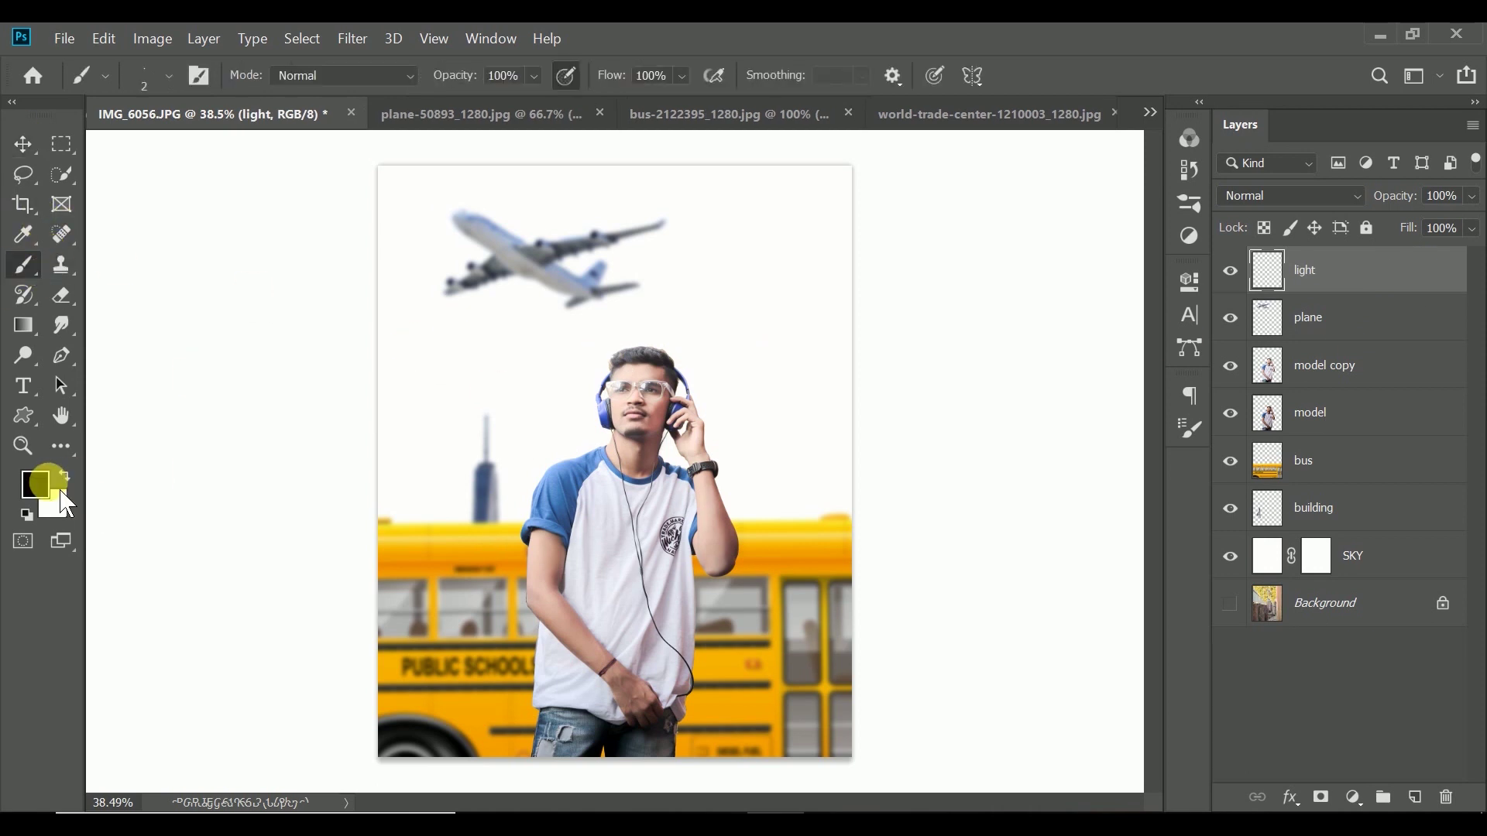
click(47, 486)
click(790, 545)
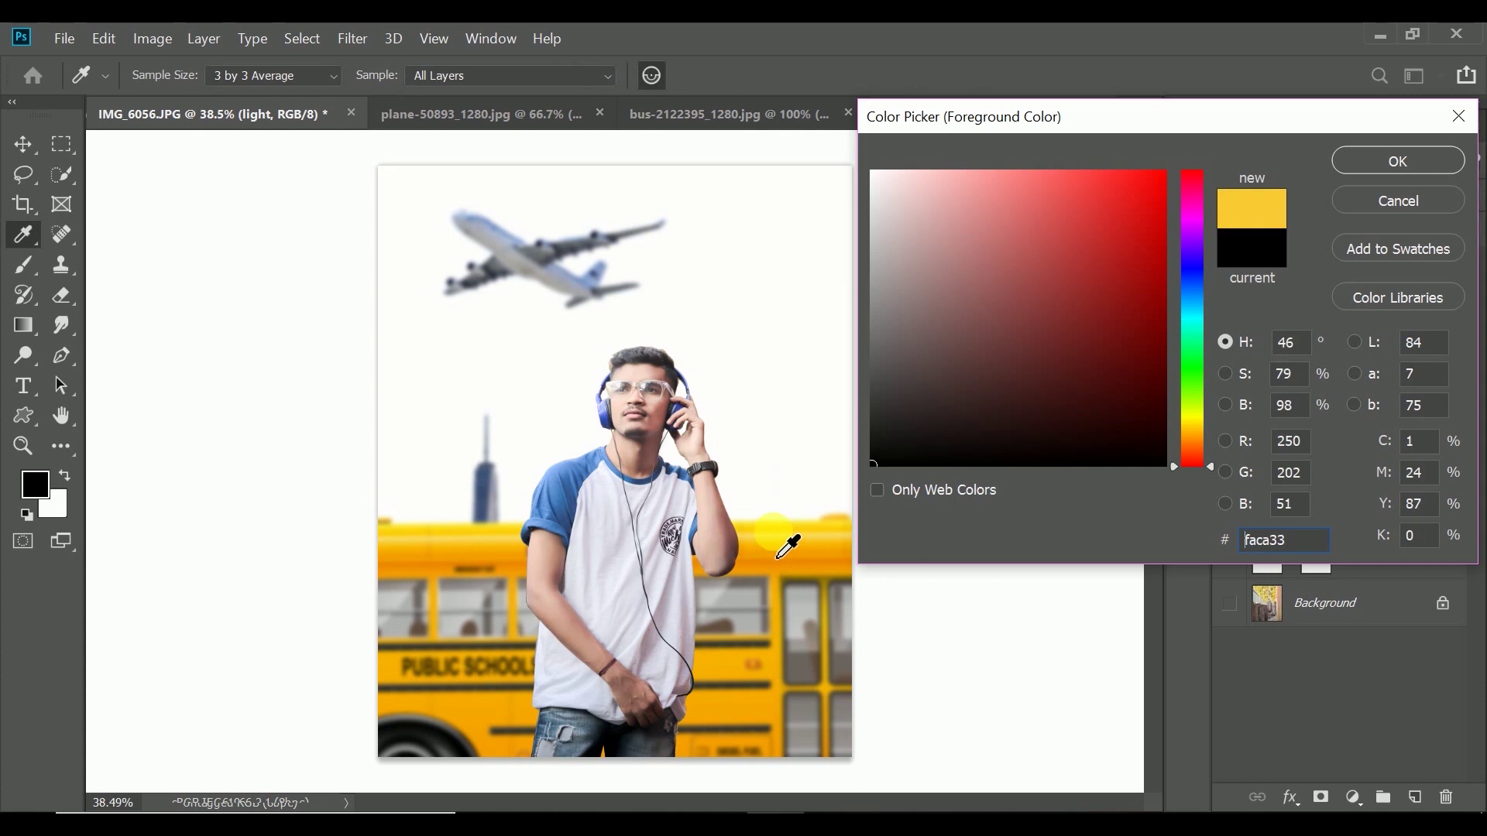
click(1036, 193)
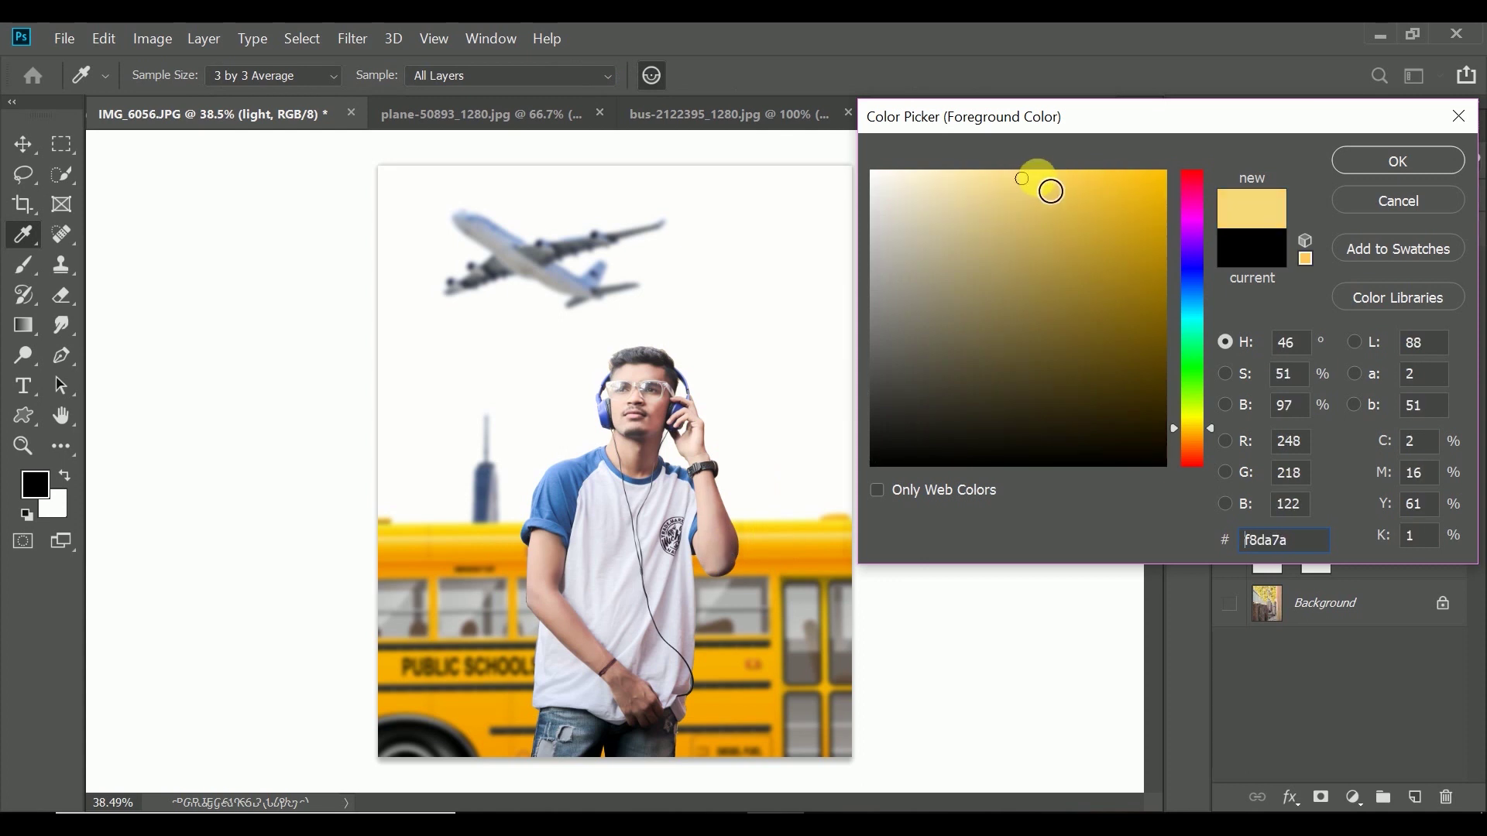
click(1057, 172)
click(1210, 421)
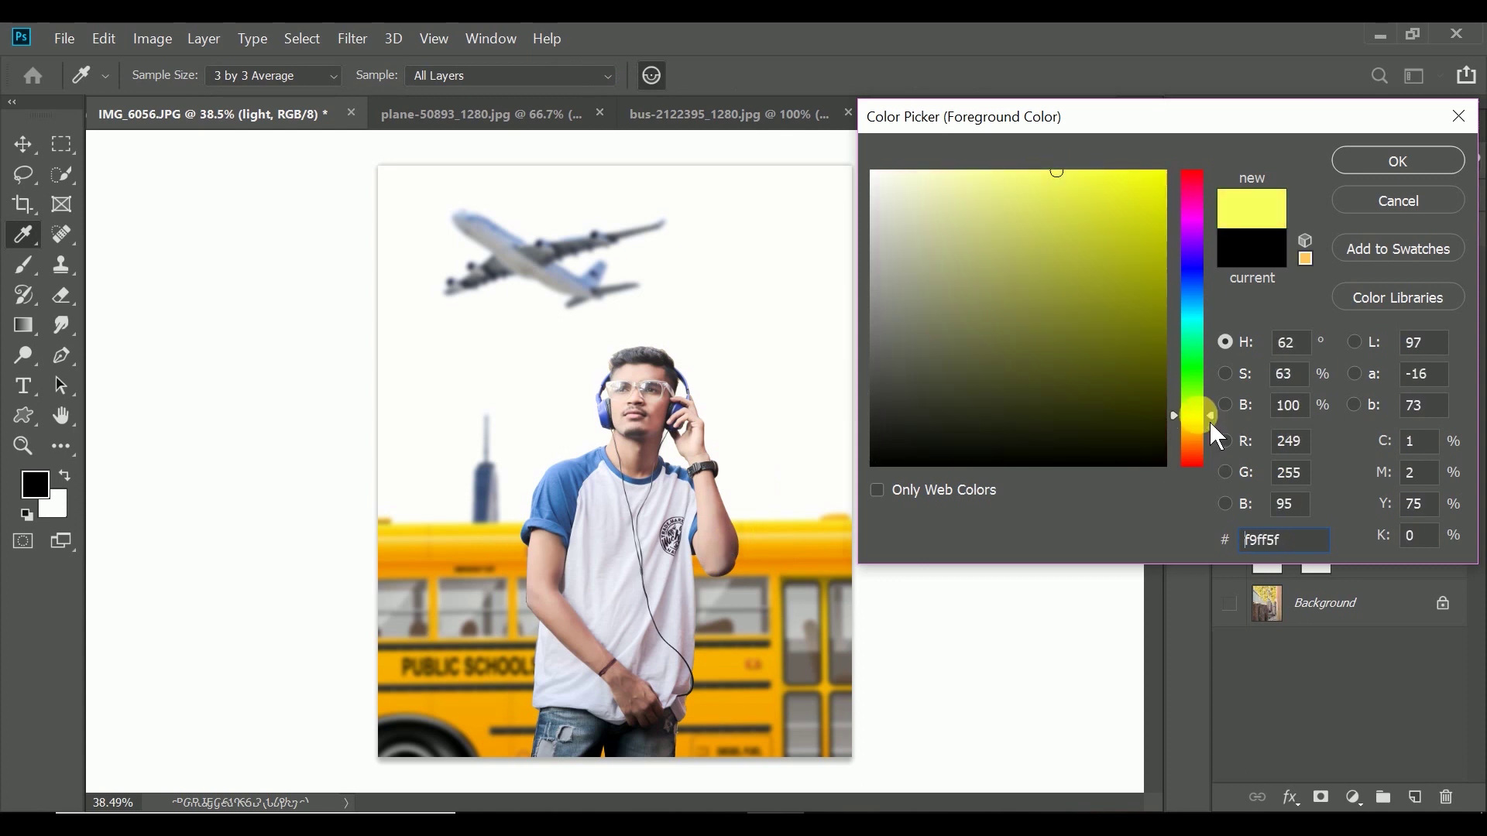
click(1406, 159)
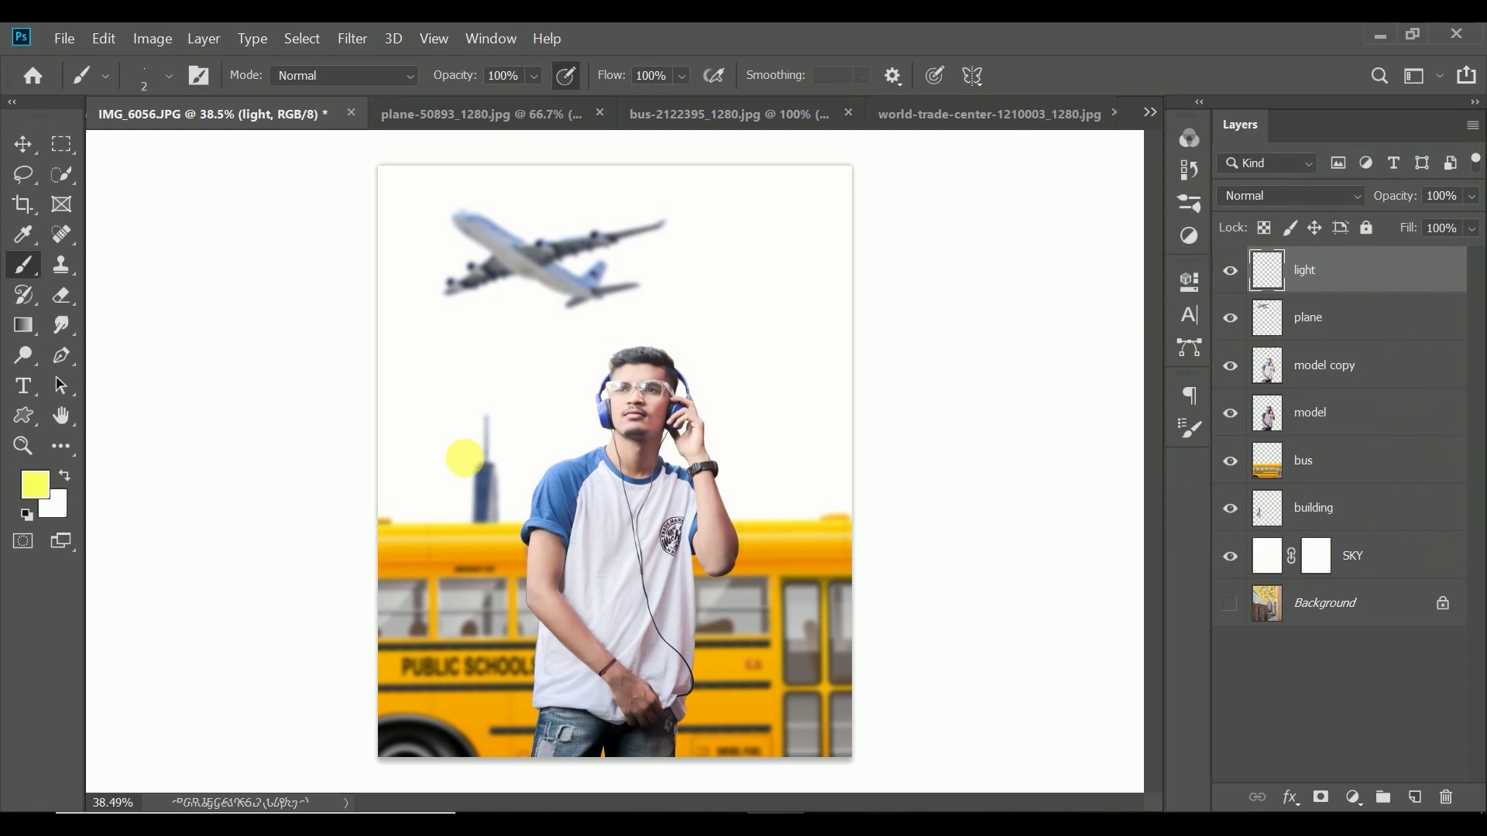
right_click(564, 474)
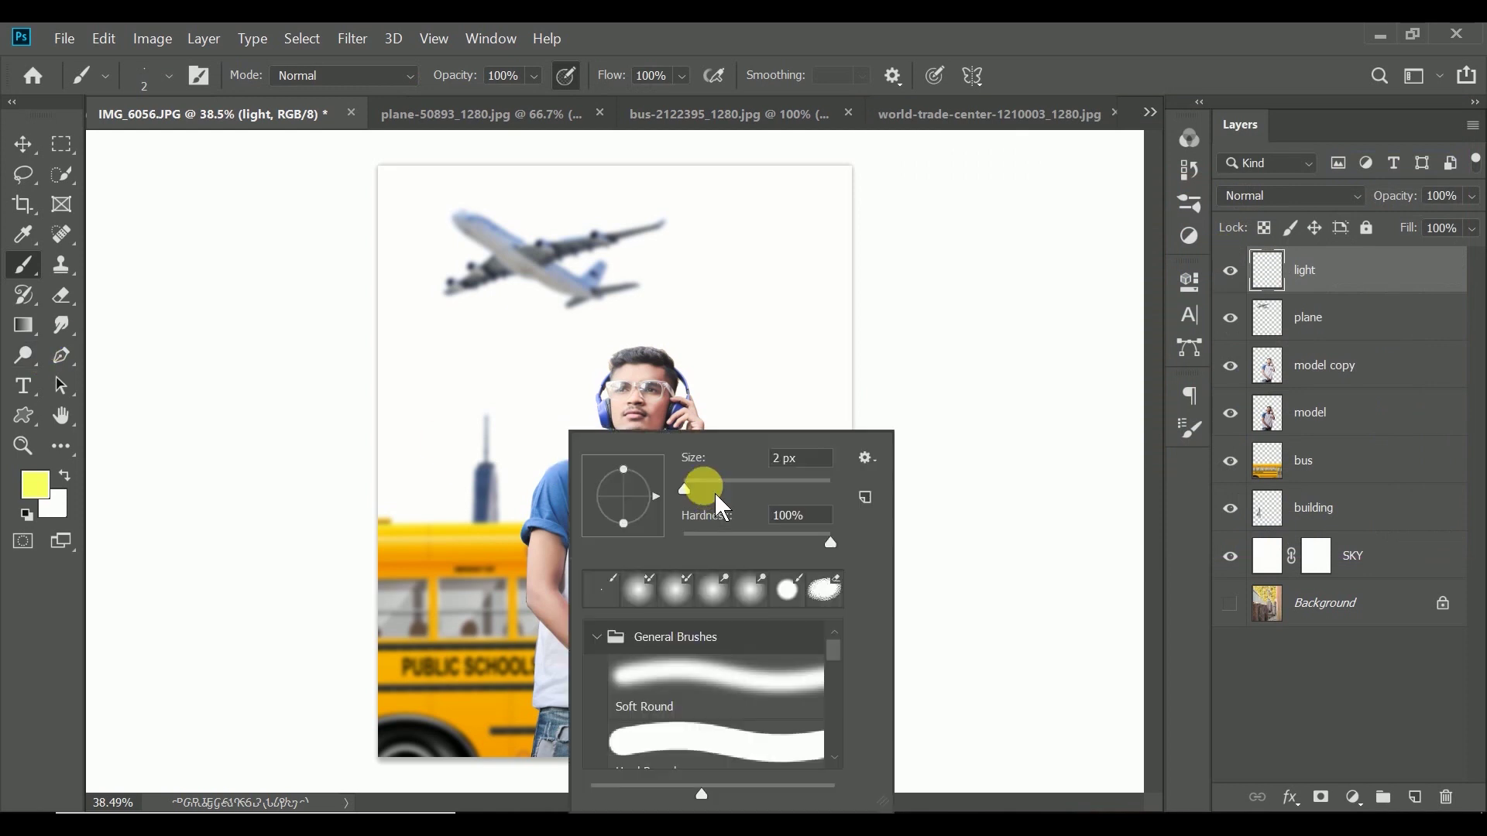
- Set the light layer to Screen and paint a 275 px, 0% hardness yellow glow on the bus
drag(714, 492, 799, 487)
drag(829, 542, 680, 550)
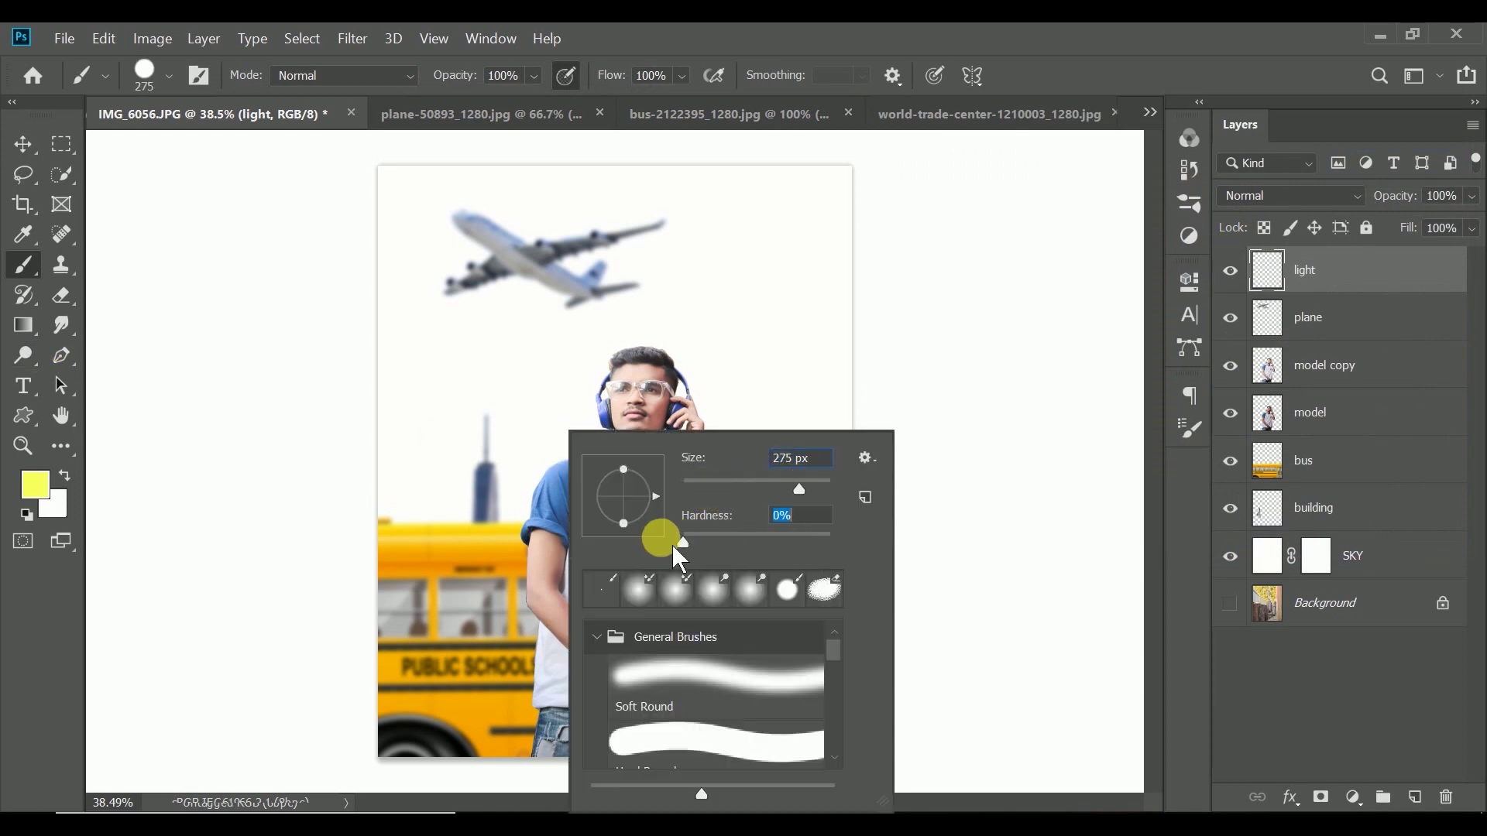
click(933, 465)
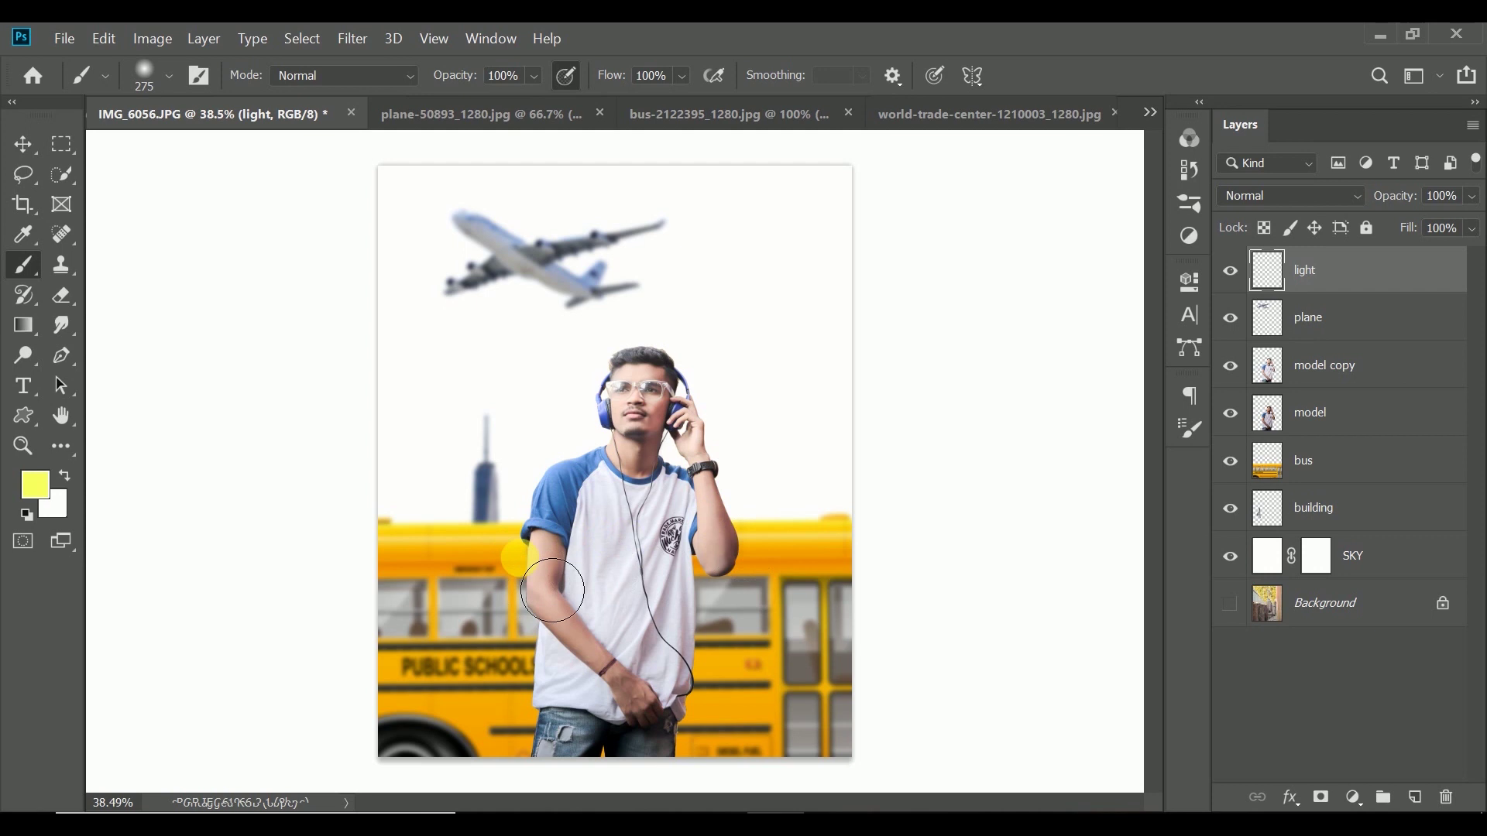
click(1246, 197)
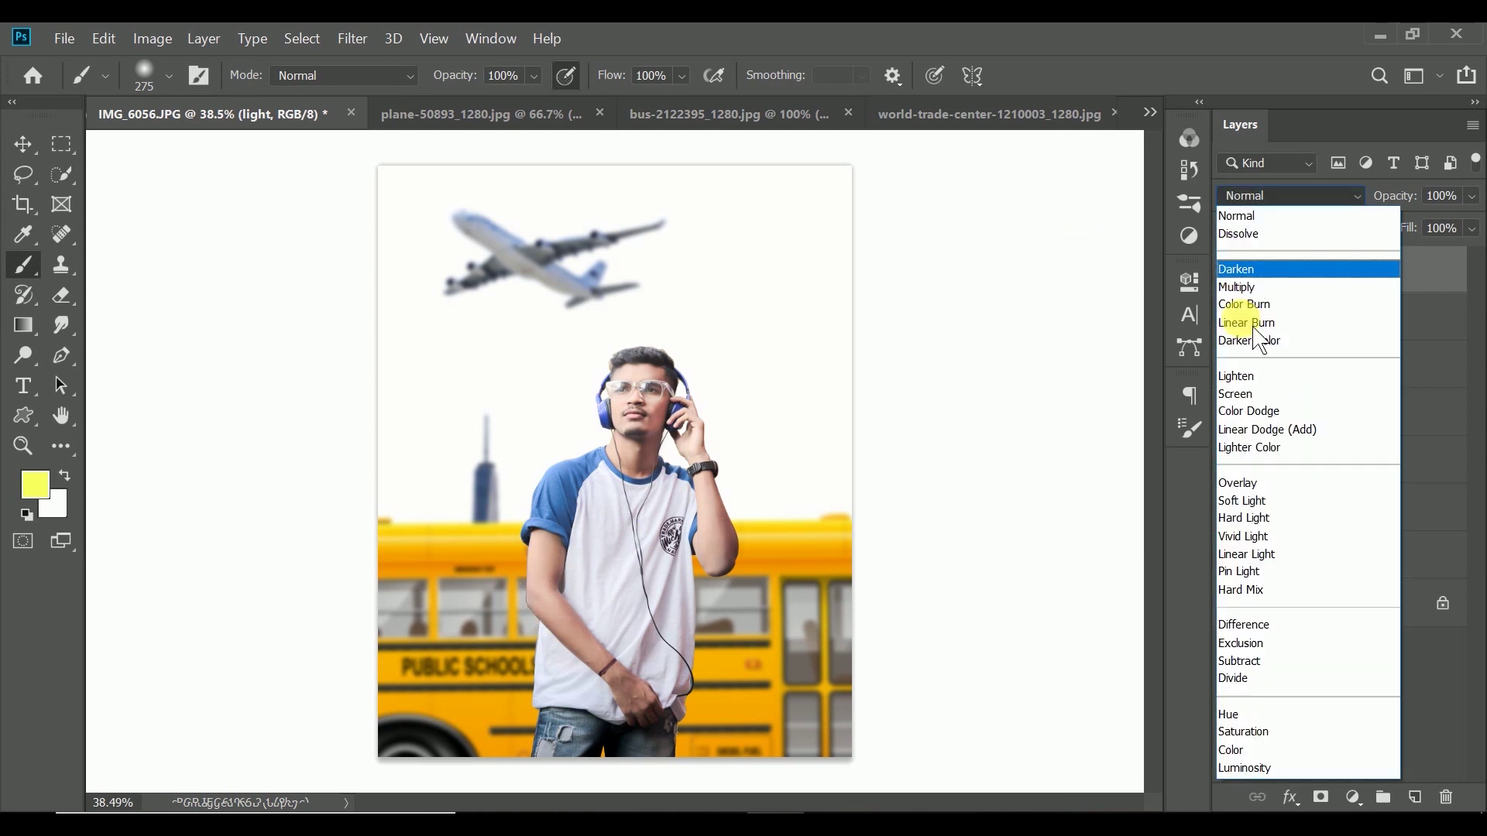
click(1245, 394)
drag(495, 589, 562, 611)
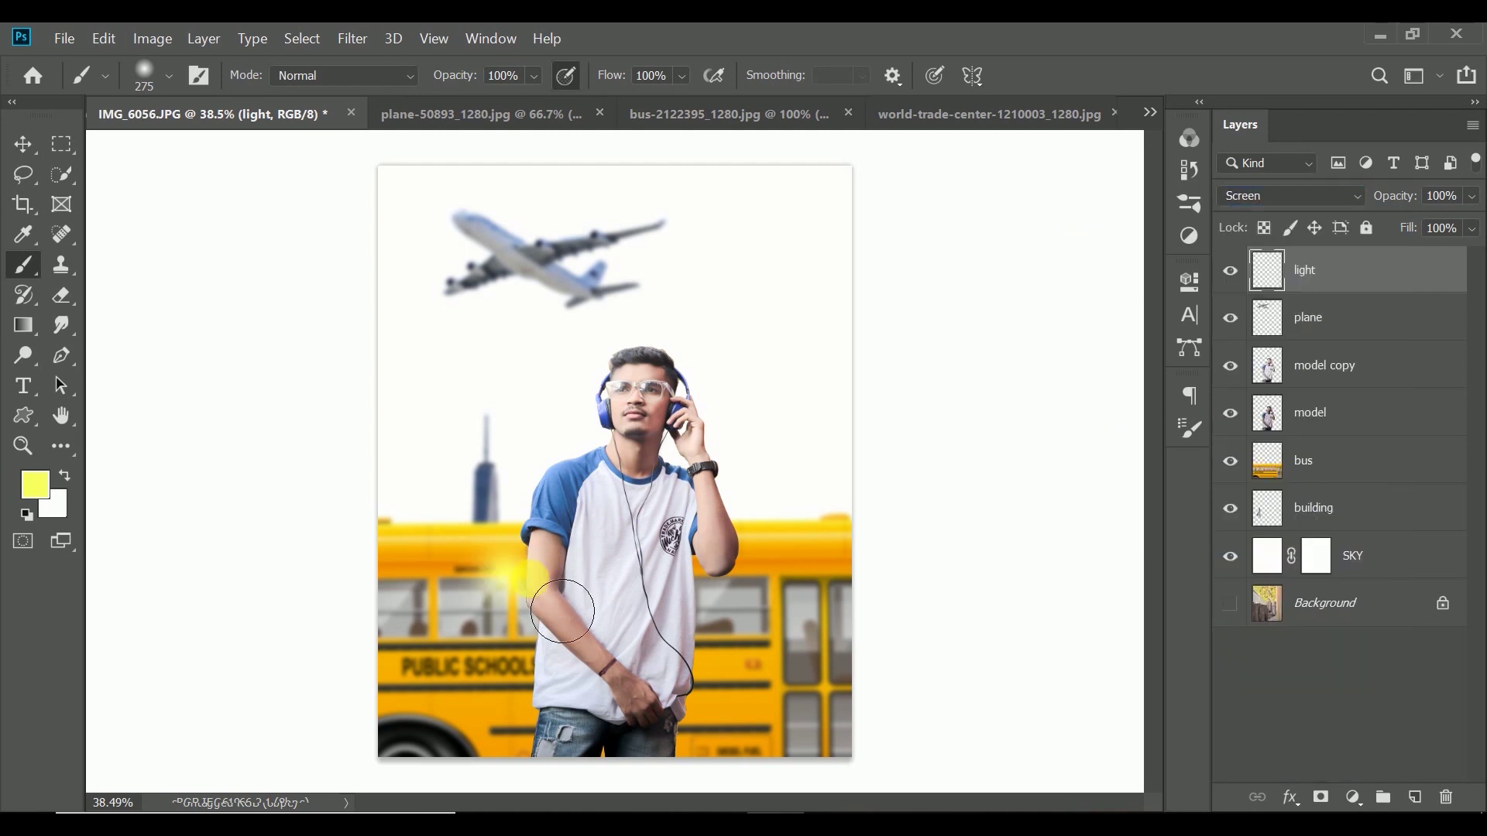
- Scale the glow up about three times and move it up-left over the bus
key(ctrl+t)
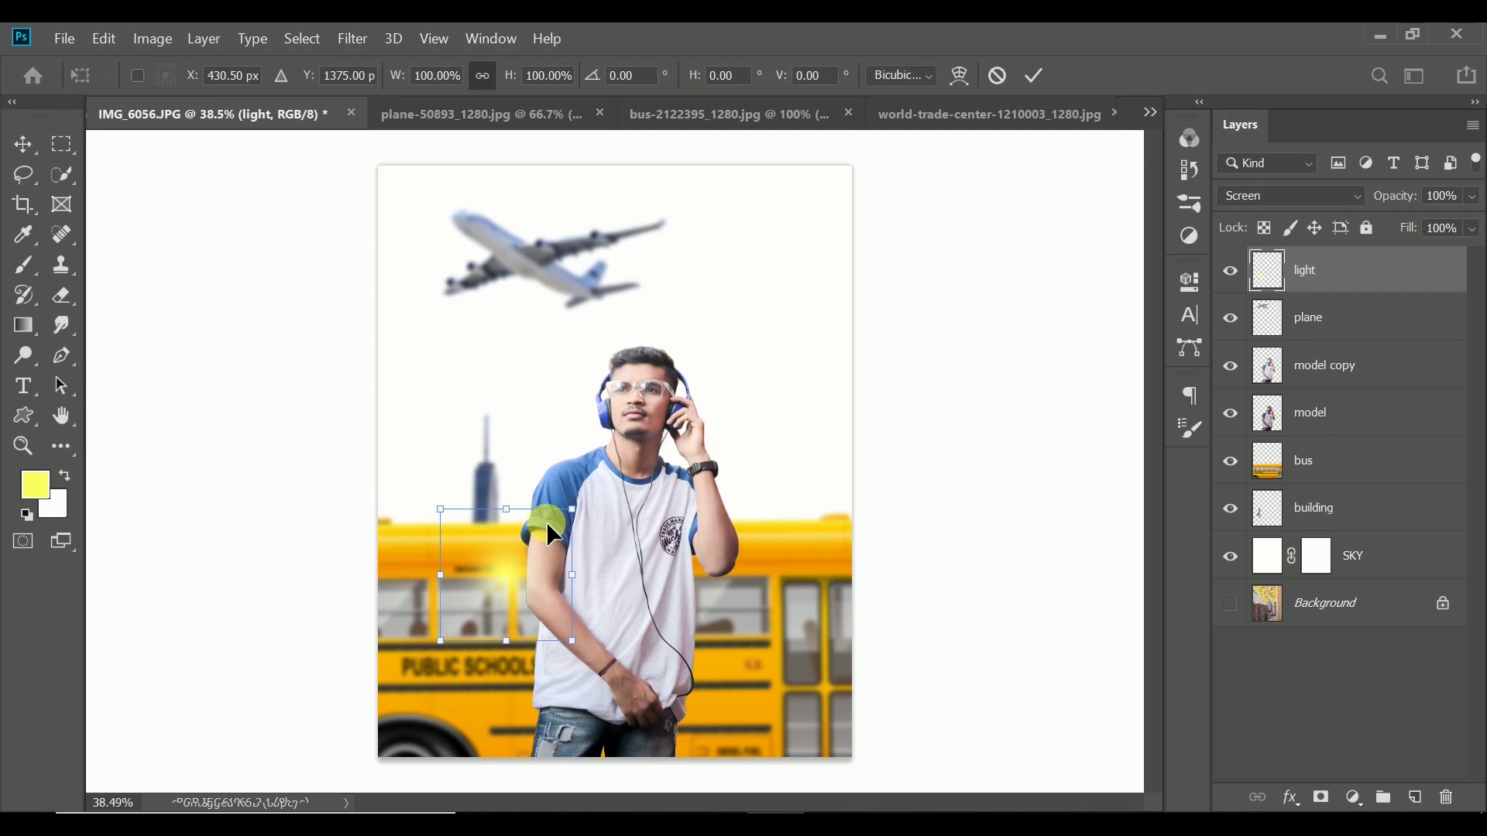
mouse_move(593, 517)
mouse_down()
mouse_move(765, 427)
mouse_move(752, 372)
mouse_move(723, 357)
mouse_up()
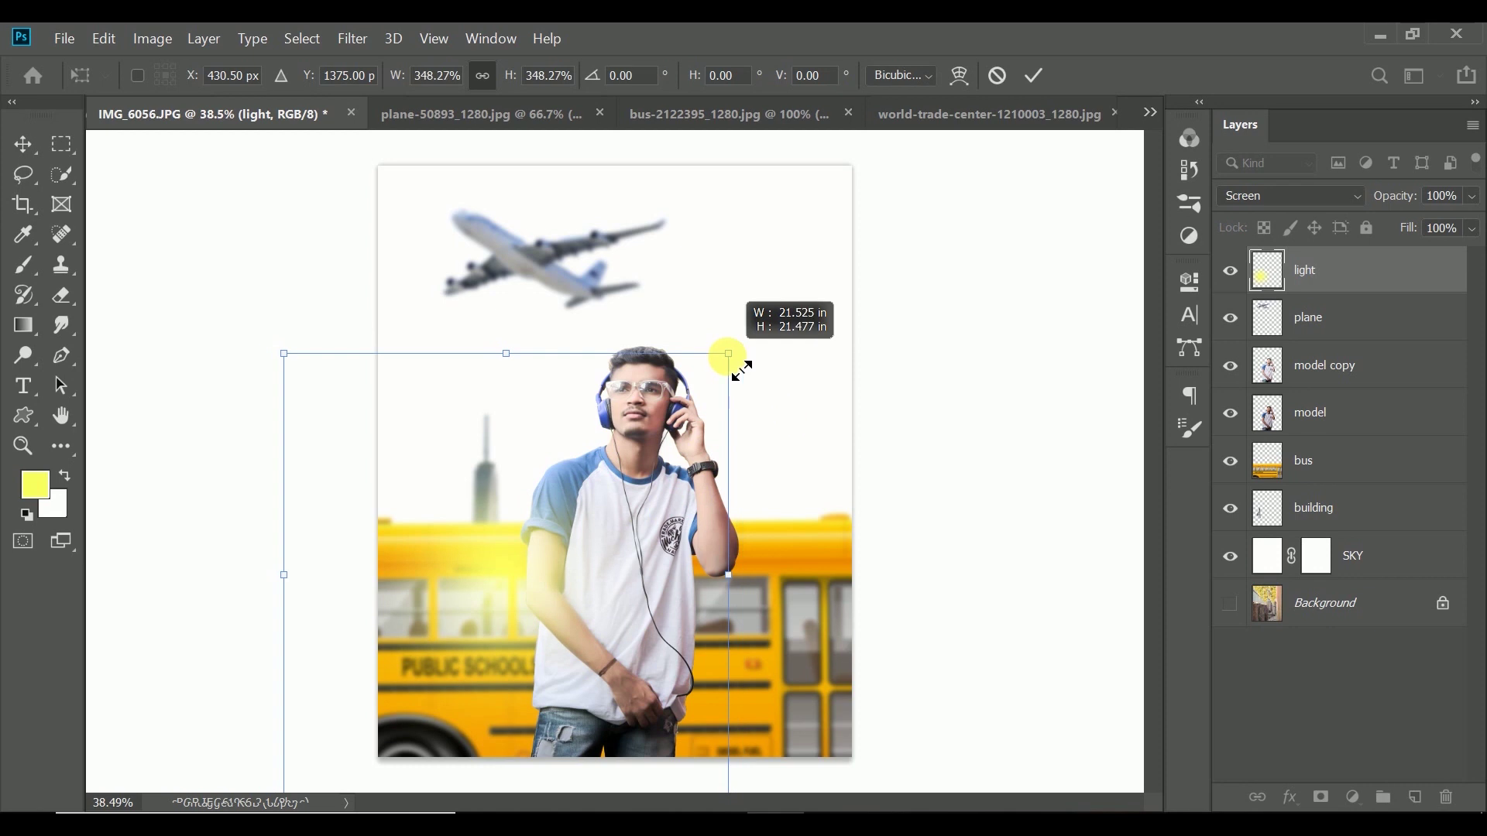
click(620, 527)
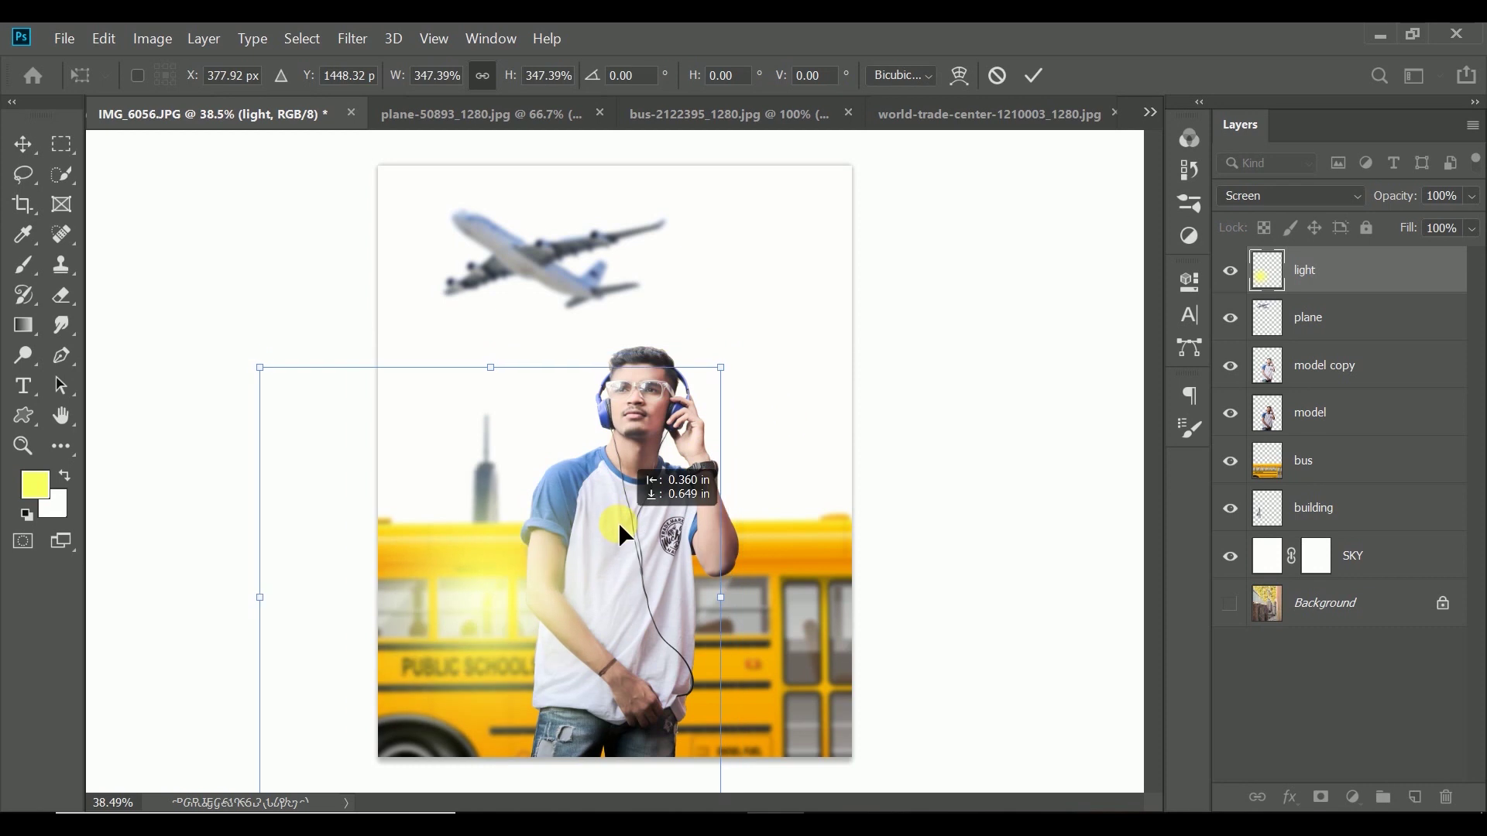
mouse_move(619, 526)
mouse_down()
mouse_move(611, 495)
mouse_move(612, 516)
mouse_up()
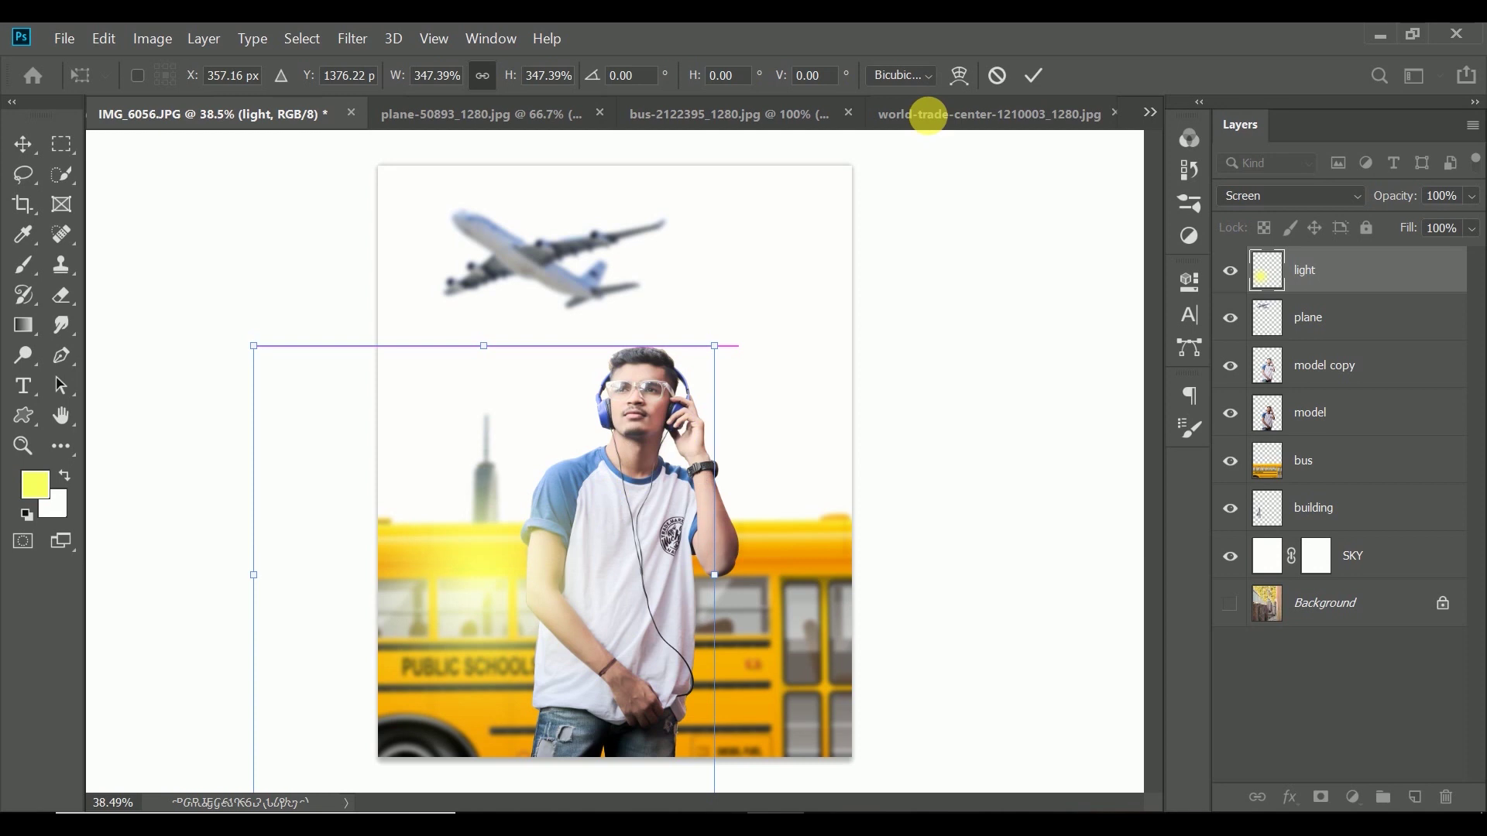
click(1034, 75)
key(b)
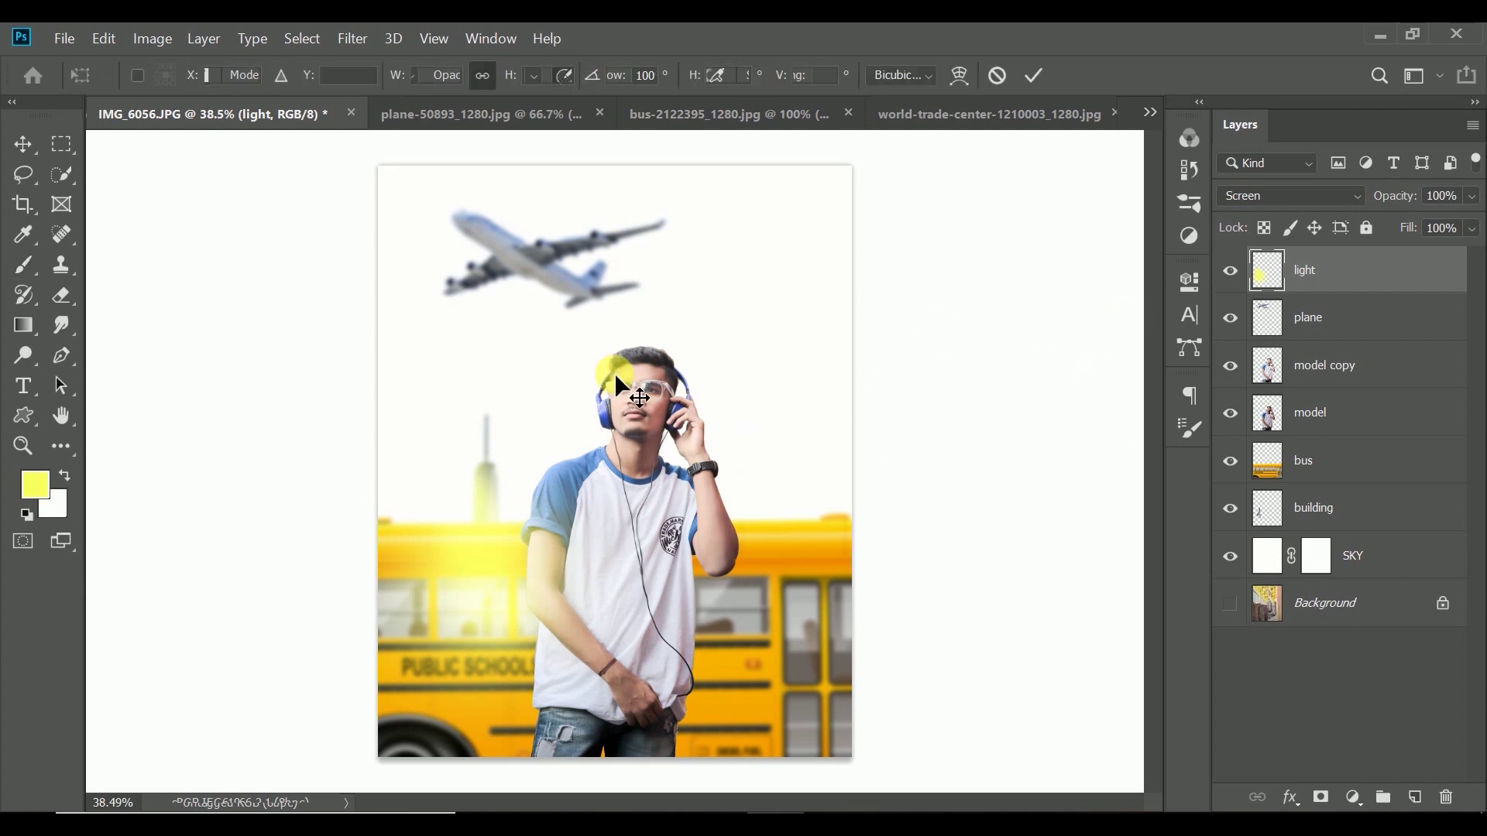
- Enlarge the glow to about 126% and shift it toward the left of the bus
key(ctrl+t)
drag(751, 339, 796, 309)
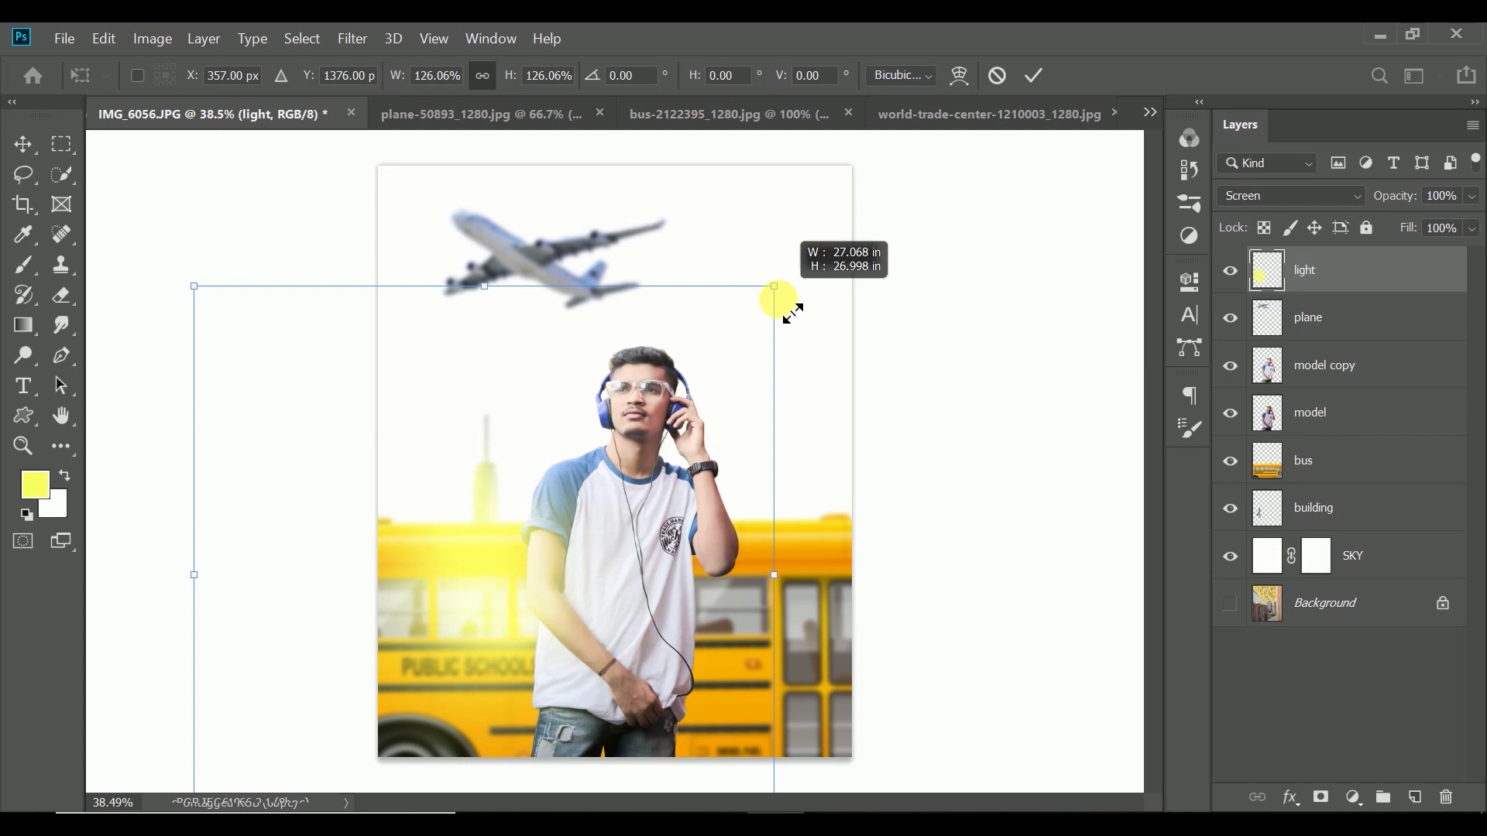
click(1035, 75)
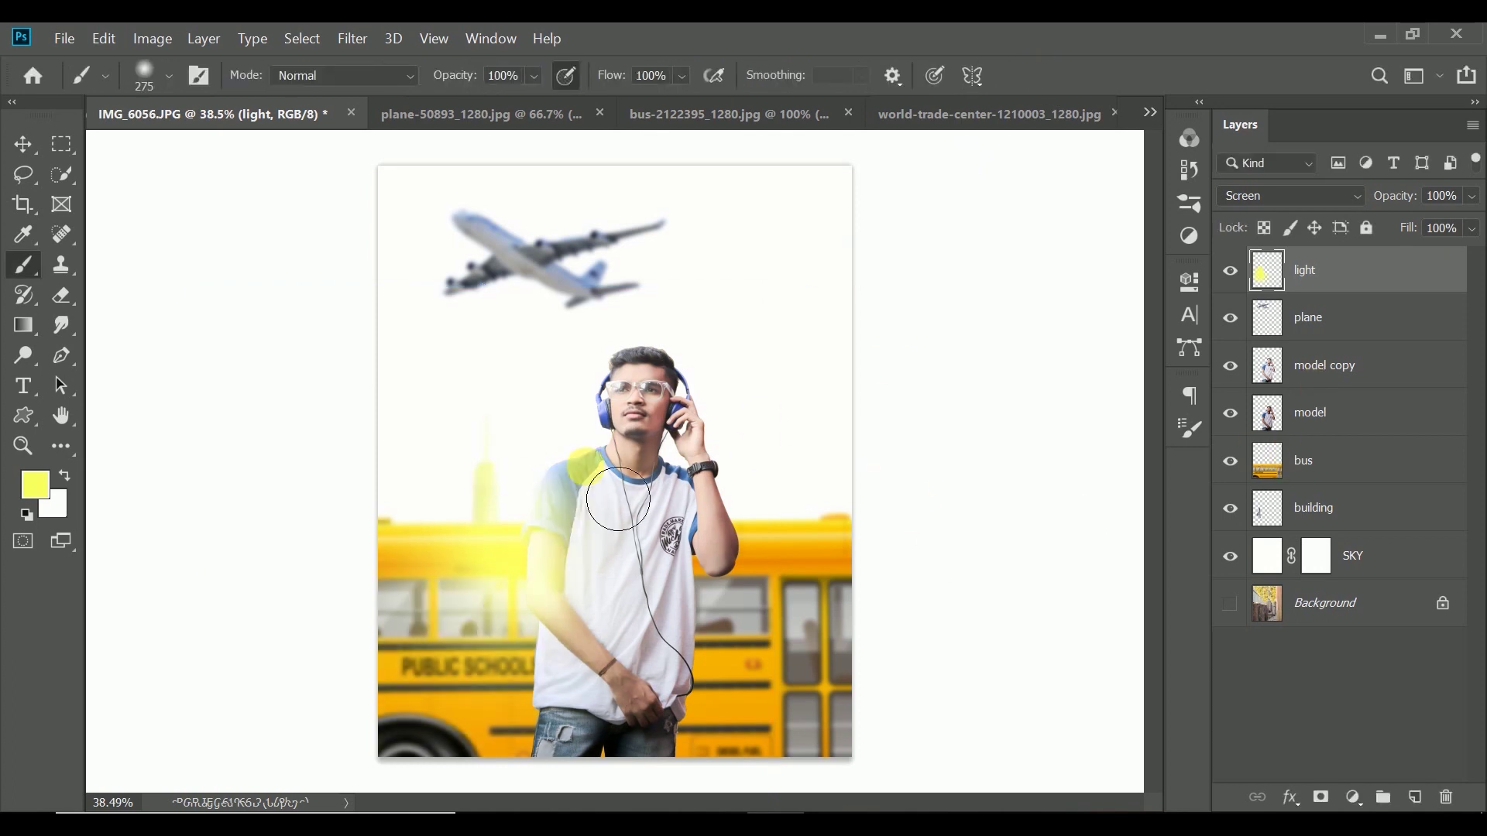
key(v)
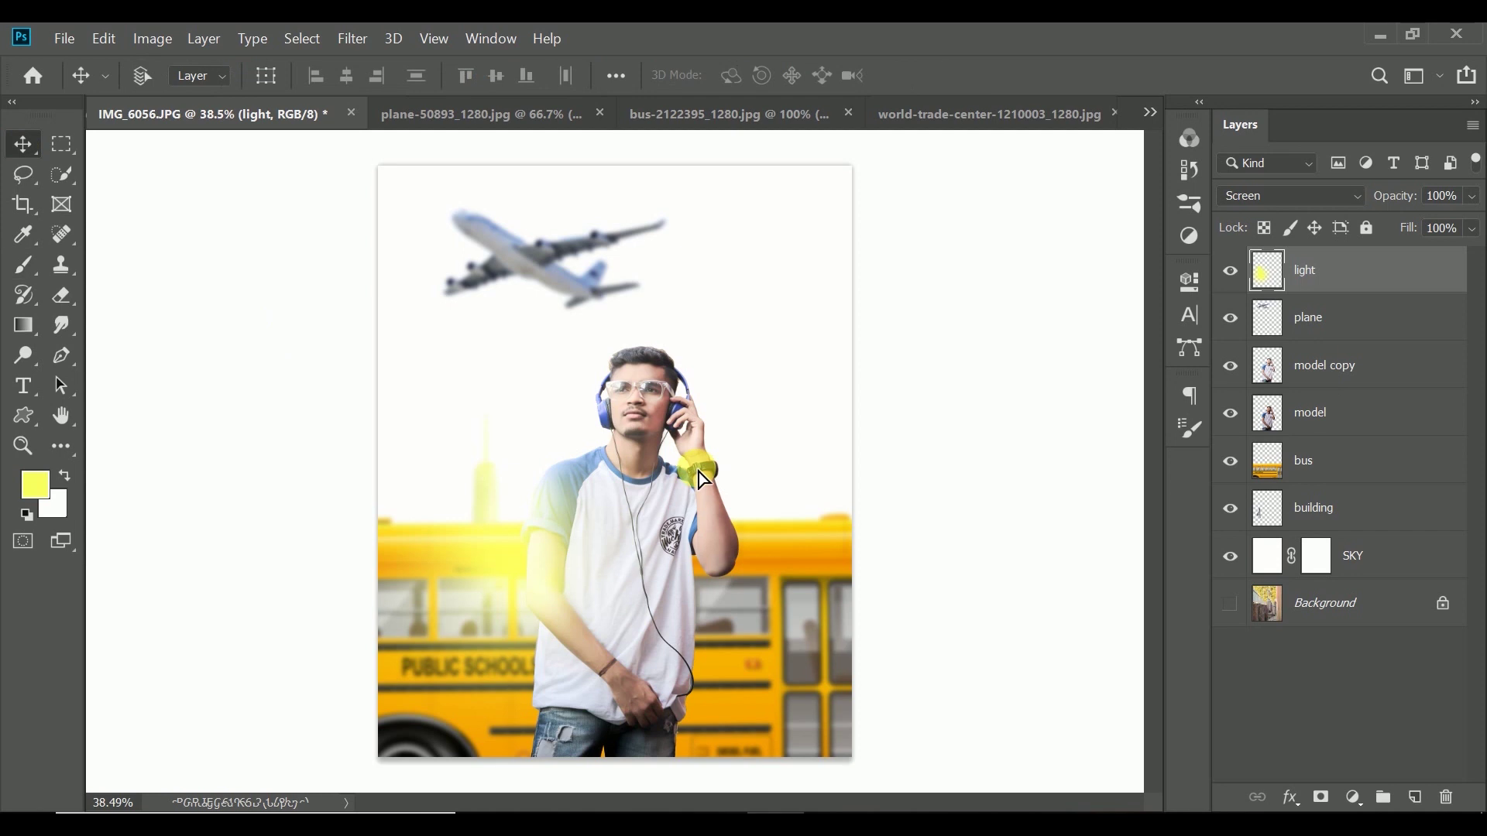
drag(695, 482, 587, 567)
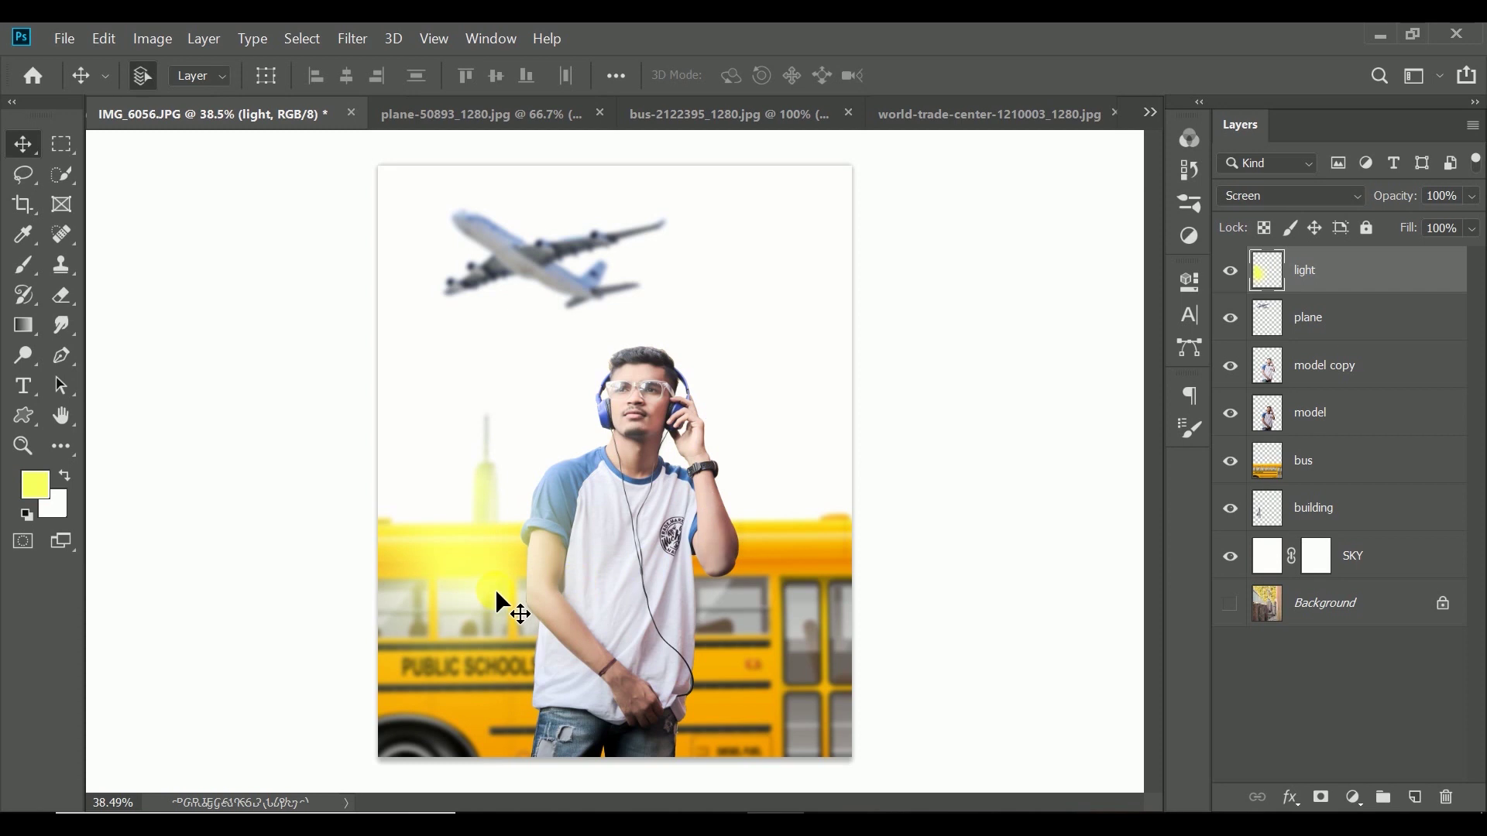
- Stretch the glow taller, move it up-left behind the tower, and lower opacity to 81%
key(ctrl+t)
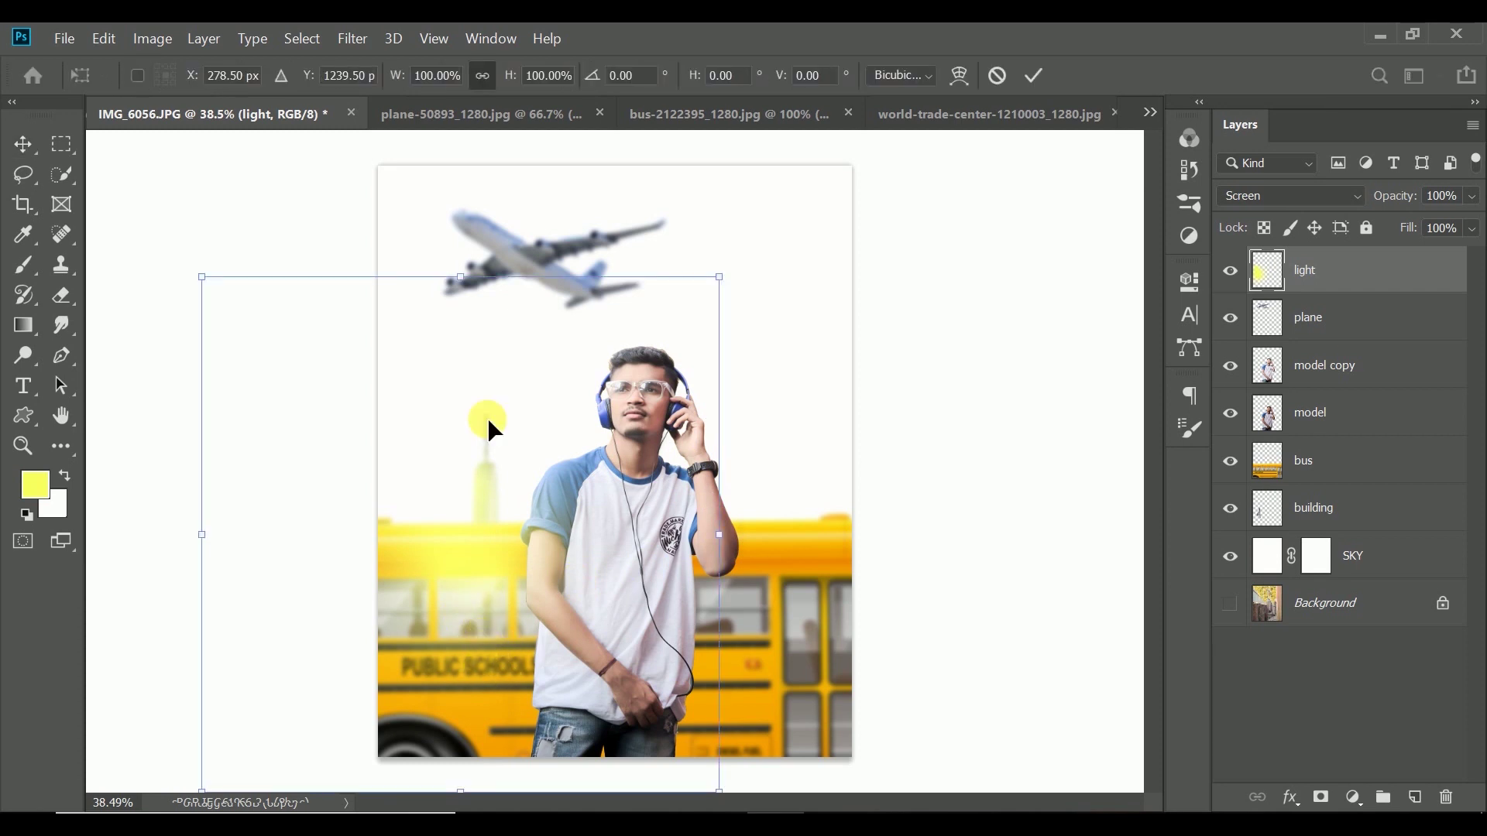
scroll(486, 416, down, 2)
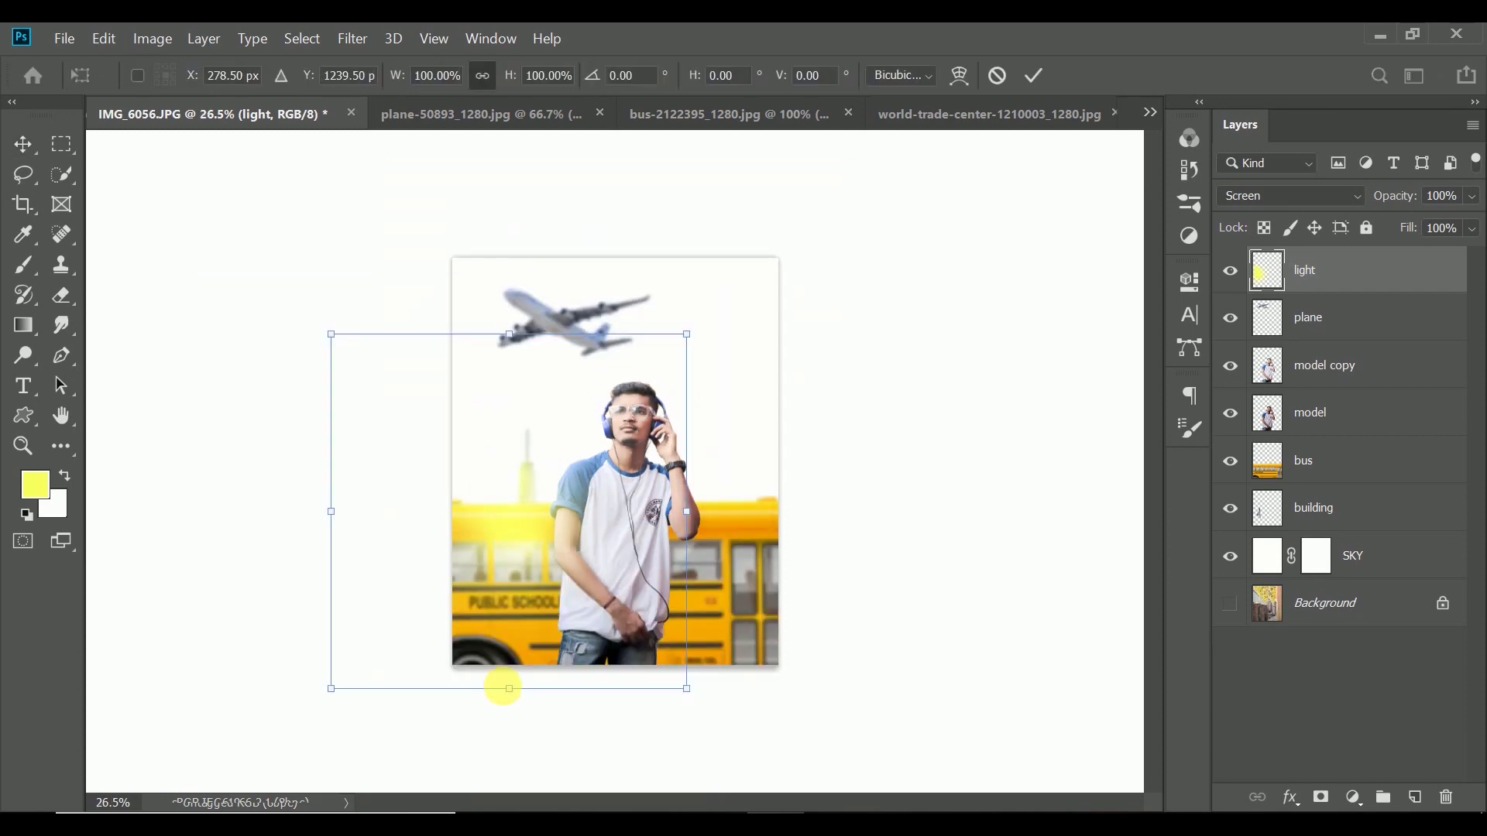
drag(518, 708, 518, 729)
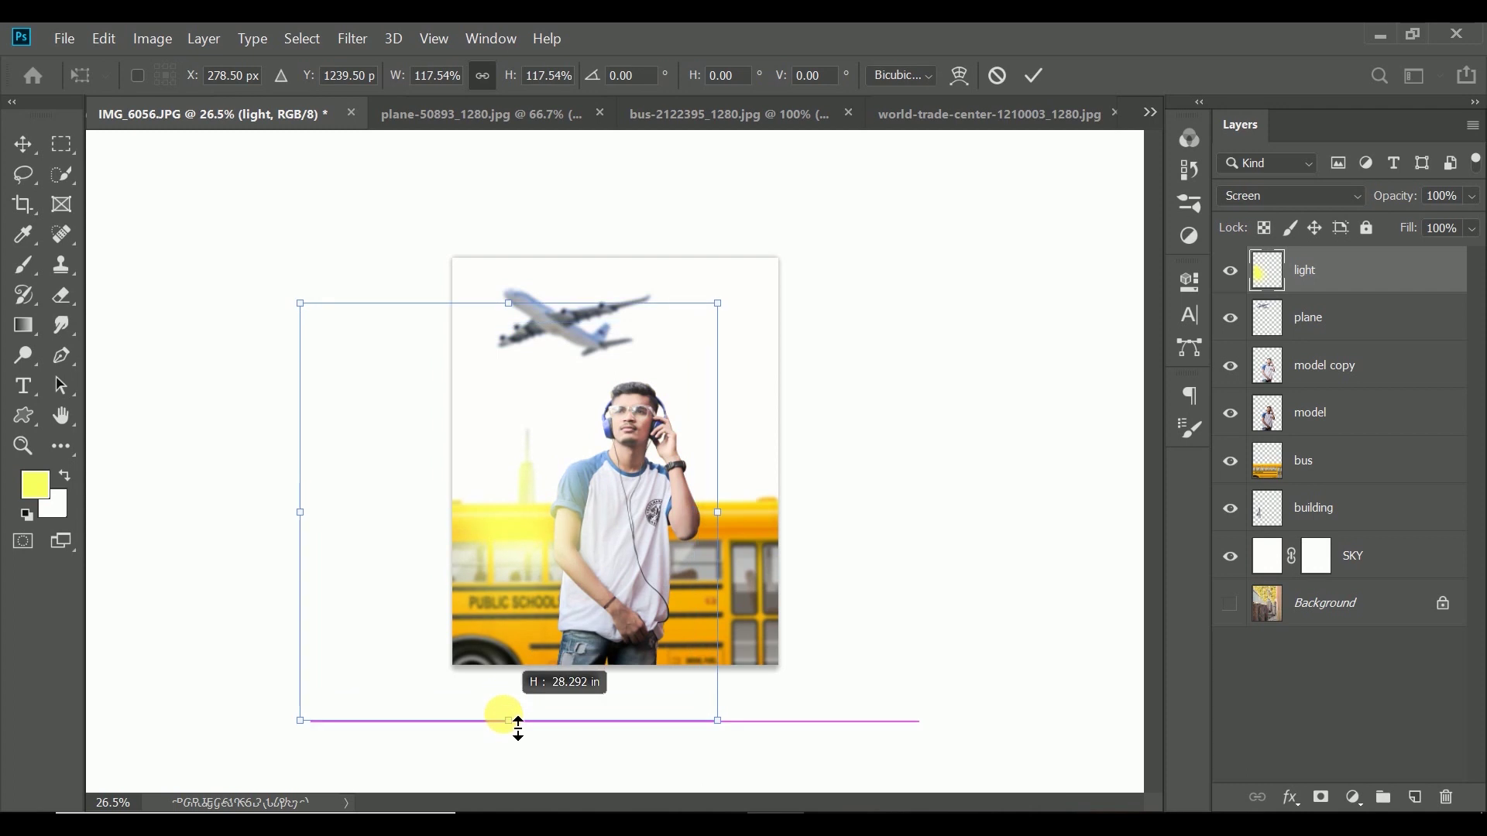
drag(531, 593, 530, 618)
drag(657, 462, 649, 459)
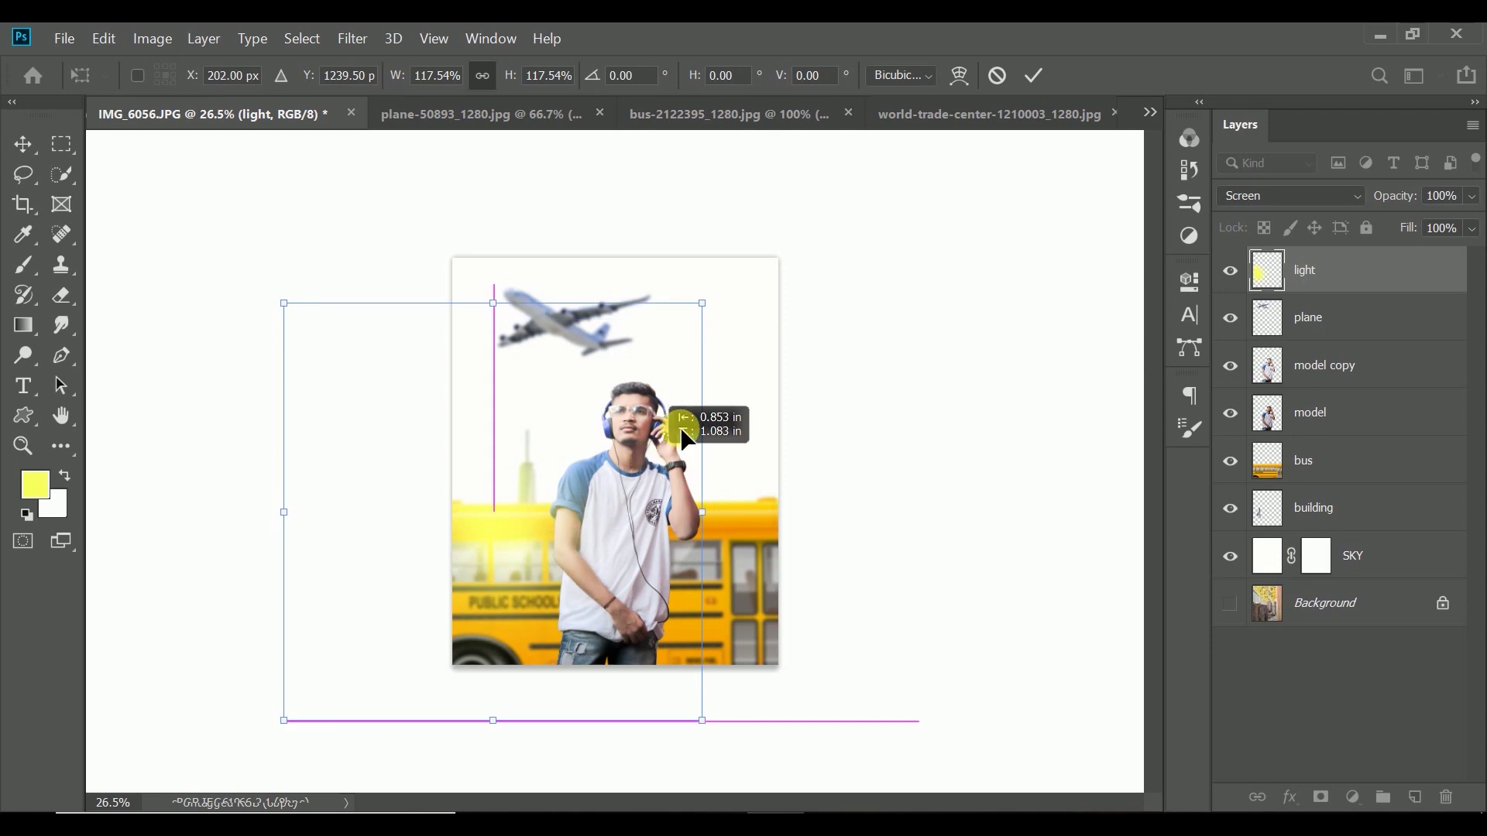
click(1036, 75)
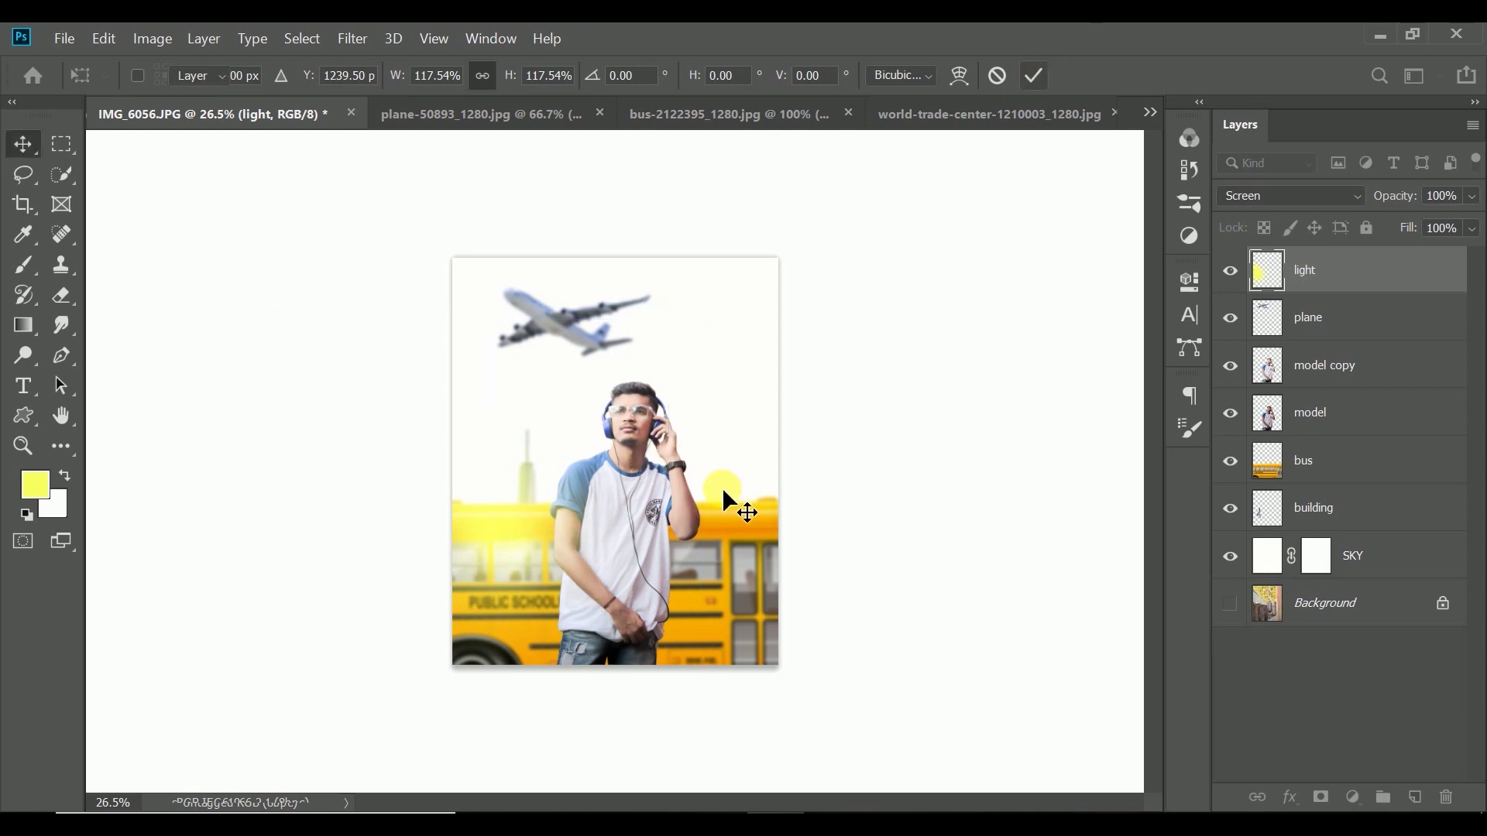
scroll(746, 436, up, 2)
scroll(746, 435, up, 1)
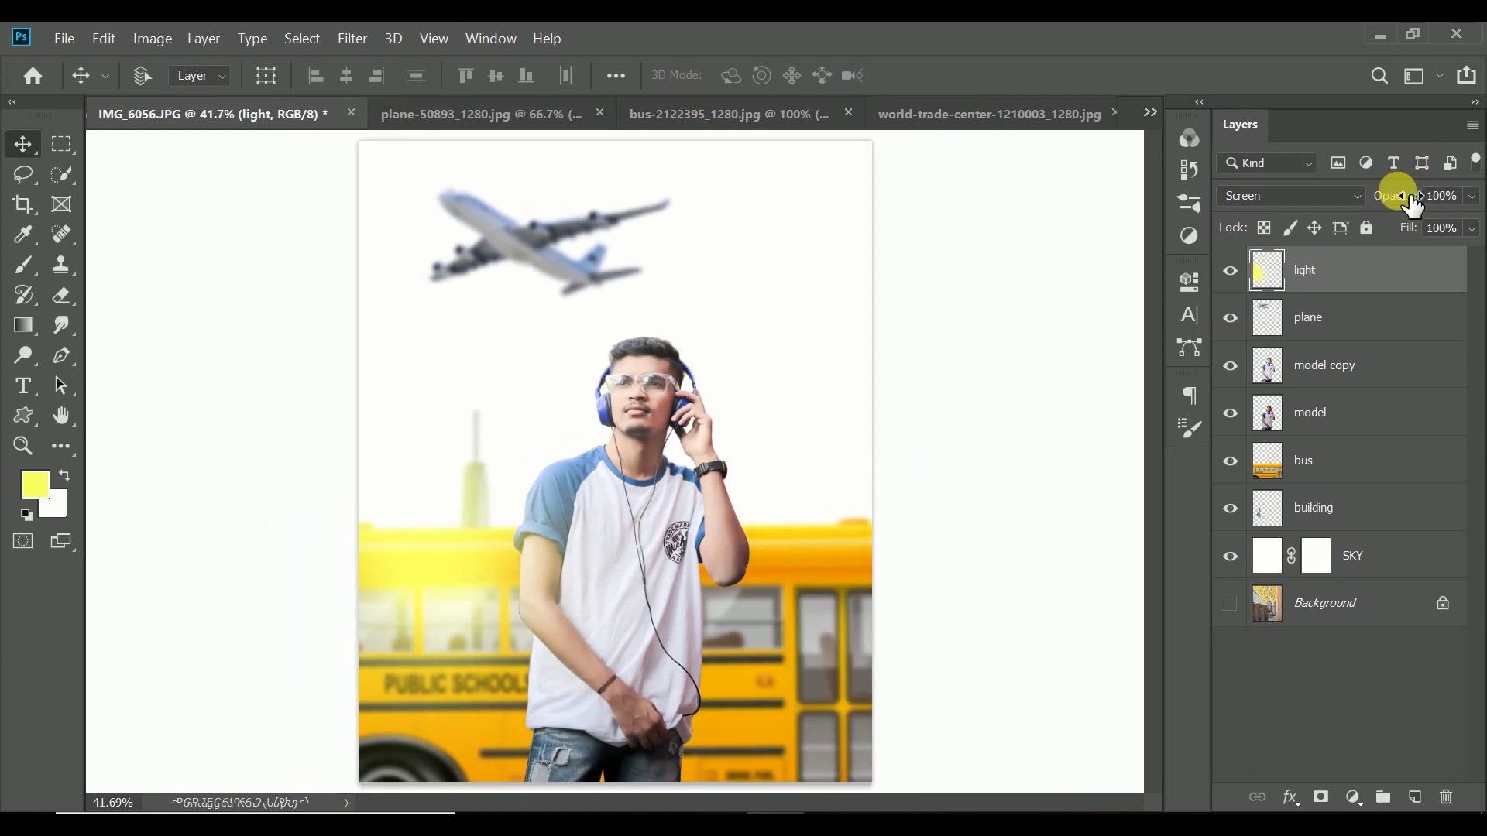
drag(1413, 206, 1392, 213)
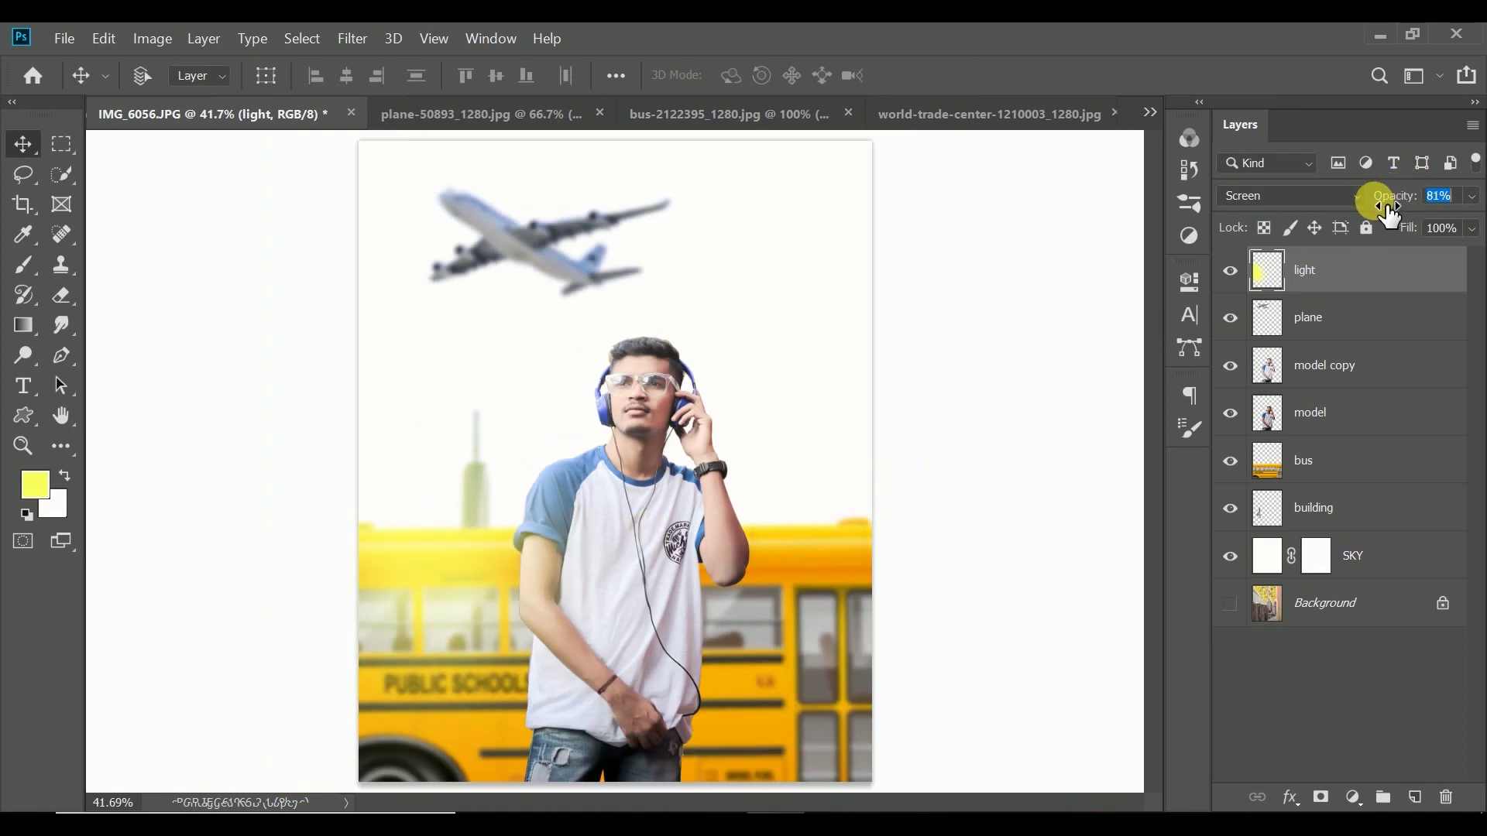
- Dodge the bus layer's right-edge windows at 46% exposure
click(1261, 478)
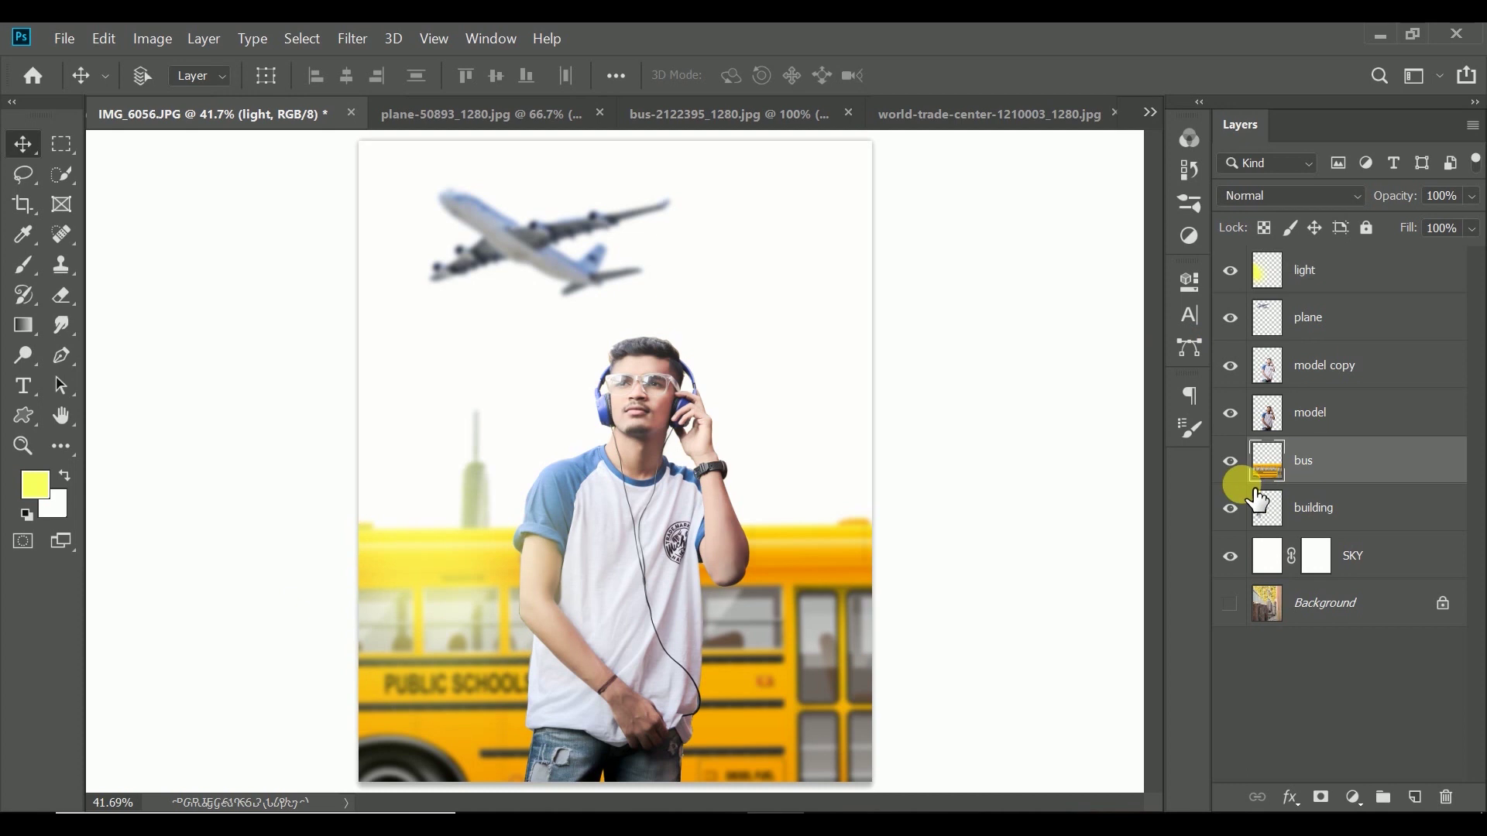
click(23, 356)
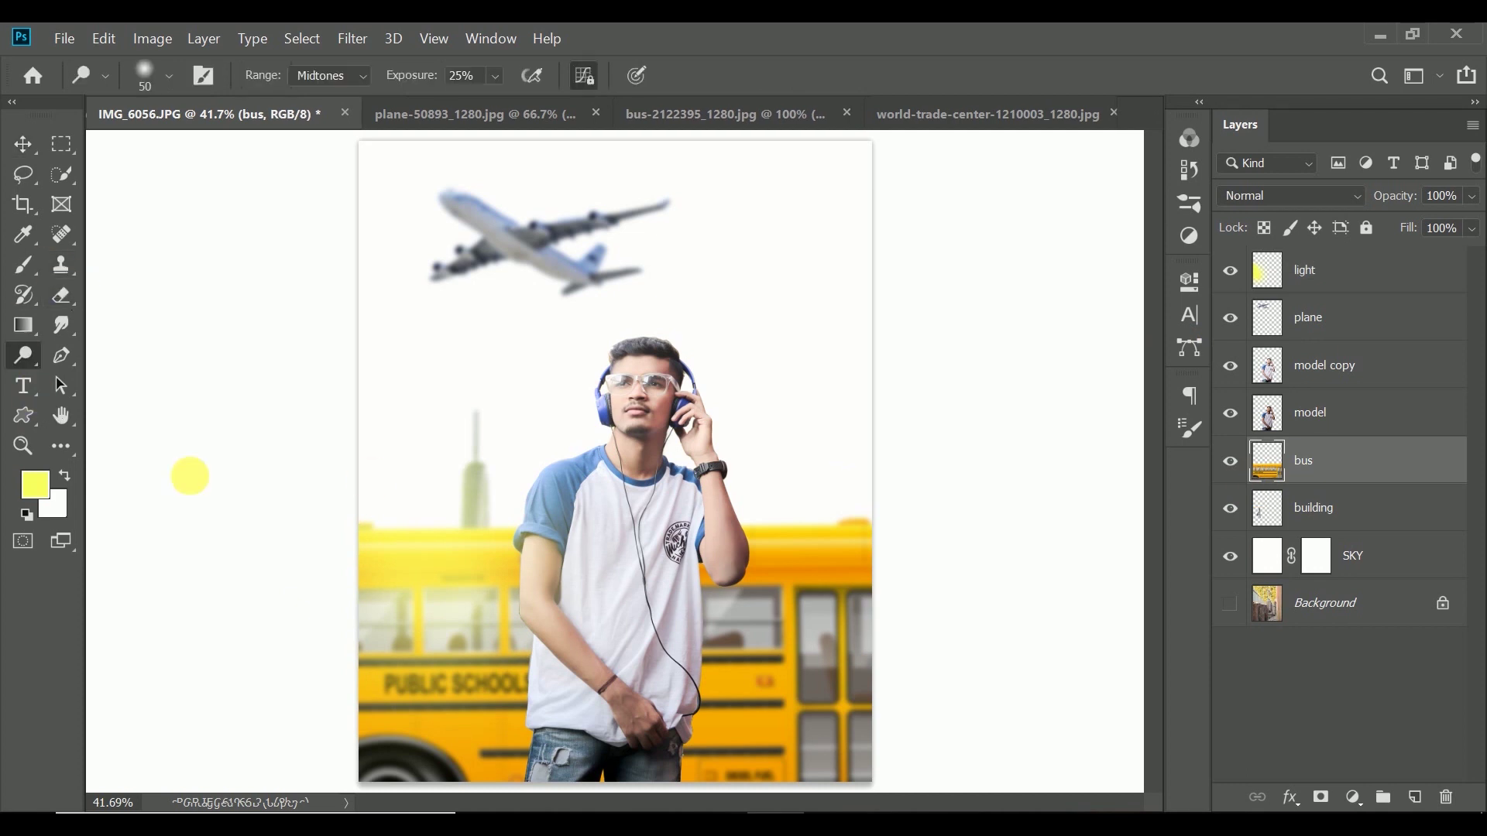
drag(415, 75, 455, 76)
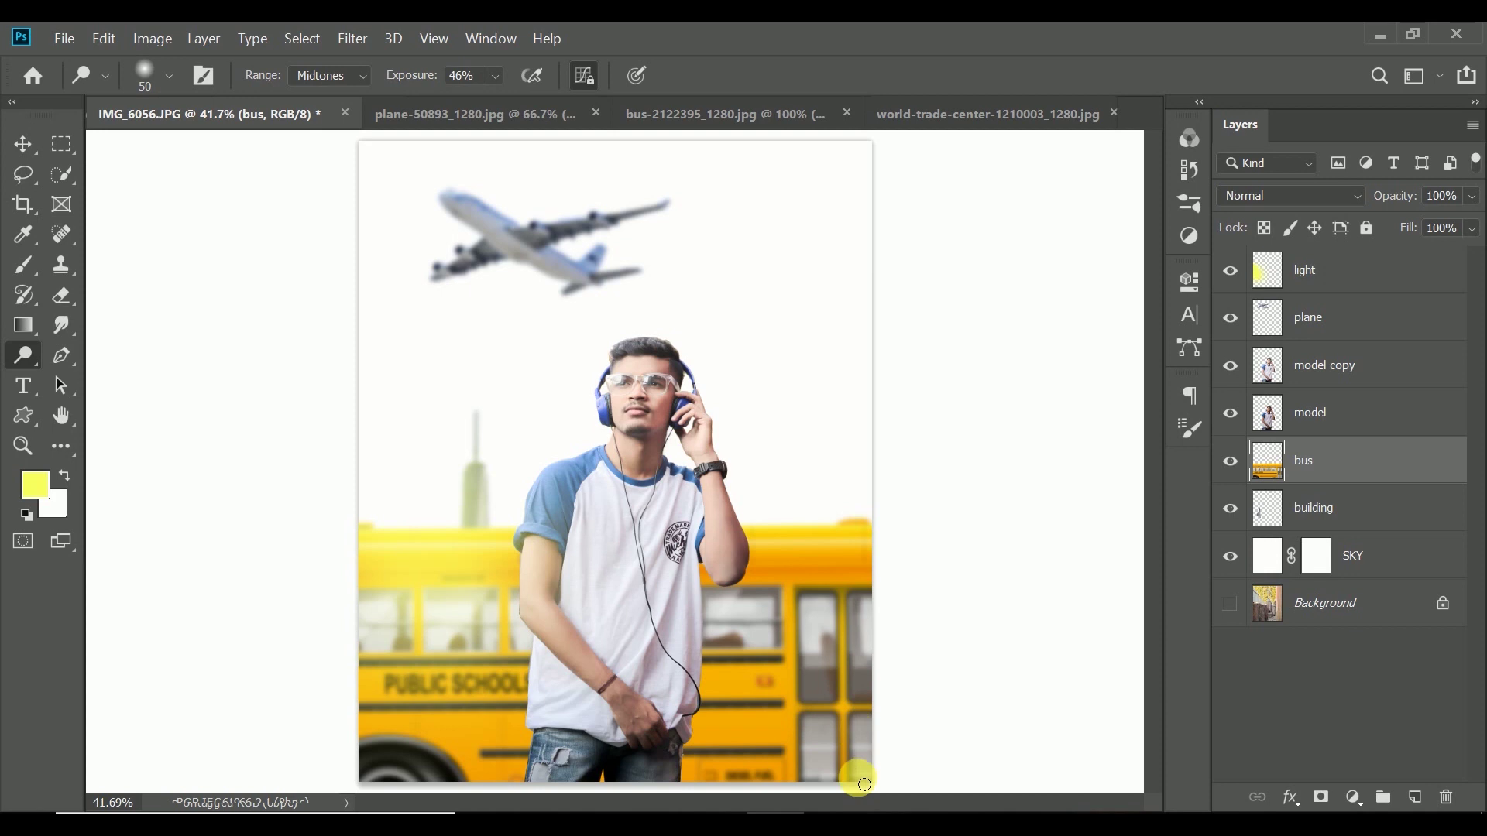
scroll(867, 682, down, 2)
mouse_move(767, 697)
mouse_down()
mouse_move(792, 580)
mouse_move(762, 635)
mouse_up()
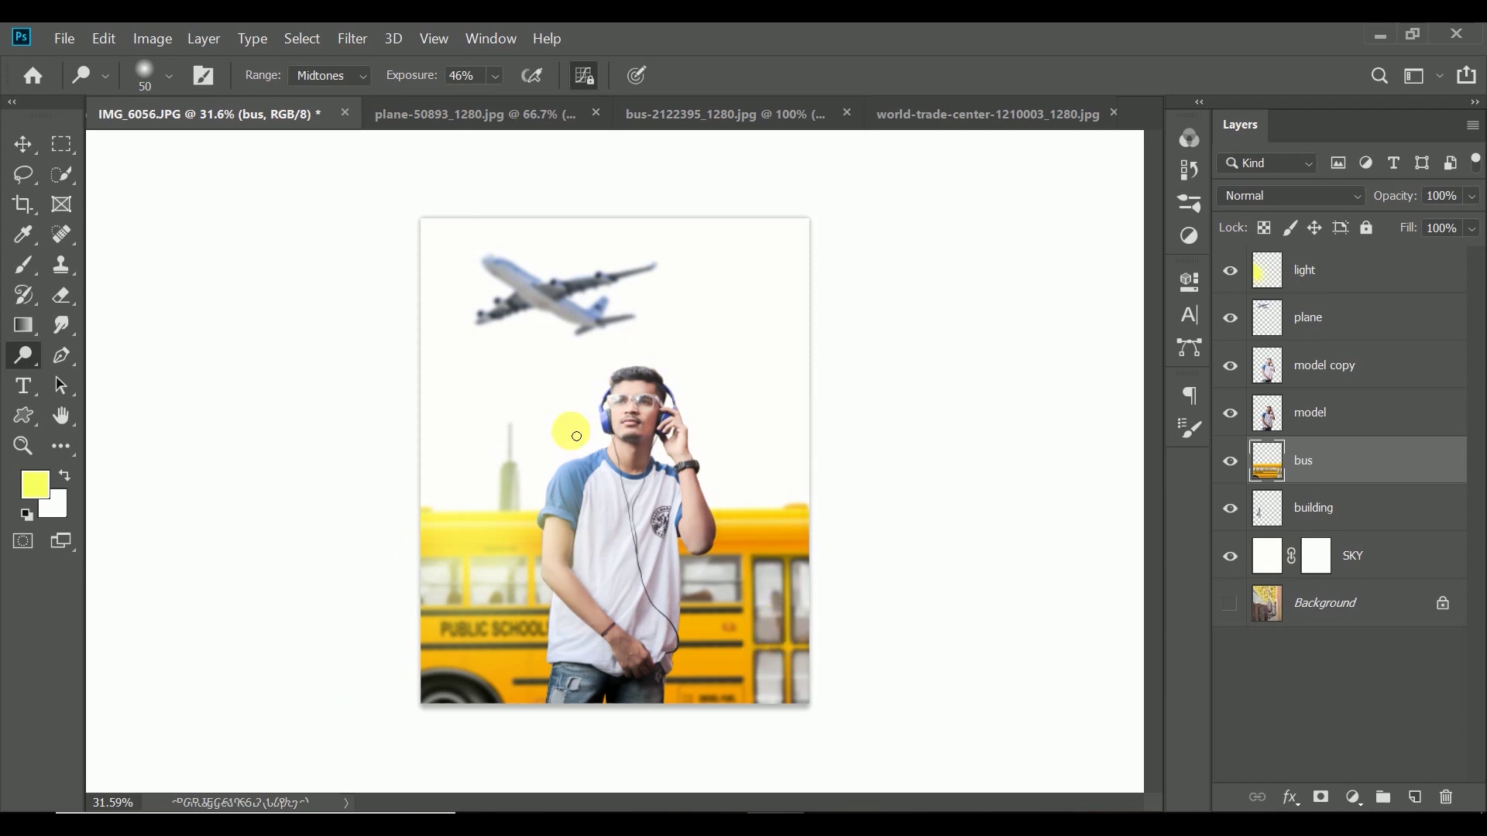
- Give the plane layer Brightness/Contrast of brightness 2 and contrast 23
click(1311, 320)
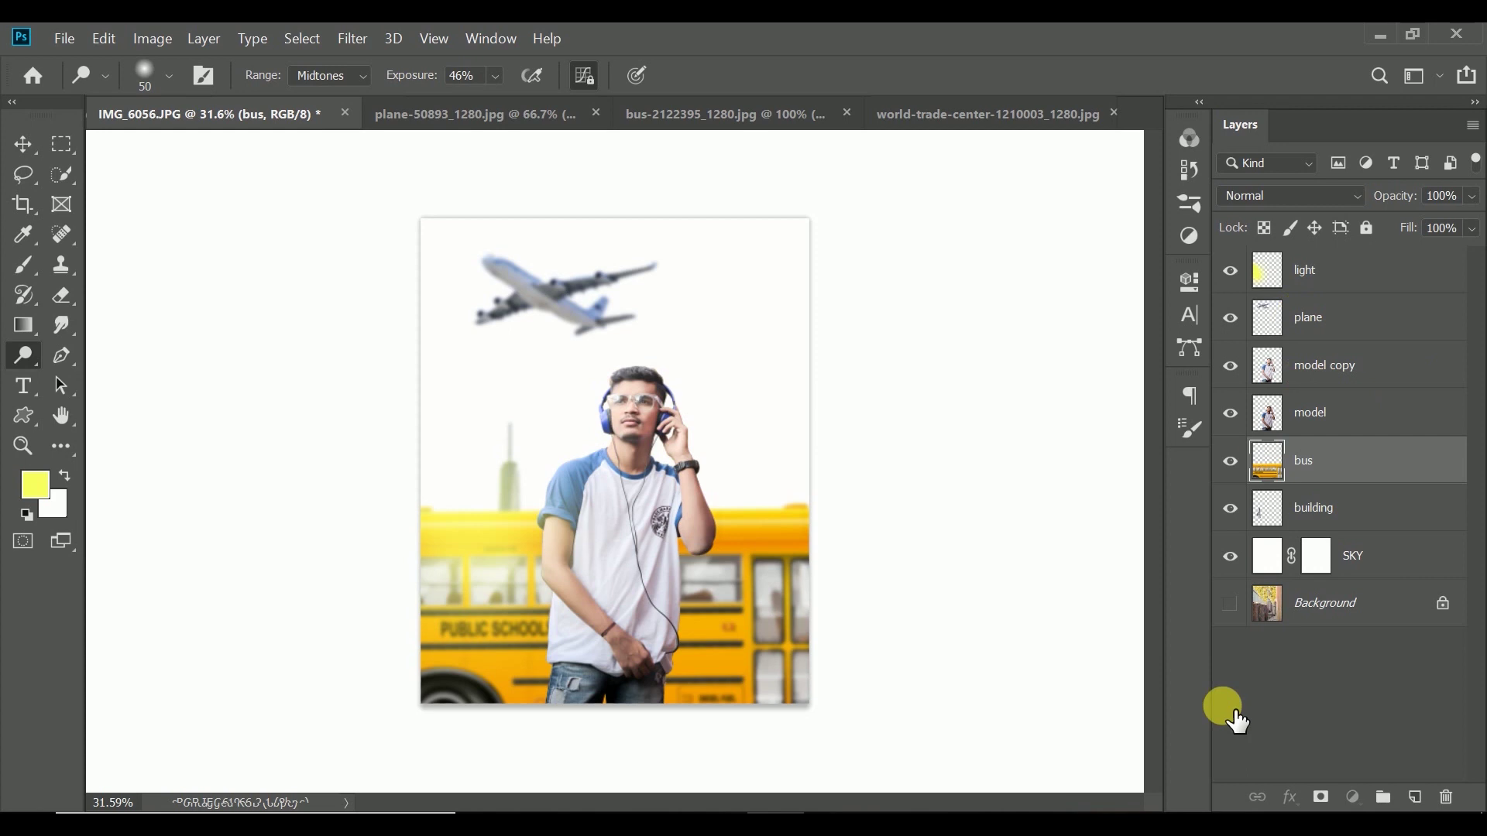
click(166, 37)
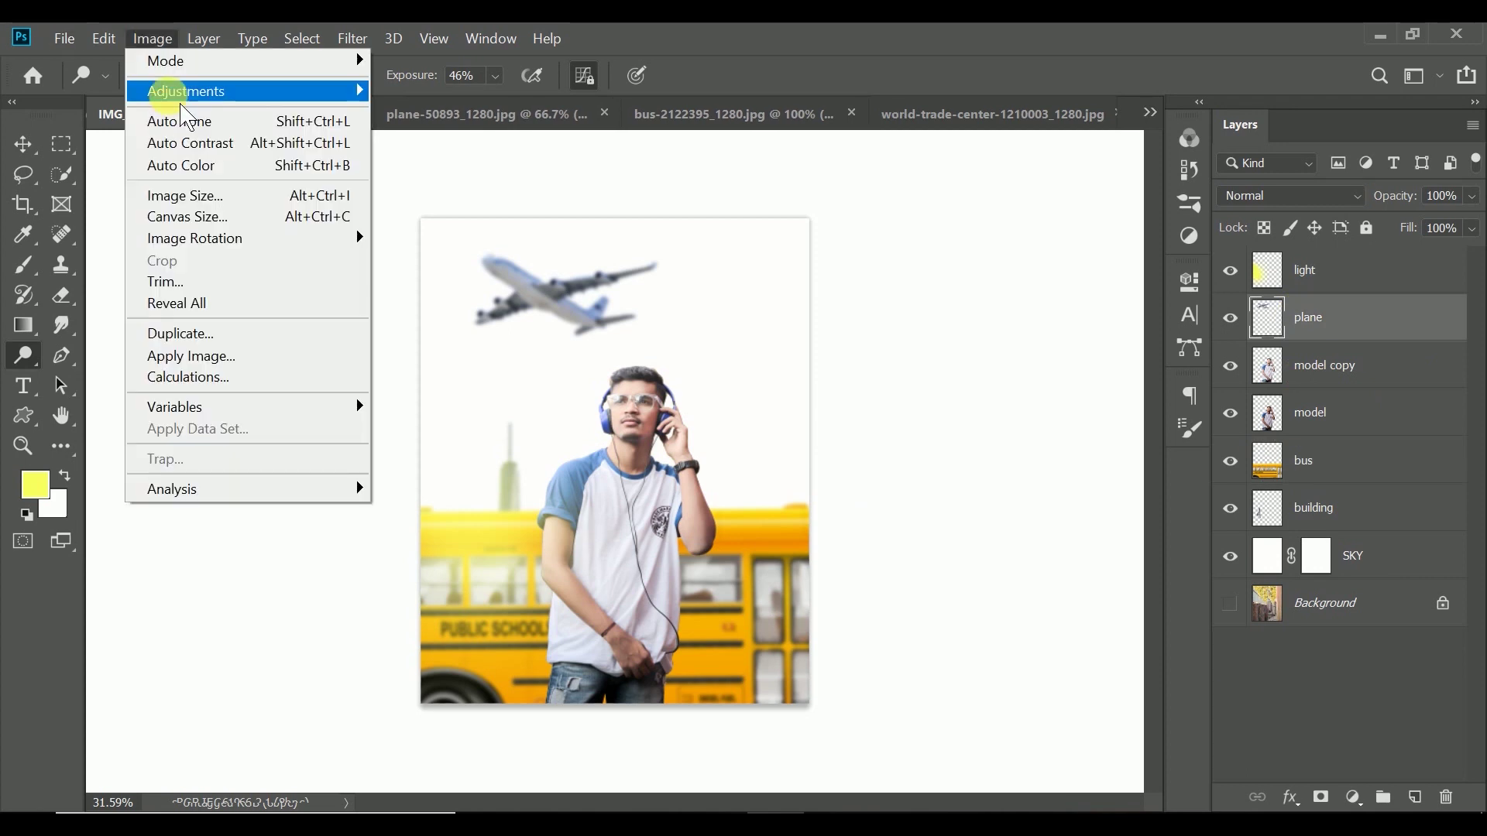
click(511, 91)
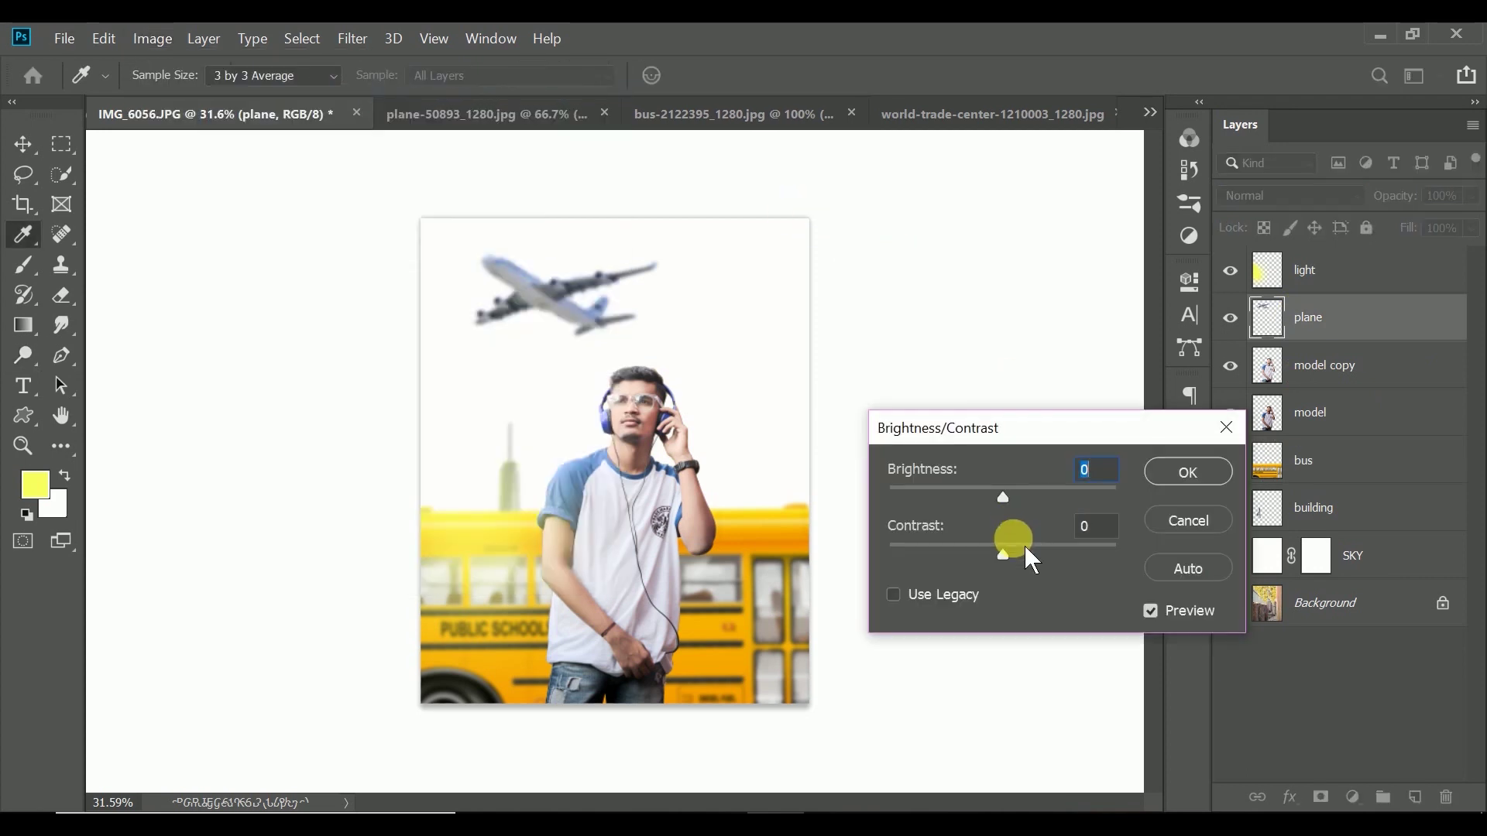
drag(1051, 556, 1014, 499)
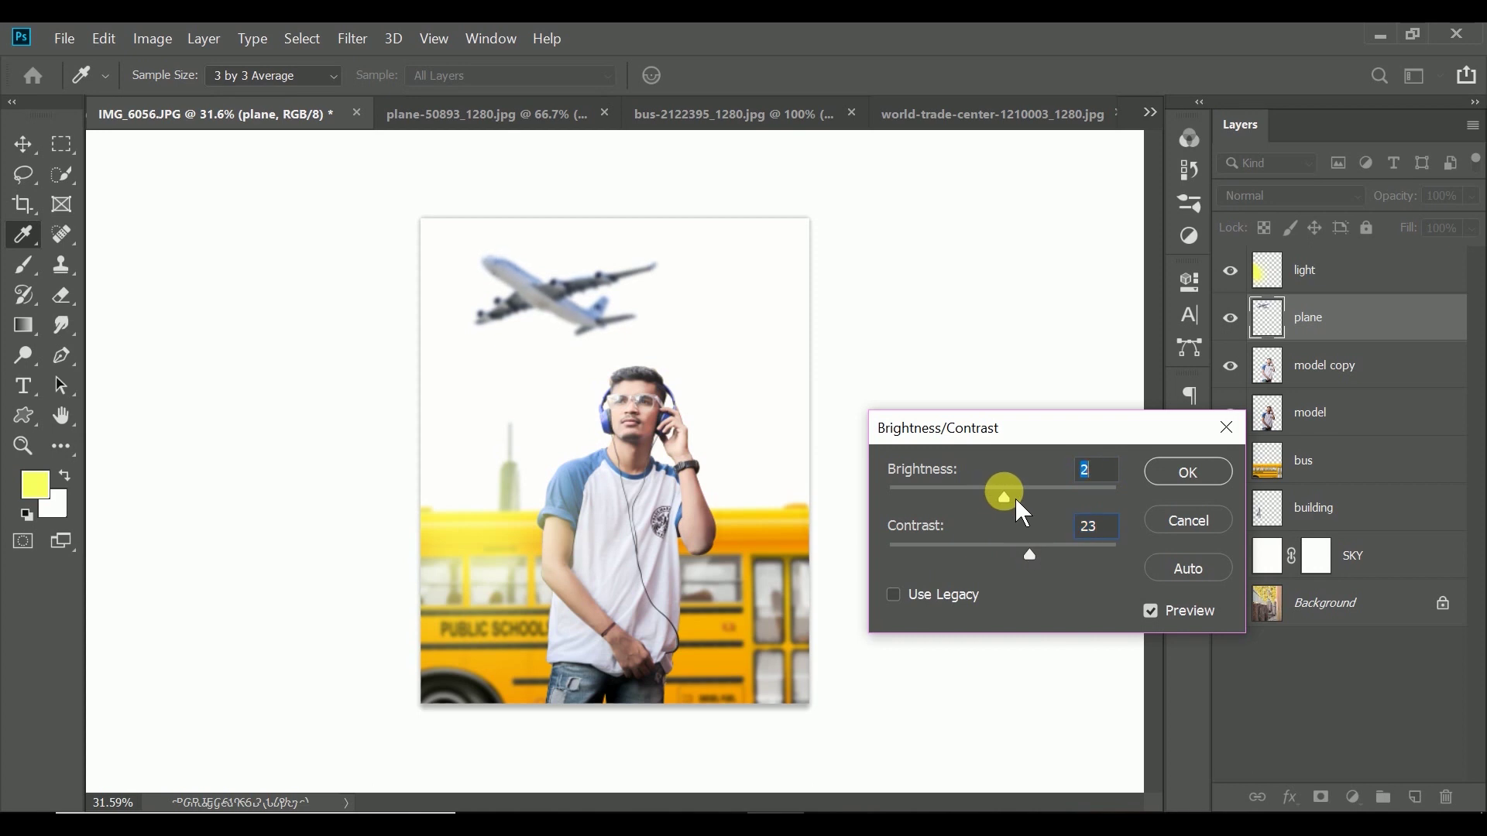
click(1187, 472)
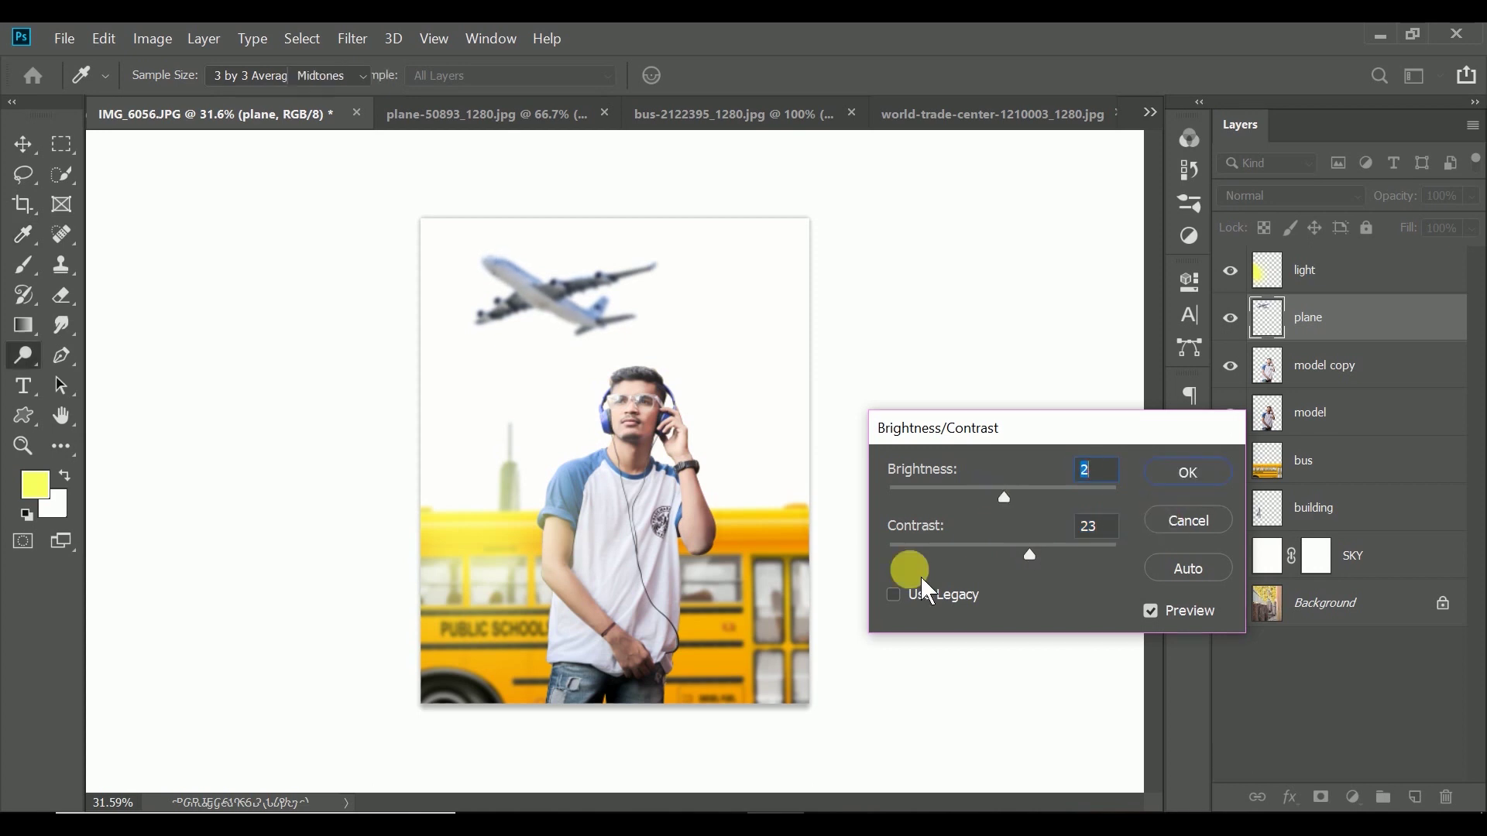
key(o)
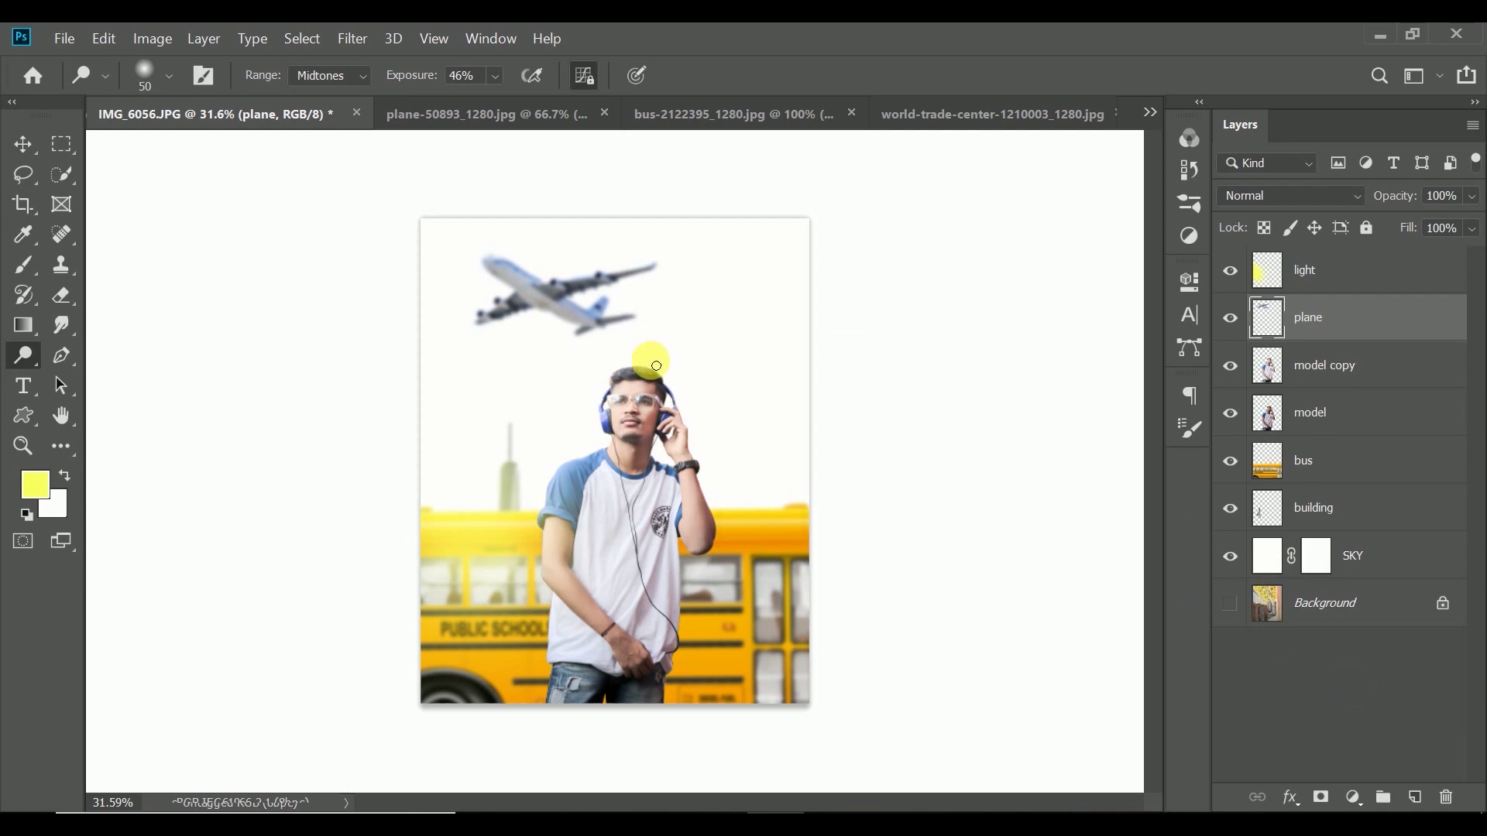
scroll(656, 381, up, 1)
scroll(656, 381, up, 1)
scroll(657, 381, up, 1)
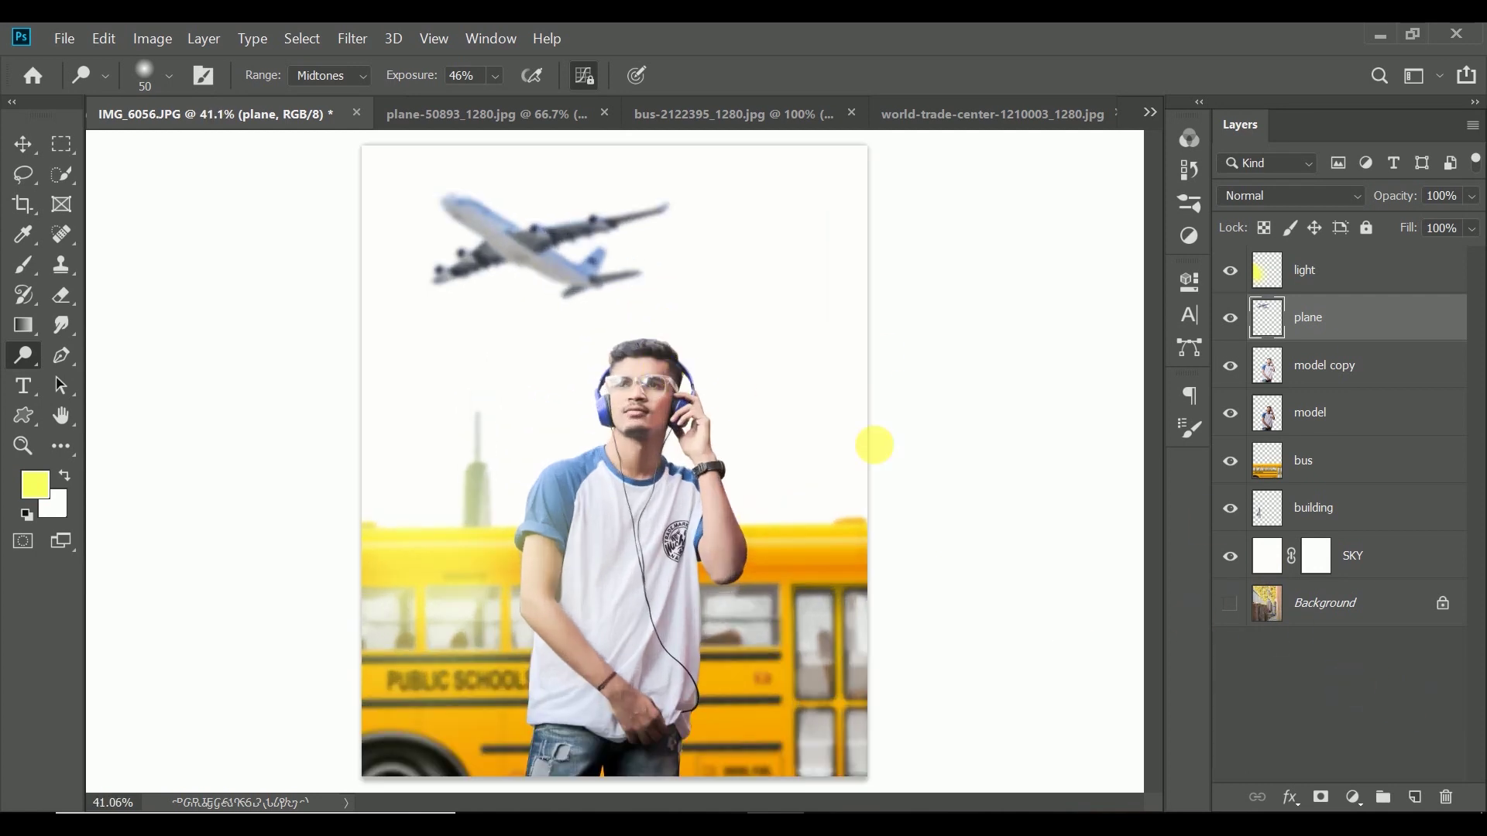
click(1325, 700)
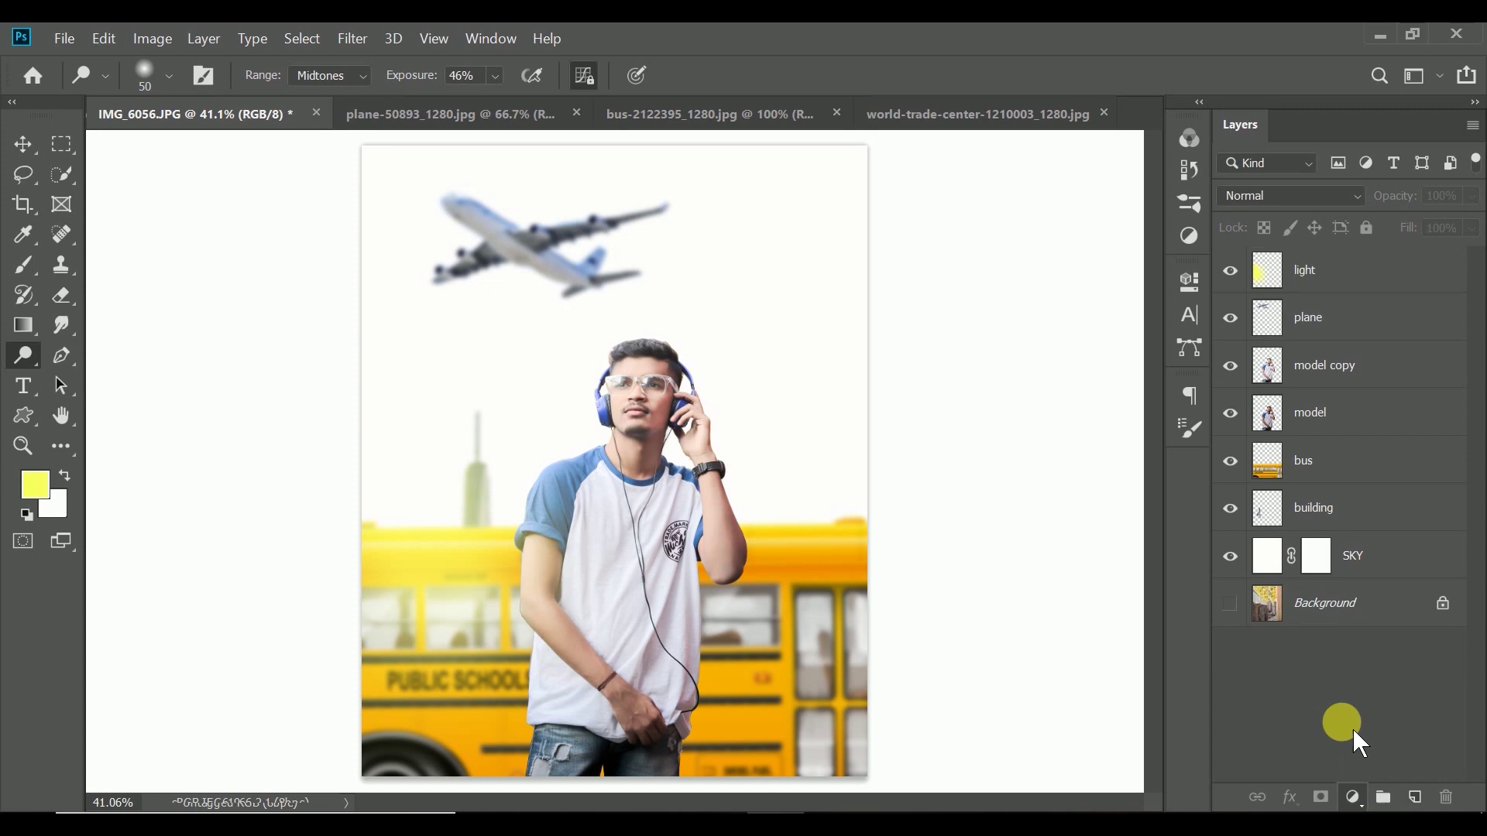
- Add a Curves adjustment layer on top with two midtone points on the RGB curve
click(1354, 797)
click(1333, 495)
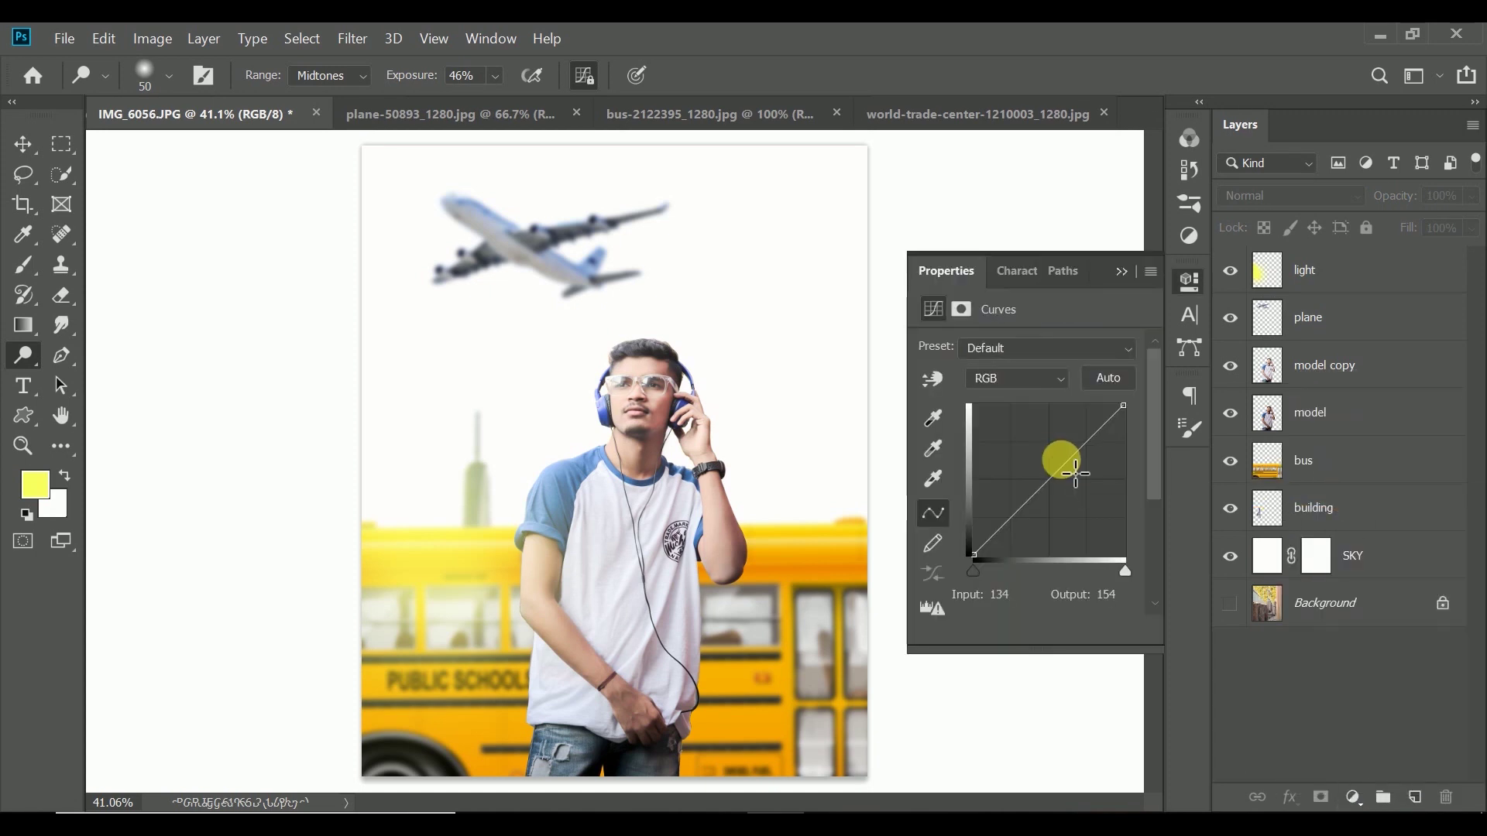
click(1065, 460)
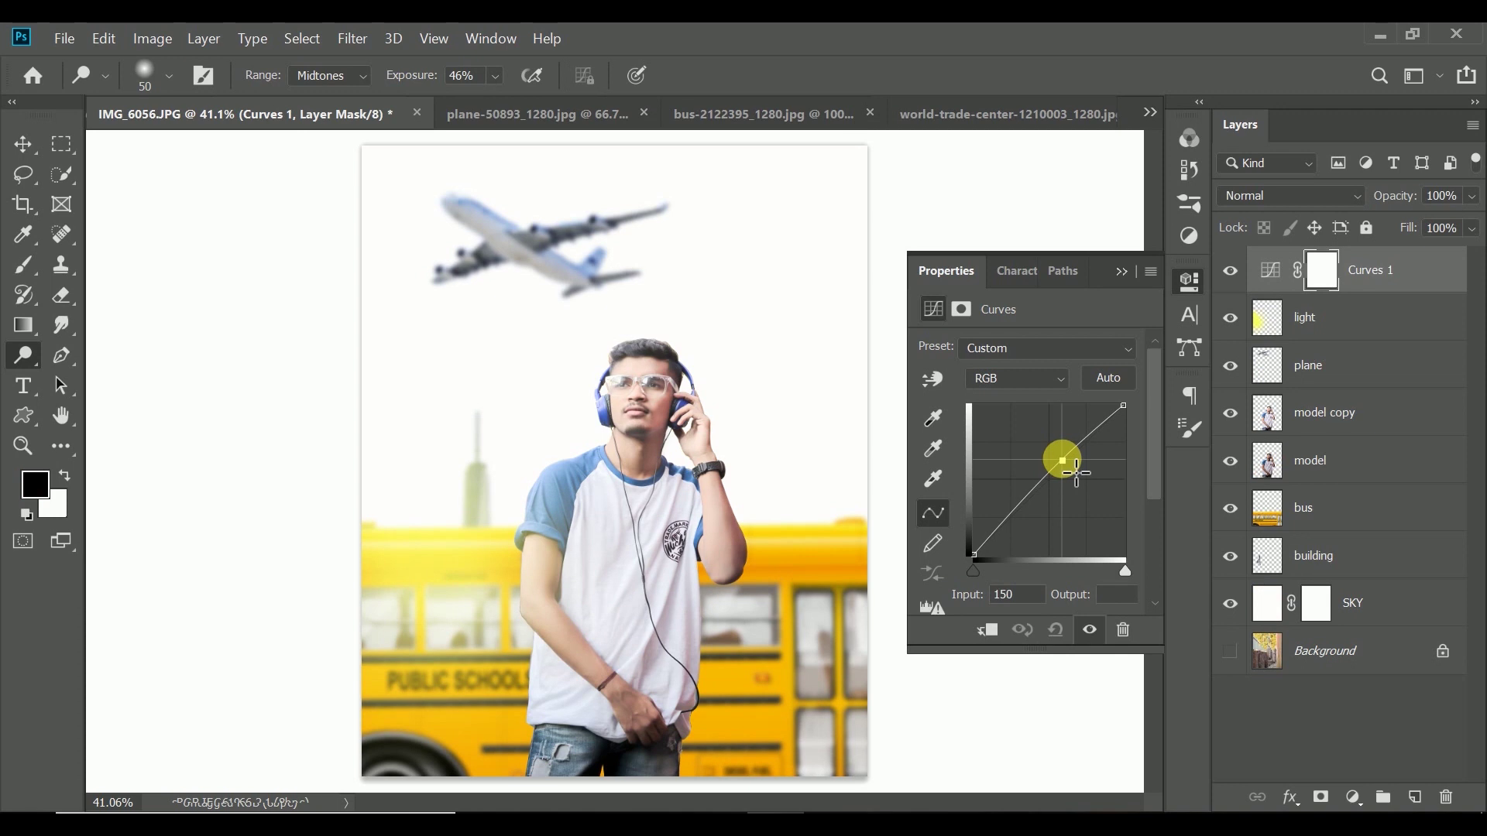
click(1045, 473)
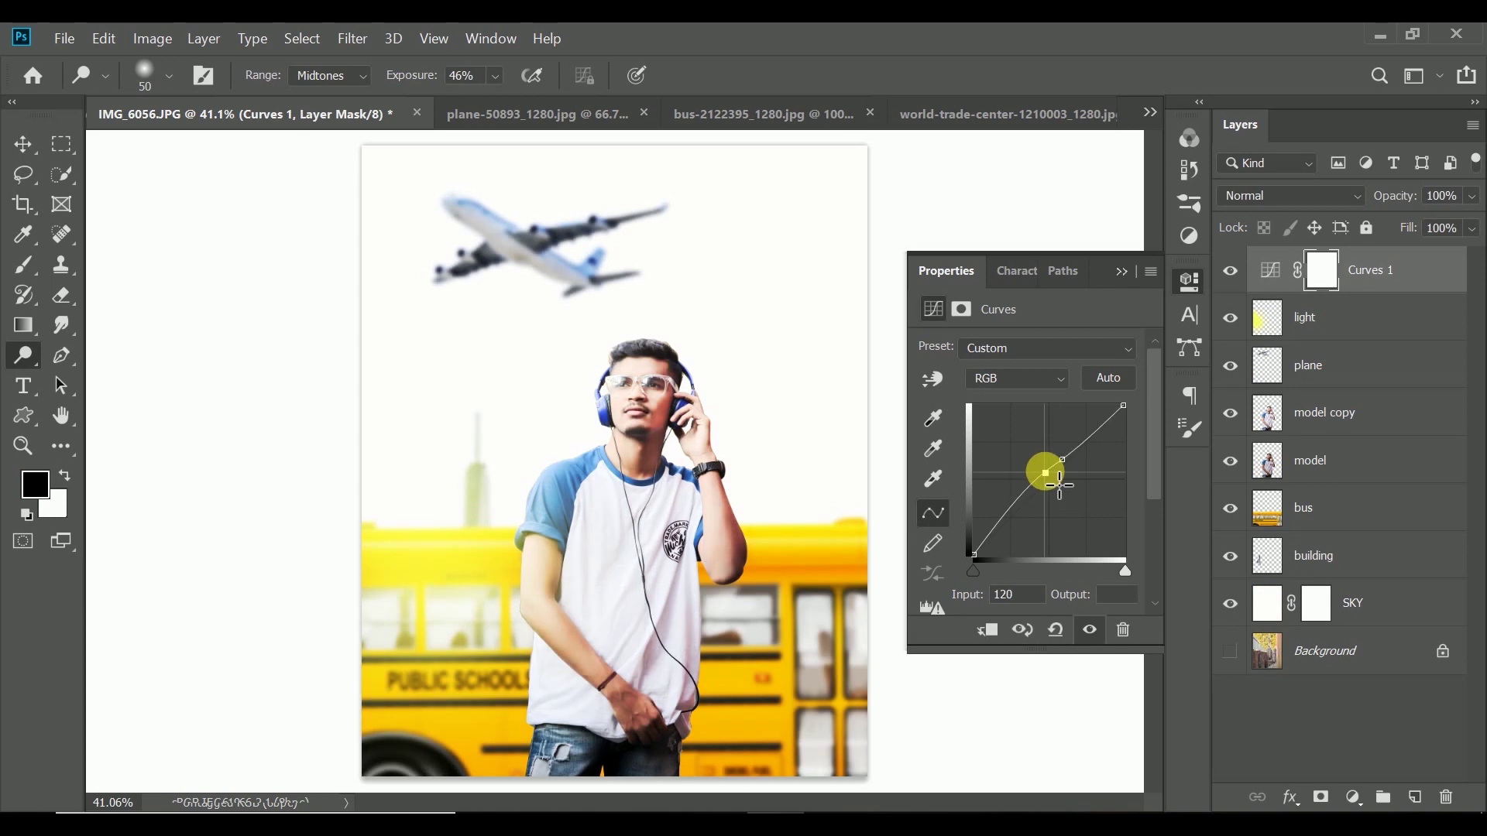
drag(1059, 486, 1059, 491)
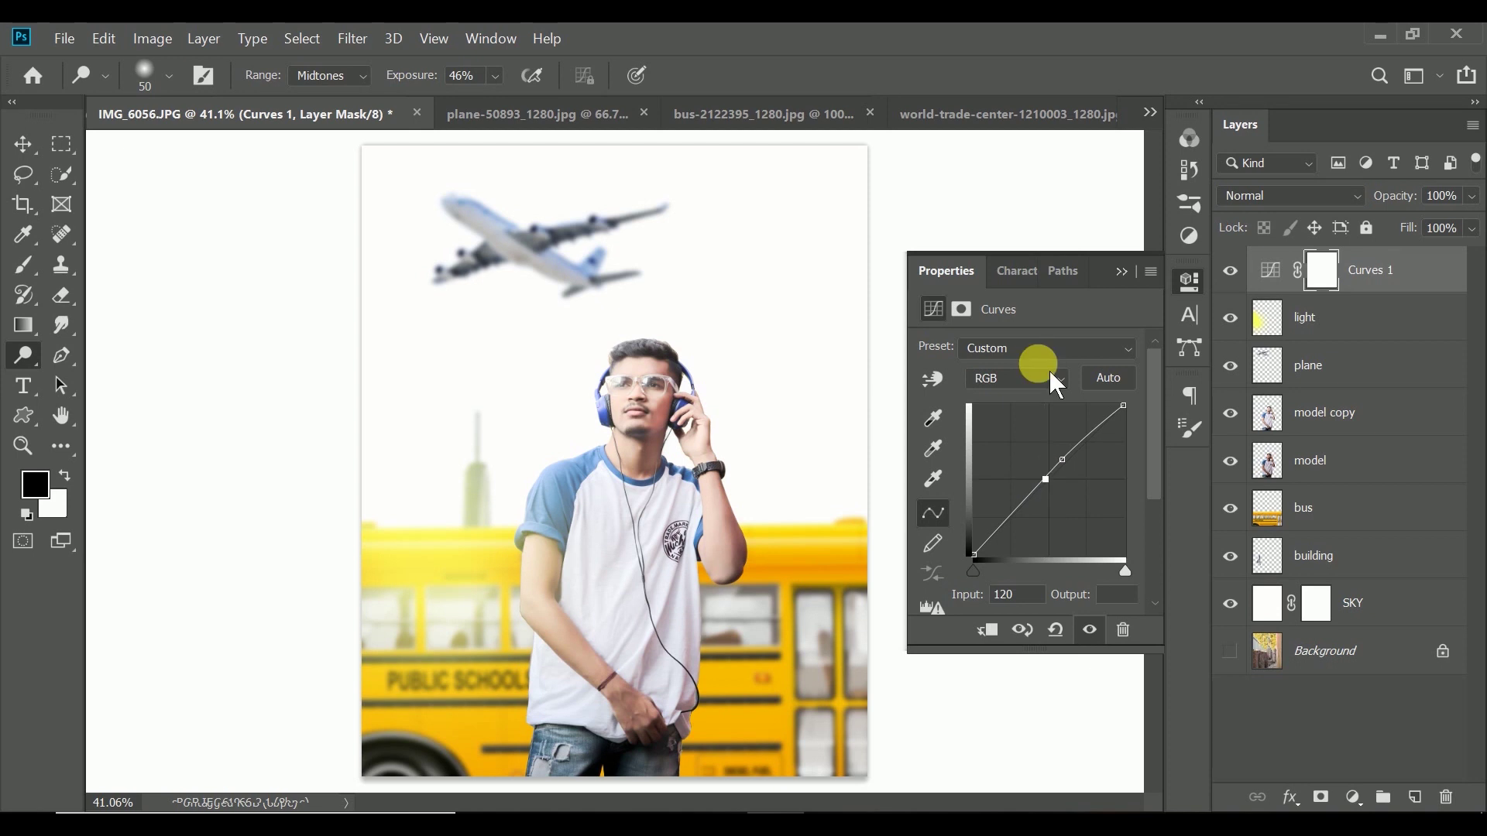
- Add a point on the Red channel curve, then make model copy the active layer
click(1022, 378)
click(995, 395)
click(1059, 471)
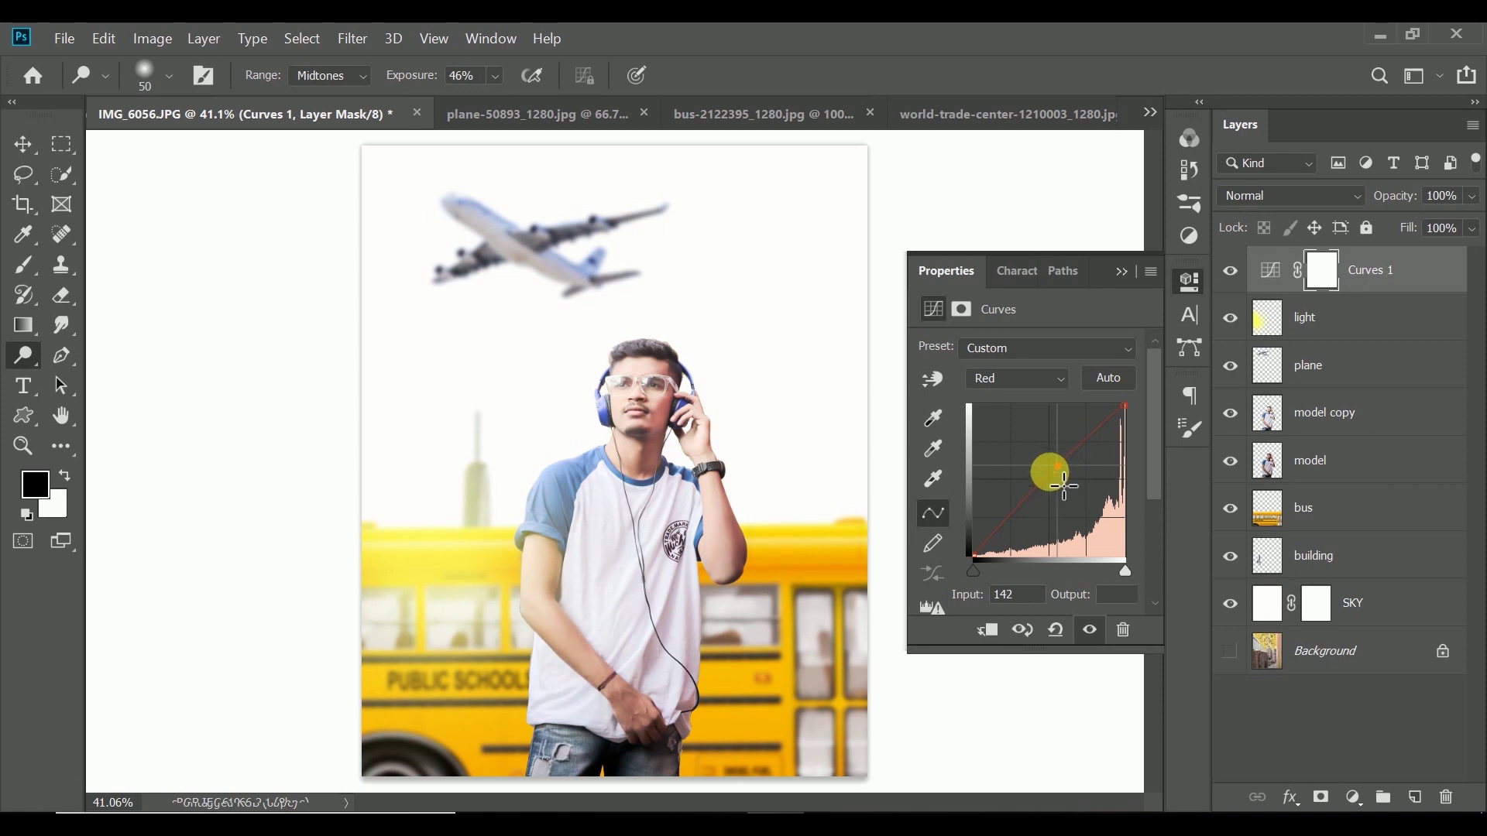
click(1062, 376)
click(1122, 271)
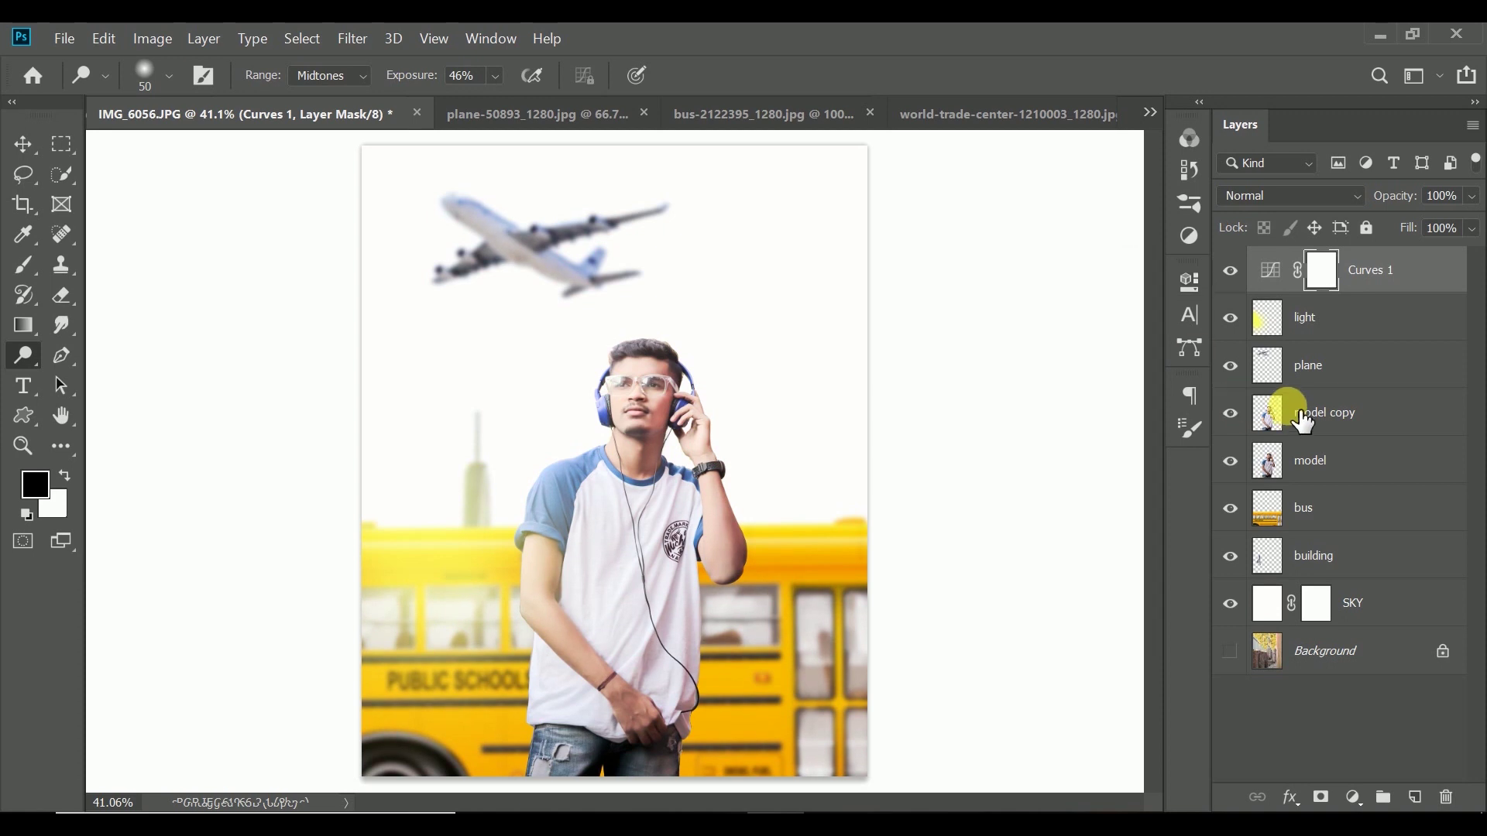
click(1278, 406)
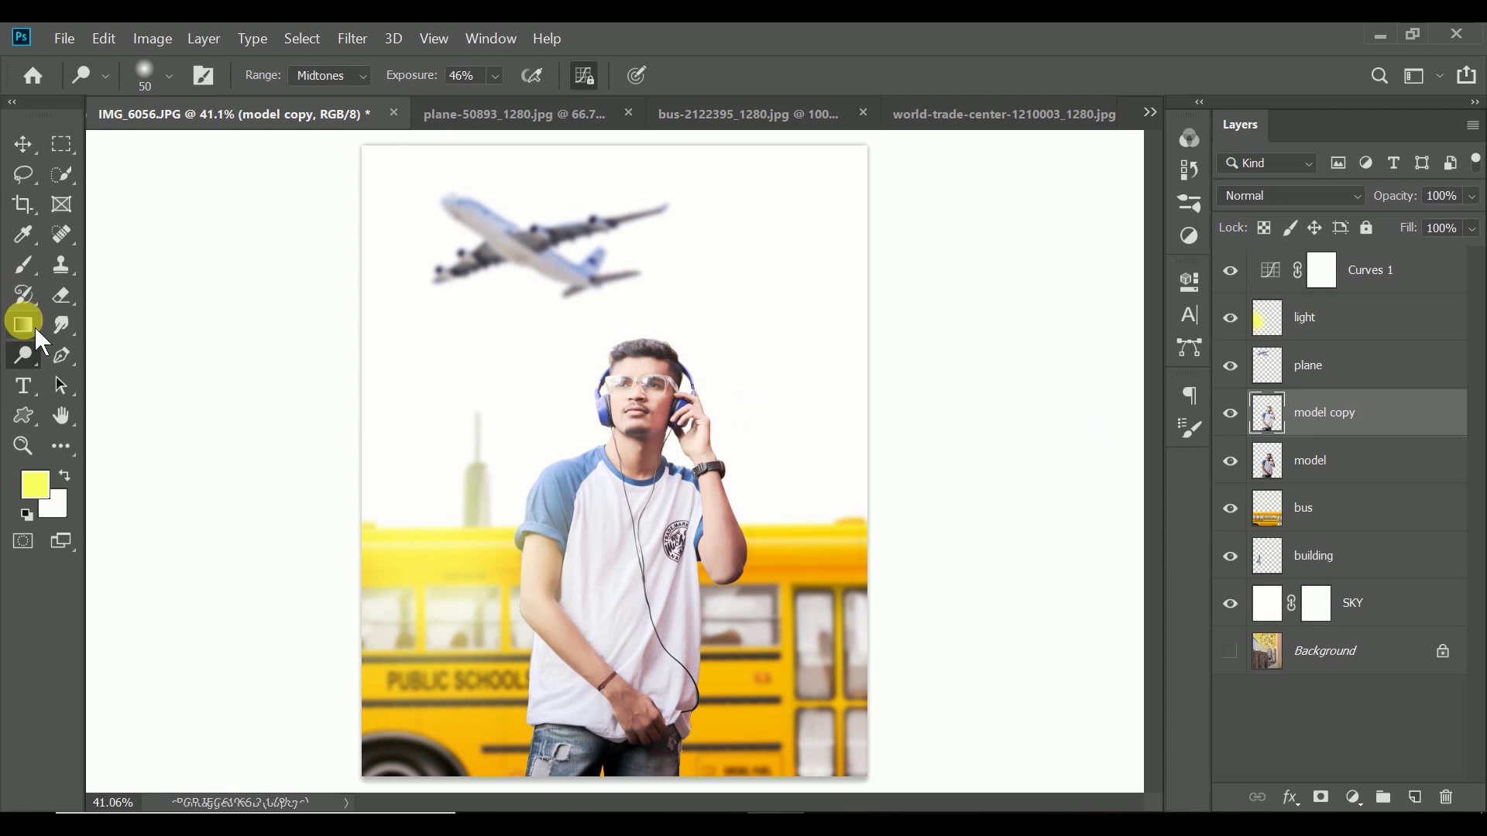
- Darken the highlights in the model's hair on model copy with the Burn Tool
right_click(34, 352)
click(120, 375)
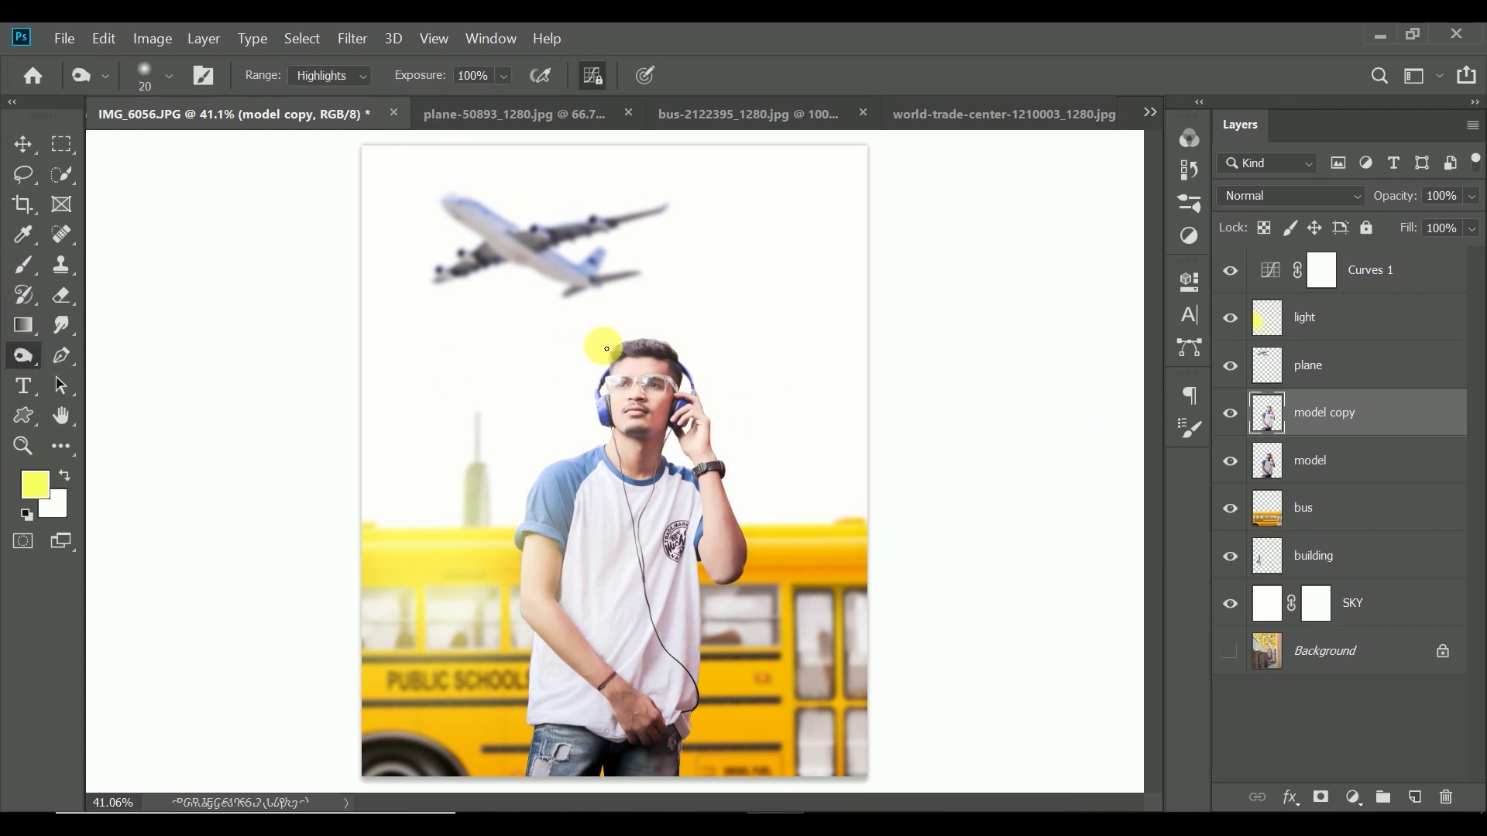
scroll(639, 346, up, 2)
scroll(639, 346, up, 2)
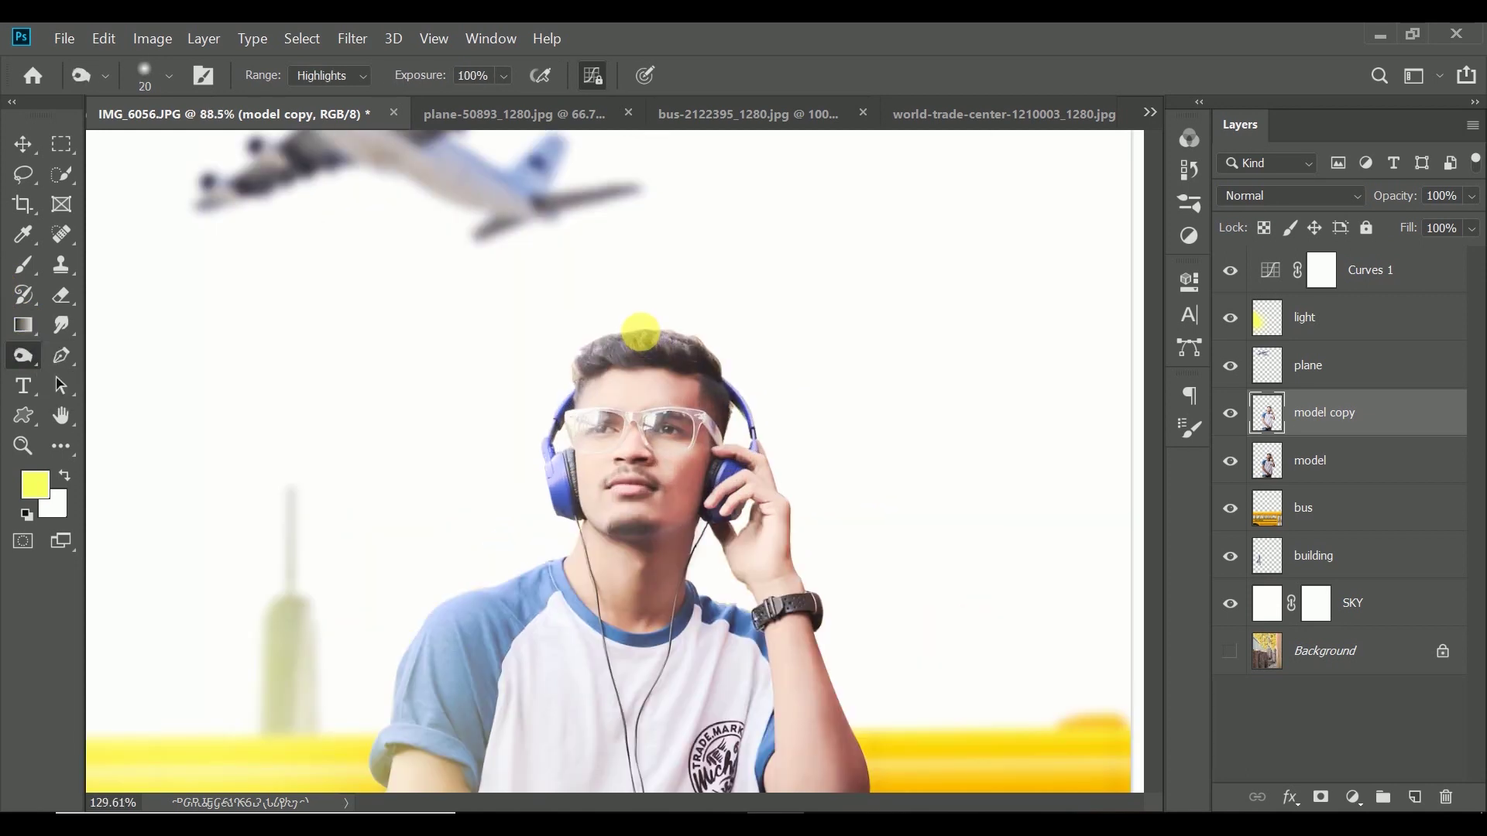
scroll(639, 346, up, 2)
mouse_move(541, 375)
mouse_down()
mouse_move(604, 345)
mouse_move(658, 385)
mouse_move(717, 342)
mouse_move(783, 364)
mouse_move(789, 387)
mouse_move(764, 366)
mouse_move(505, 409)
mouse_move(492, 425)
mouse_move(600, 372)
mouse_move(627, 398)
mouse_up()
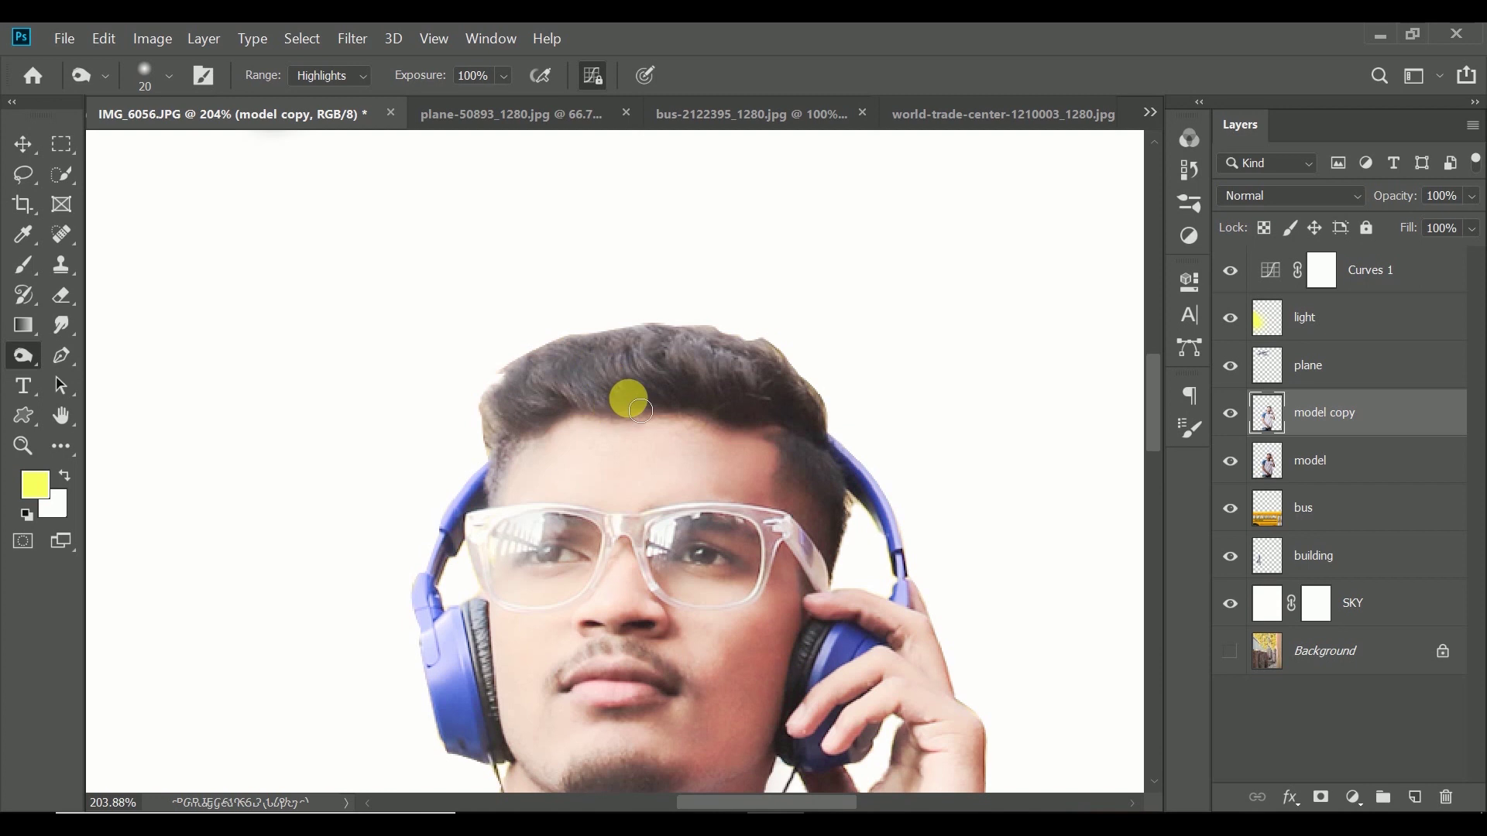
scroll(852, 372, down, 3)
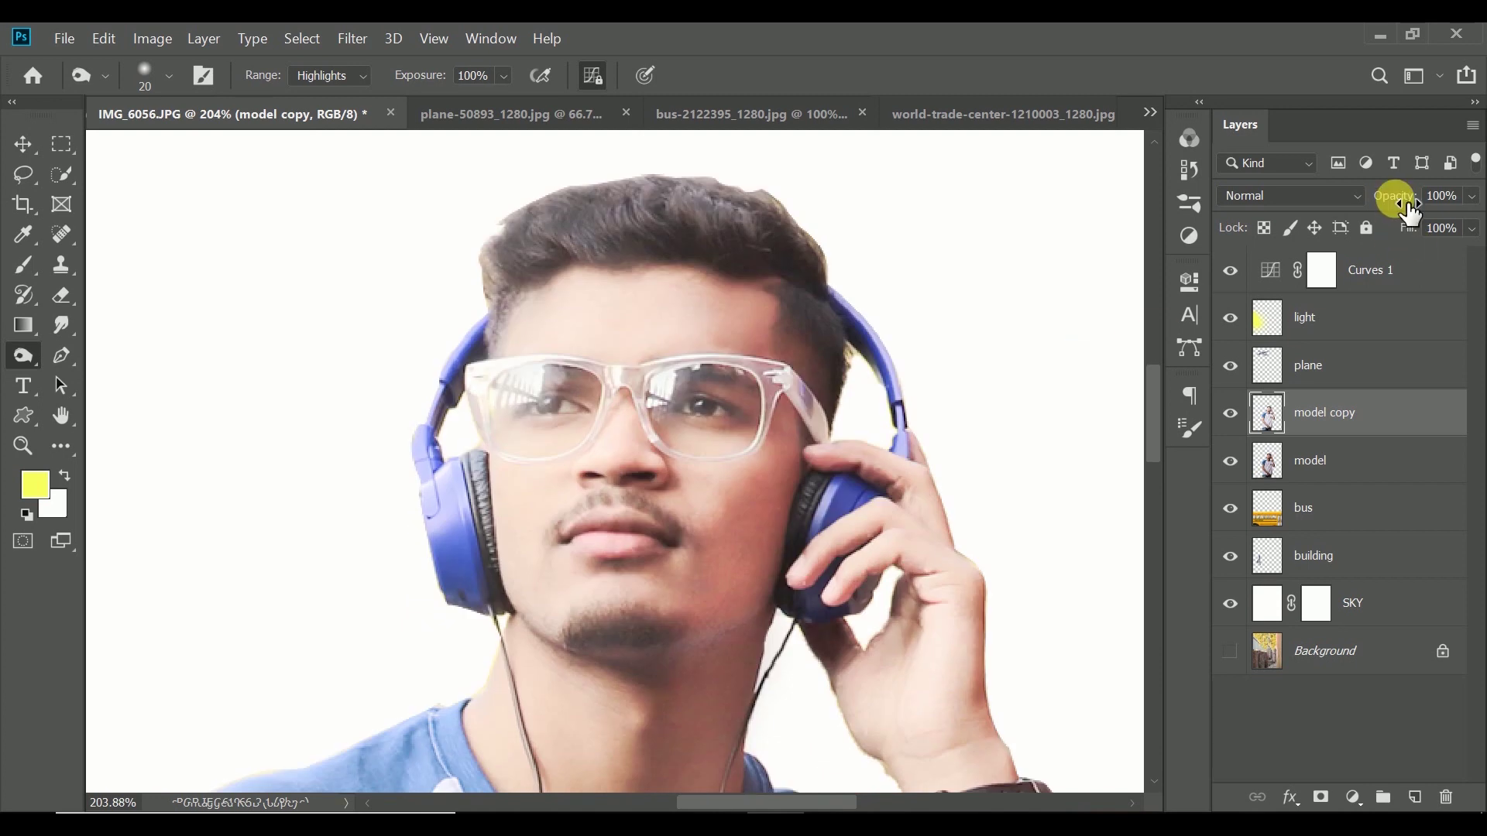
click(61, 325)
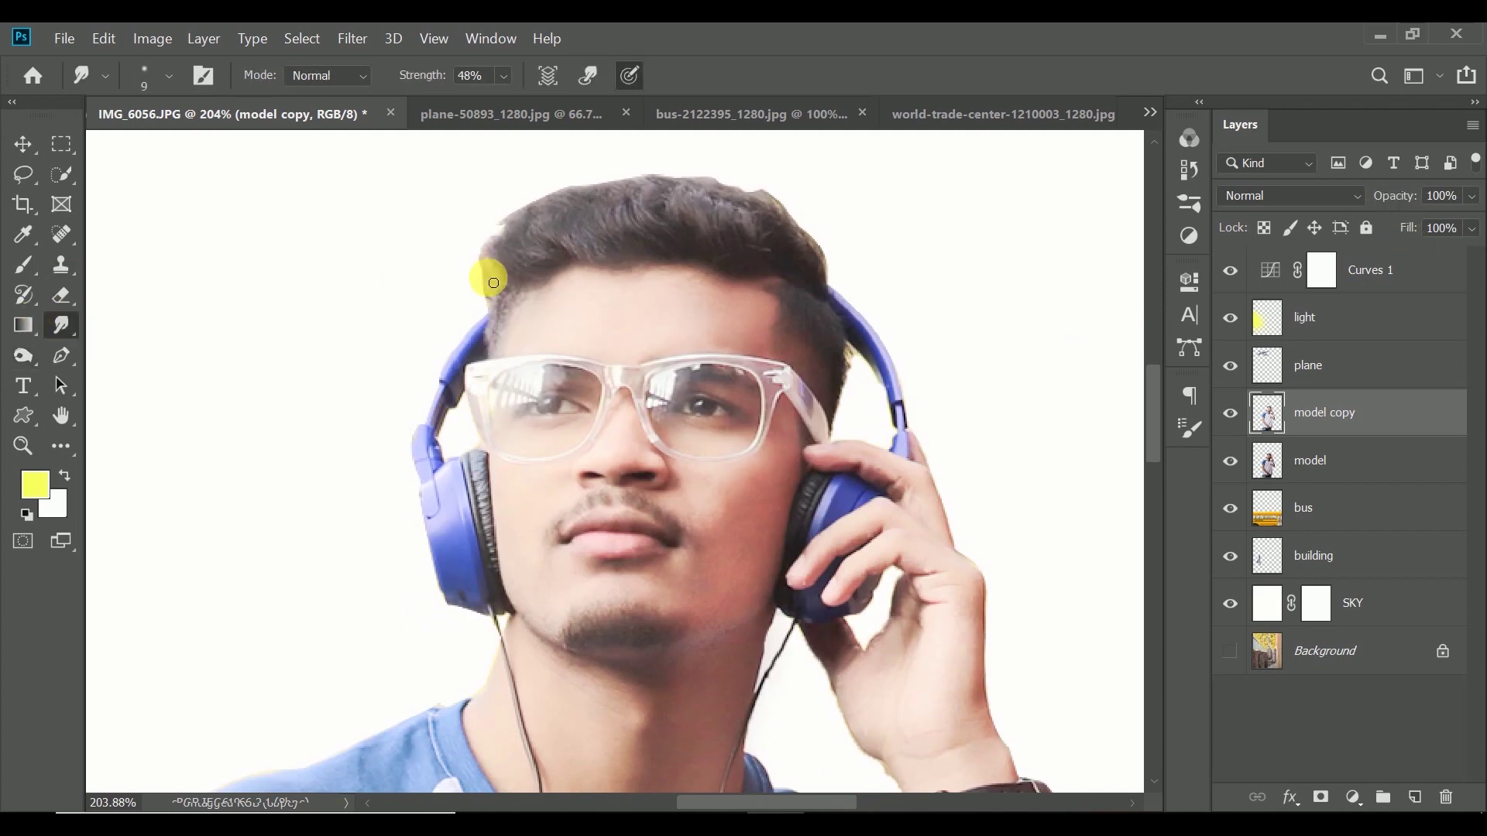
- Smudge the top-left and top edges of the hair at 62% strength
mouse_move(492, 268)
mouse_down()
mouse_move(498, 225)
mouse_move(491, 265)
mouse_move(512, 263)
mouse_move(498, 233)
mouse_move(531, 209)
mouse_move(513, 246)
mouse_up()
drag(435, 76, 445, 77)
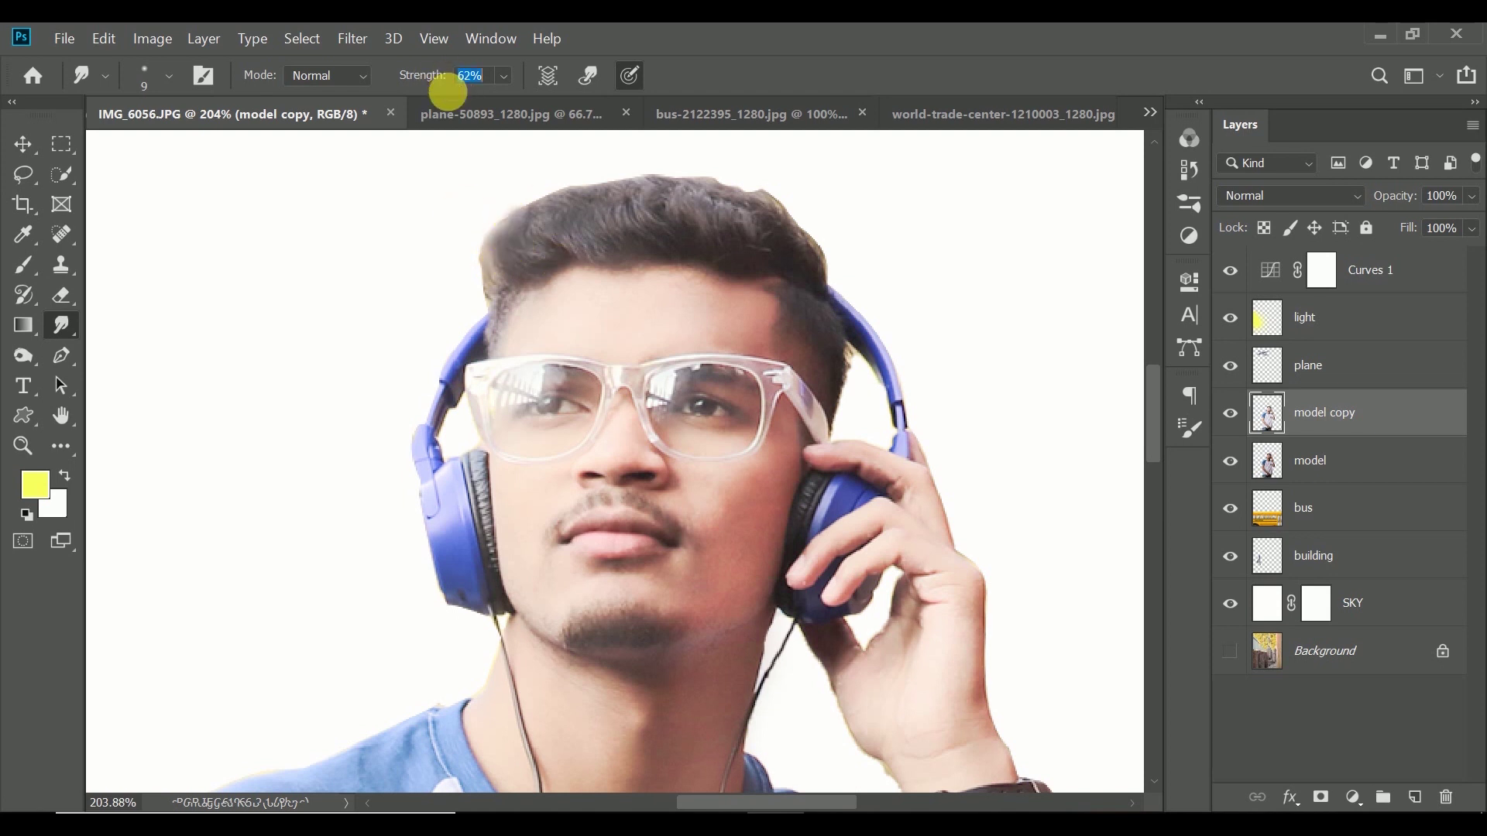
mouse_move(475, 213)
mouse_down()
mouse_move(481, 242)
mouse_move(495, 222)
mouse_move(504, 247)
mouse_move(531, 199)
mouse_move(498, 240)
mouse_move(507, 201)
mouse_up()
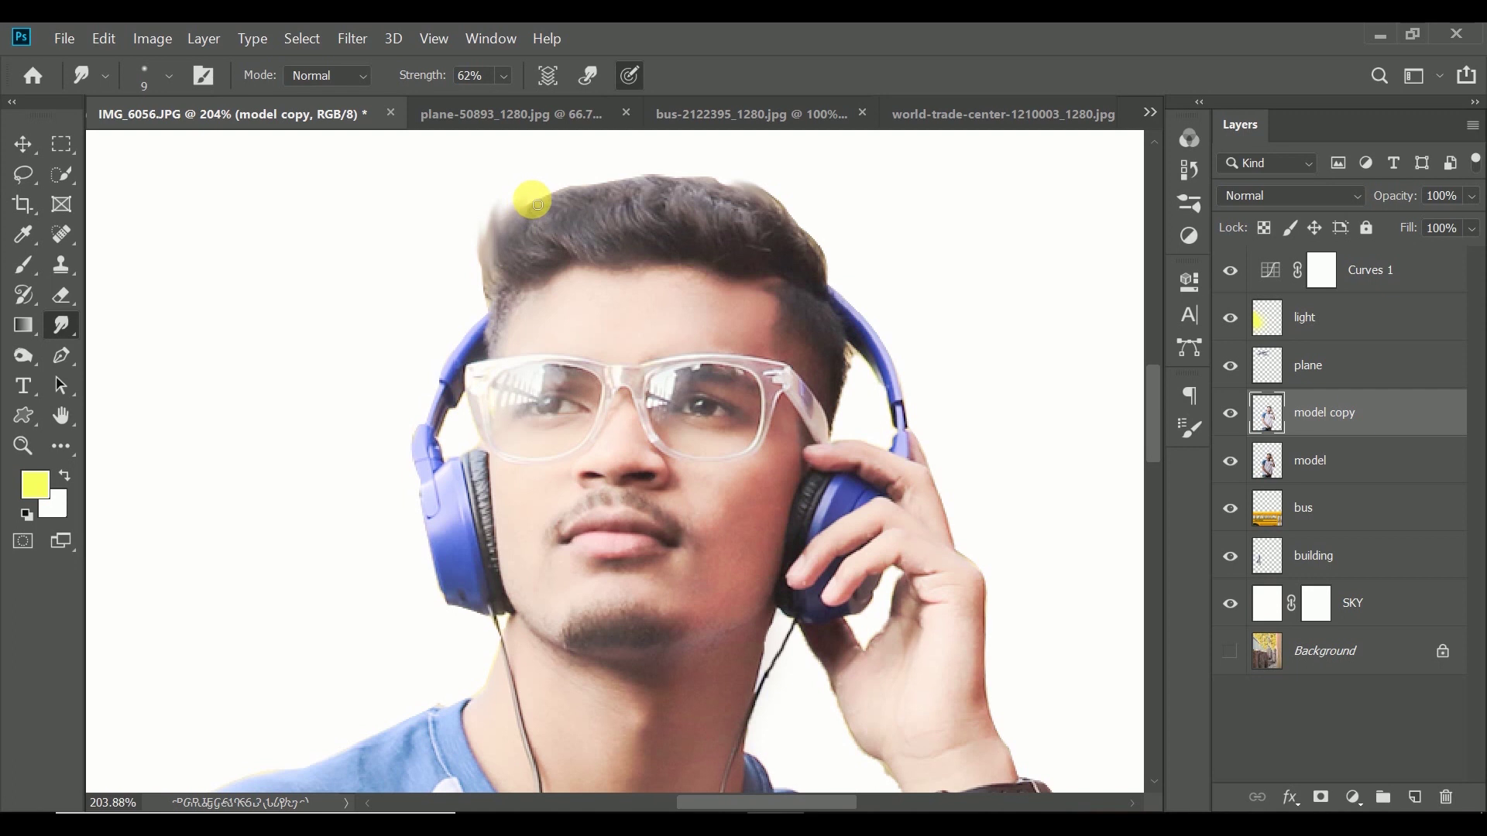
mouse_move(555, 189)
mouse_down()
mouse_move(525, 220)
mouse_move(641, 174)
mouse_up()
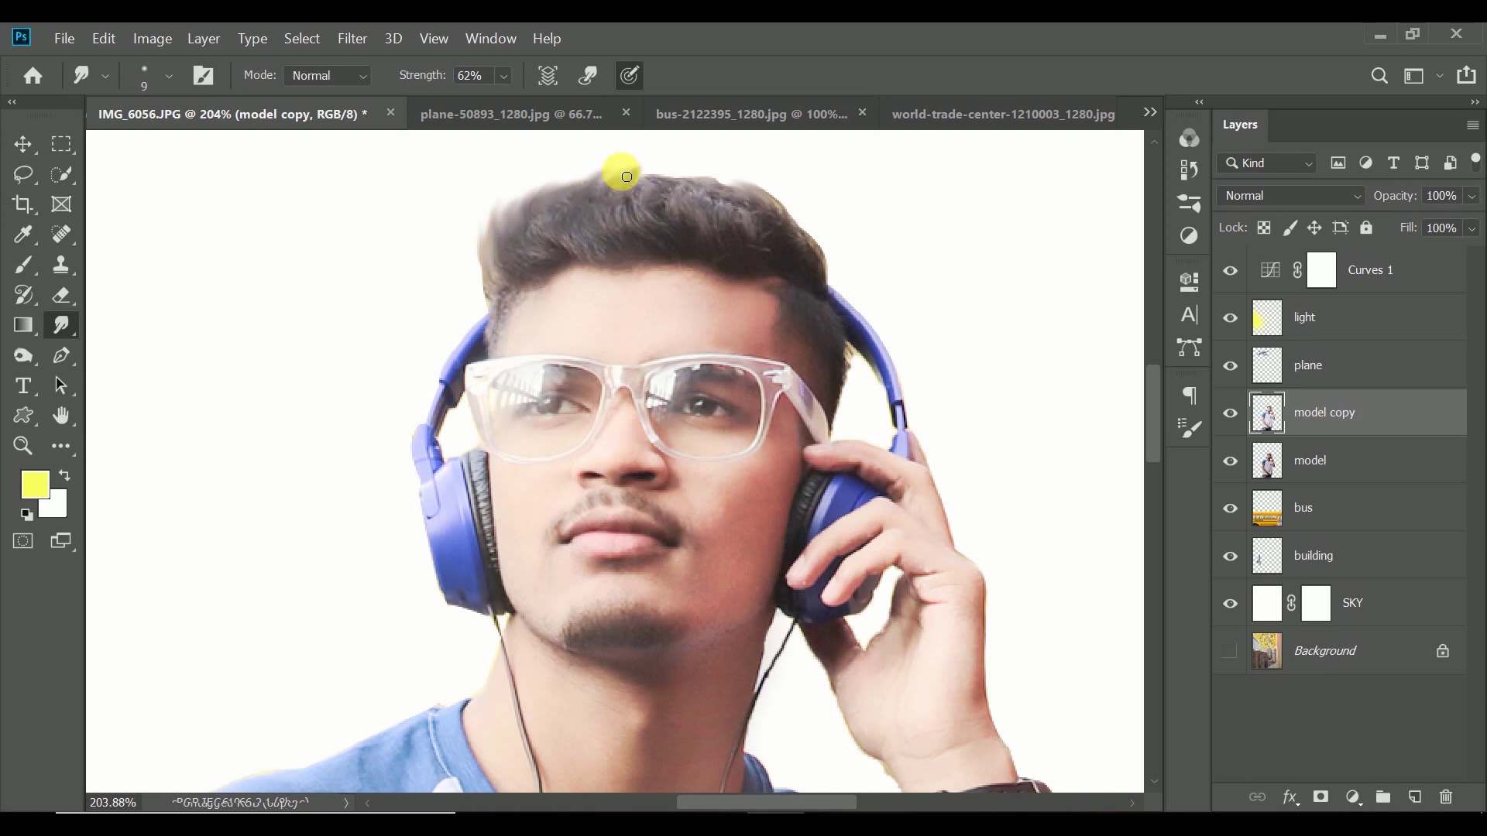
- Lighten the right edge of the hair with the Dodge tool
key(o)
scroll(697, 190, down, 5)
drag(710, 205, 766, 300)
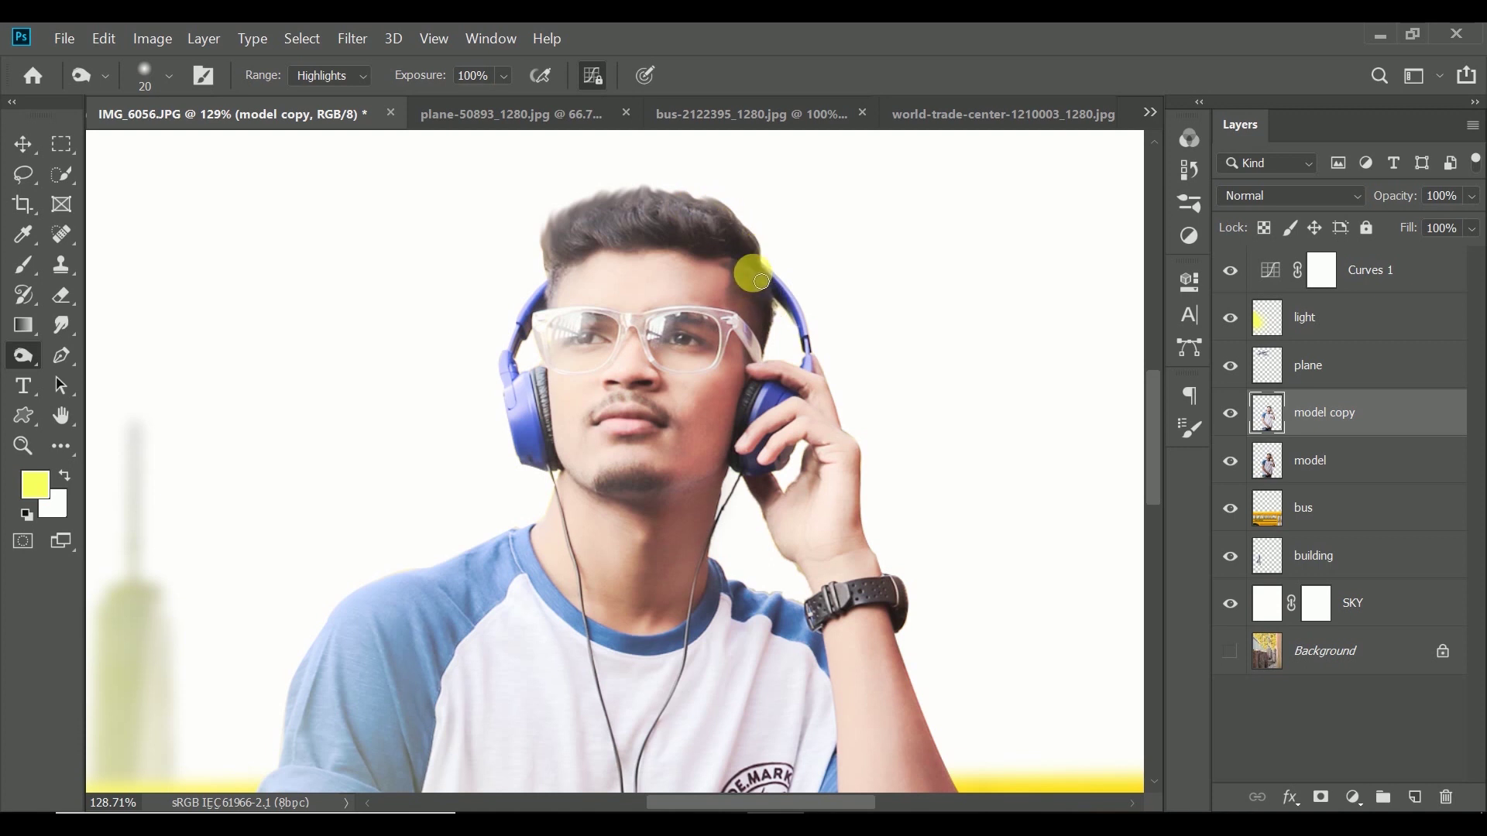
- Dodge the model's chin and cheek to lighten them
scroll(646, 415, down, 1)
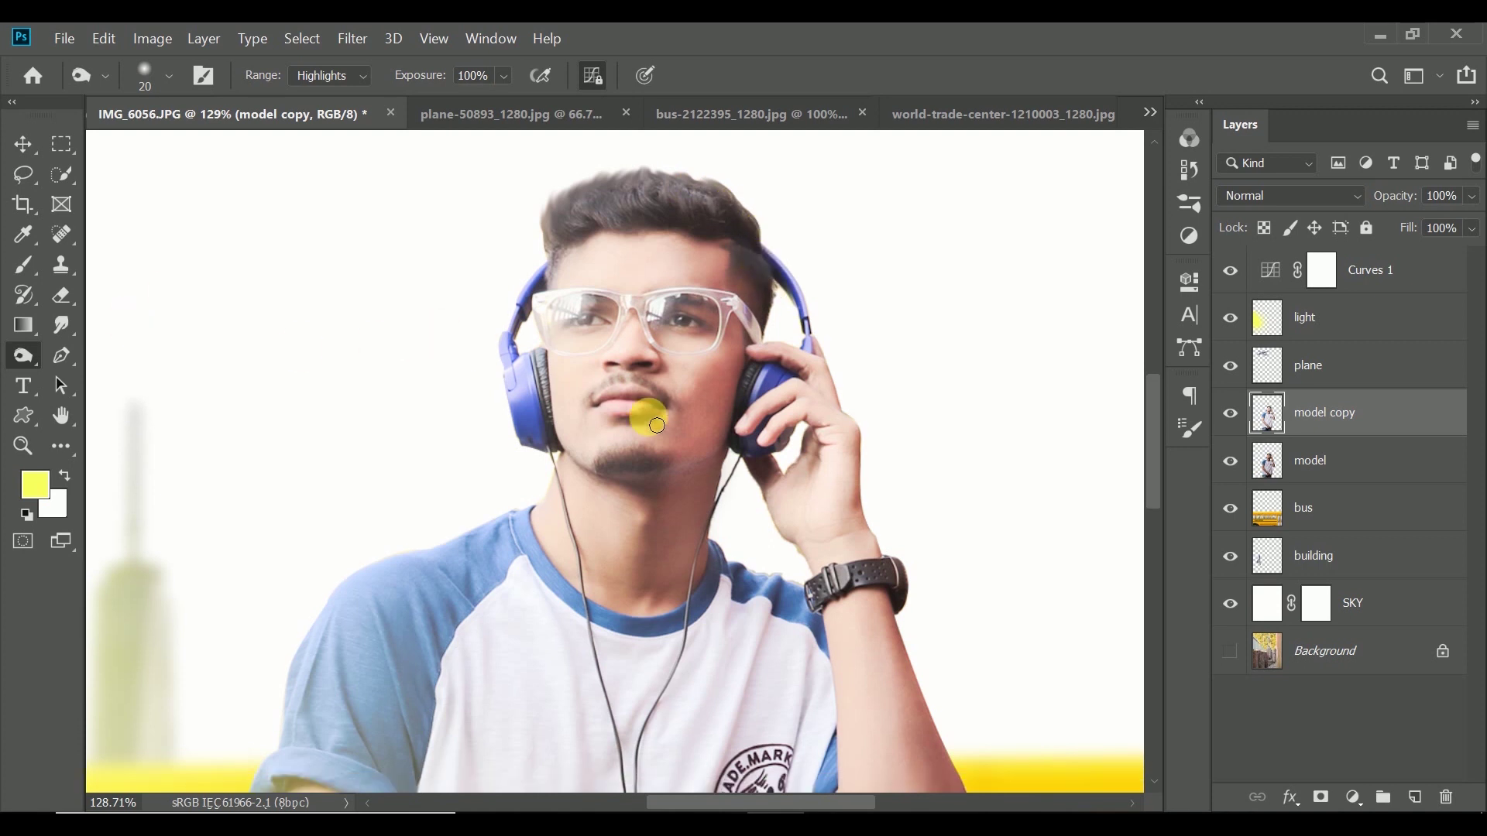
drag(617, 448, 696, 386)
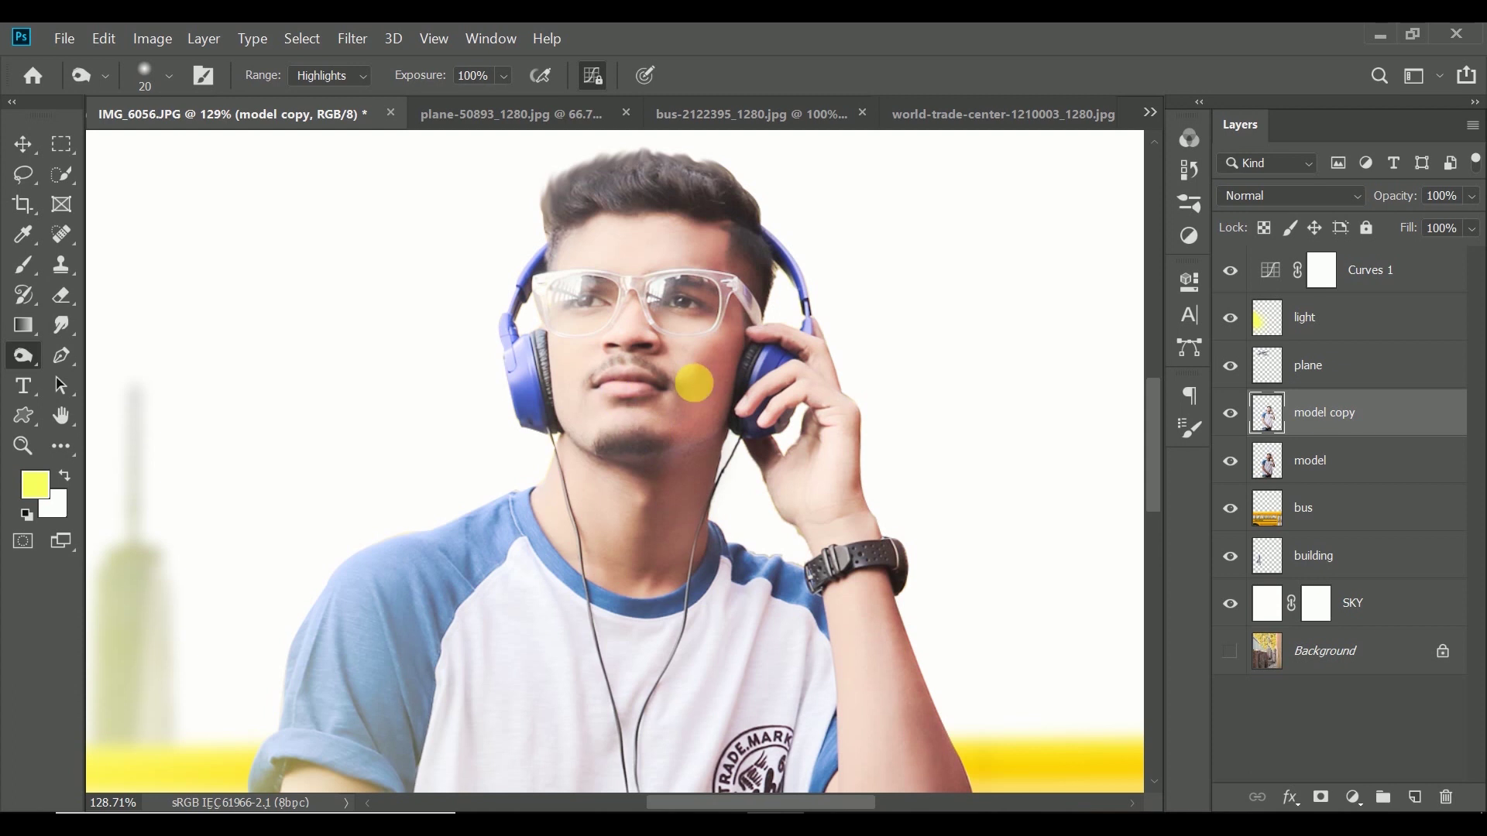
scroll(693, 382, down, 3)
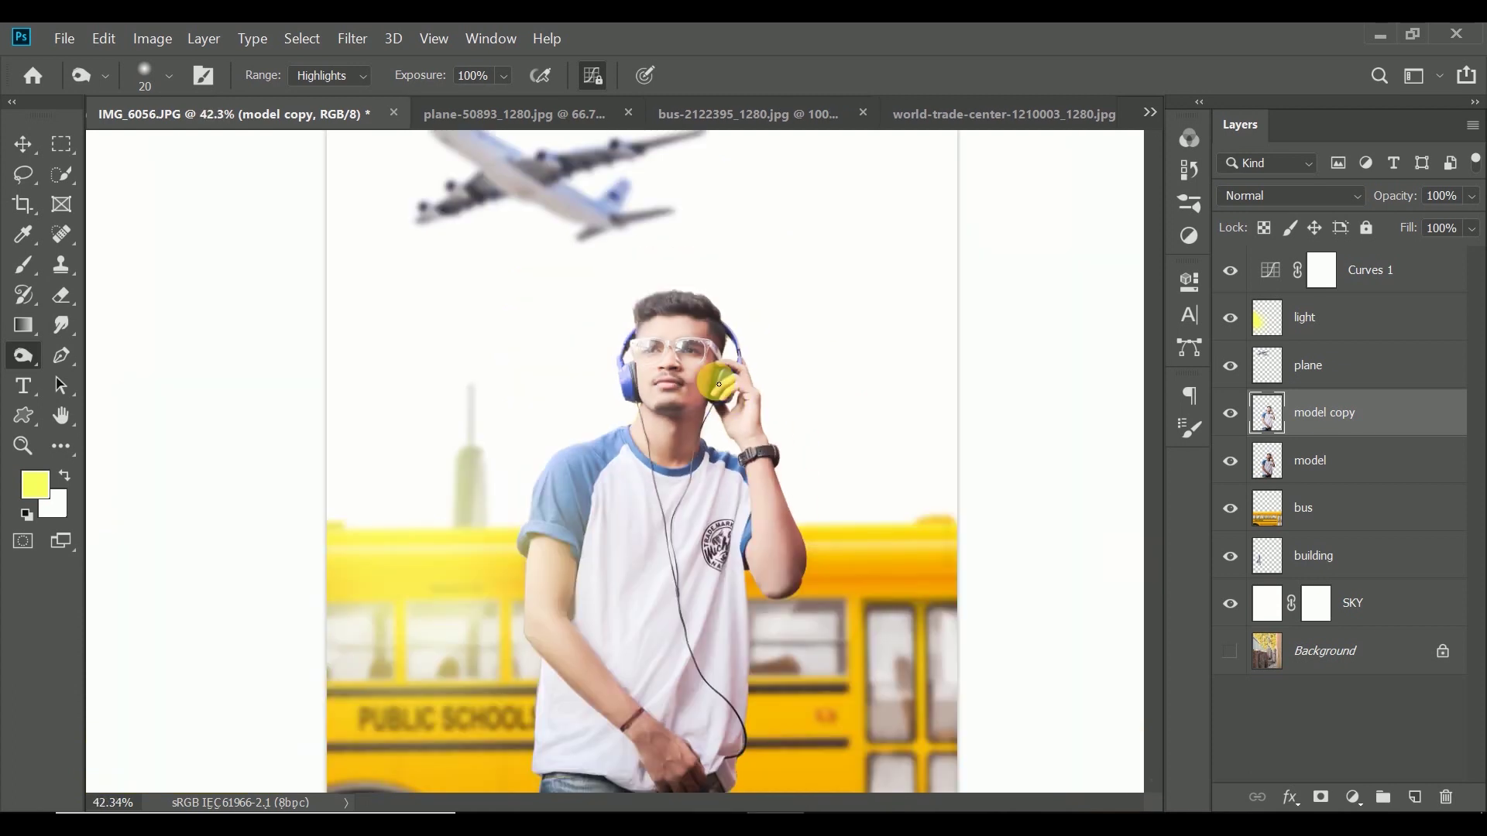
scroll(704, 380, down, 1)
scroll(711, 375, up, 1)
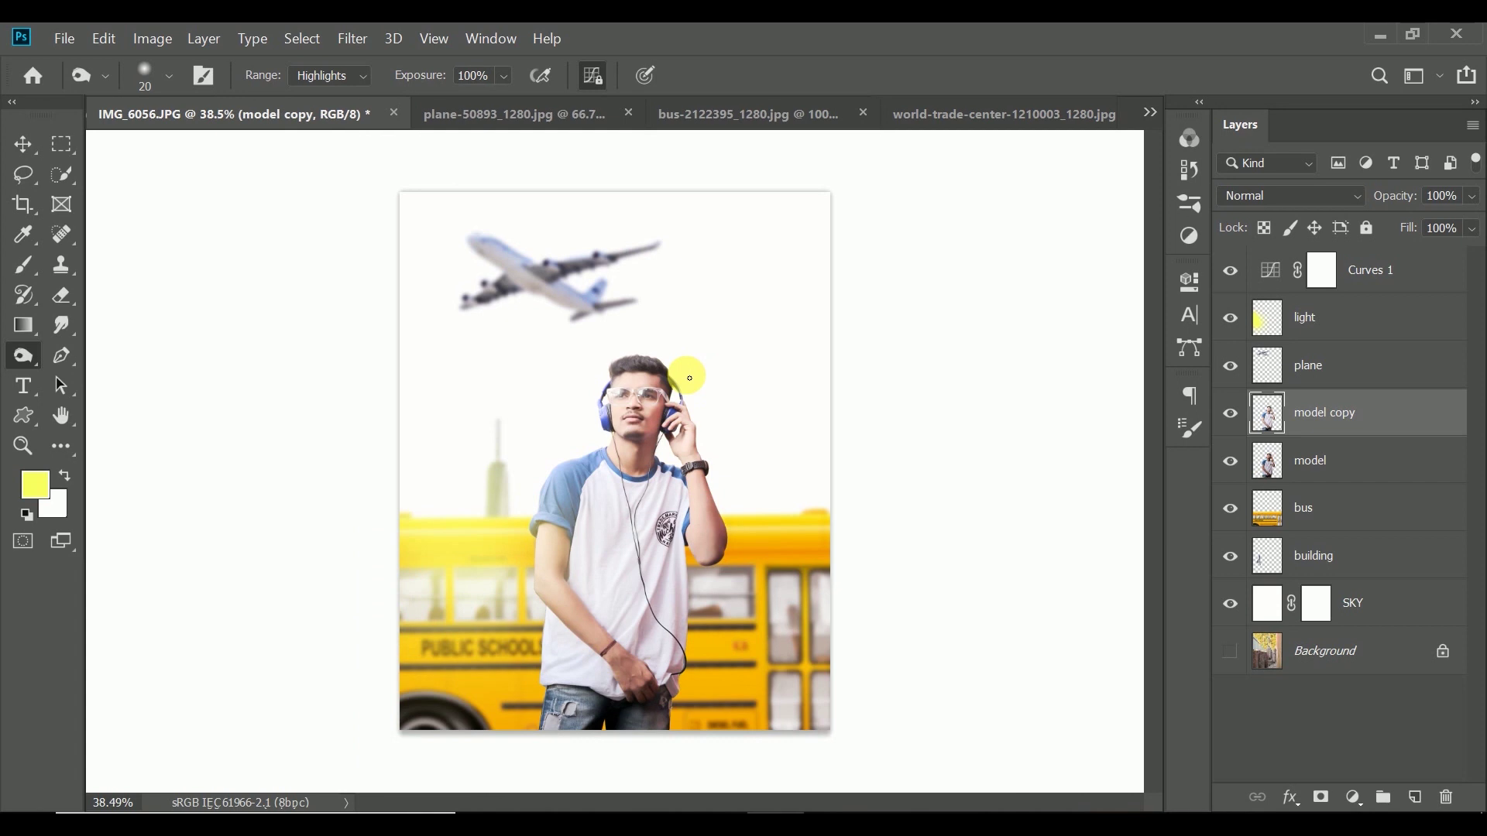
- Lower the model copy layer's opacity to 86% and deselect the layer
drag(1403, 209, 1380, 217)
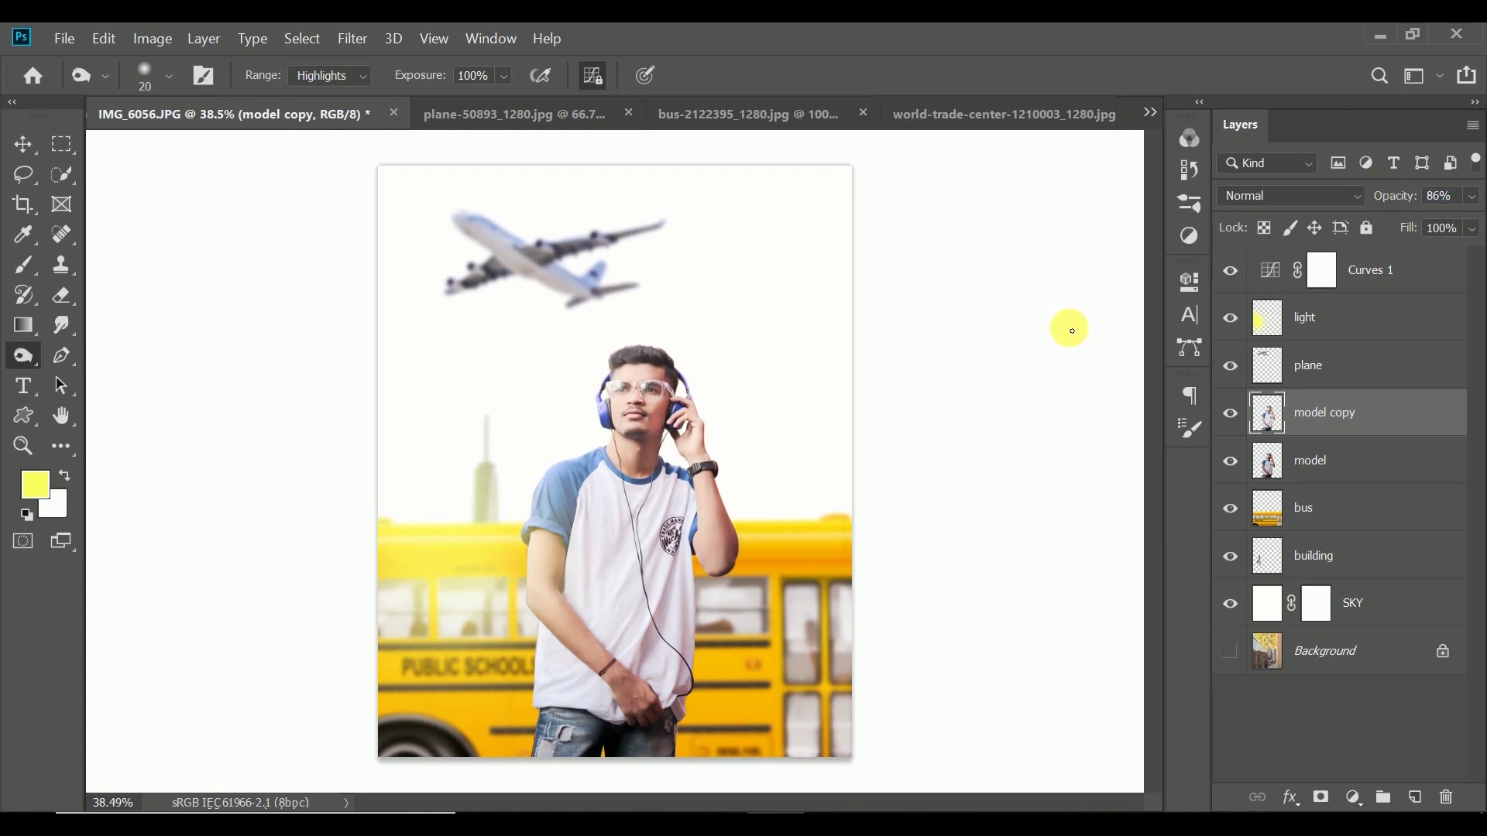
click(1448, 195)
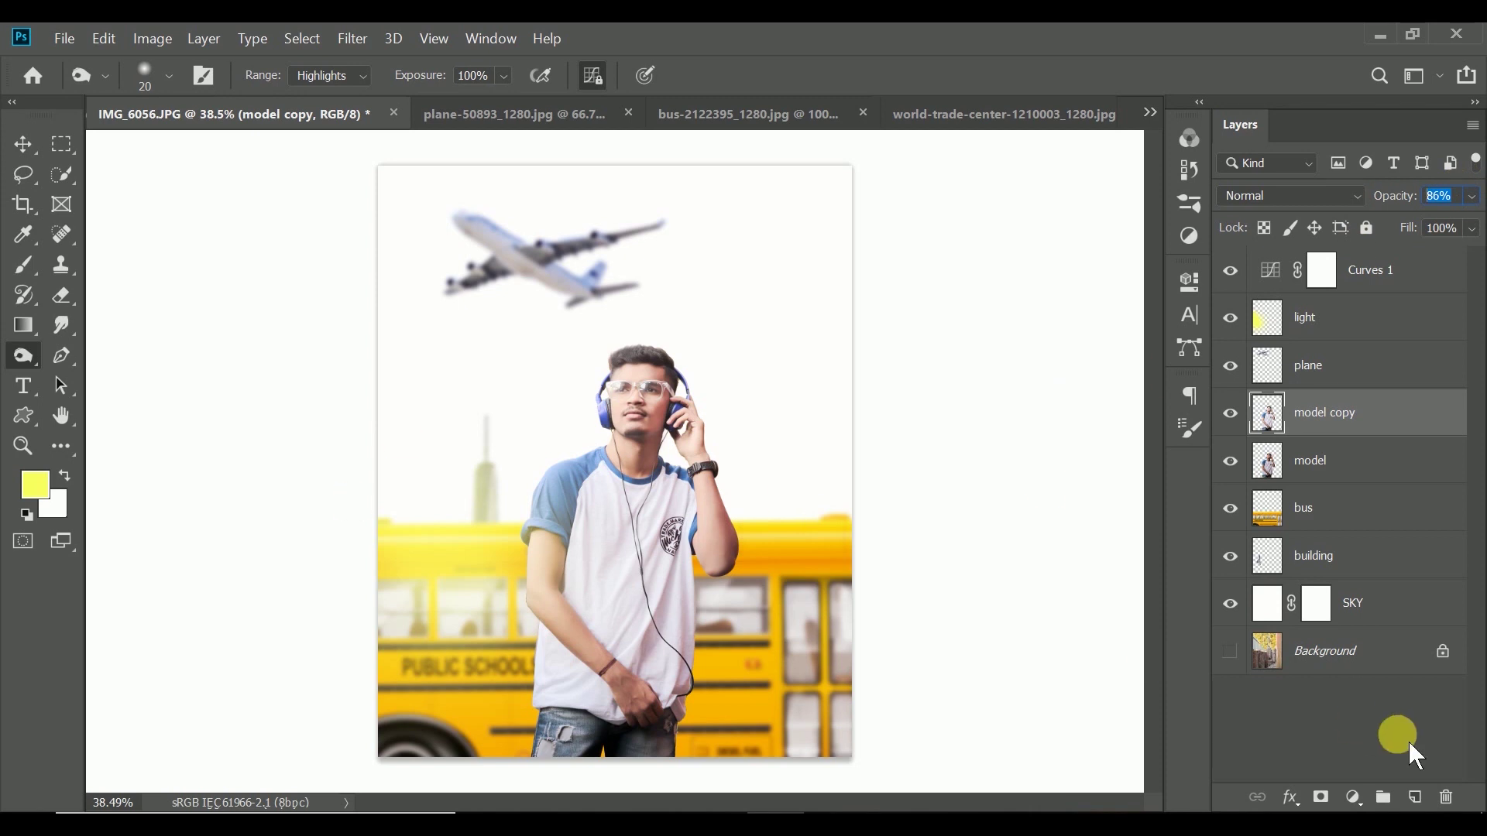
click(1373, 734)
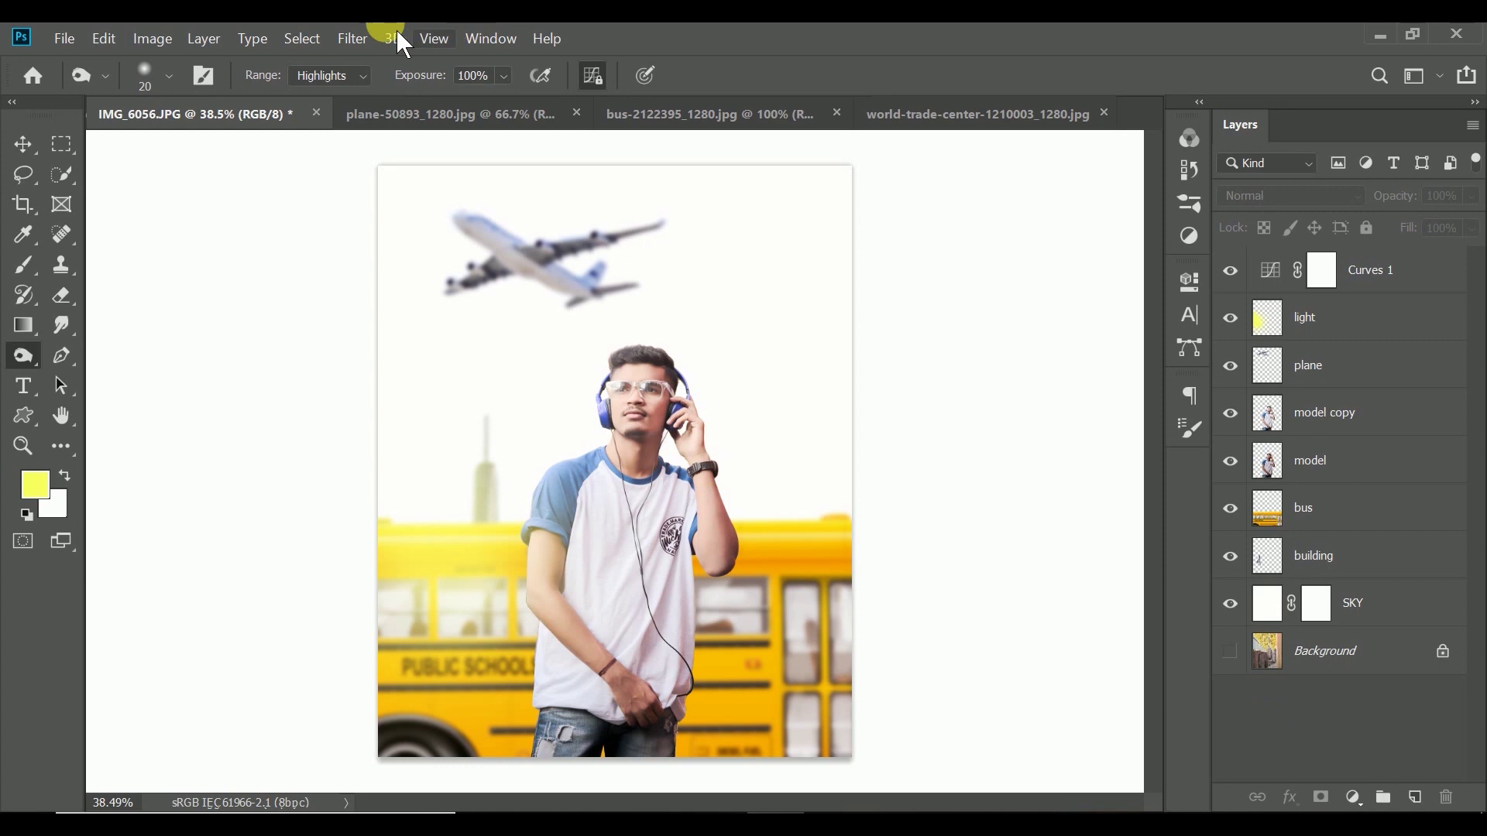
- Darken the bottom of the bus with a Camera Raw Graduated Filter
click(1304, 511)
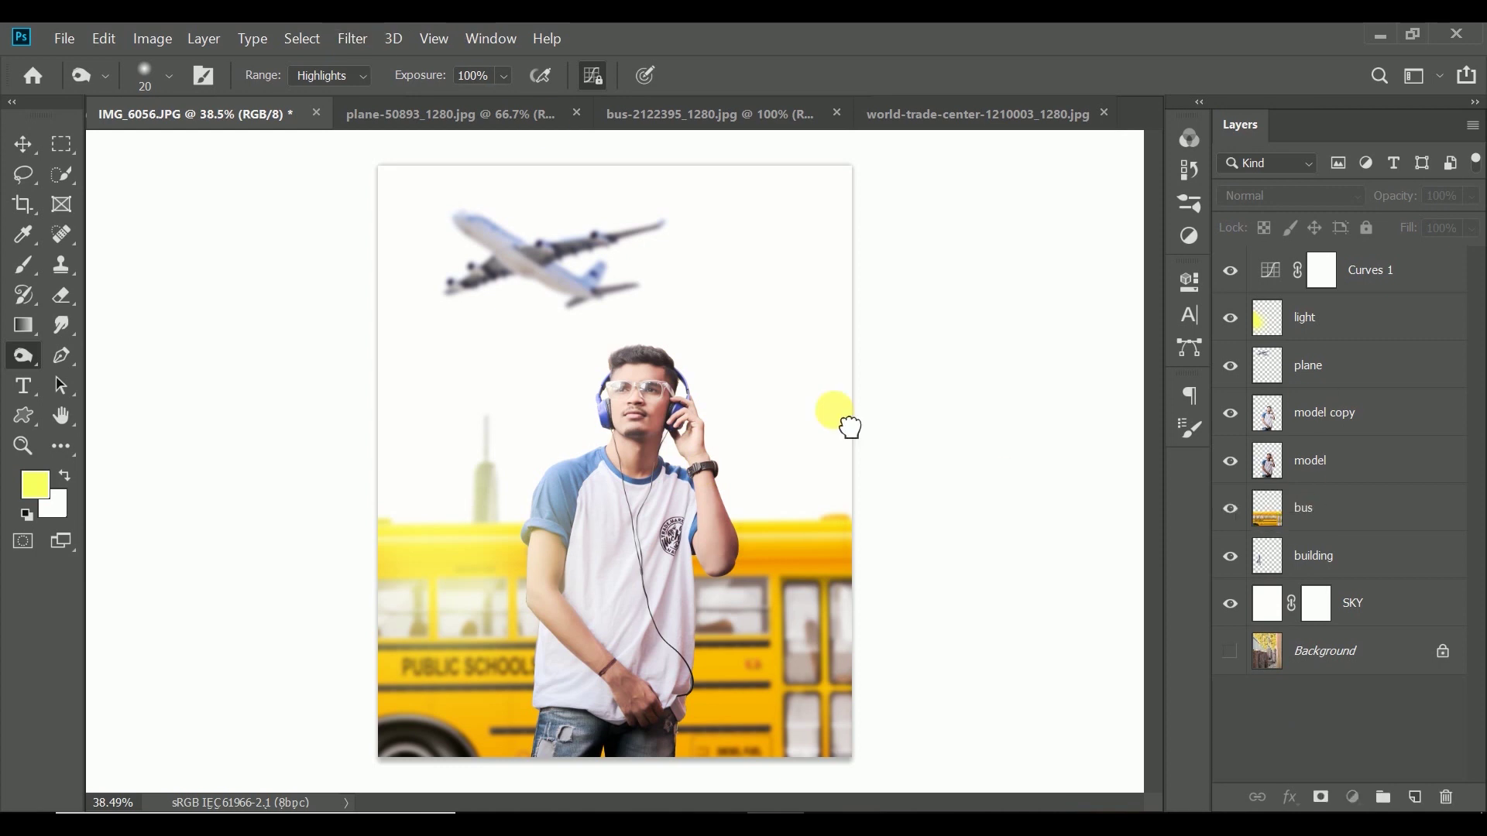
click(353, 38)
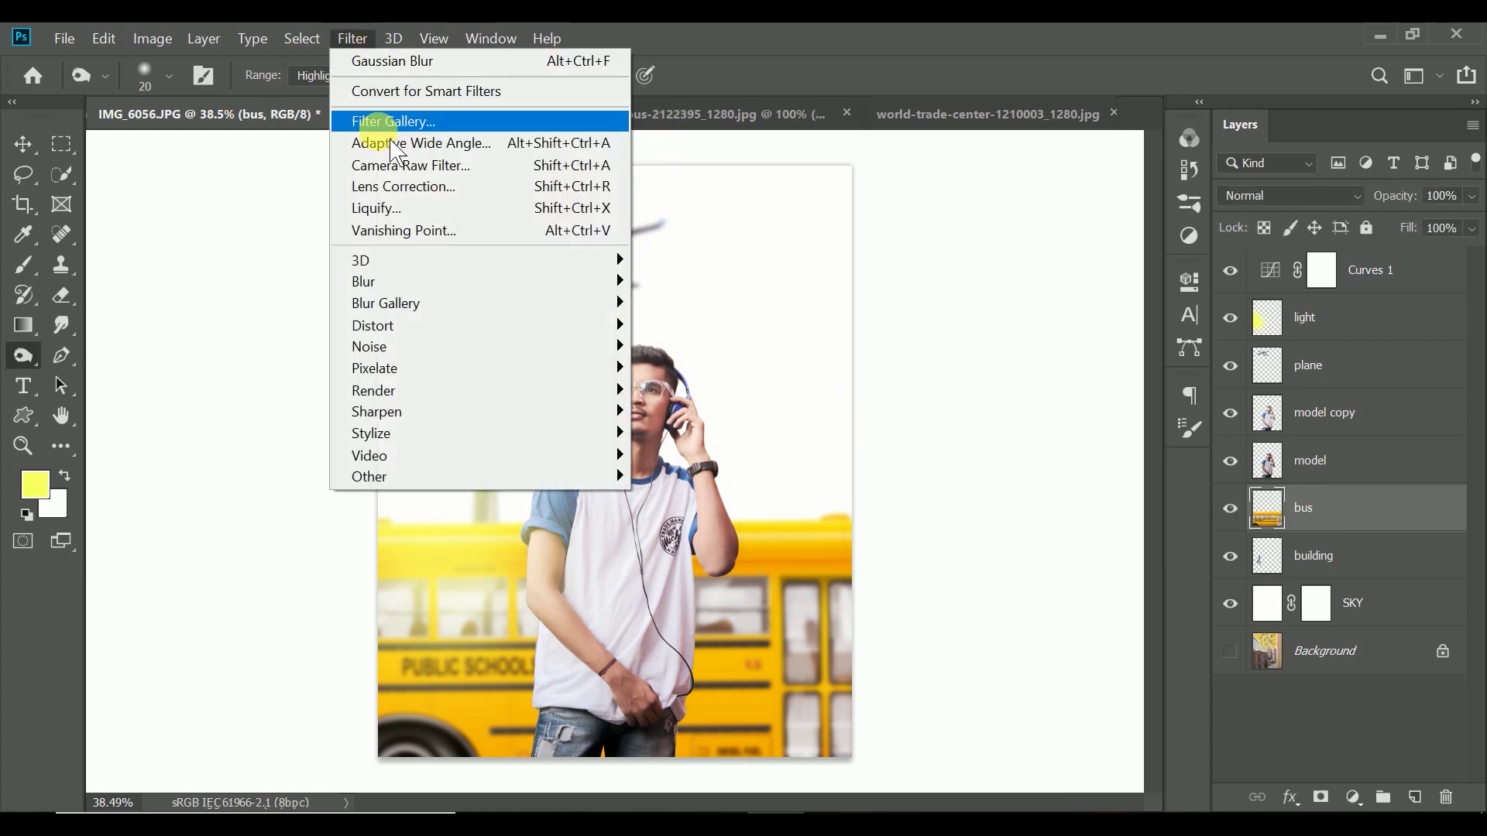
click(382, 174)
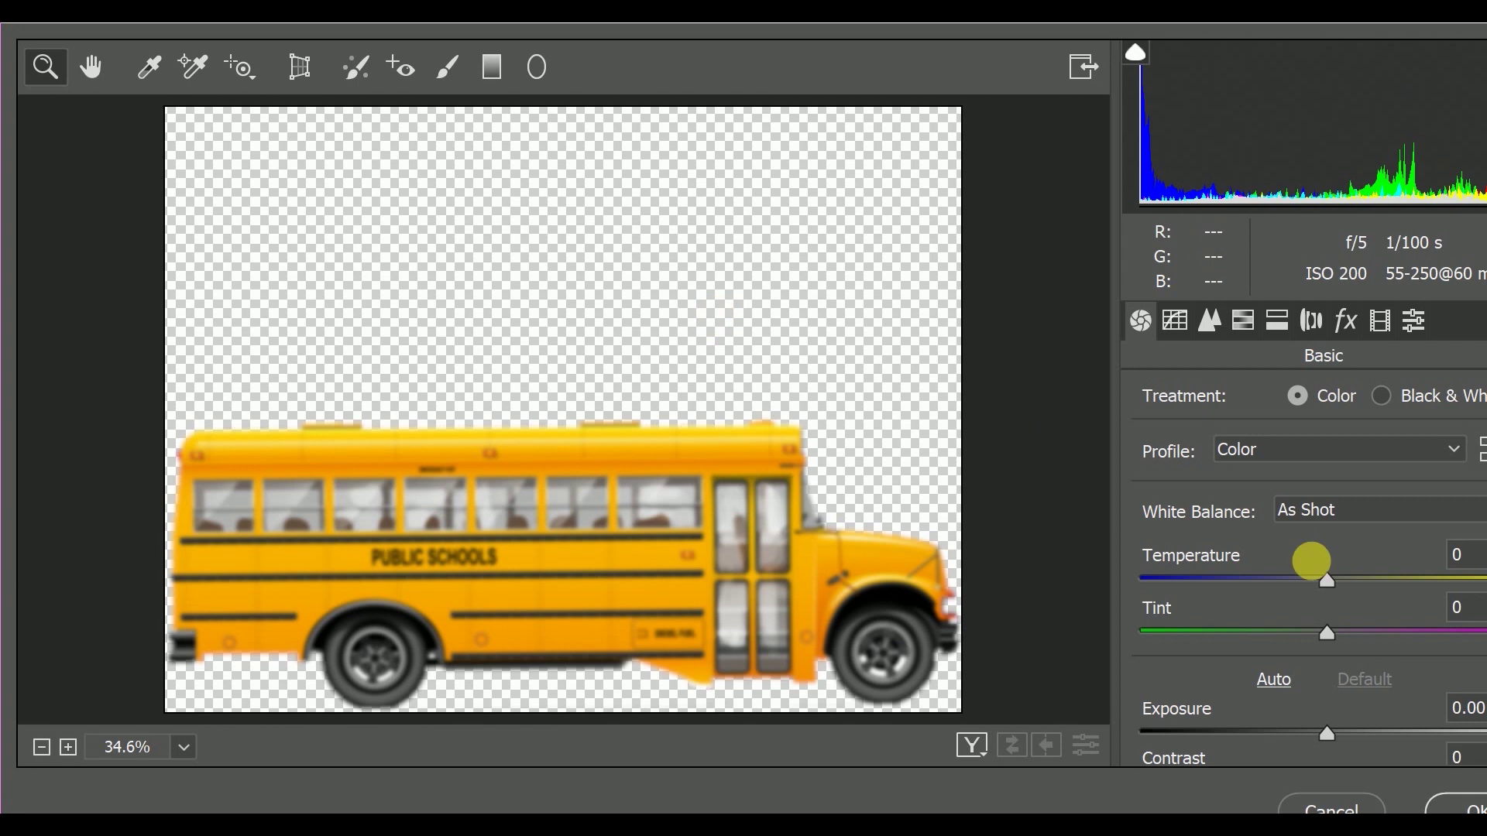
click(491, 68)
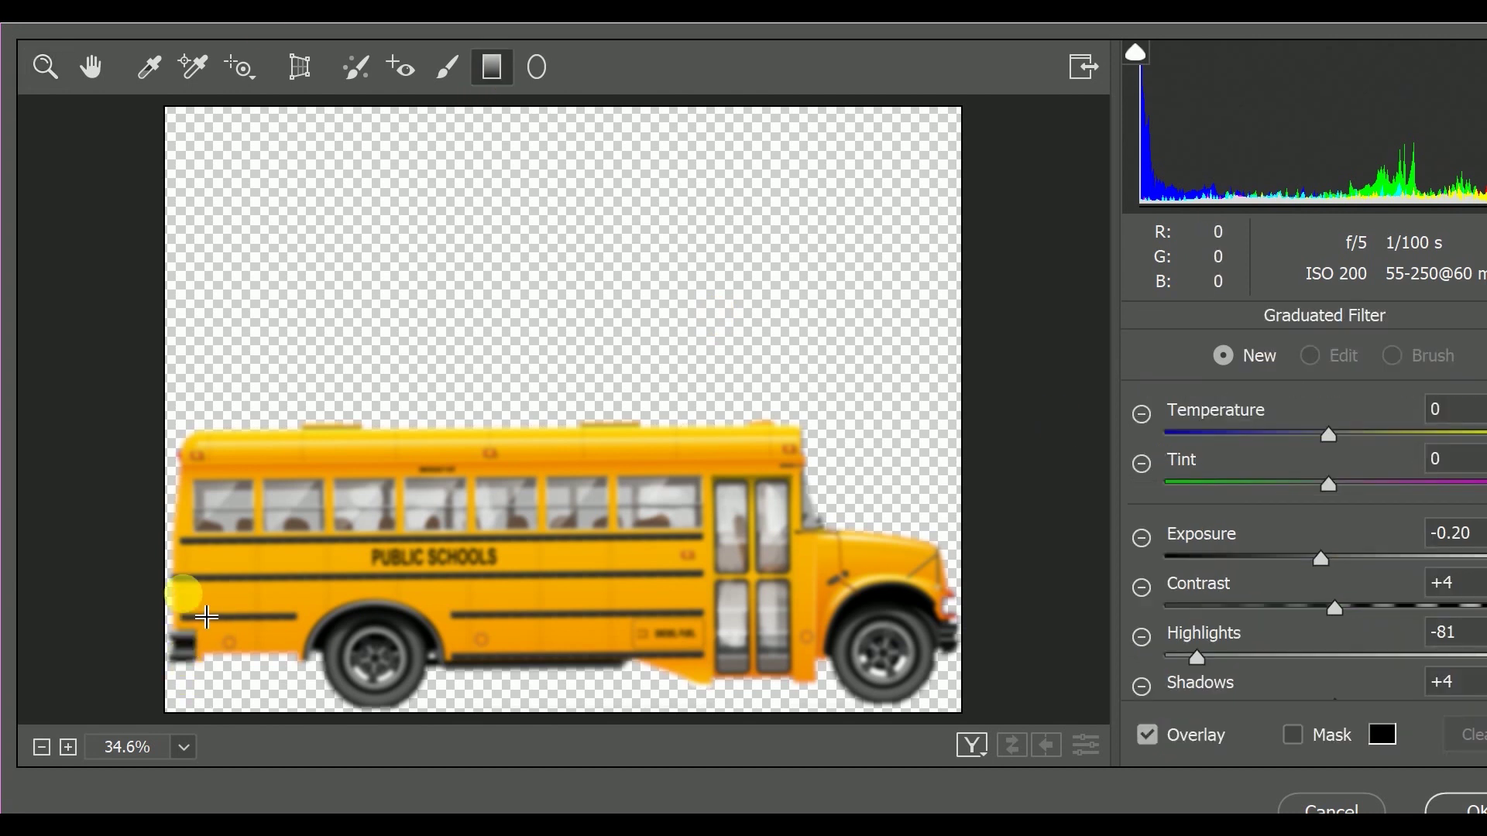
drag(185, 677, 181, 538)
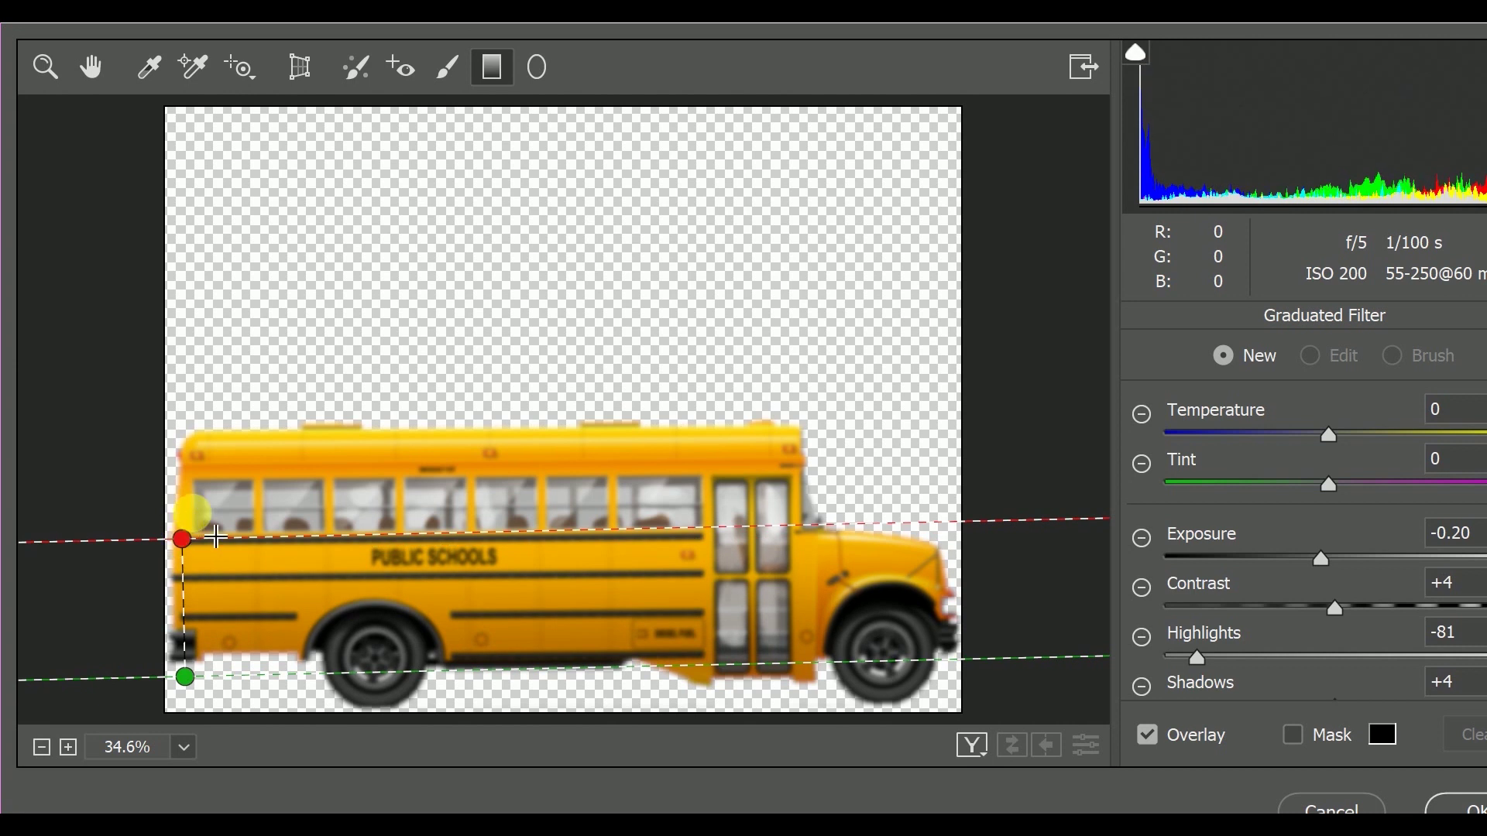
drag(447, 532, 447, 520)
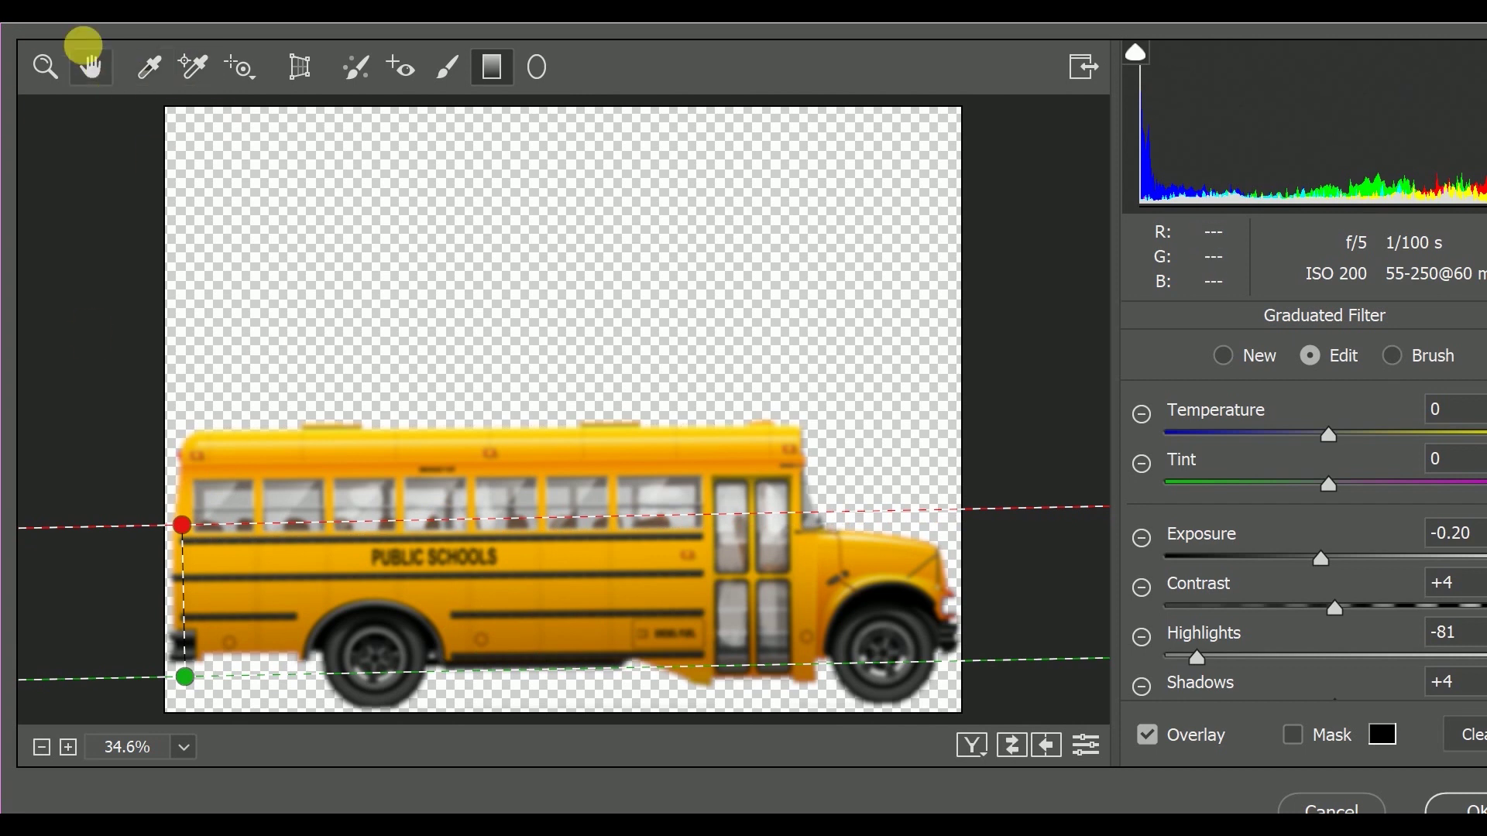
click(84, 50)
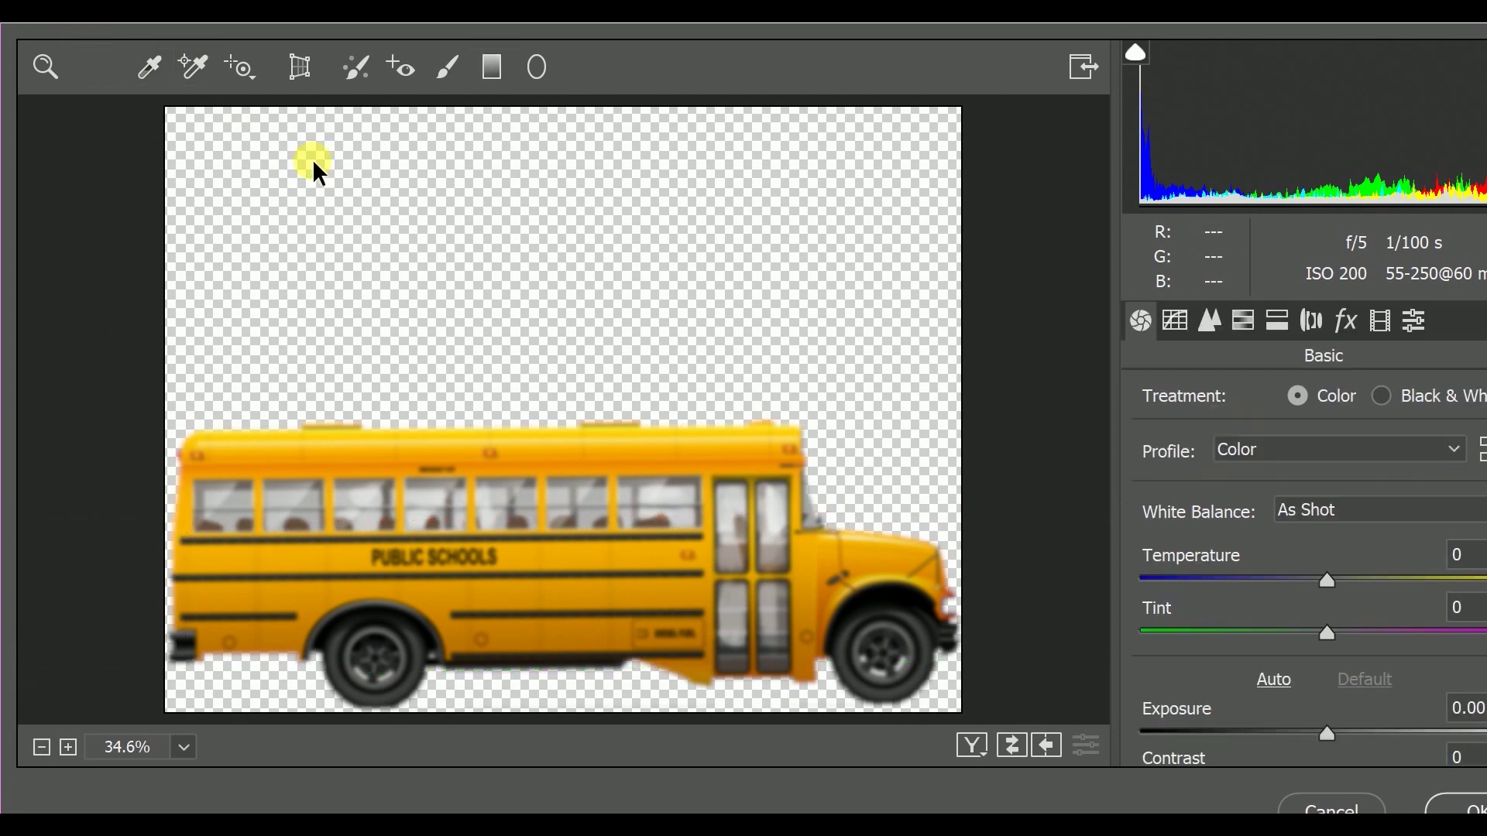
- Desaturate the bus's yellows to -38 in the HSL panel
click(1202, 331)
click(1243, 320)
click(1266, 404)
mouse_move(1326, 624)
mouse_down()
mouse_move(1279, 615)
mouse_move(1367, 570)
mouse_move(1316, 566)
mouse_up()
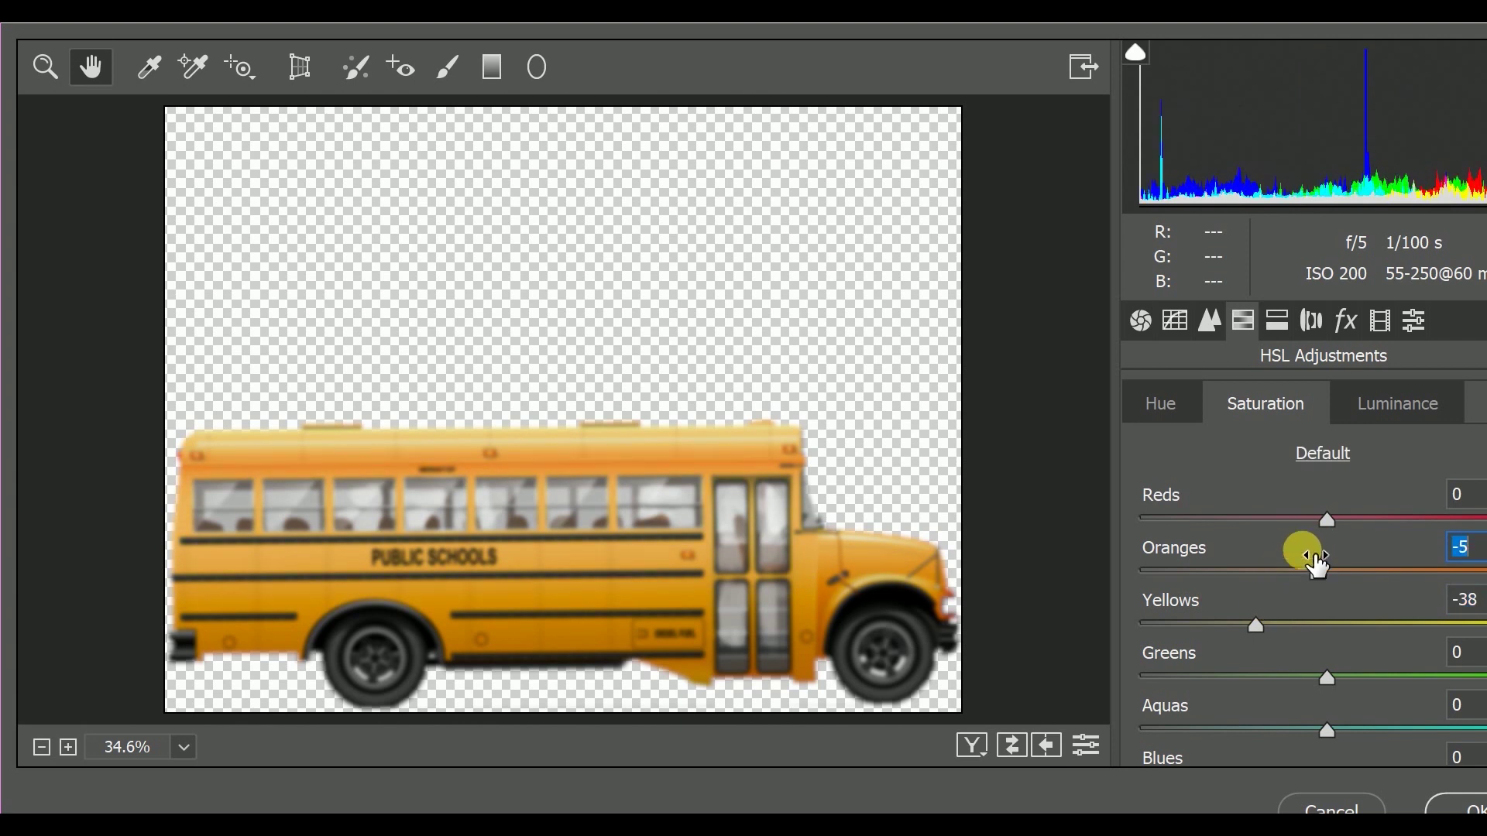
- Shift the Blue Primary hue to -27 in Calibration to warm the bus
click(1345, 320)
click(1380, 320)
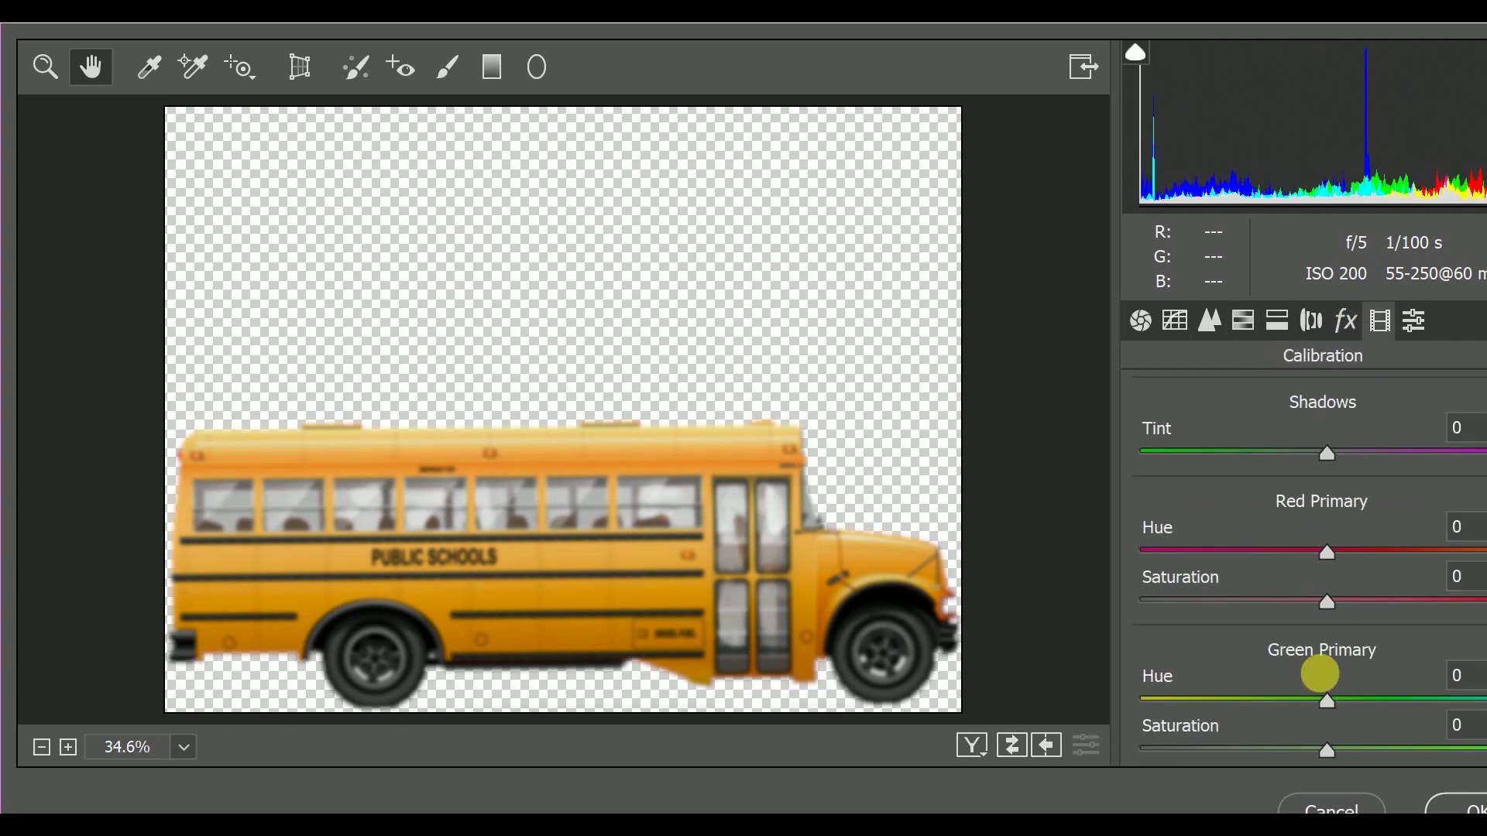
scroll(1320, 674, down, 2)
mouse_move(1277, 699)
mouse_down()
mouse_move(1231, 689)
mouse_move(1299, 701)
mouse_up()
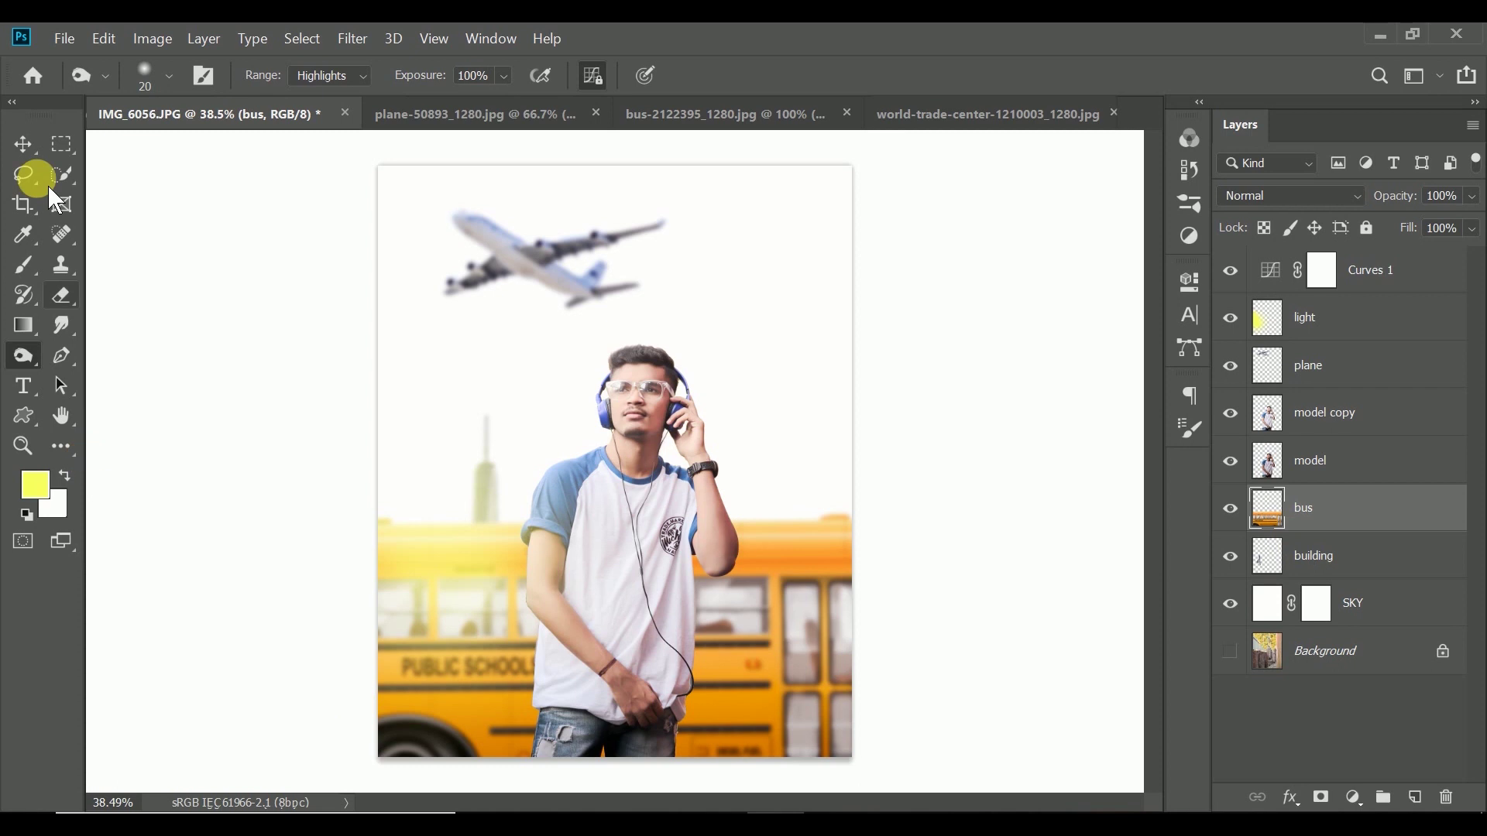
- Erase the PUBLIC SCHOOLS bus lettering with a lasso selection and Content-Aware Fill
click(25, 175)
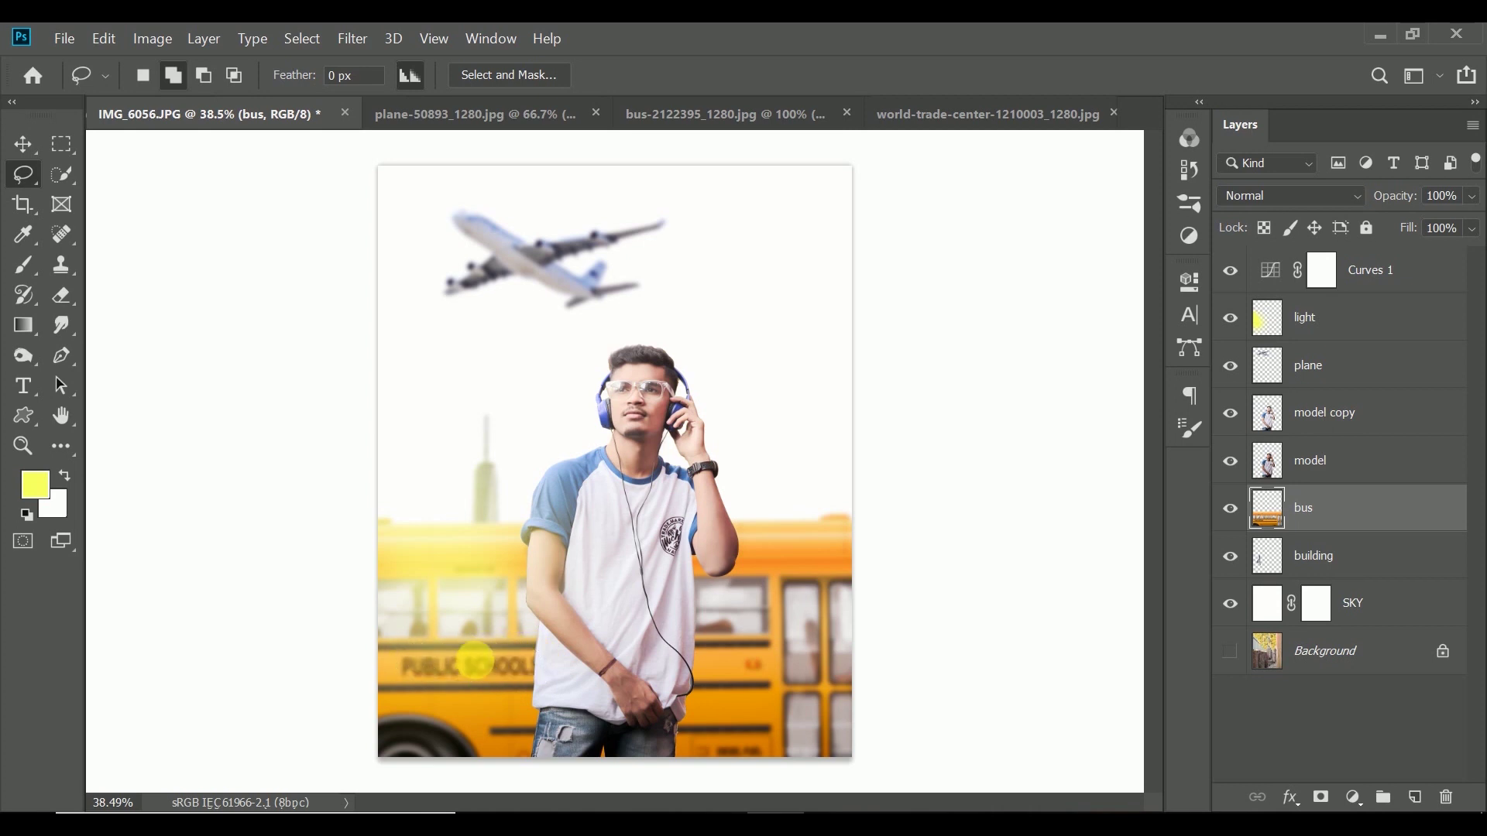
right_click(475, 660)
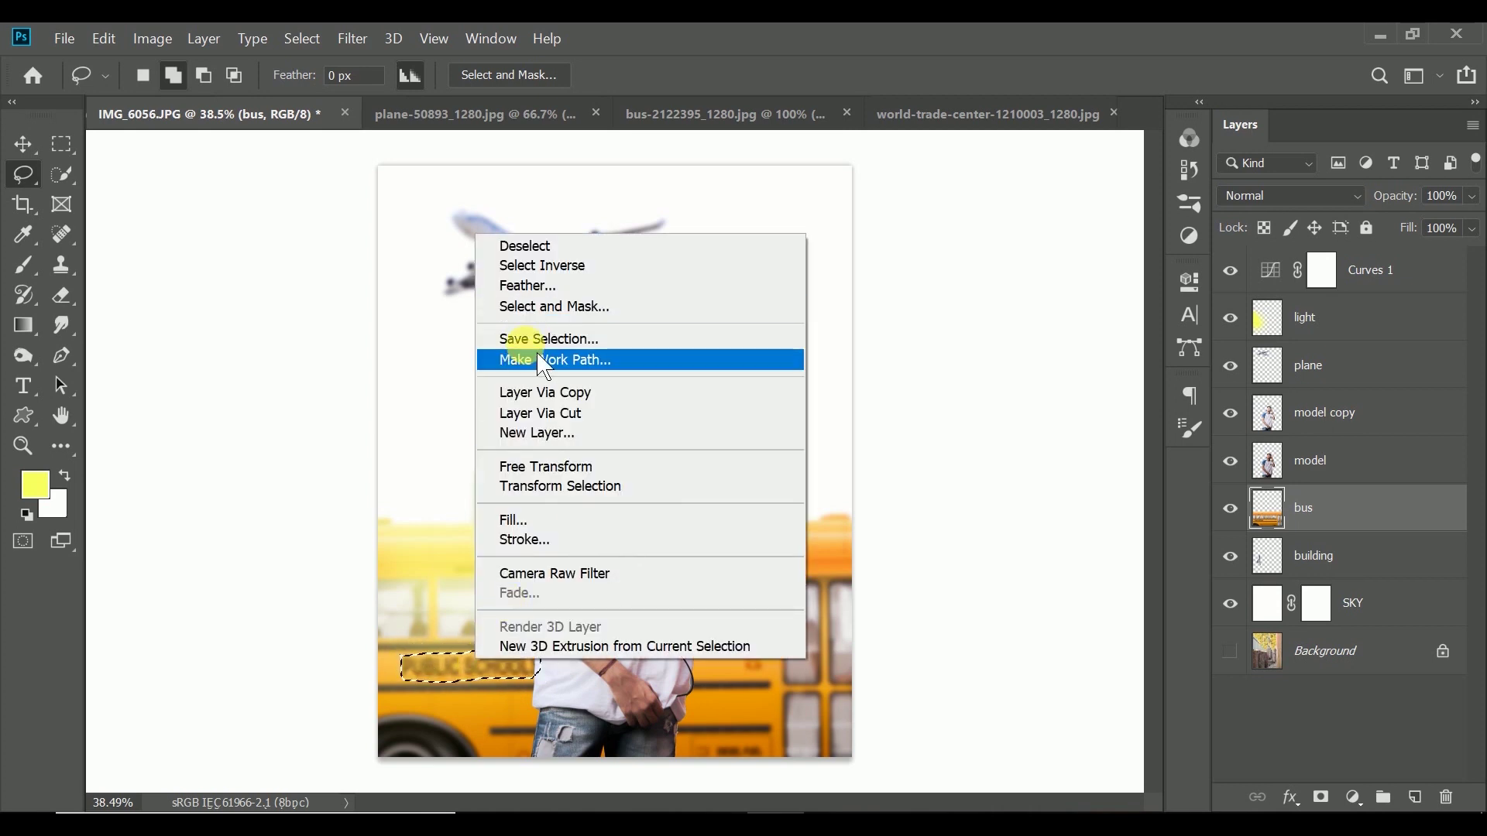
click(573, 520)
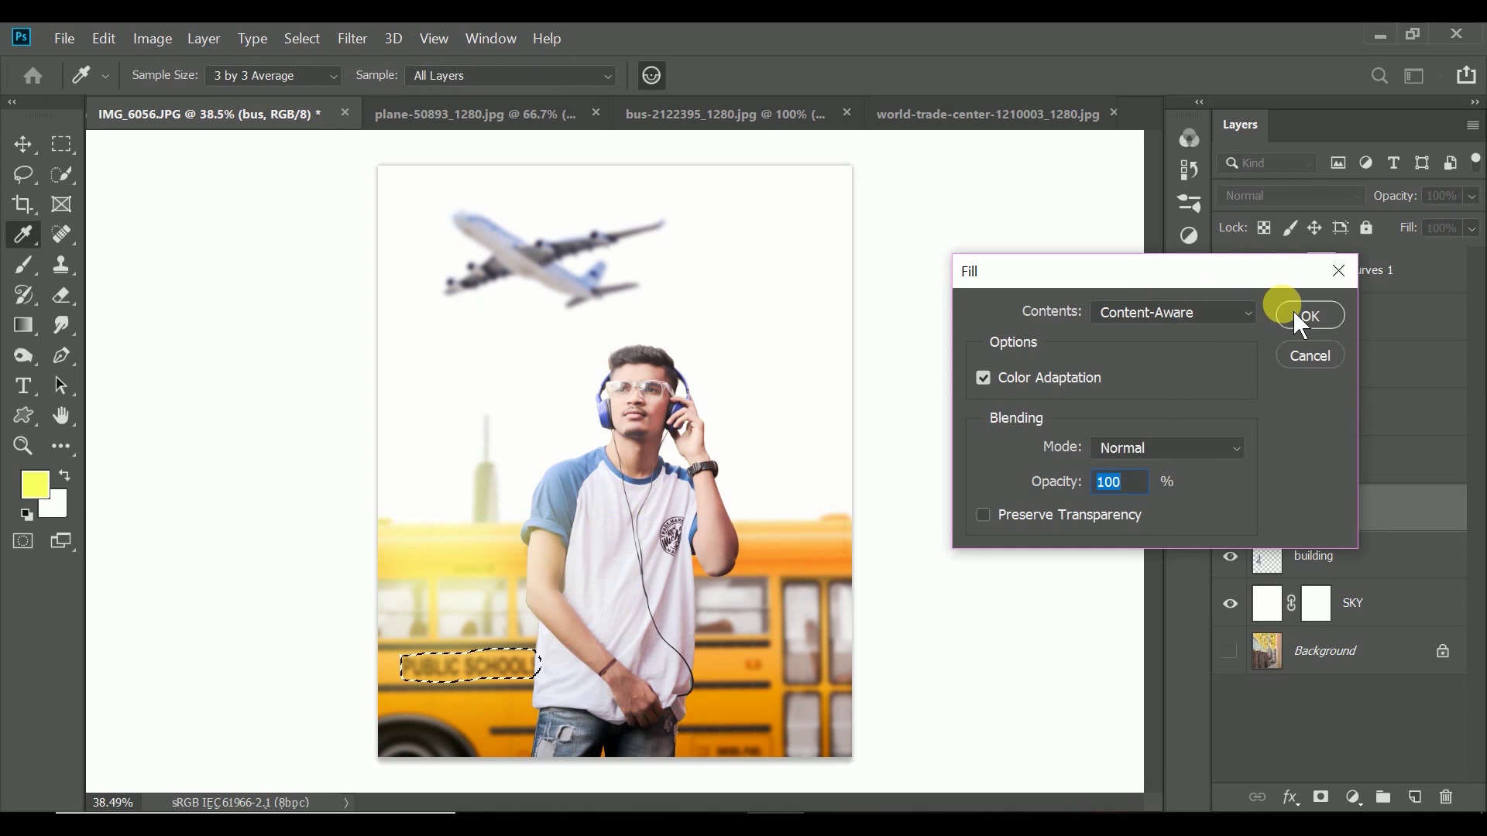
click(1307, 315)
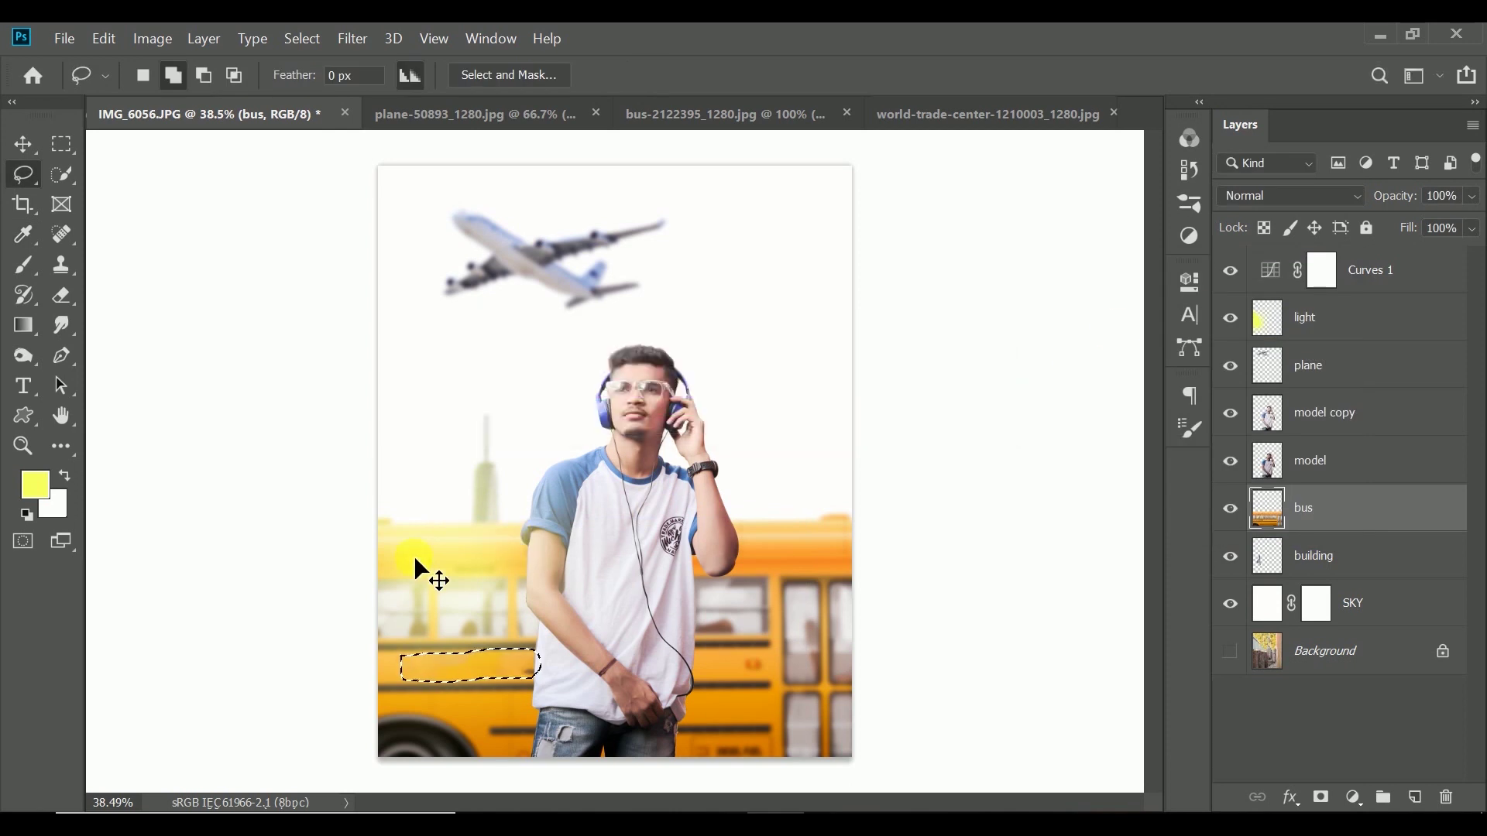
key(ctrl+d)
scroll(465, 668, up, 5)
- Set the Eraser to a soft 30 px round brush
click(1316, 412)
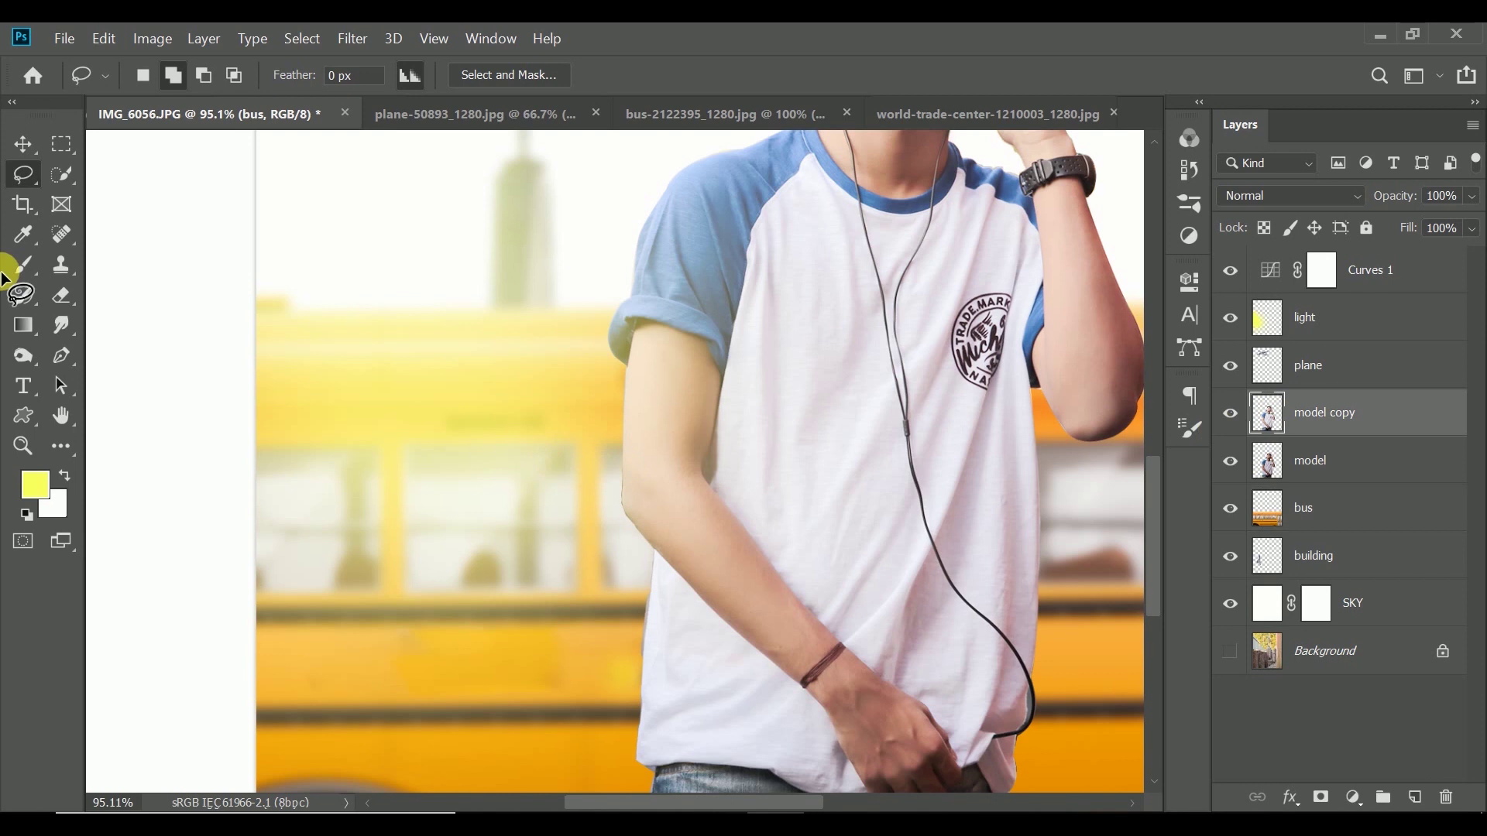
key(8)
key(6)
click(59, 299)
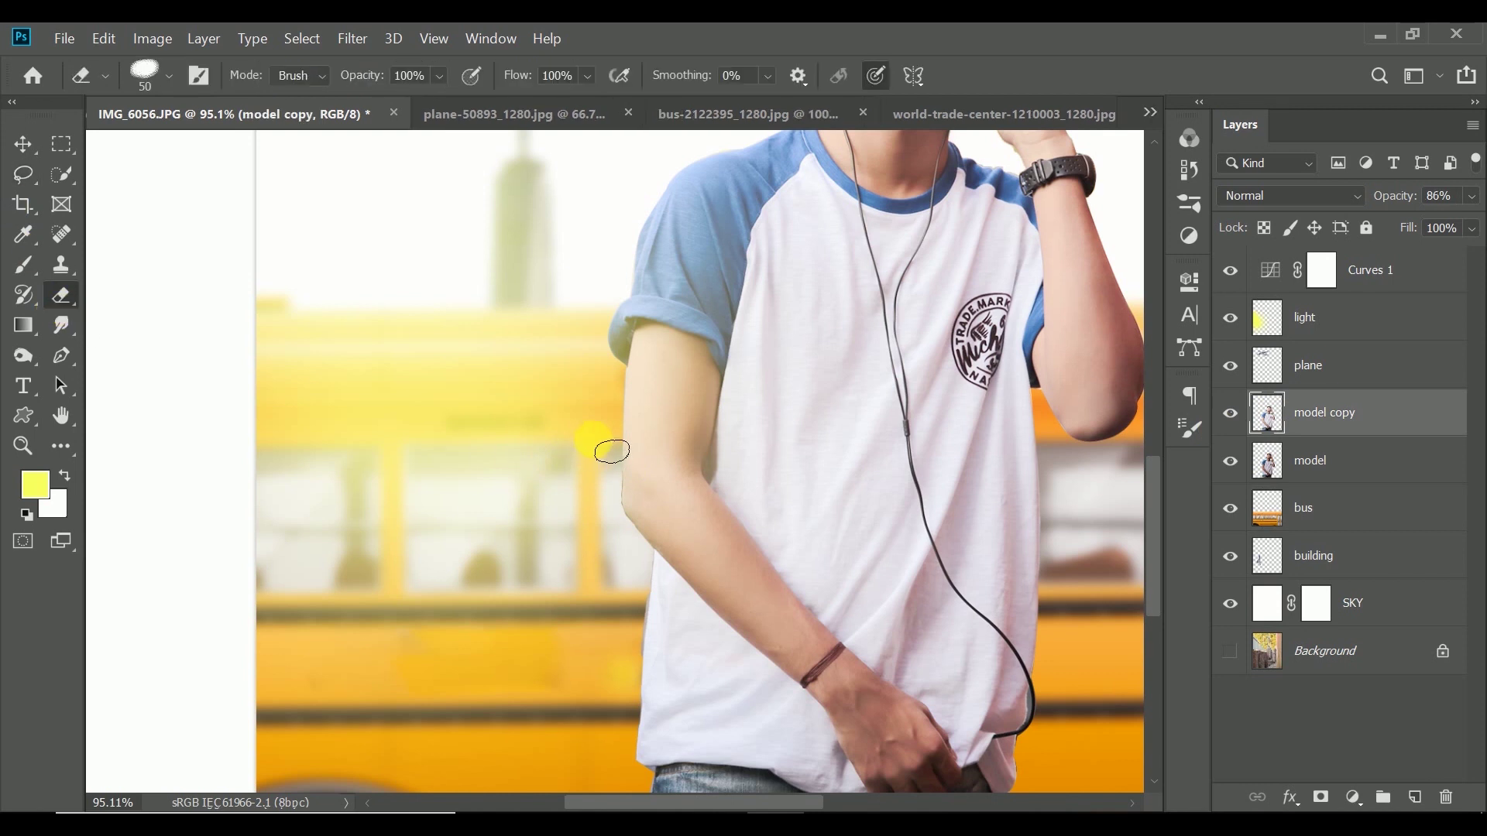
right_click(210, 390)
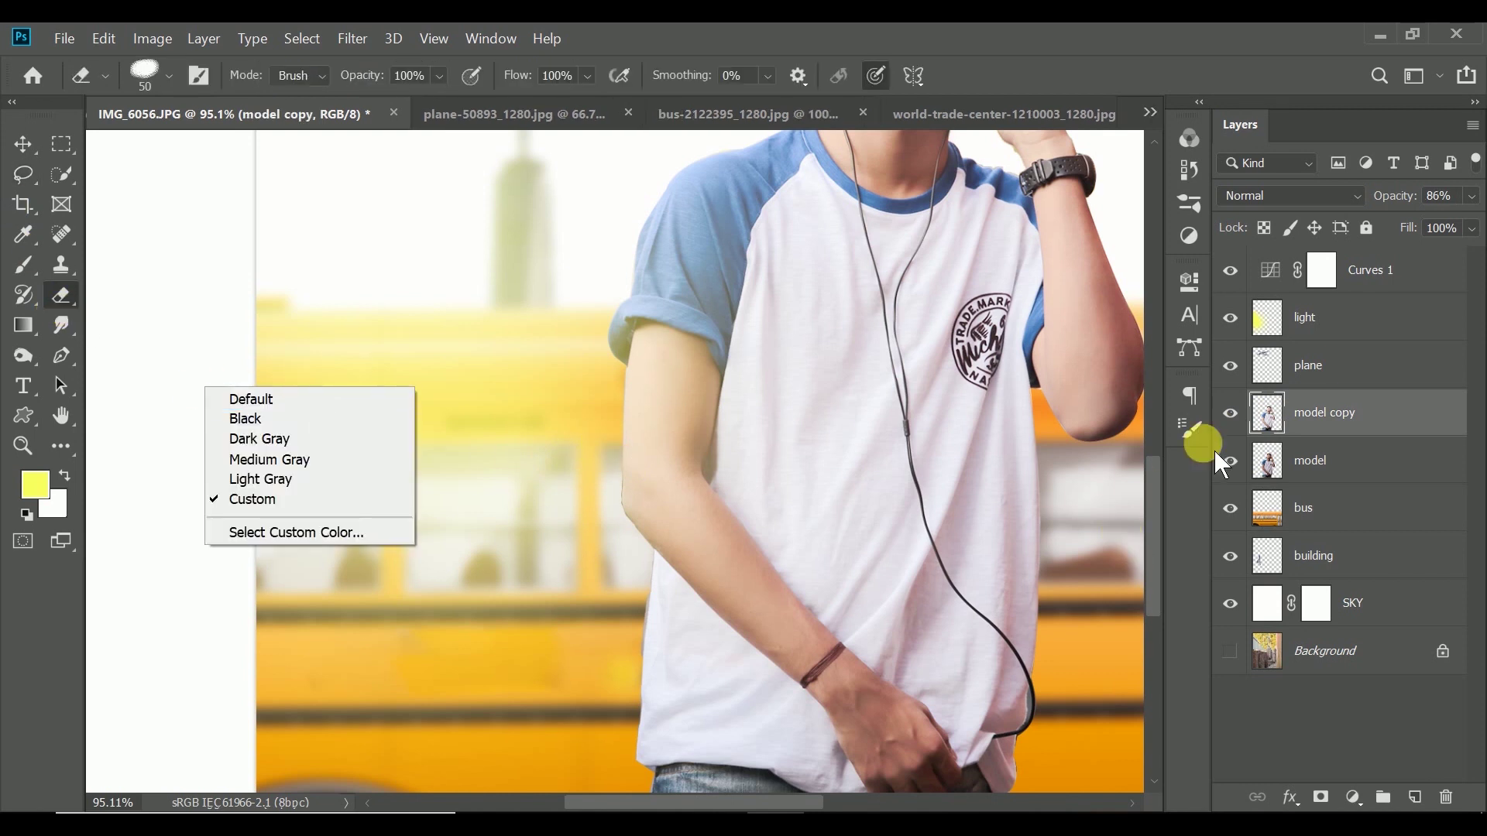
click(1214, 428)
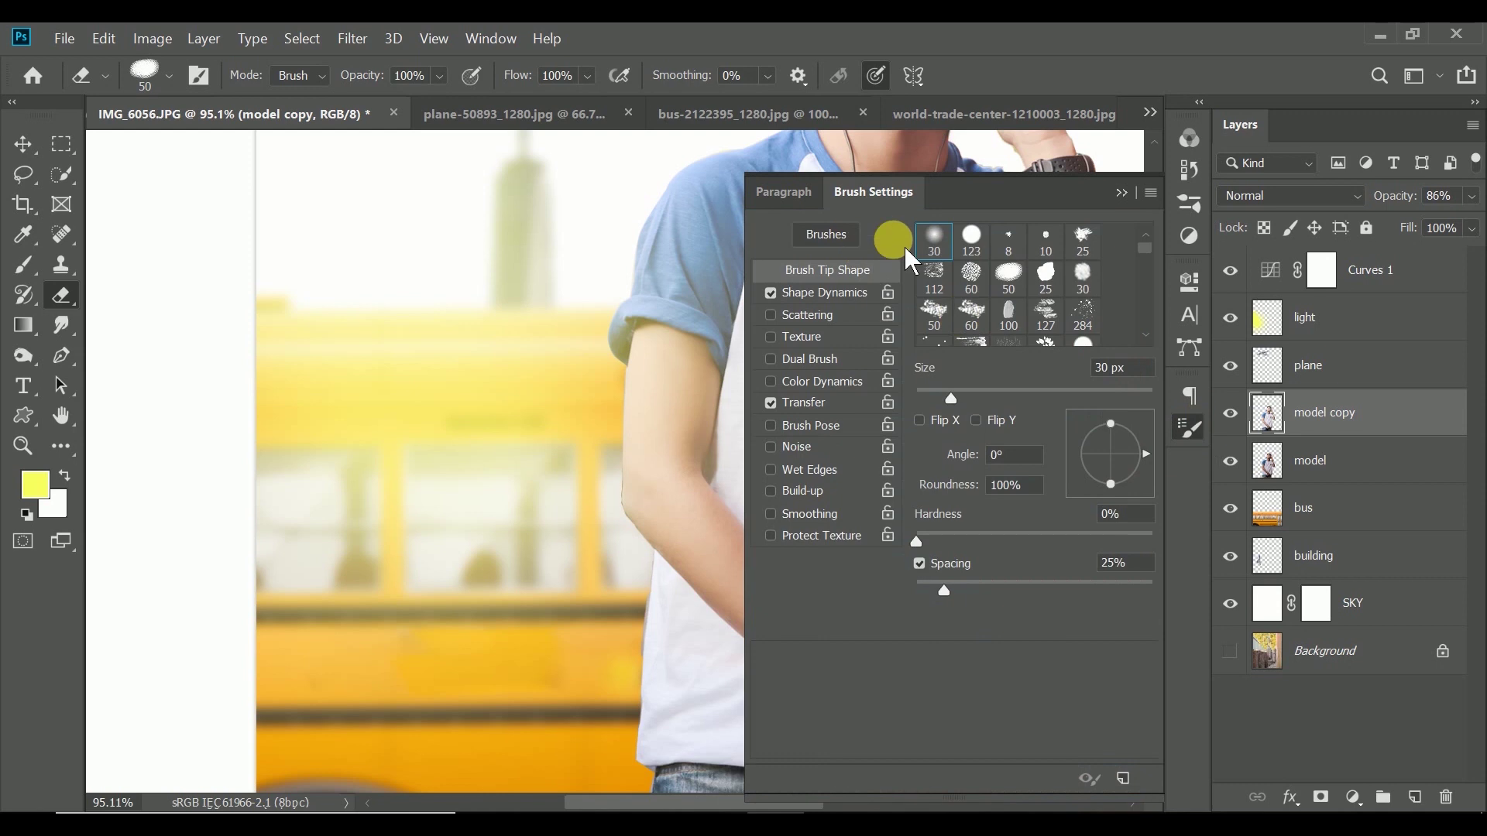
click(934, 240)
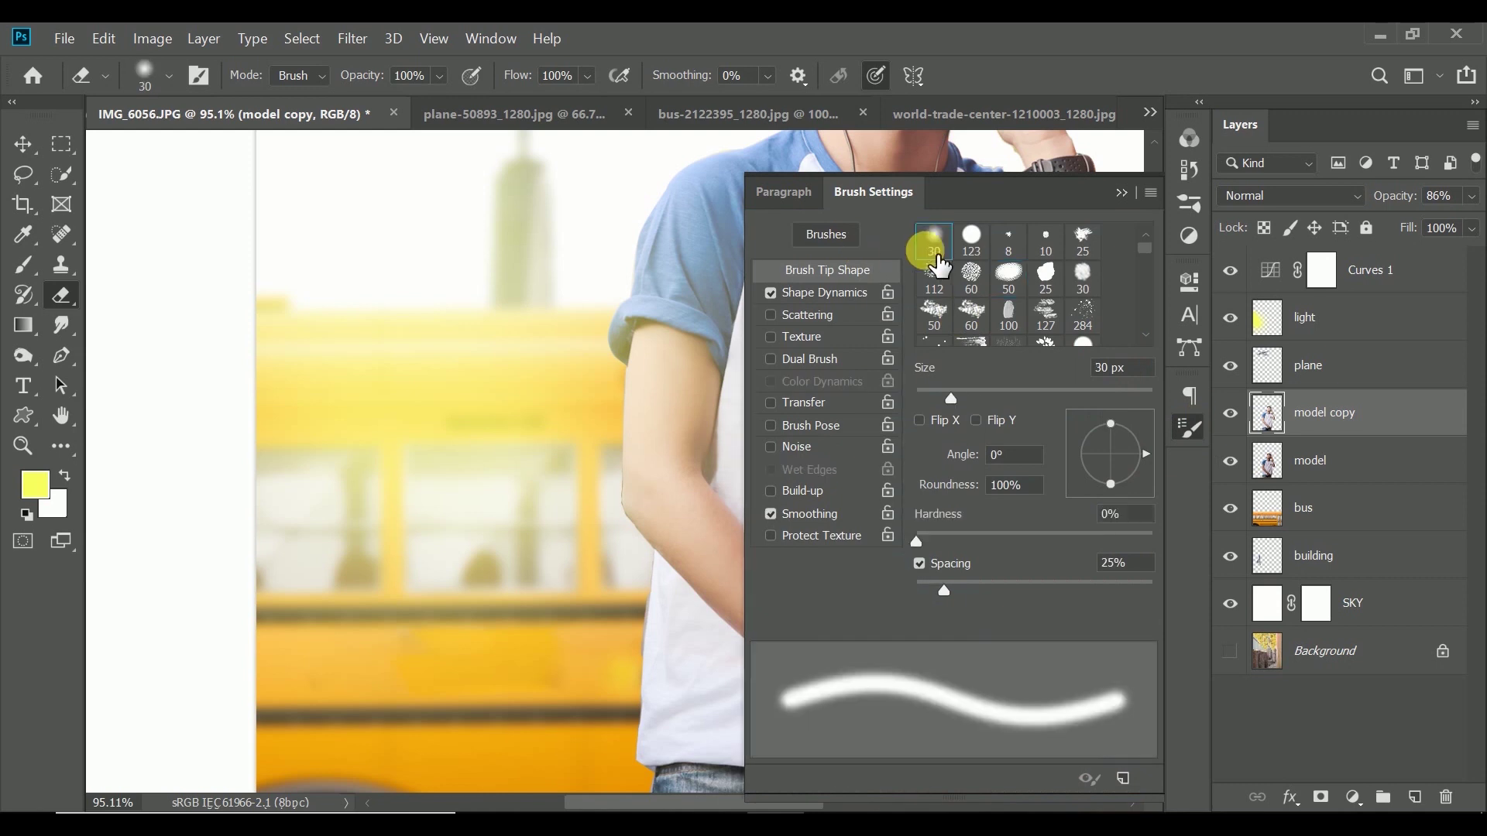
click(1122, 196)
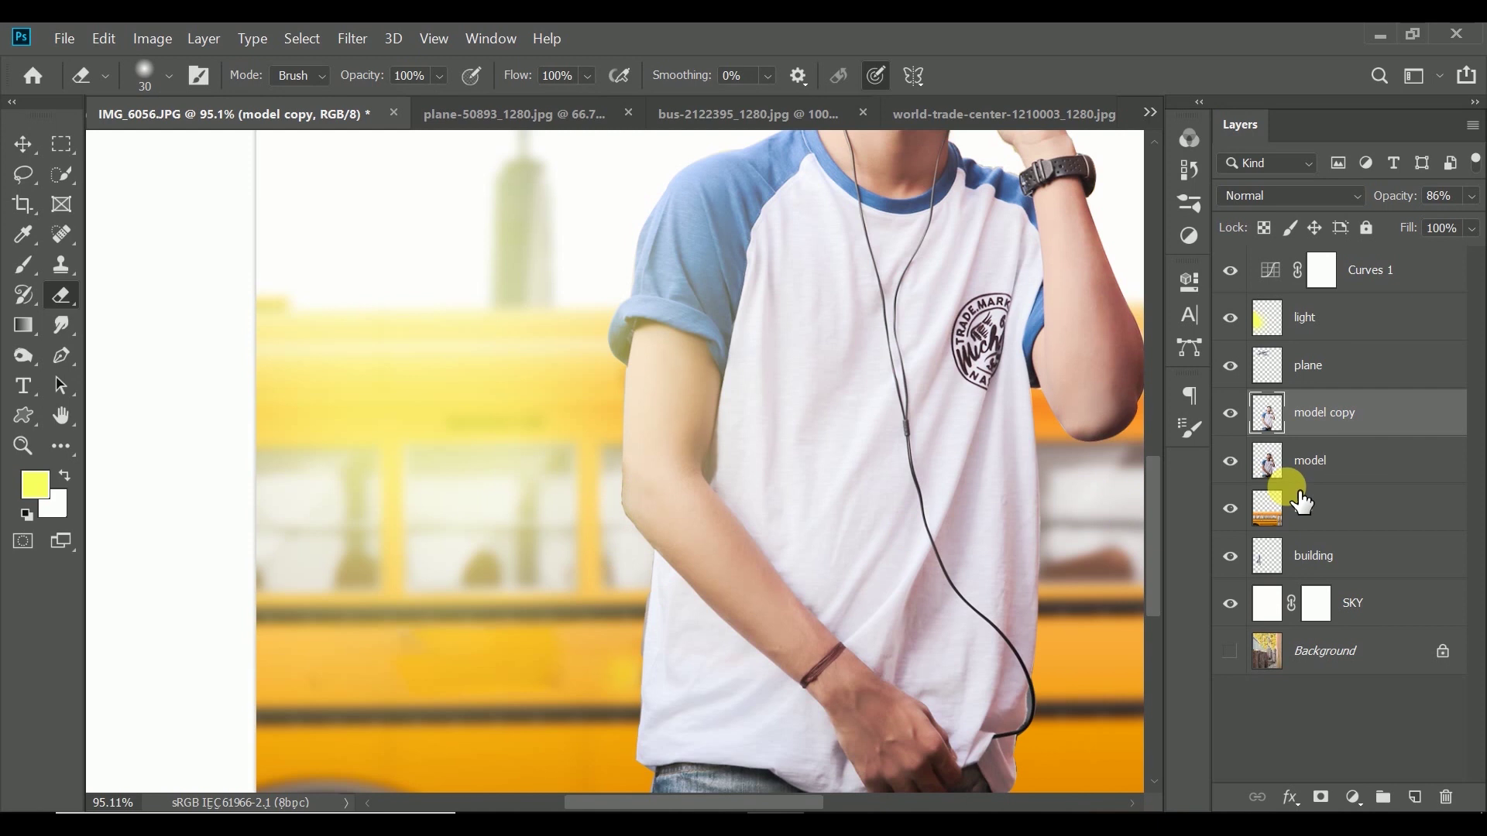
- Erase along the left arm edge on the model layer, then zoom out to the full composite
click(1285, 465)
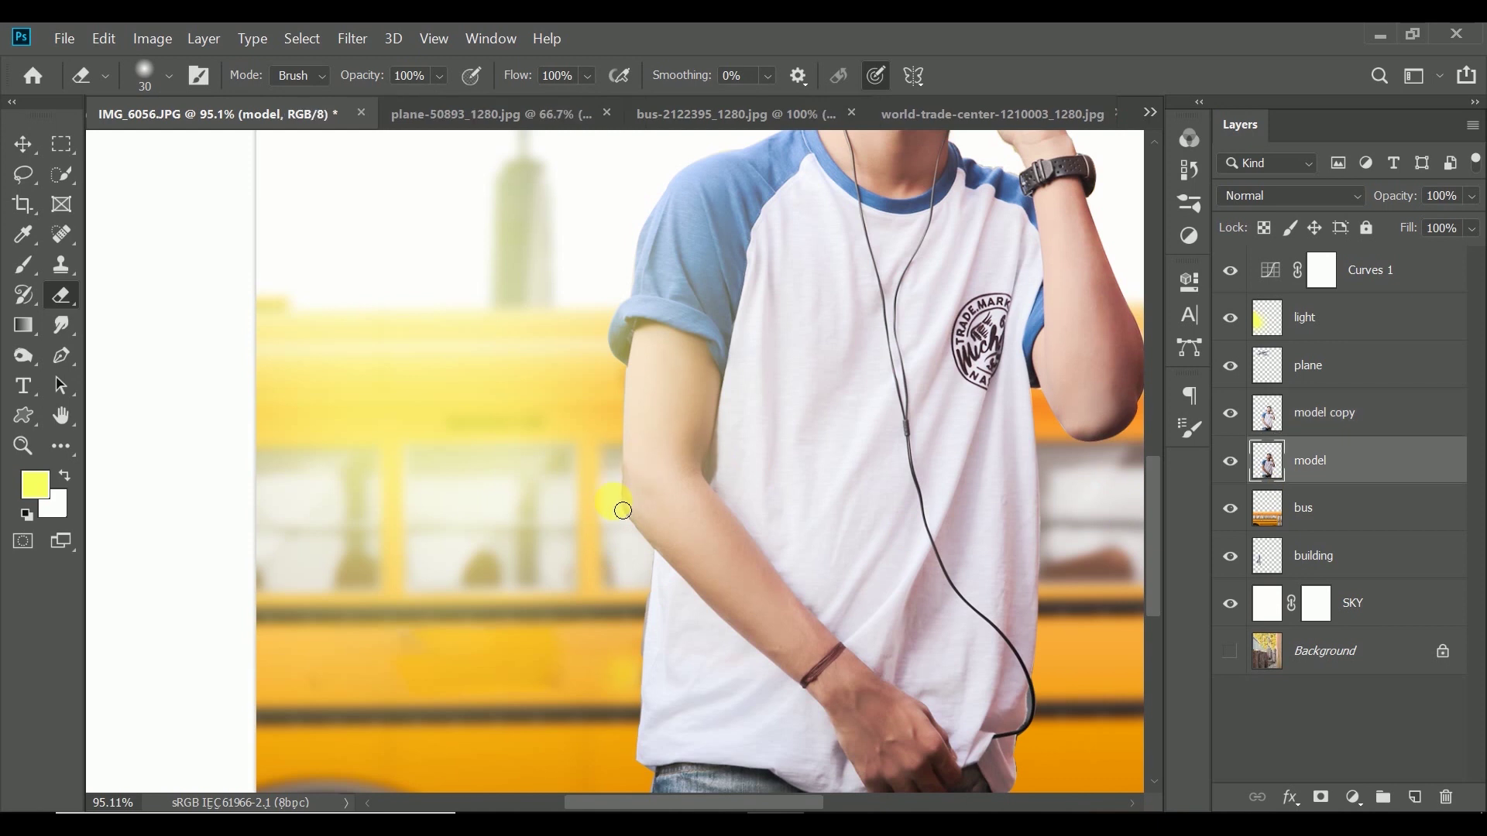
drag(632, 530, 645, 556)
scroll(848, 589, down, 1)
scroll(557, 546, down, 2)
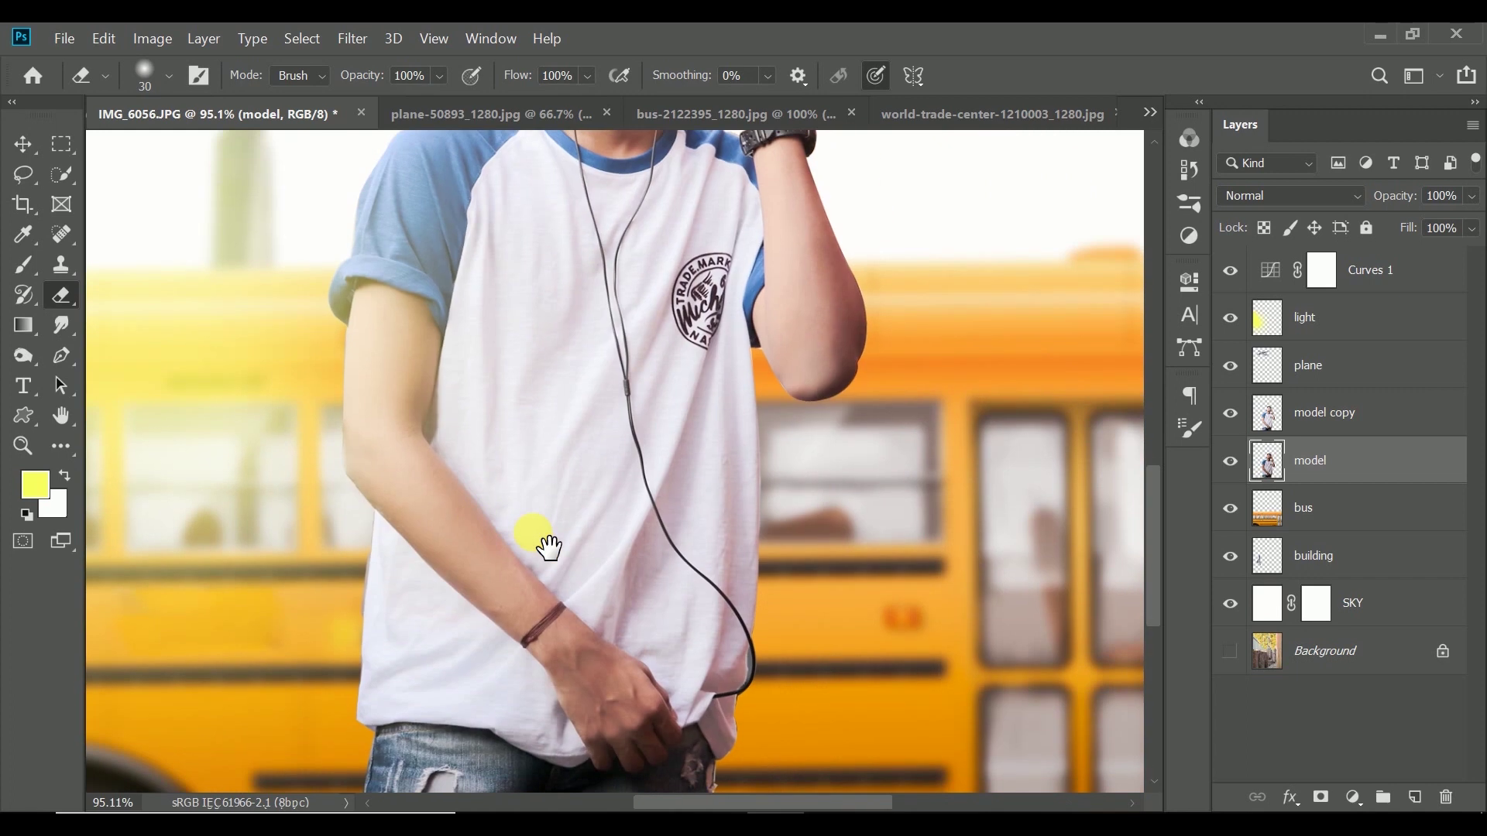
scroll(589, 542, down, 2)
scroll(604, 534, down, 2)
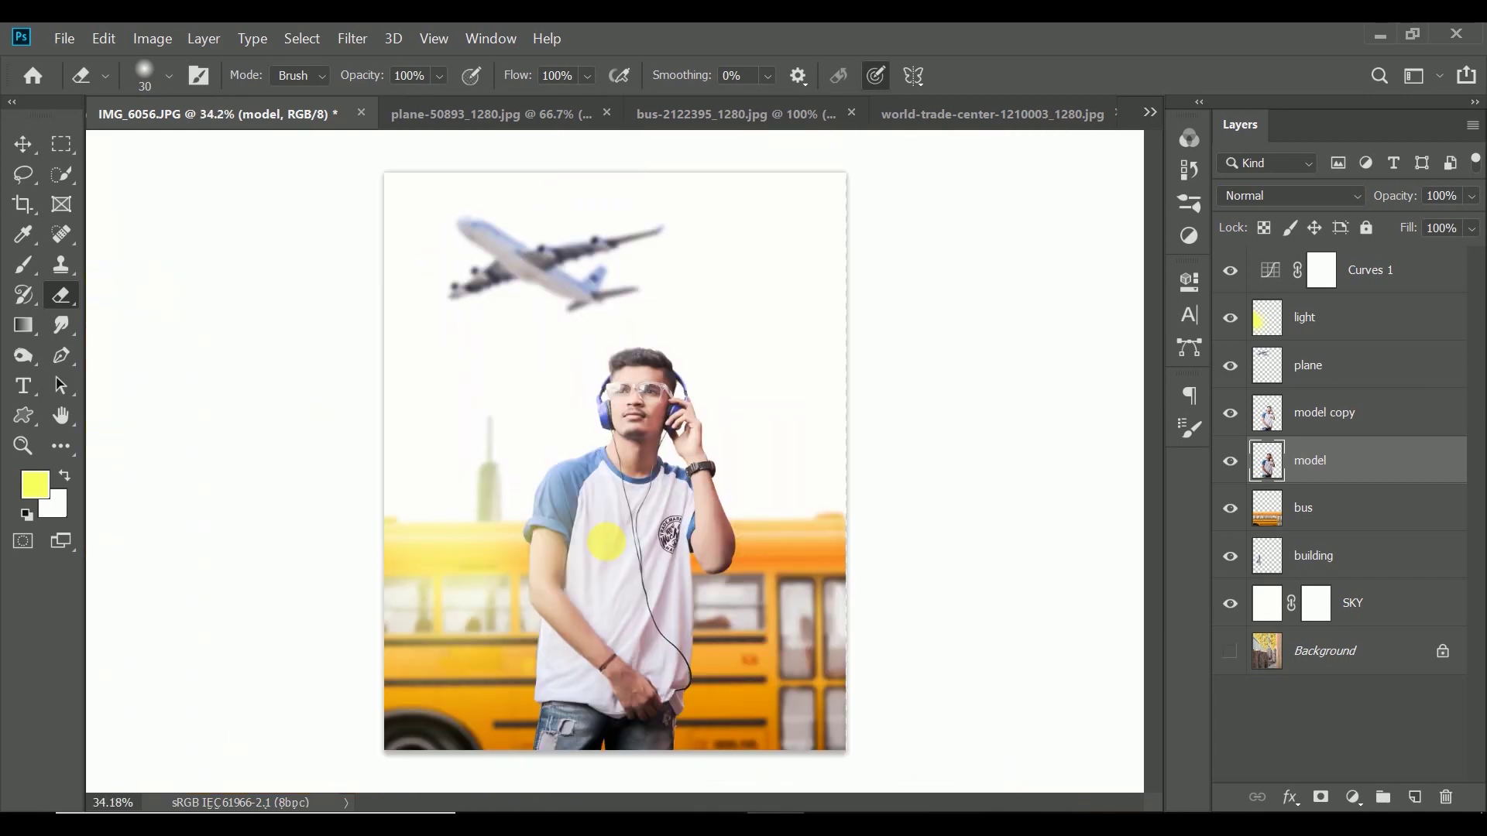
scroll(494, 667, down, 1)
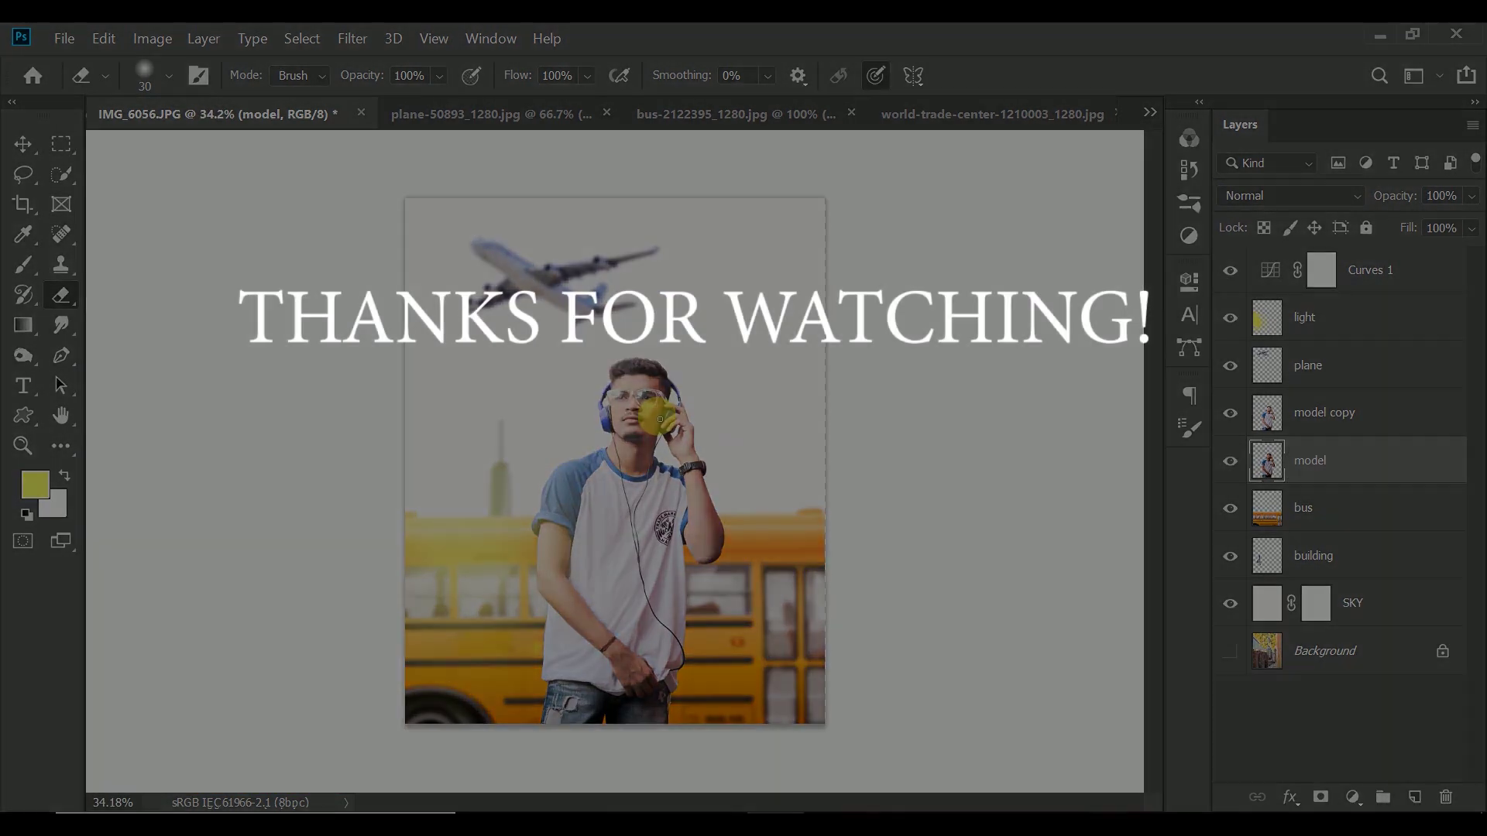